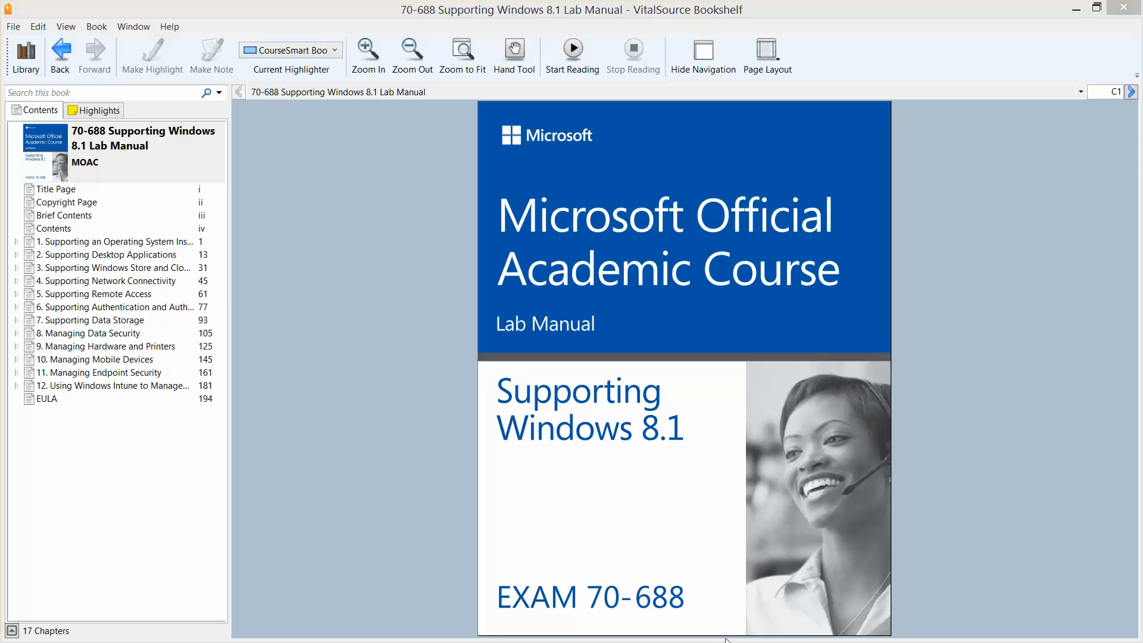
# Step: Open Lab 1 of the 70-688 lab manual, then minimise Bookshelf to show the desktop
pyautogui.click(138, 244)
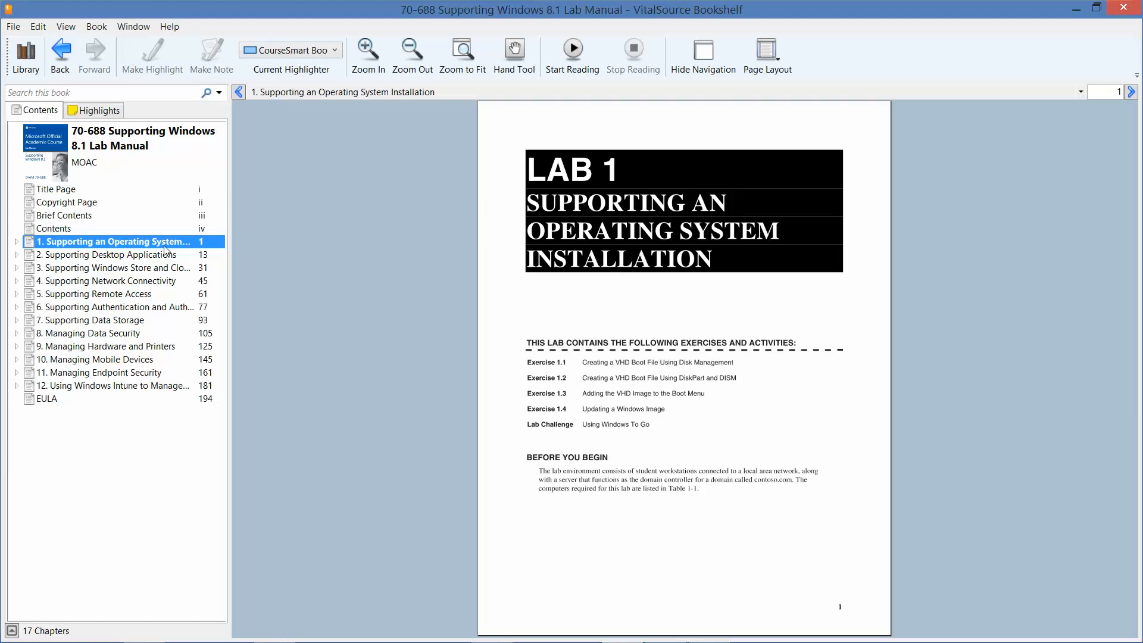
pyautogui.click(1078, 9)
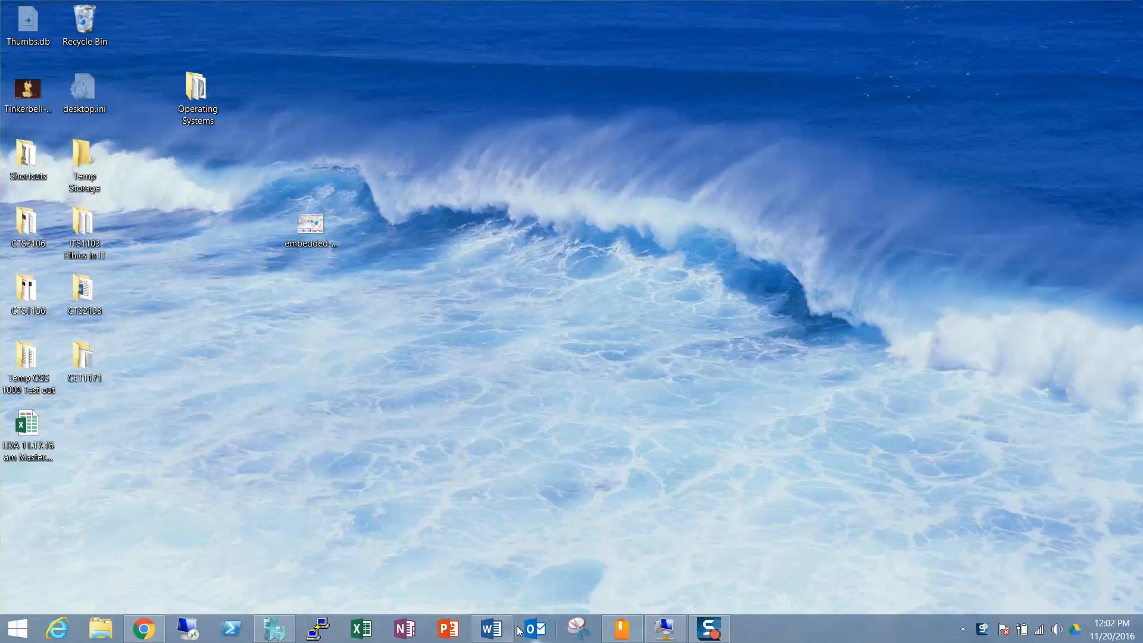
# Step: Review the Server01 installation steps in the Word lab guide, then switch to Hyper-V Manager
pyautogui.click(500, 629)
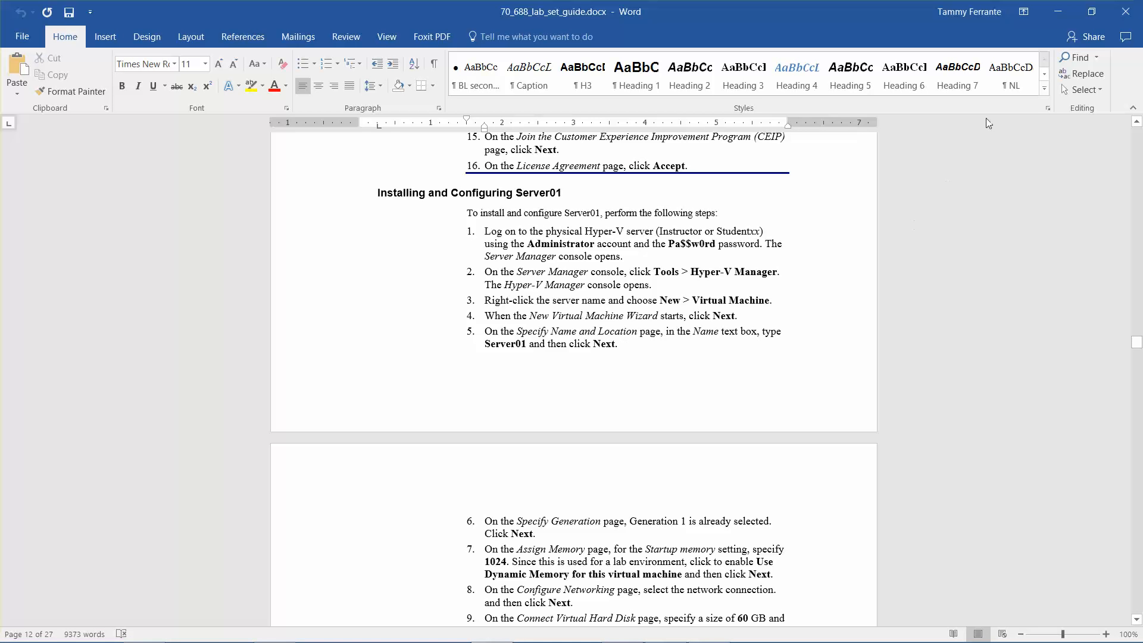
pyautogui.click(1059, 12)
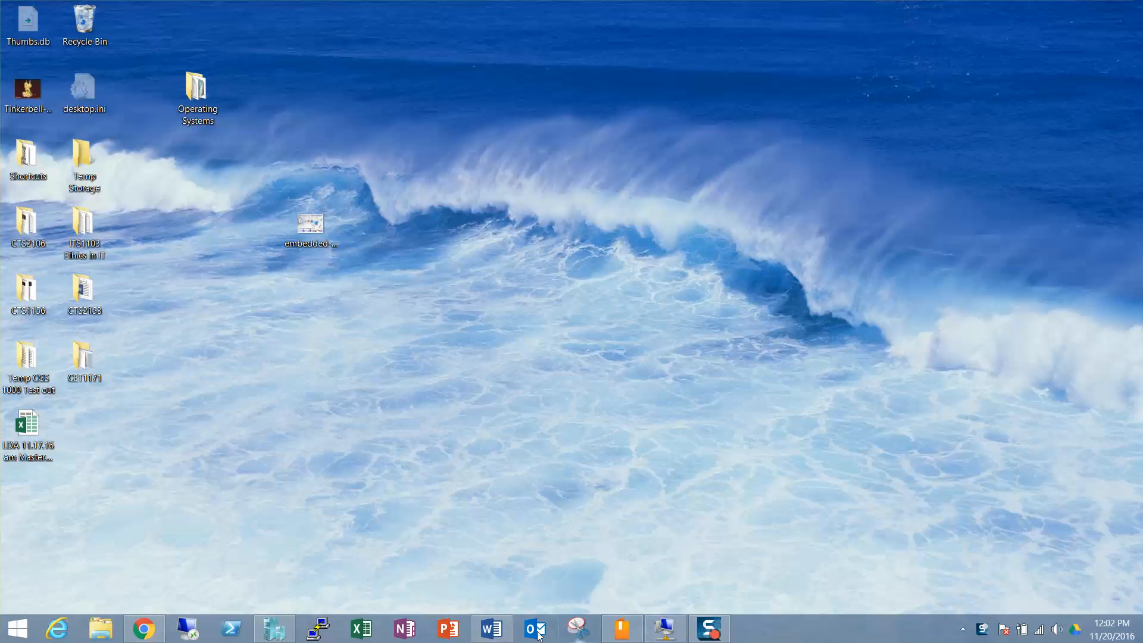
pyautogui.click(275, 629)
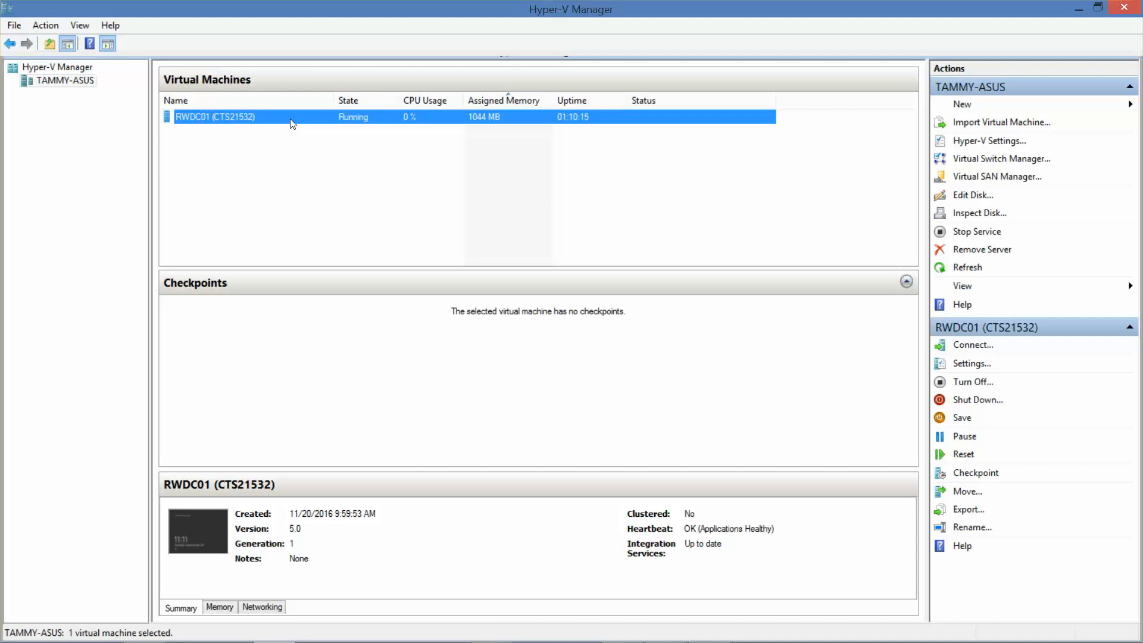
# Step: Start a new virtual machine on the host named 'Server01 (CTS2153)'
pyautogui.click(69, 81)
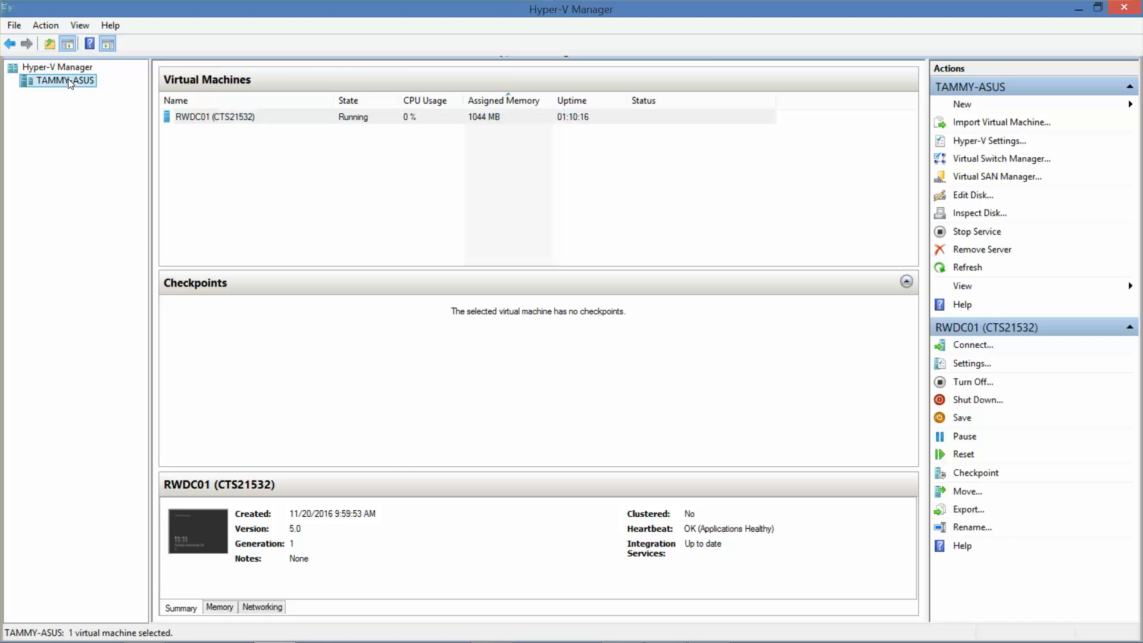
pyautogui.rightClick(68, 80)
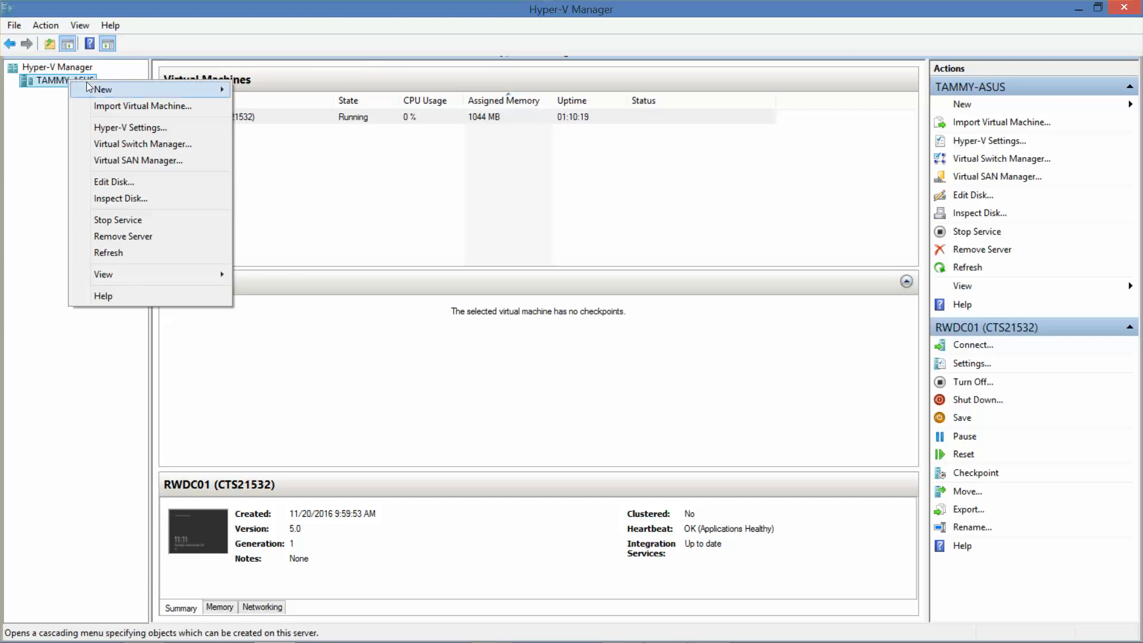
pyautogui.moveTo(115, 90)
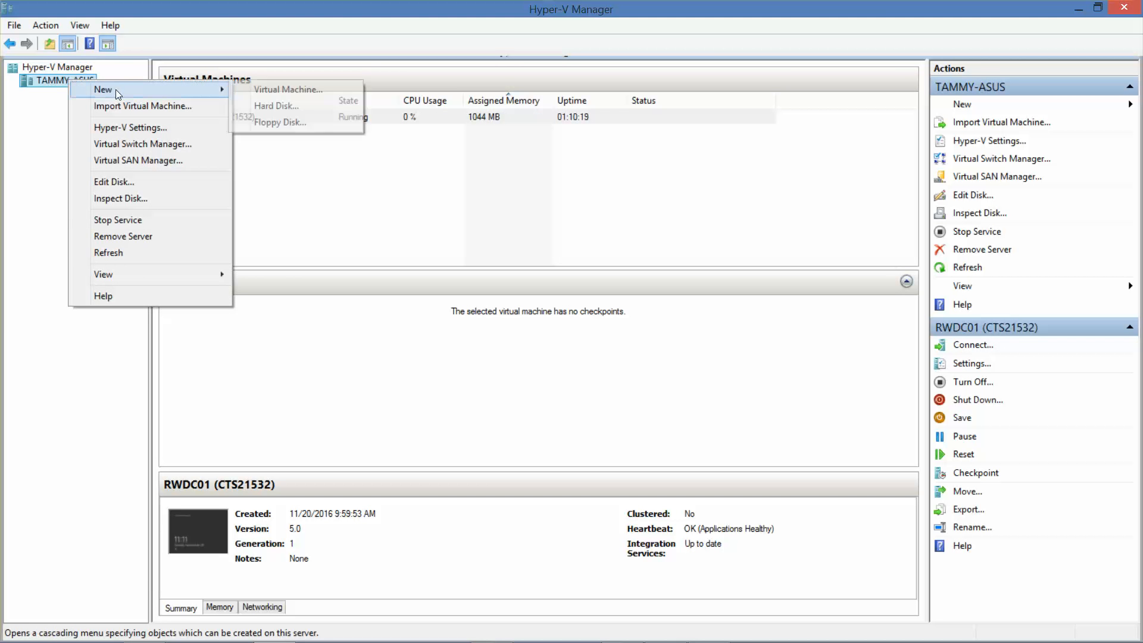
pyautogui.click(276, 91)
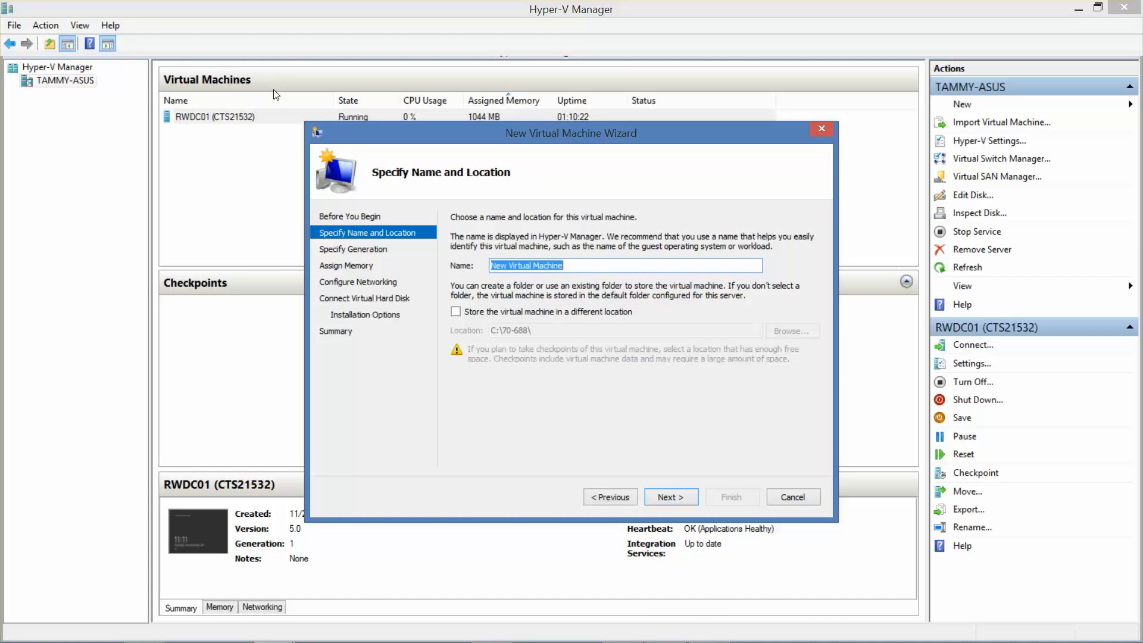
pyautogui.write('Server01')
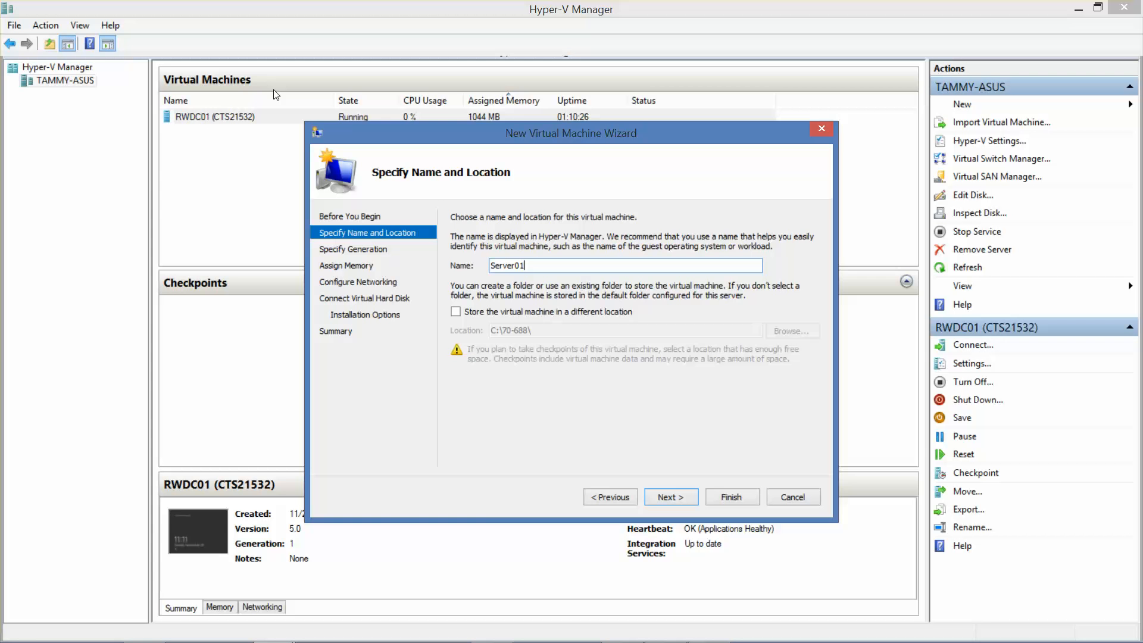
pyautogui.write('(')
pyautogui.write(' (C')
pyautogui.write('TS21')
pyautogui.write('53)')
# Step: Keep Generation 1 and set startup memory to 1024 MB with dynamic memory
pyautogui.click(677, 505)
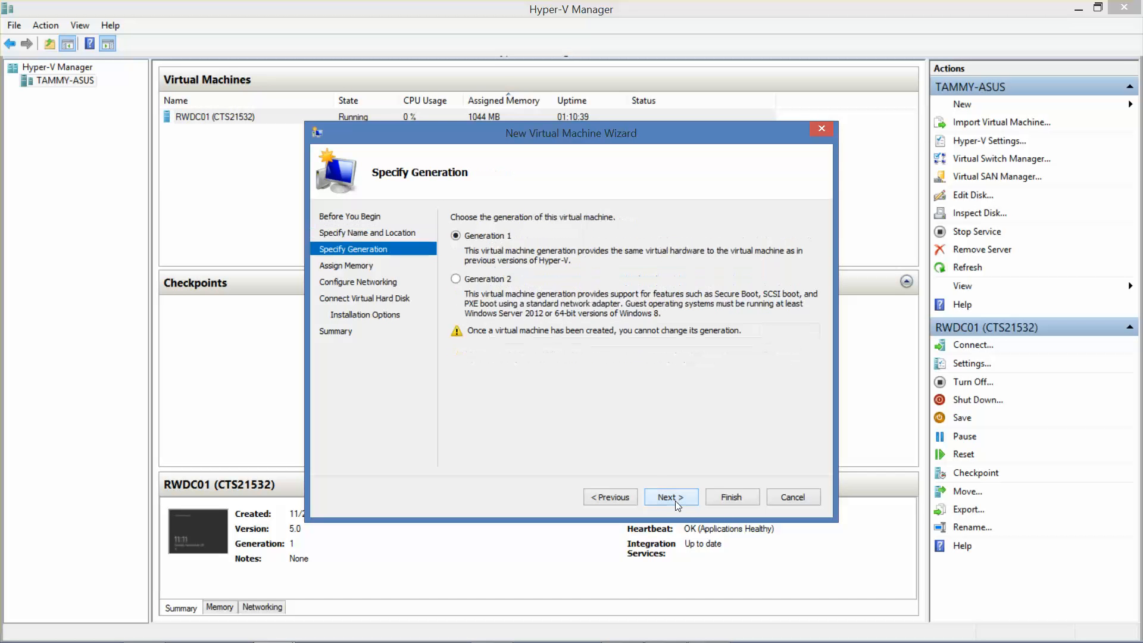
pyautogui.click(676, 506)
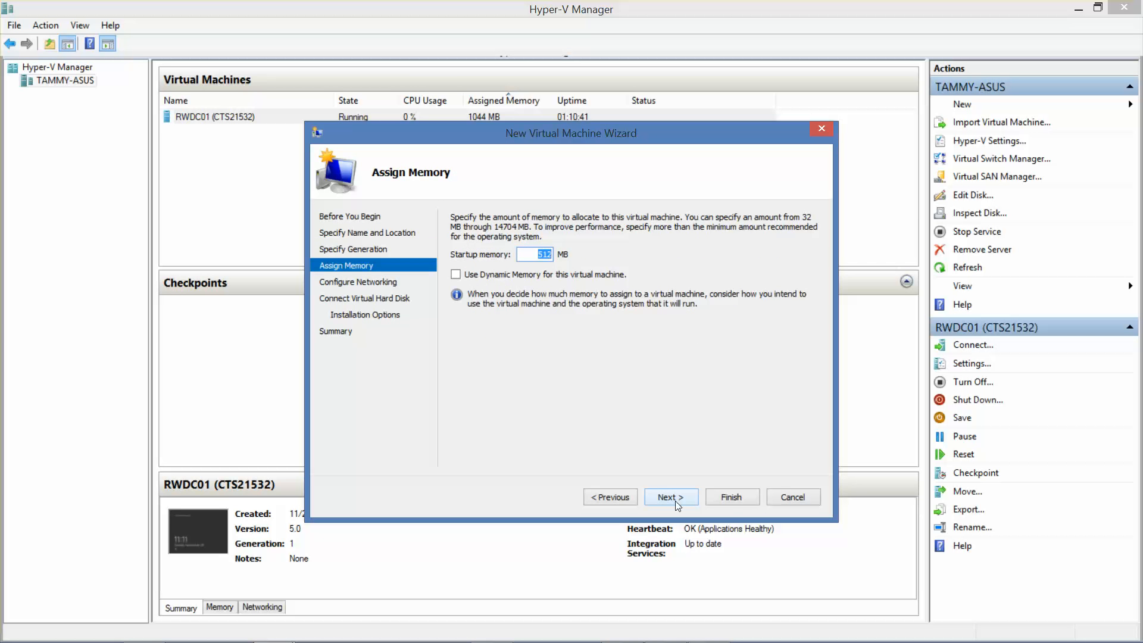
pyautogui.write('2096')
pyautogui.press('BackSpace')
pyautogui.press('BackSpace')
pyautogui.press('BackSpace')
pyautogui.press('BackSpace')
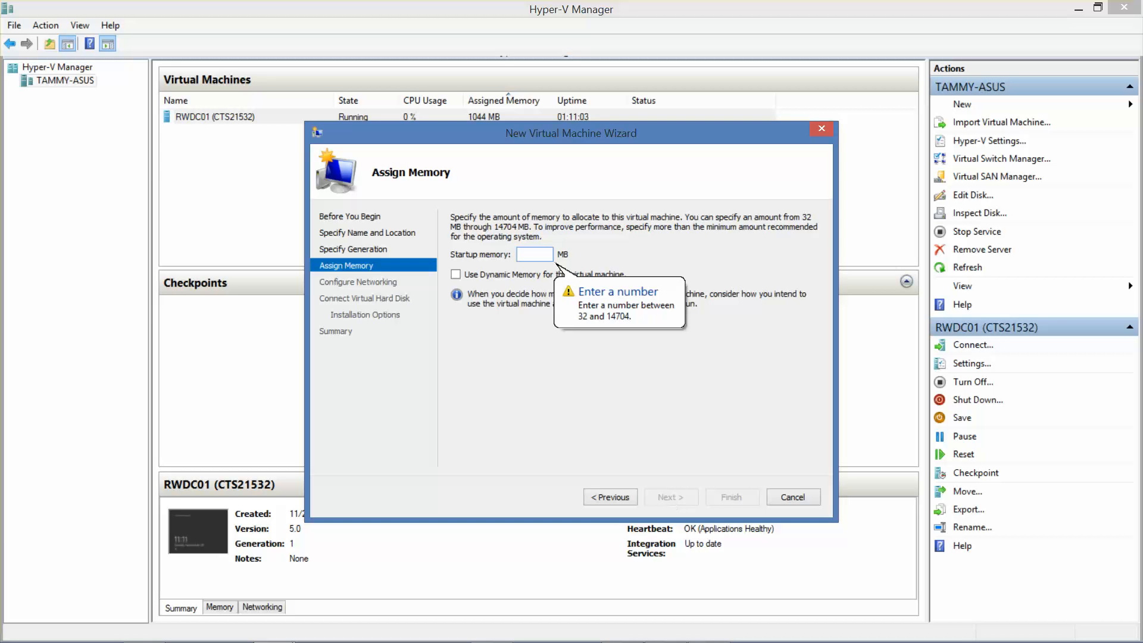
pyautogui.write('1024')
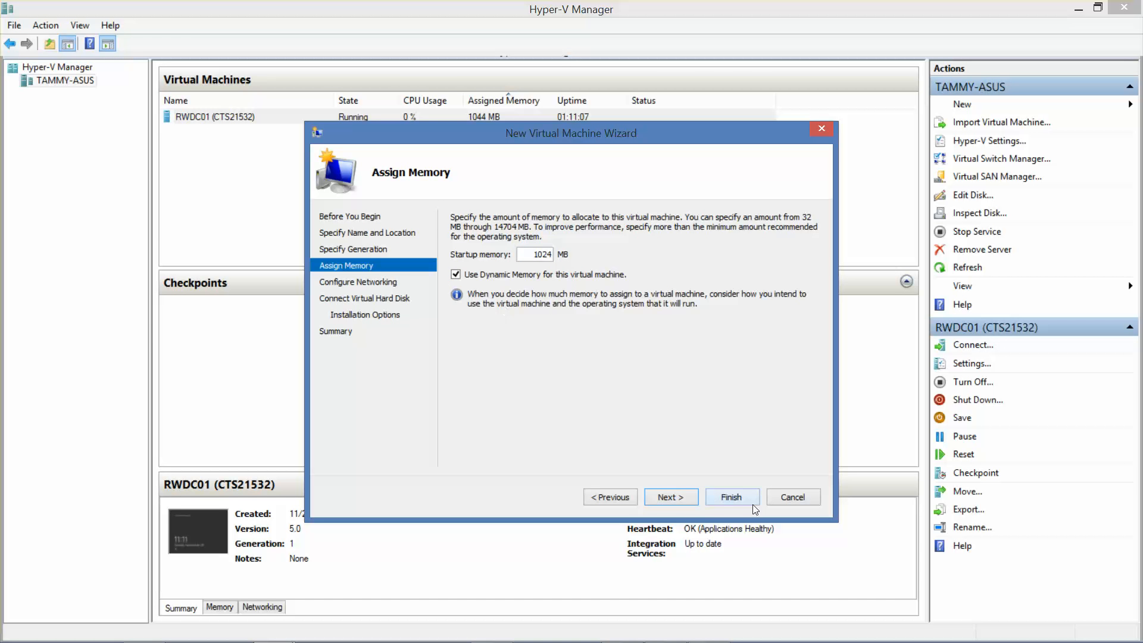
# Step: Connect the new VM to Contoso_Int and give its virtual disk 70 GB
pyautogui.click(690, 496)
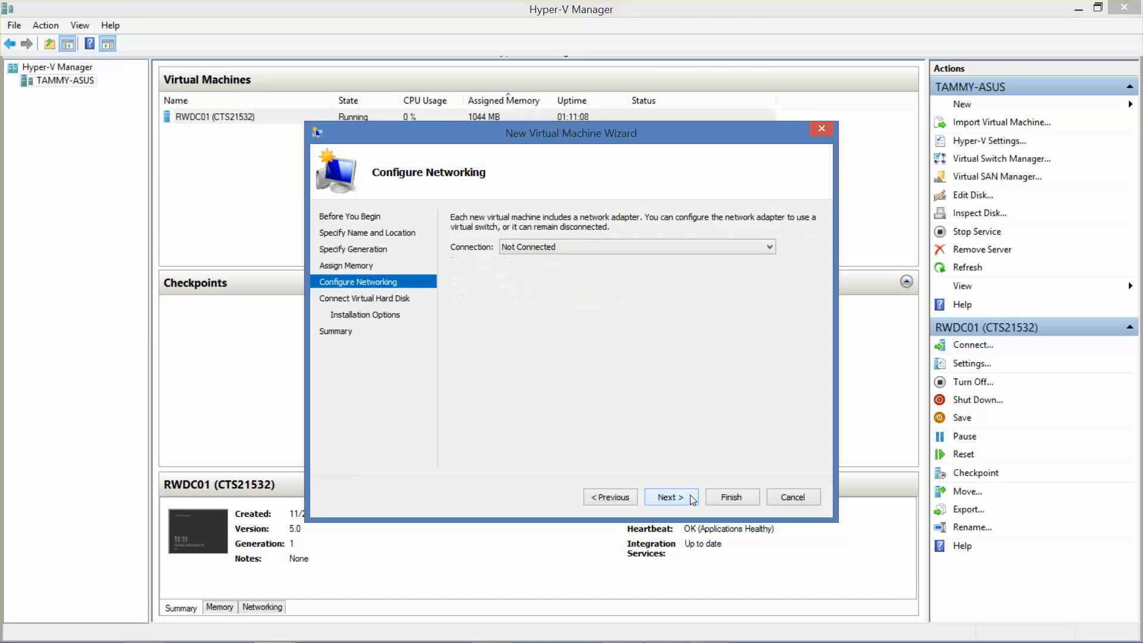
pyautogui.click(734, 250)
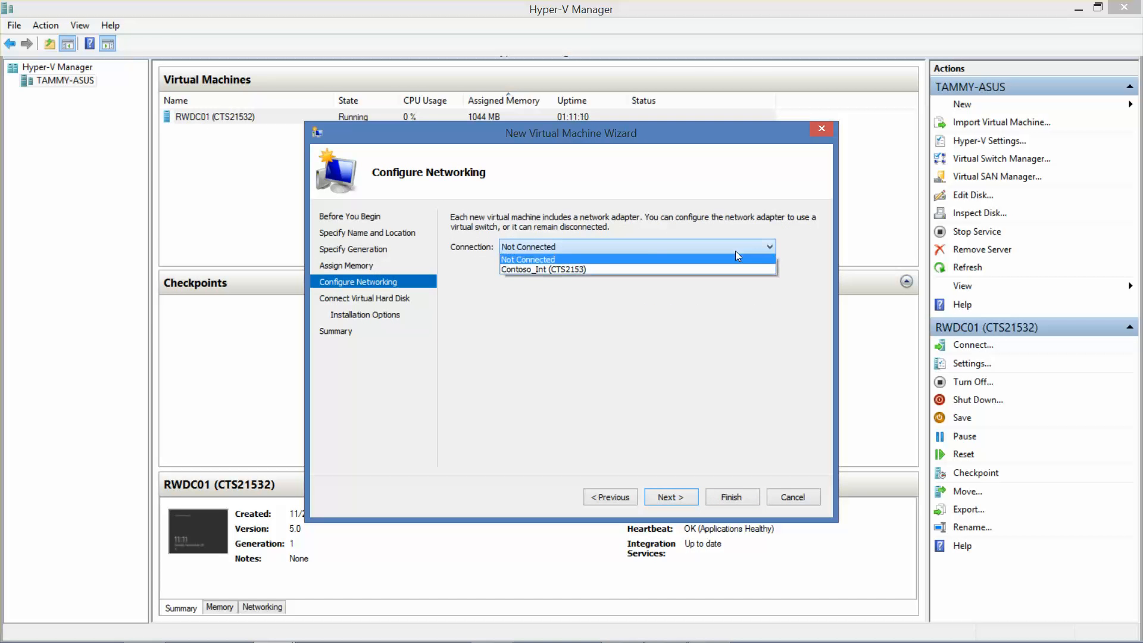
pyautogui.click(605, 266)
pyautogui.click(663, 496)
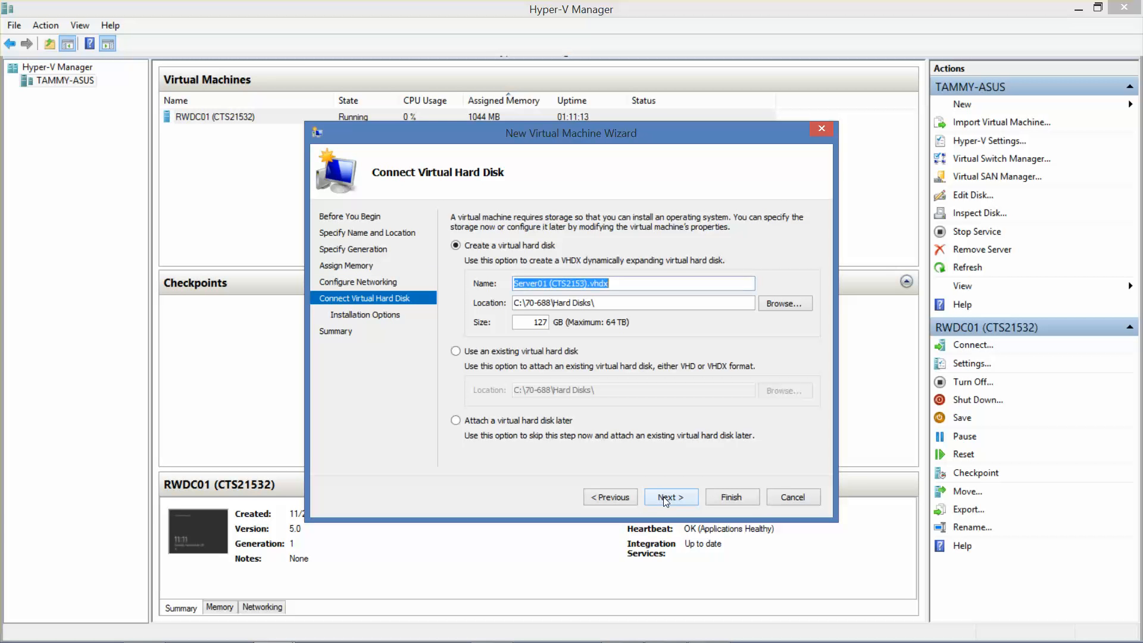
pyautogui.moveTo(525, 324); pyautogui.dragTo(607, 328)
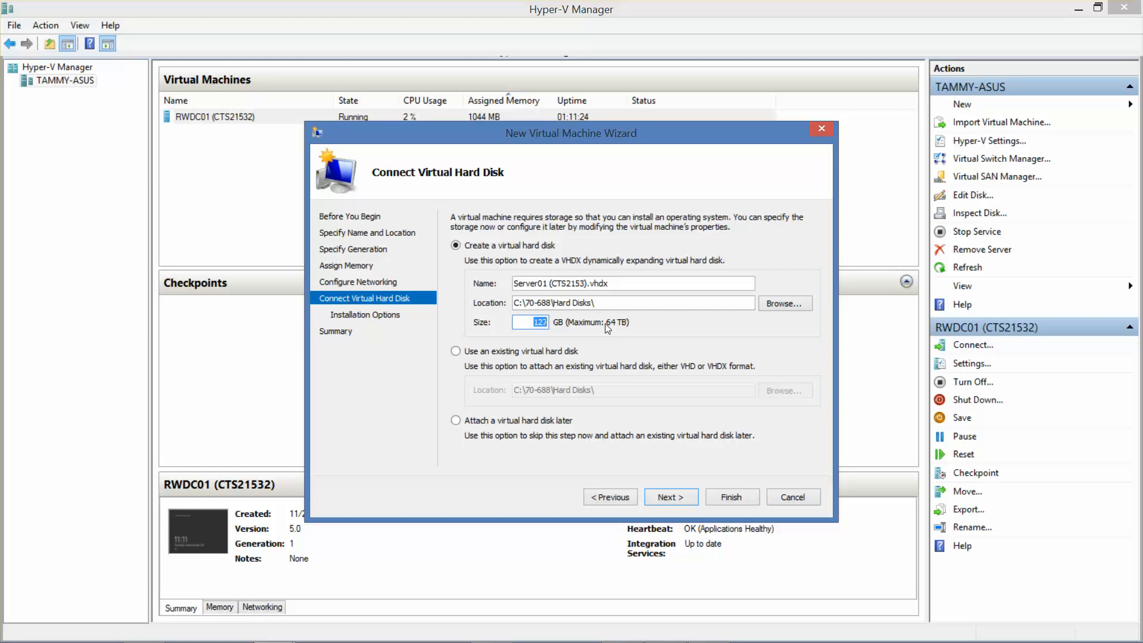
pyautogui.write('70')
pyautogui.click(680, 499)
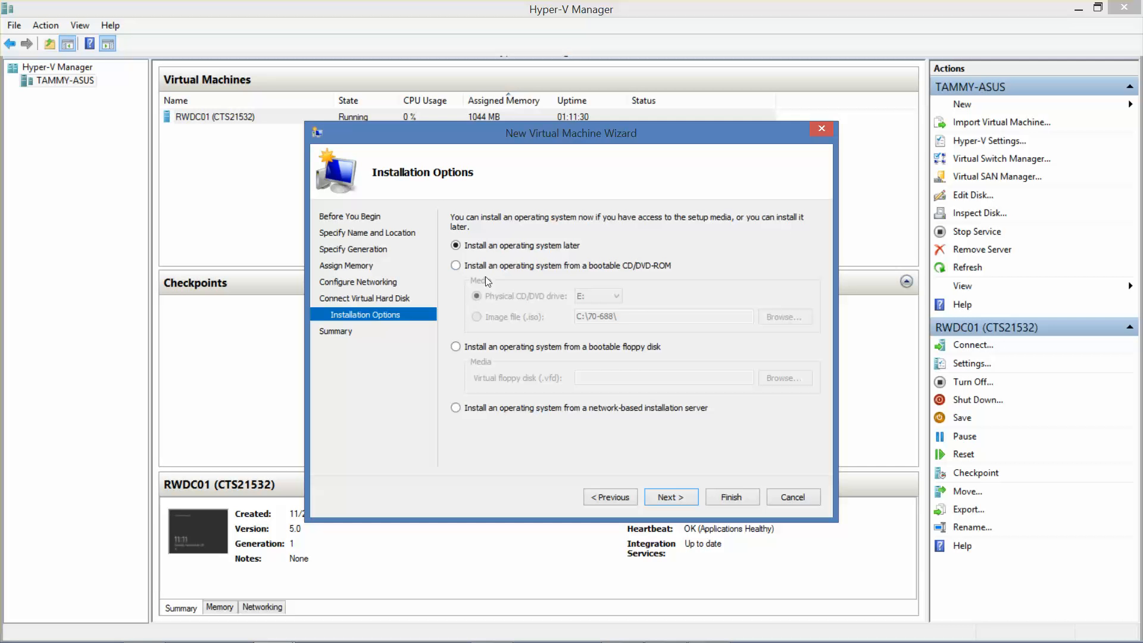
# Step: Set the Windows 8.1 Enterprise ISO as boot media and create the VM
pyautogui.click(455, 266)
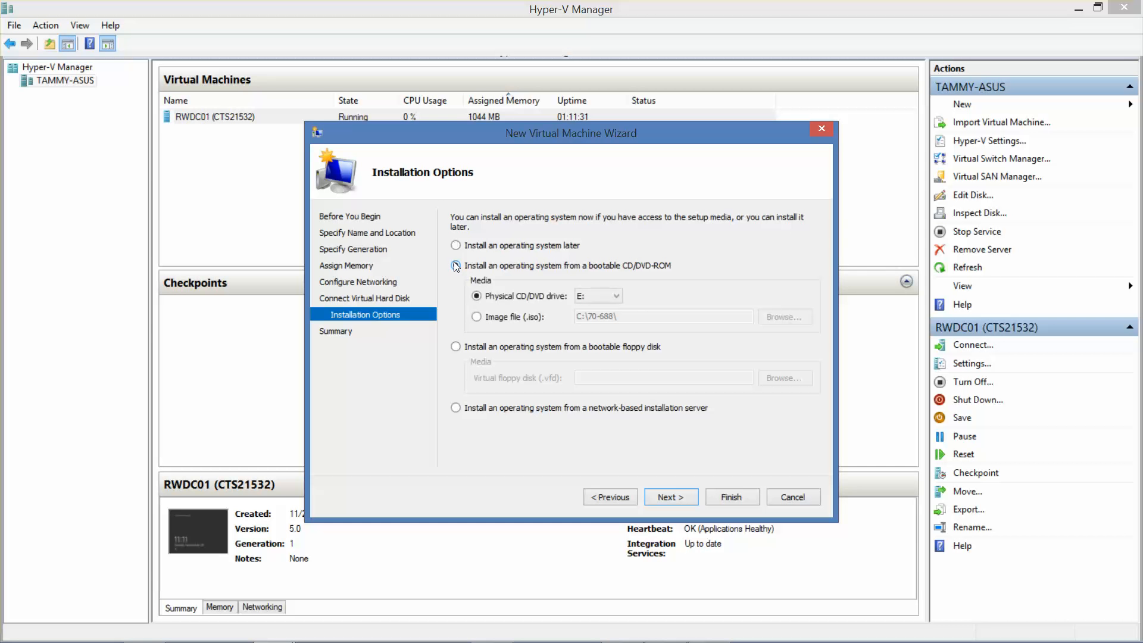
pyautogui.click(476, 317)
pyautogui.click(776, 316)
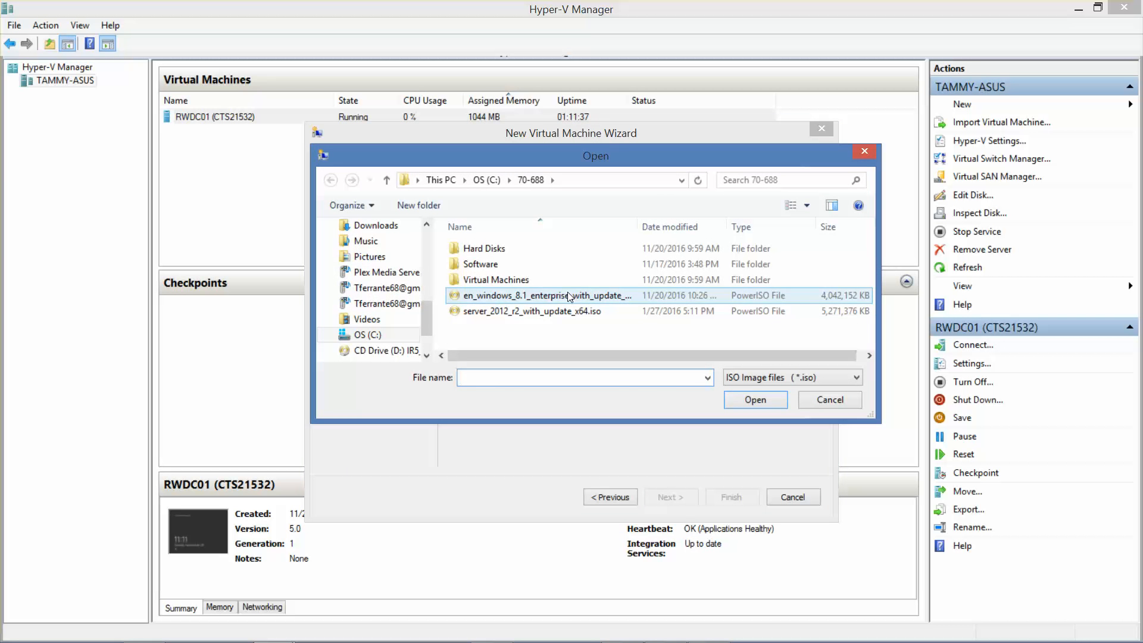
pyautogui.click(588, 294)
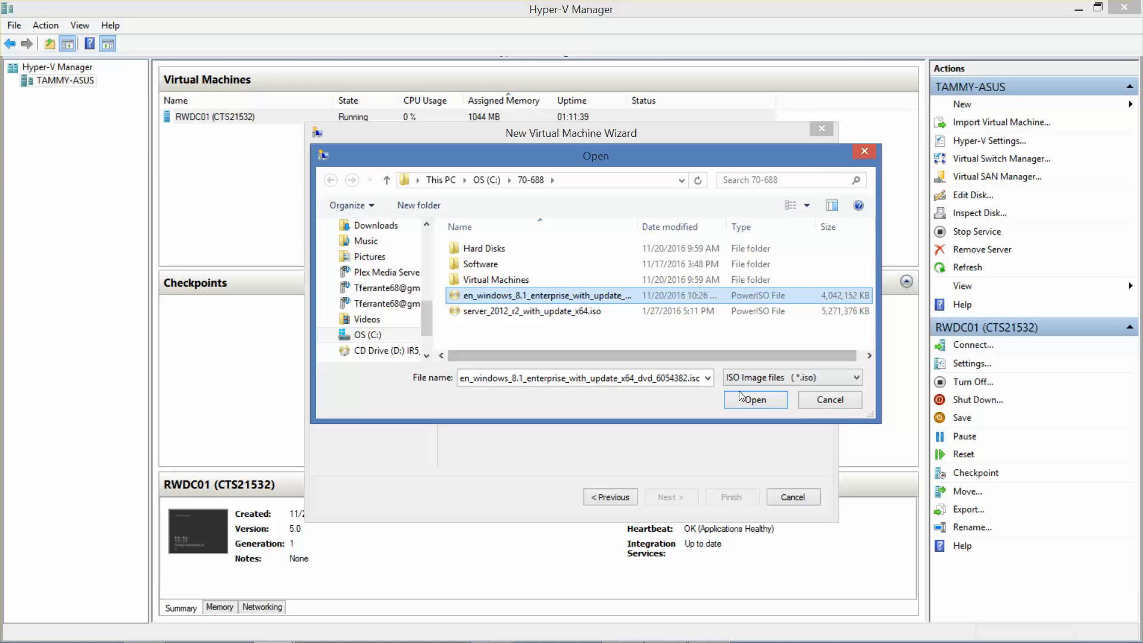
pyautogui.click(751, 400)
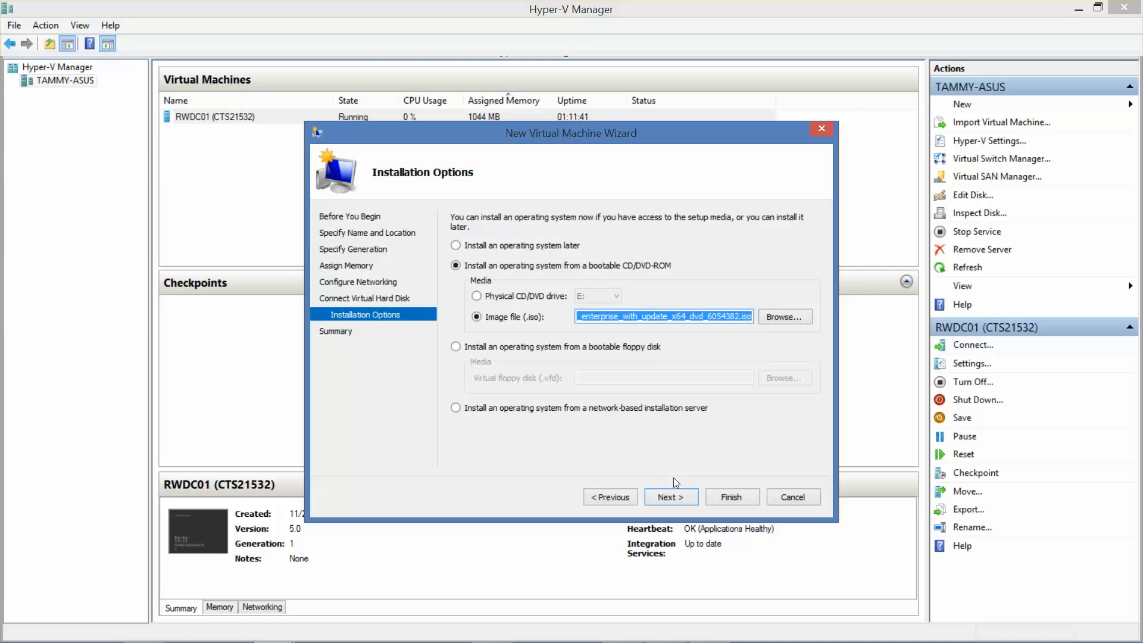
pyautogui.click(676, 495)
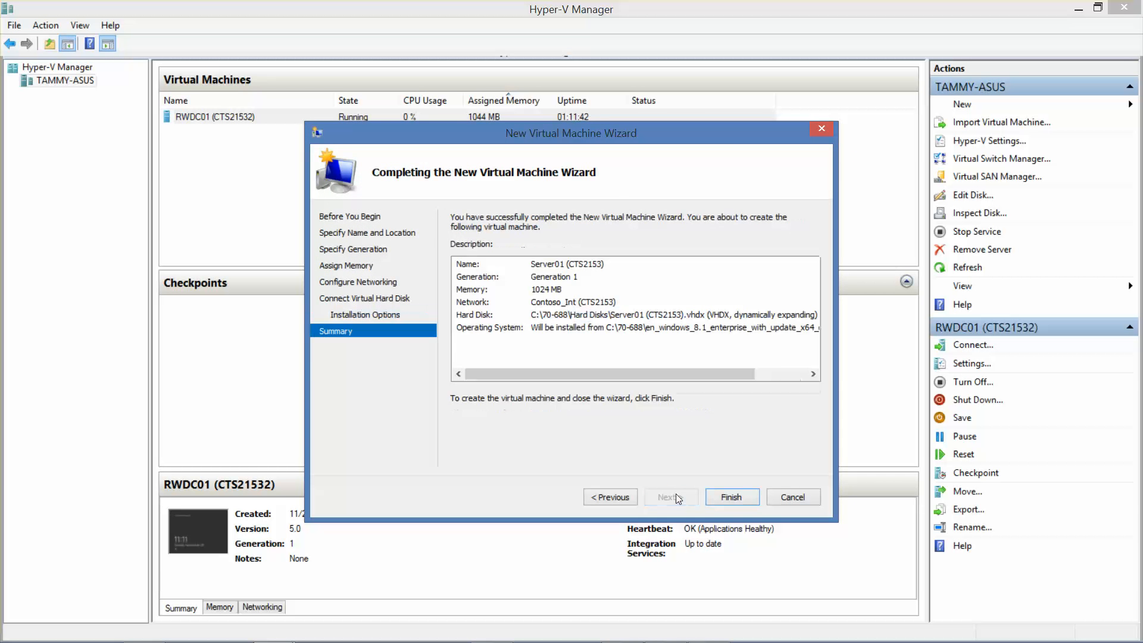
pyautogui.click(732, 495)
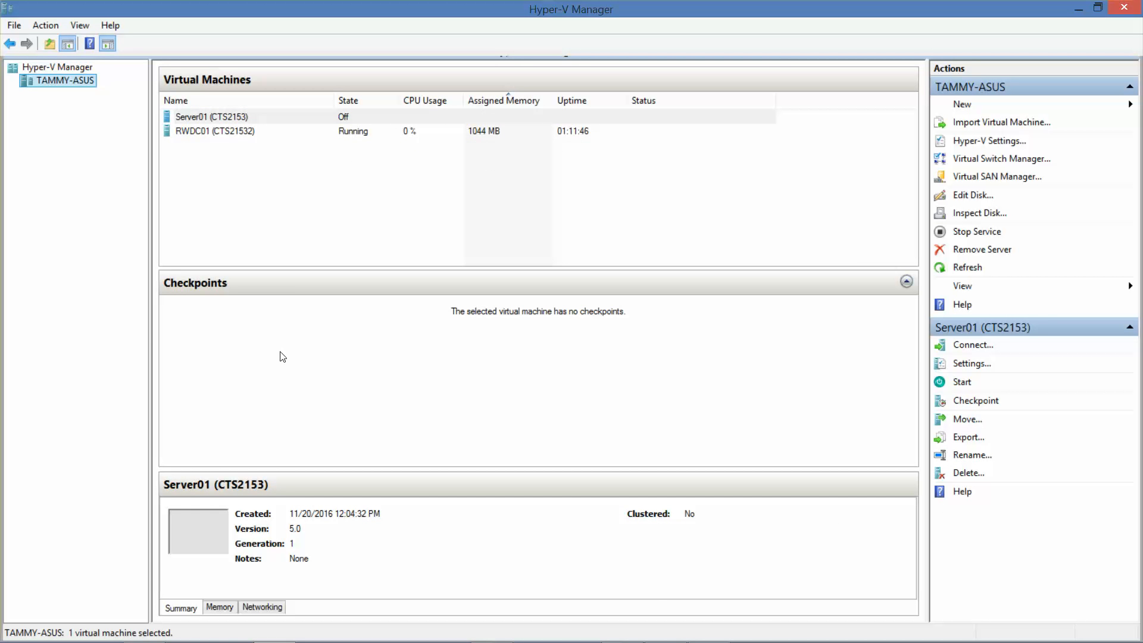
# Step: Correct the domain controller's name to 'RWDC01 (CTS2153)' and open Server01's console
pyautogui.click(234, 132)
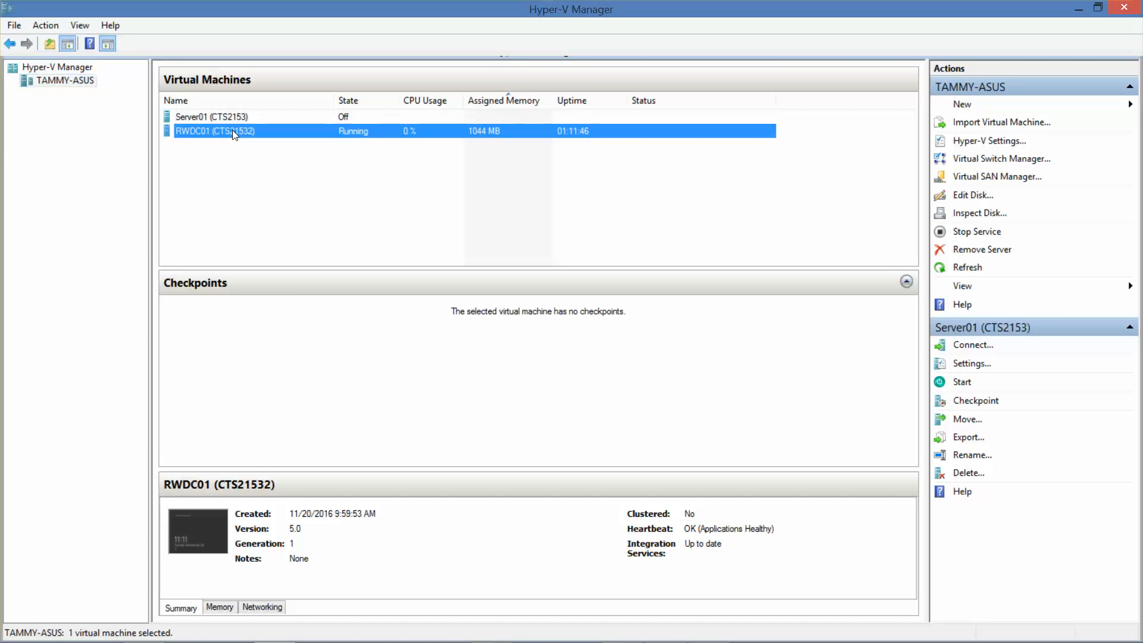
pyautogui.press('F2')
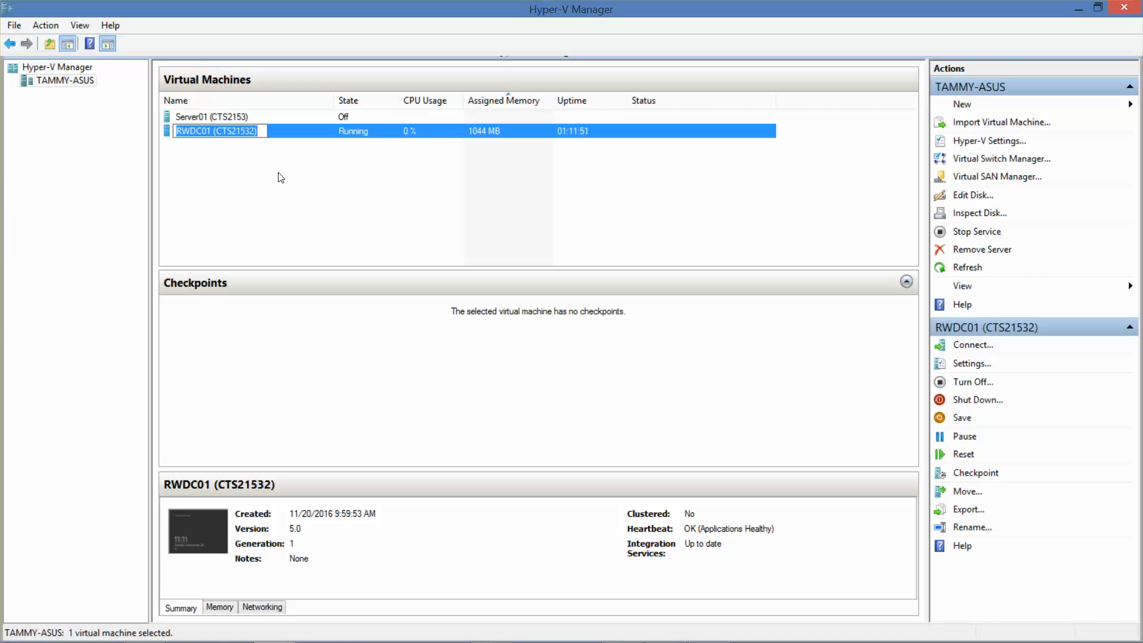
pyautogui.press('End')
pyautogui.press('BackSpace')
pyautogui.press('BackSpace')
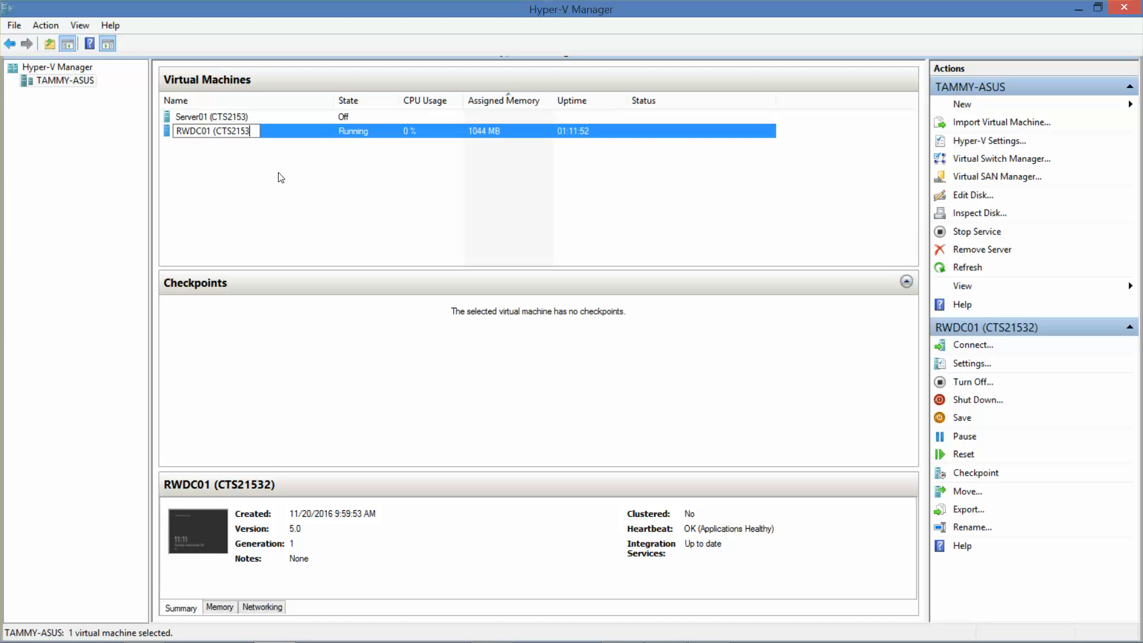
pyautogui.write(')')
pyautogui.press('Return')
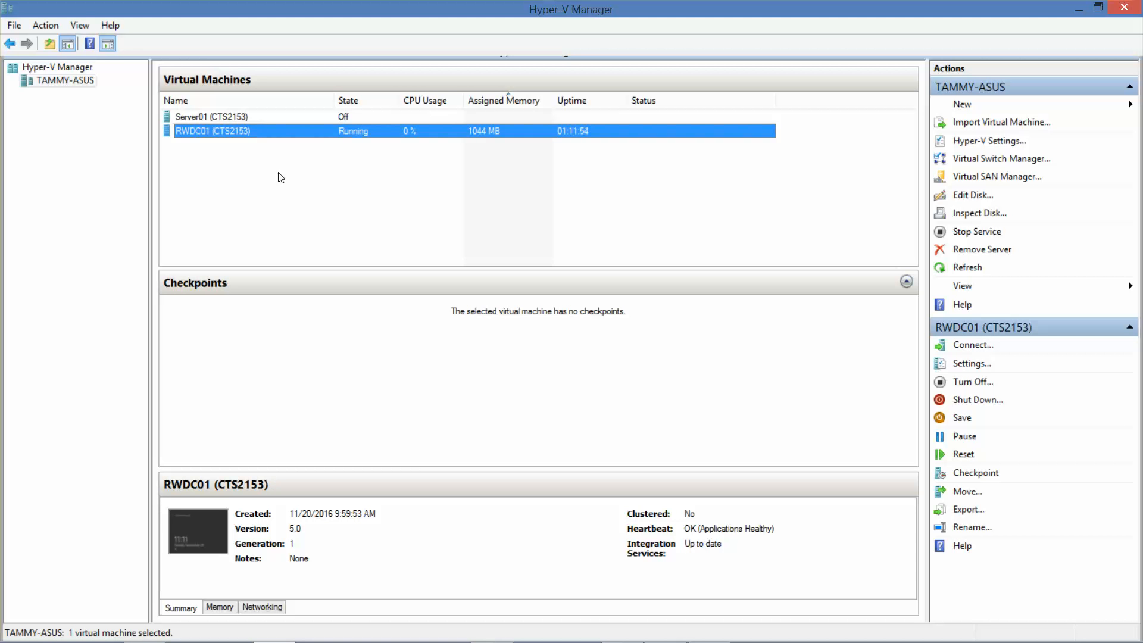
pyautogui.doubleClick(242, 116)
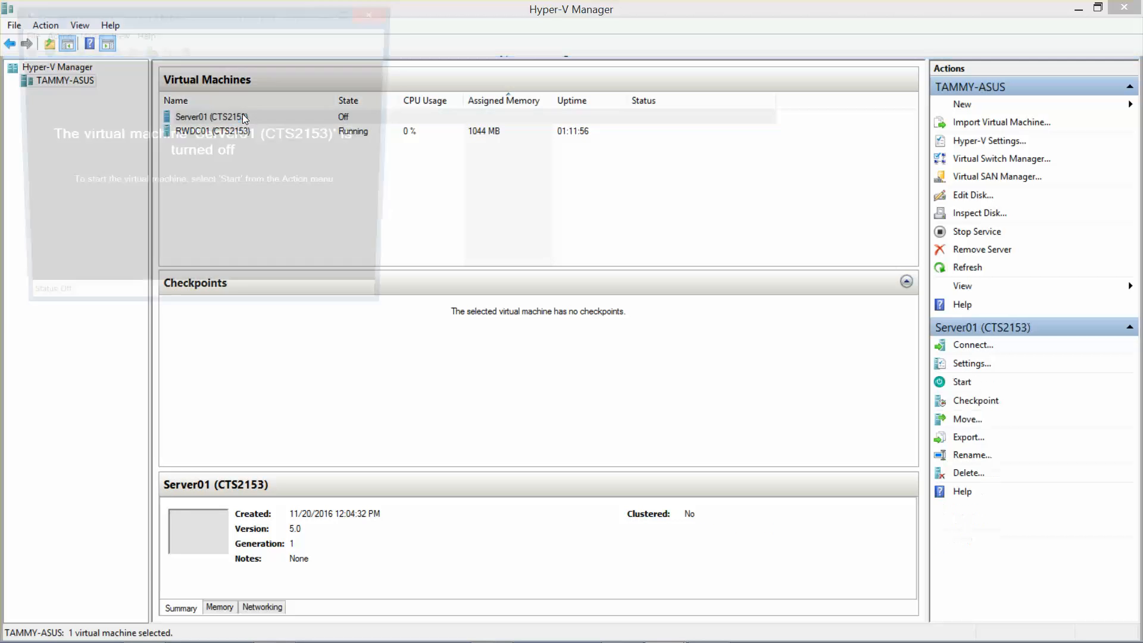
# Step: Power on Server01, then close its console window
pyautogui.click(42, 49)
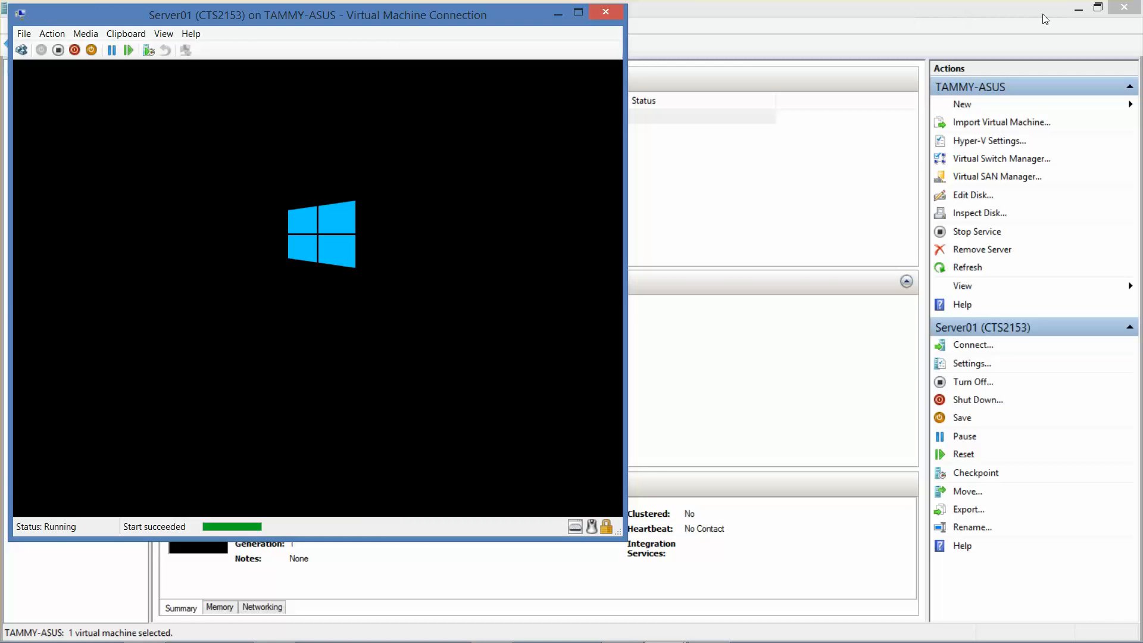
pyautogui.click(1078, 9)
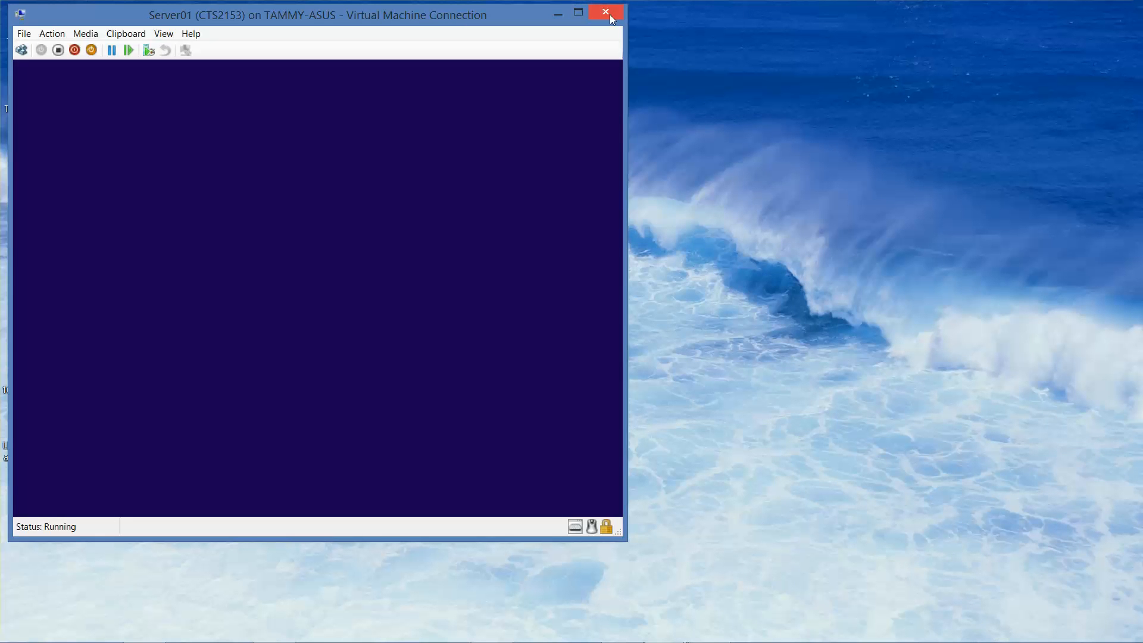
pyautogui.click(609, 14)
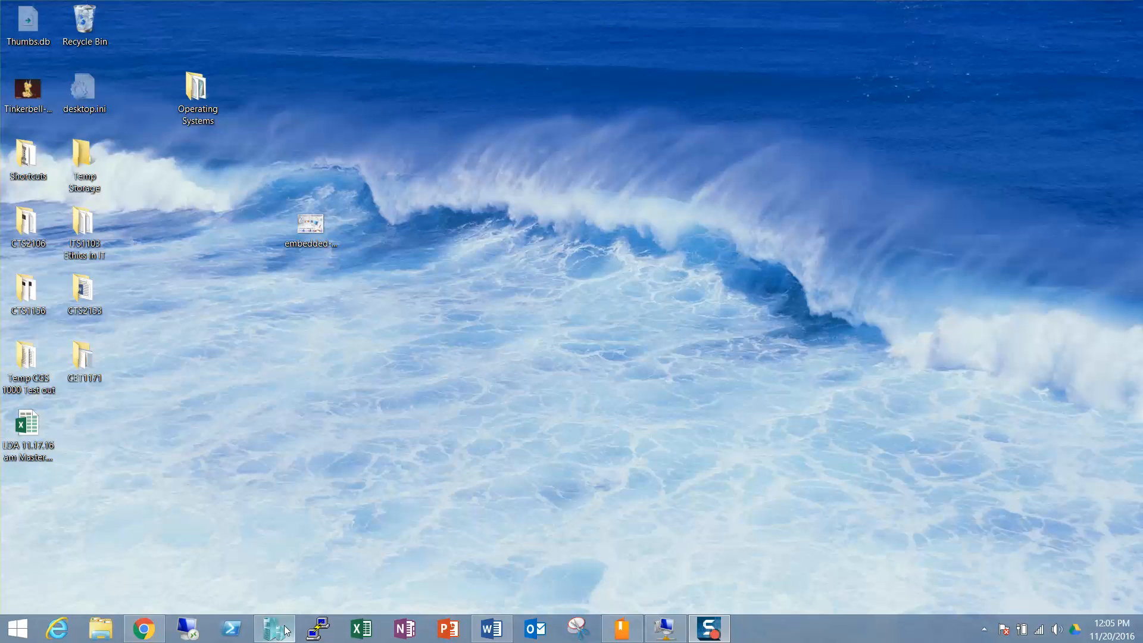
# Step: Turn off the Server01 virtual machine from Hyper-V Manager
pyautogui.click(280, 630)
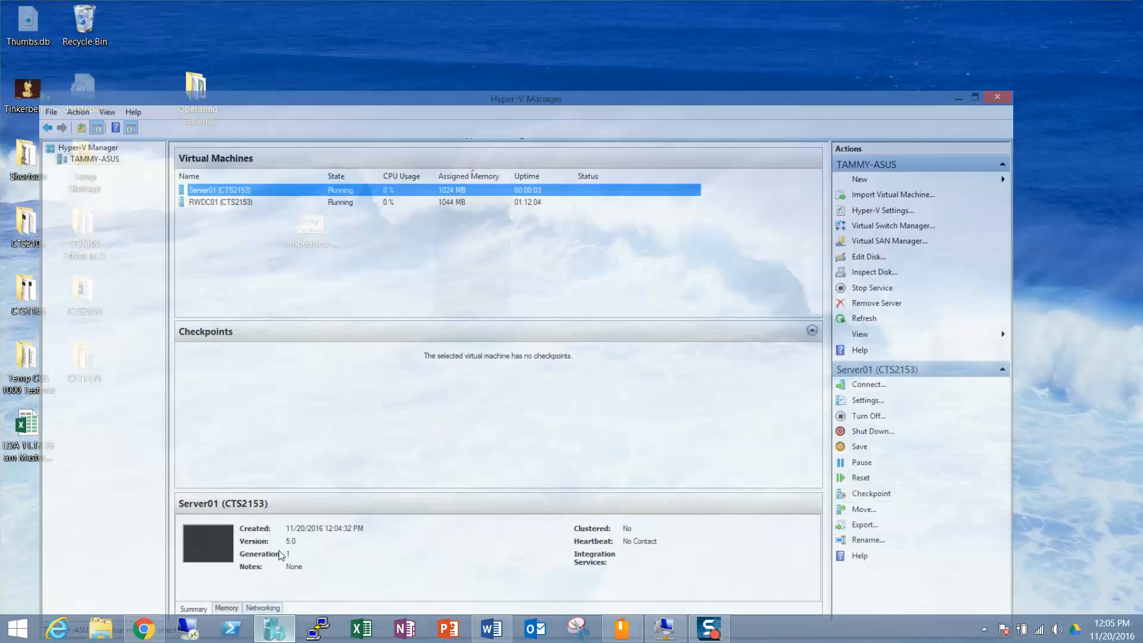
pyautogui.rightClick(231, 117)
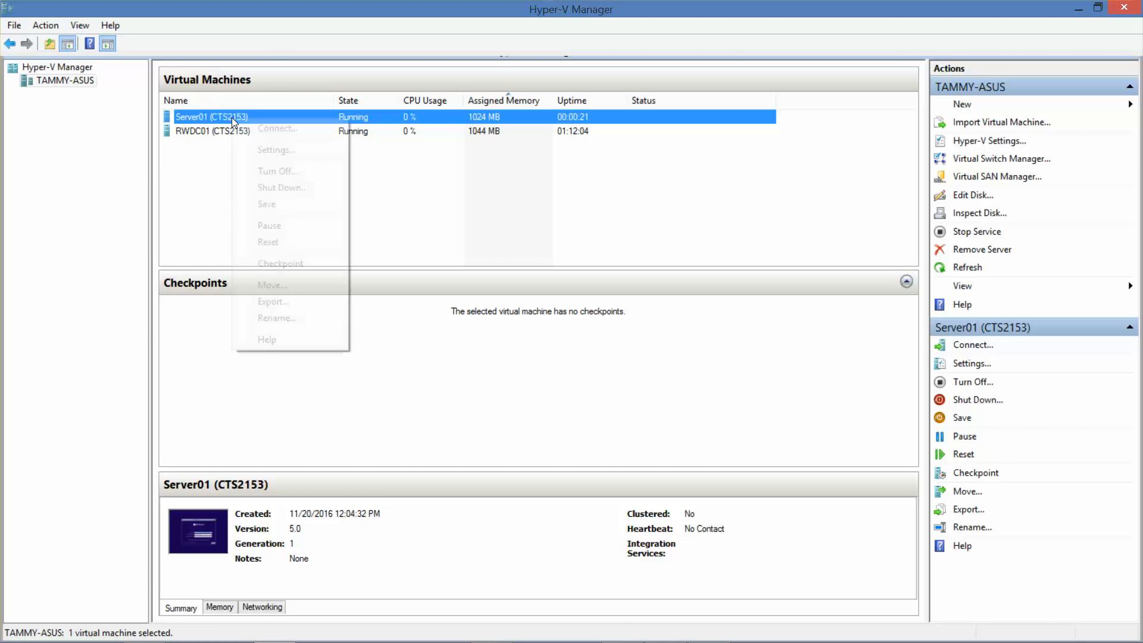
pyautogui.click(269, 171)
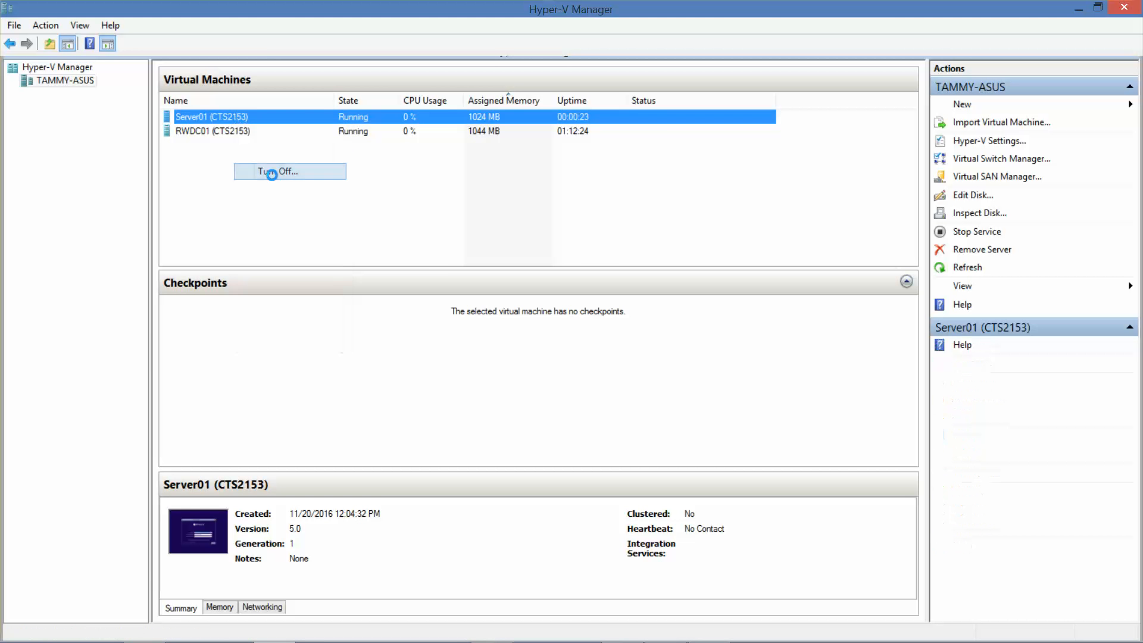
pyautogui.click(576, 354)
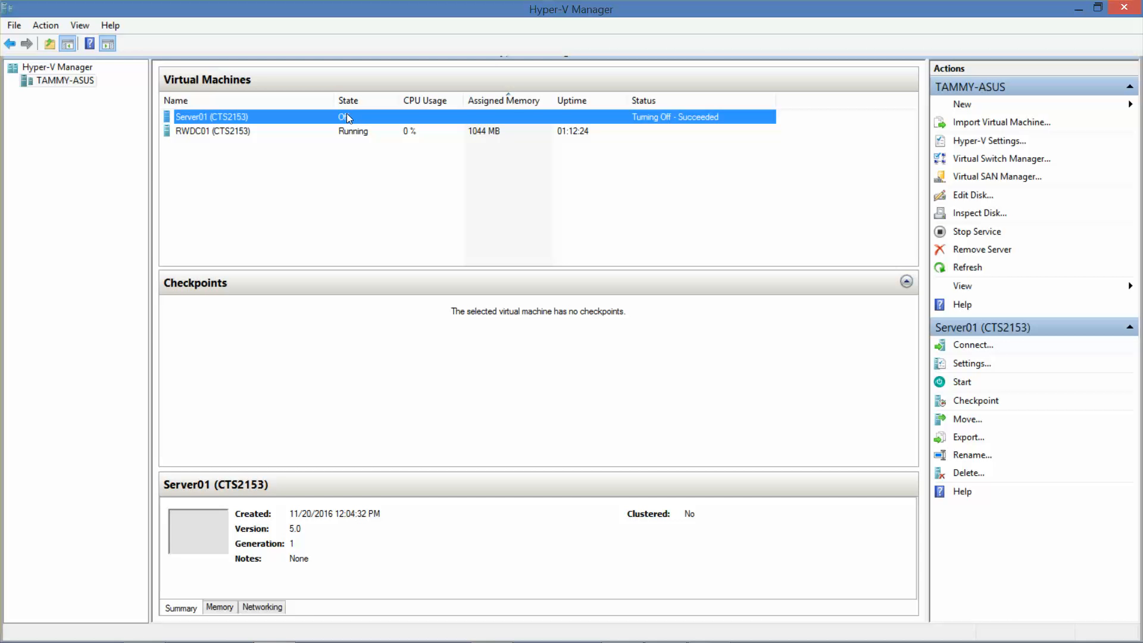
# Step: Switch Server01's DVD drive image to server_2012_r2_with_update_x64.iso and save the settings
pyautogui.click(972, 363)
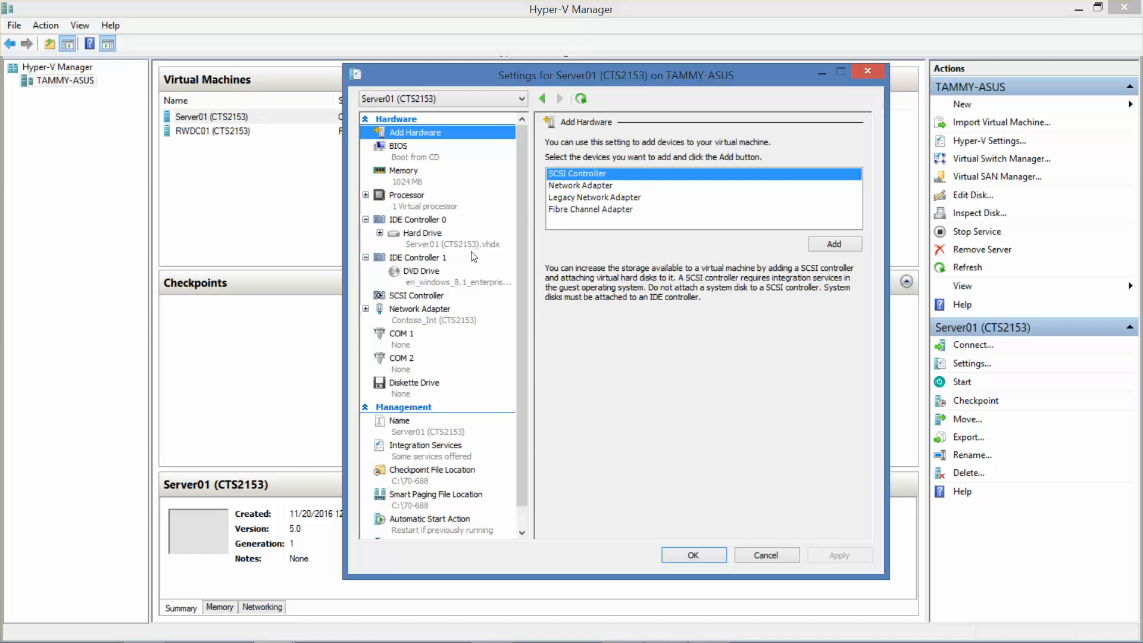
pyautogui.click(427, 276)
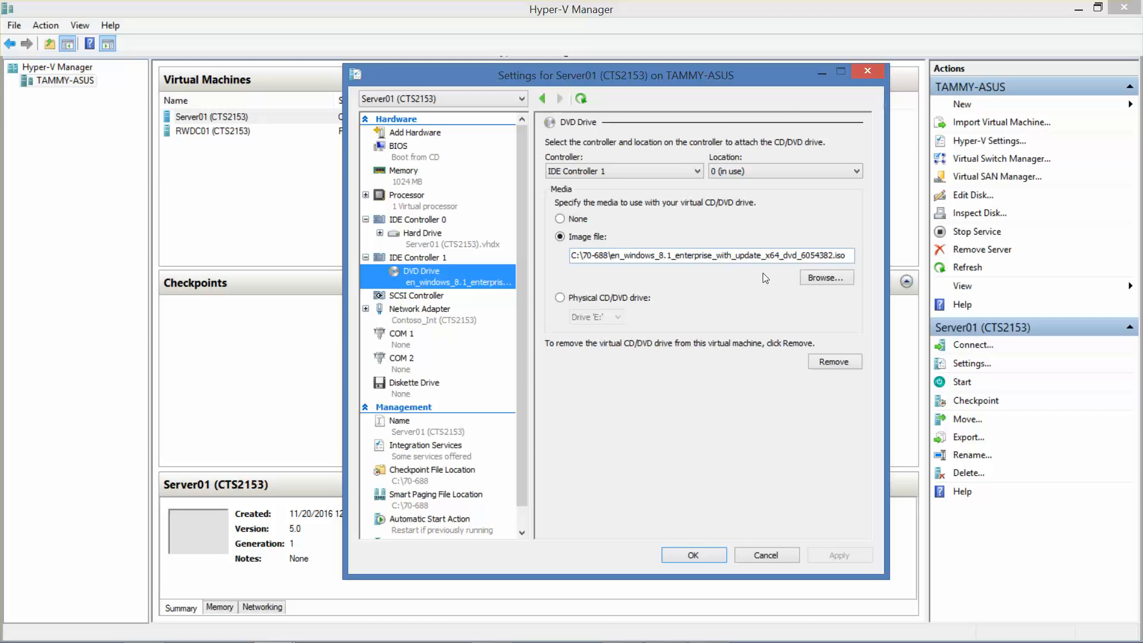
pyautogui.click(828, 277)
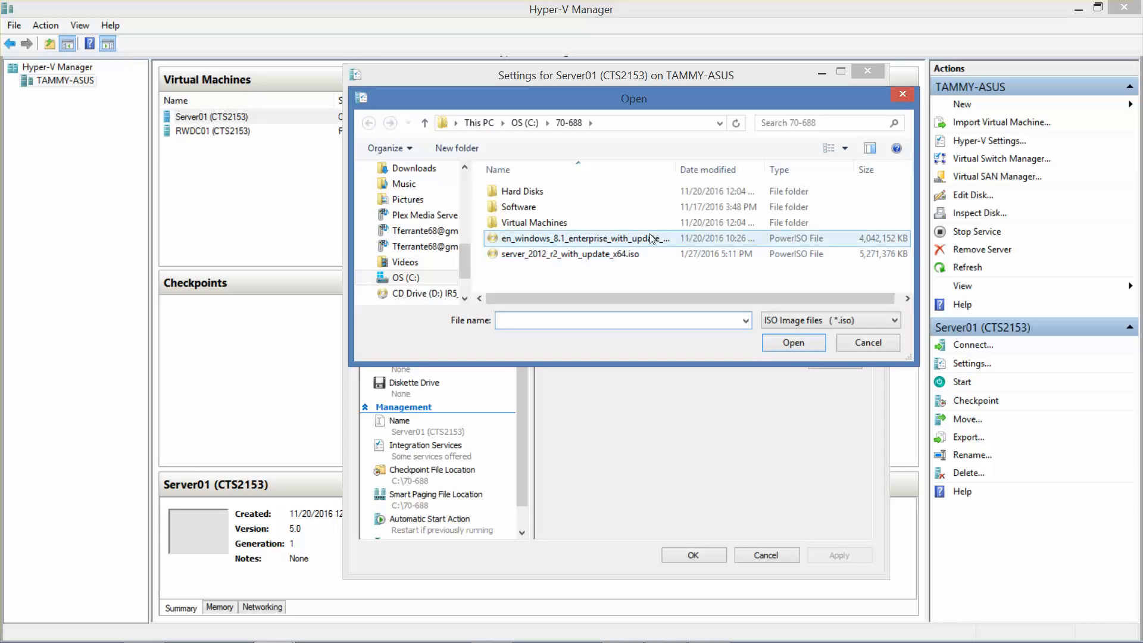
pyautogui.click(602, 251)
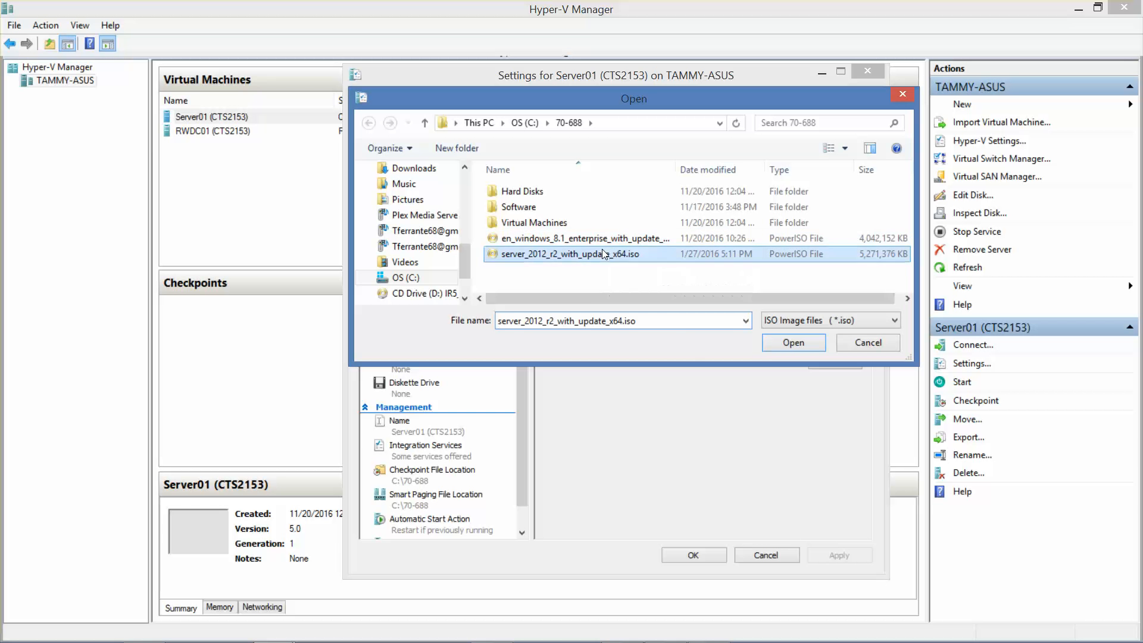
pyautogui.click(794, 343)
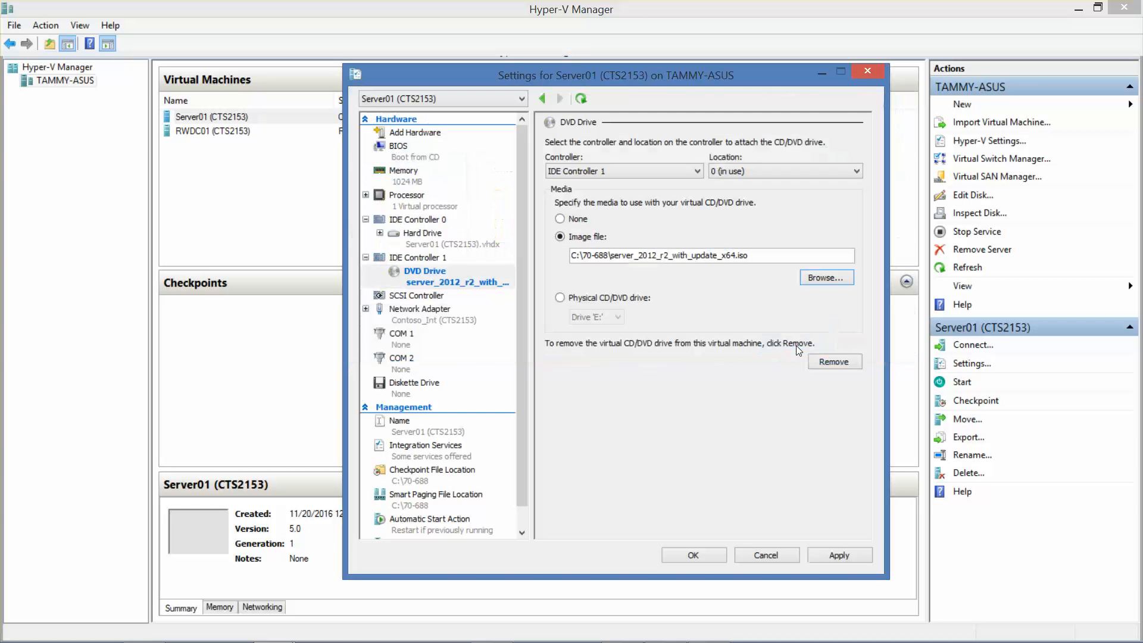
pyautogui.click(693, 555)
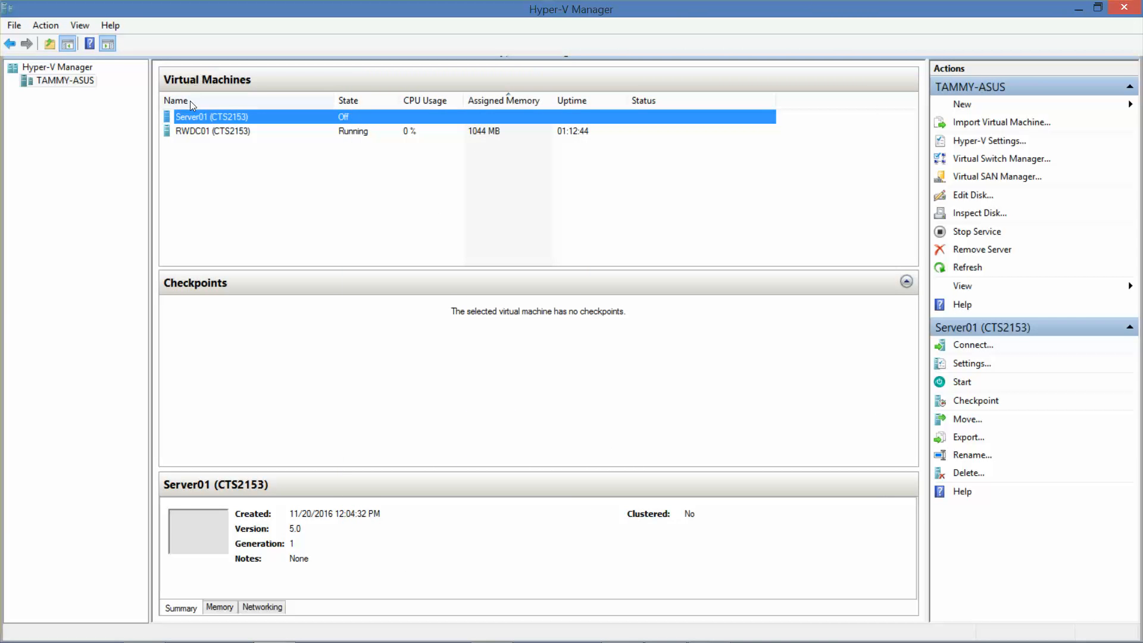
# Step: Connect to Server01, power it on, keep default language settings, and choose Install now
pyautogui.doubleClick(219, 115)
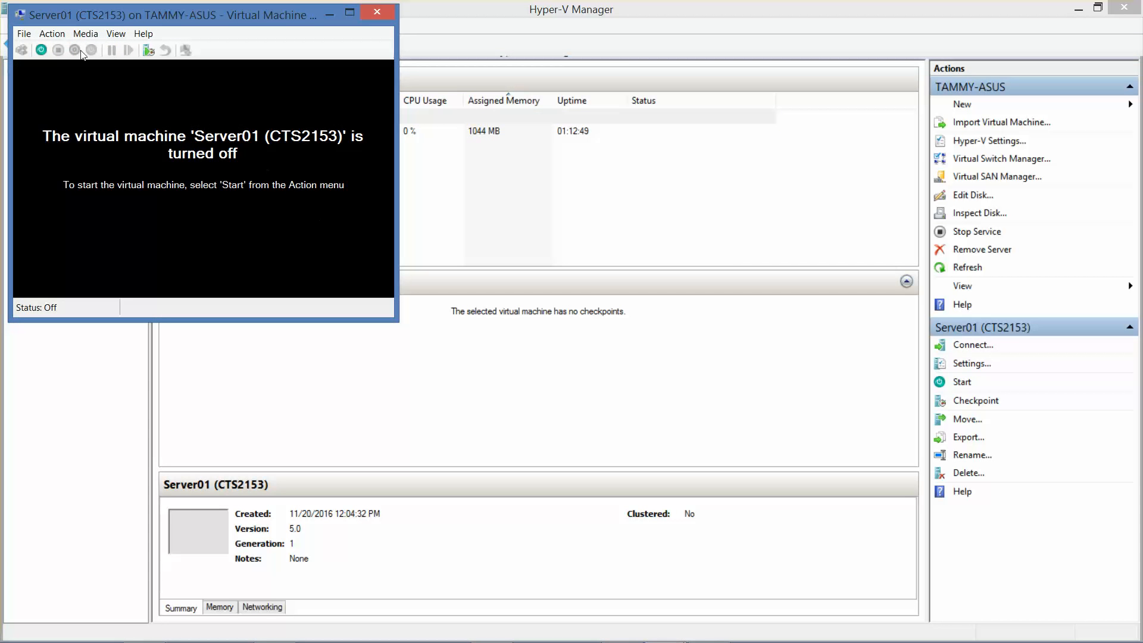
pyautogui.click(40, 50)
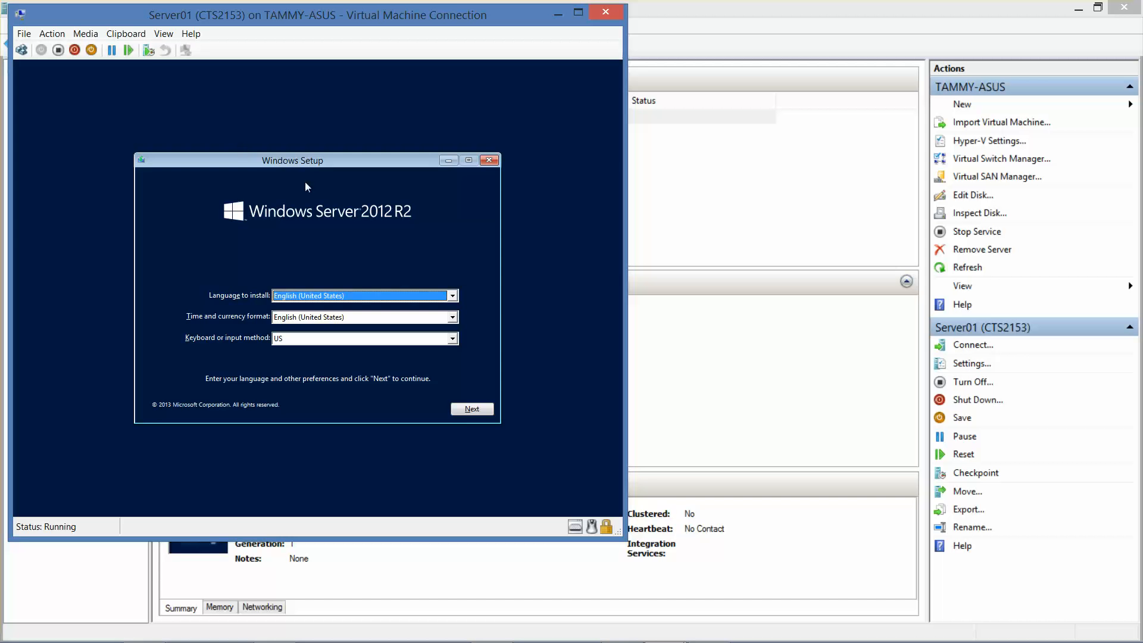
pyautogui.click(480, 410)
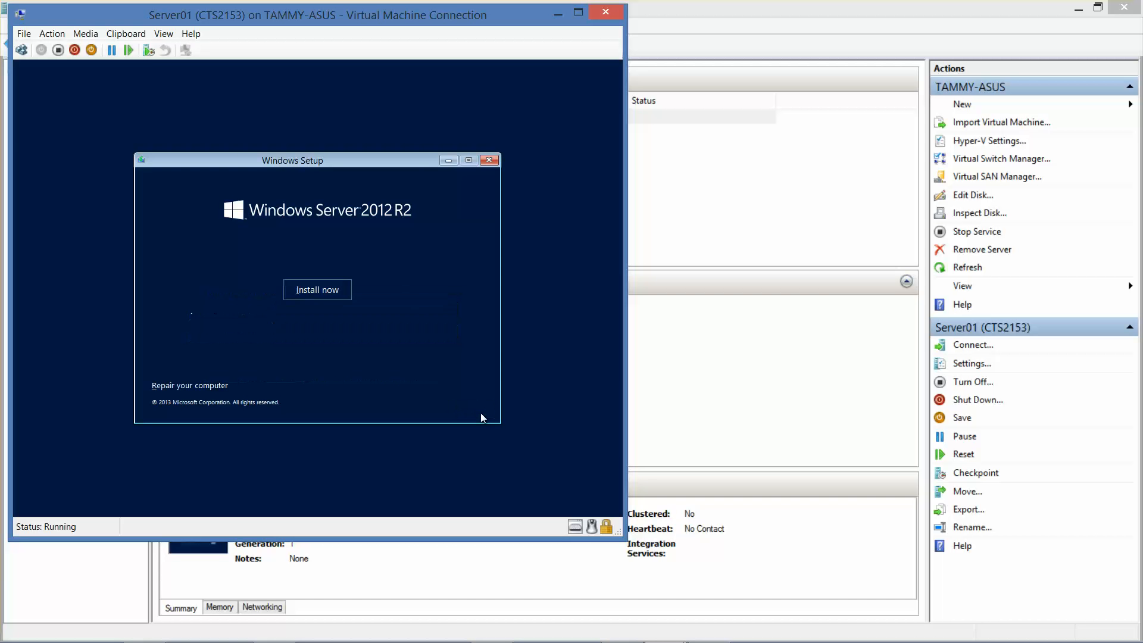
pyautogui.click(327, 281)
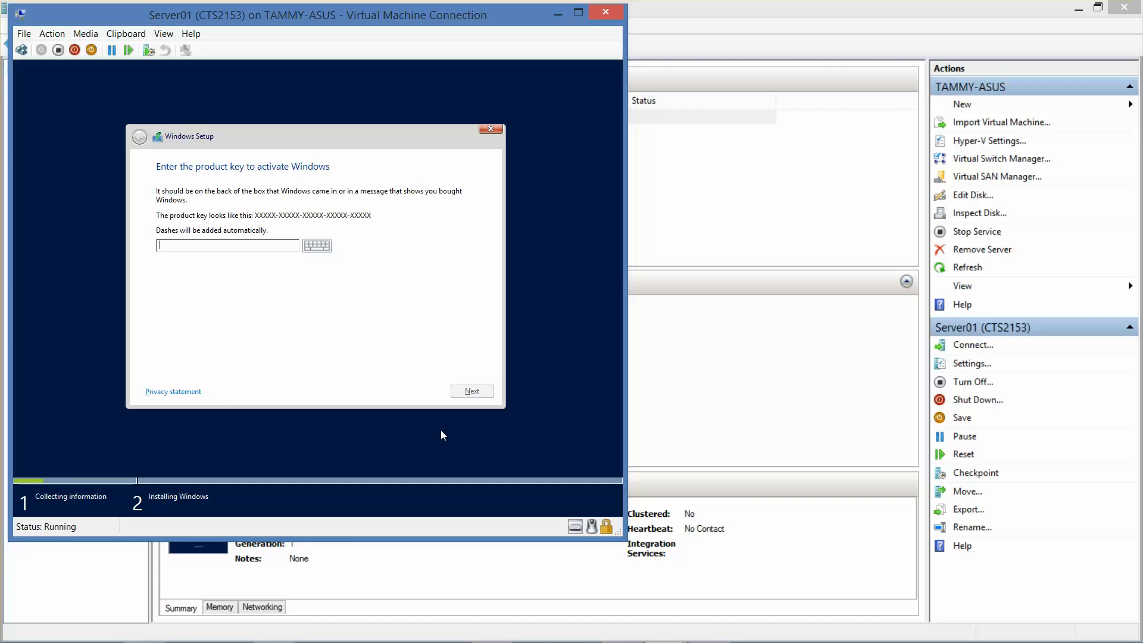
# Step: Pick Windows Server 2012 R2 Standard (Server with a GUI), accept the license, choose Custom install
pyautogui.moveTo(722, 639)
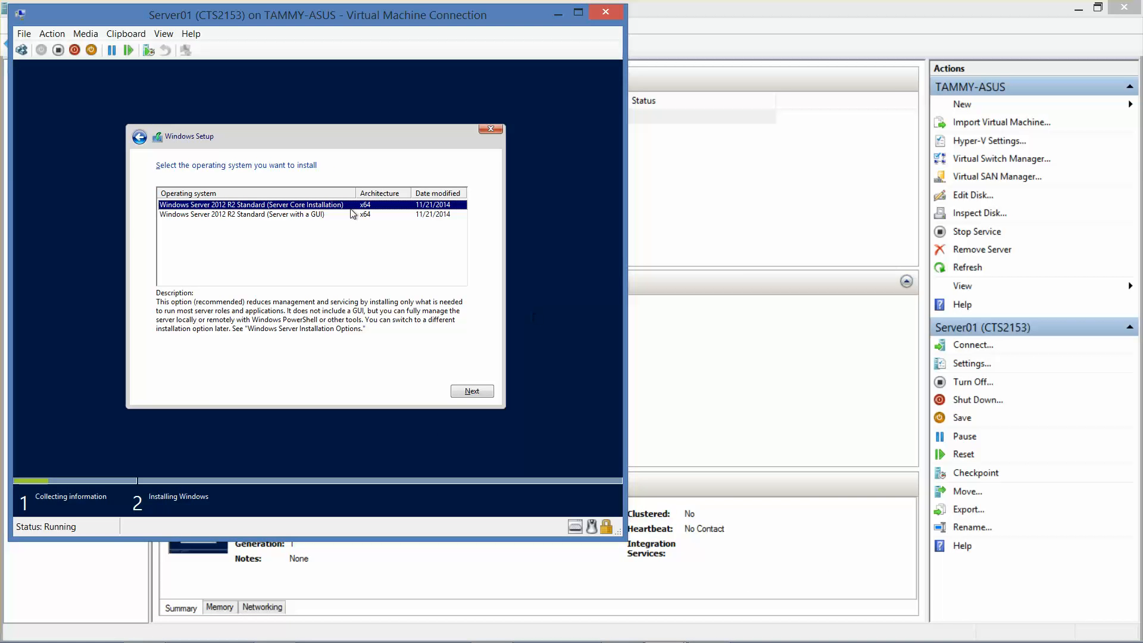
pyautogui.click(321, 216)
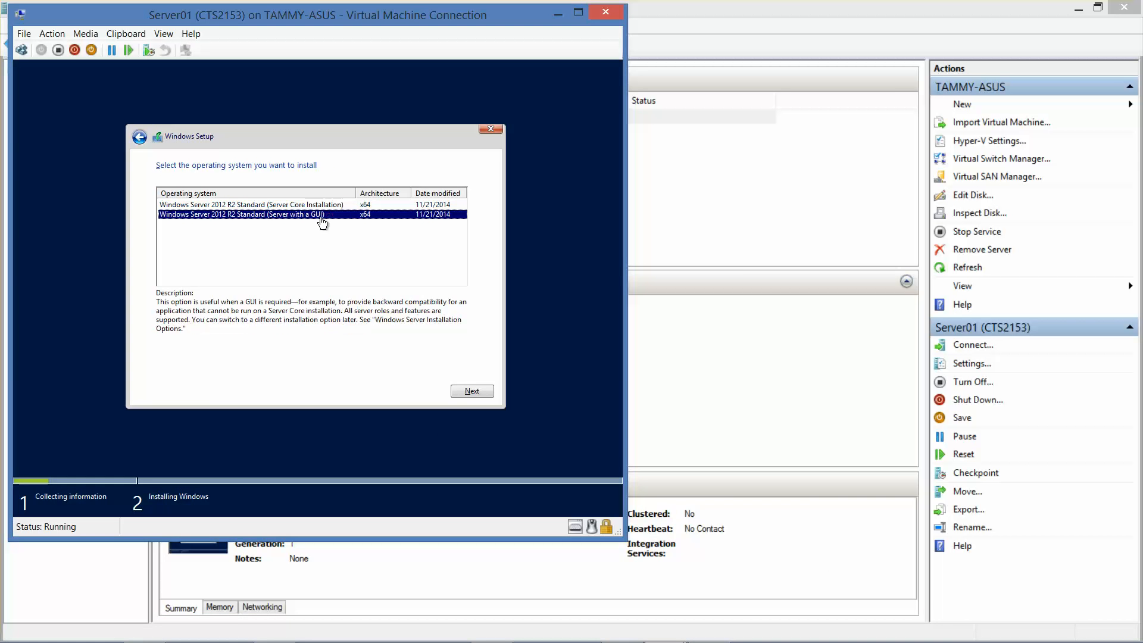
pyautogui.click(473, 391)
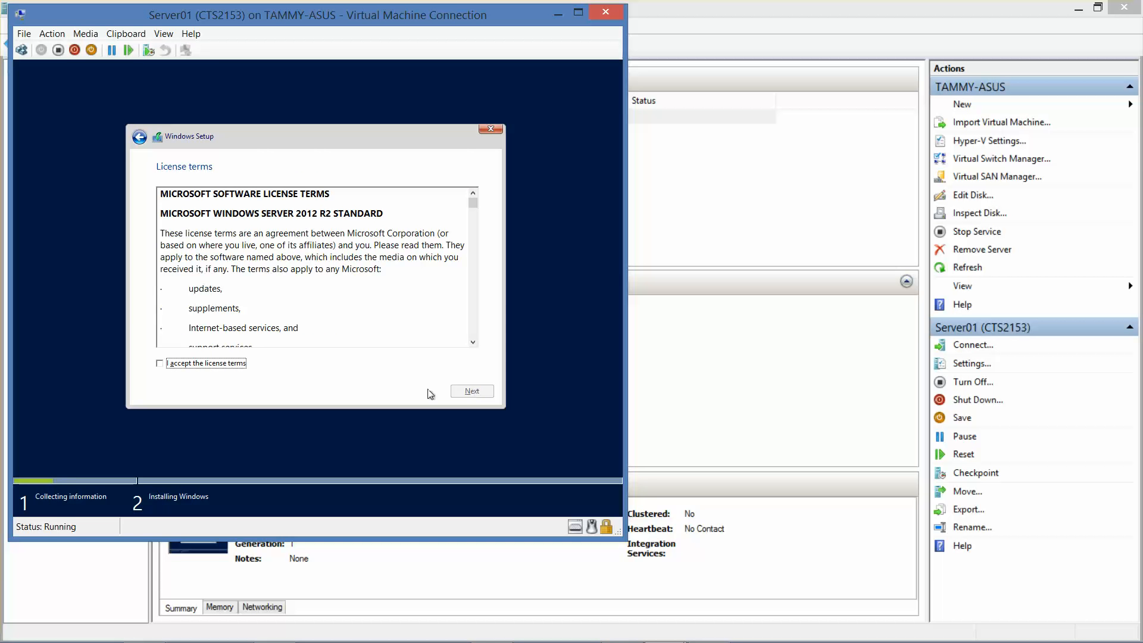
pyautogui.click(212, 364)
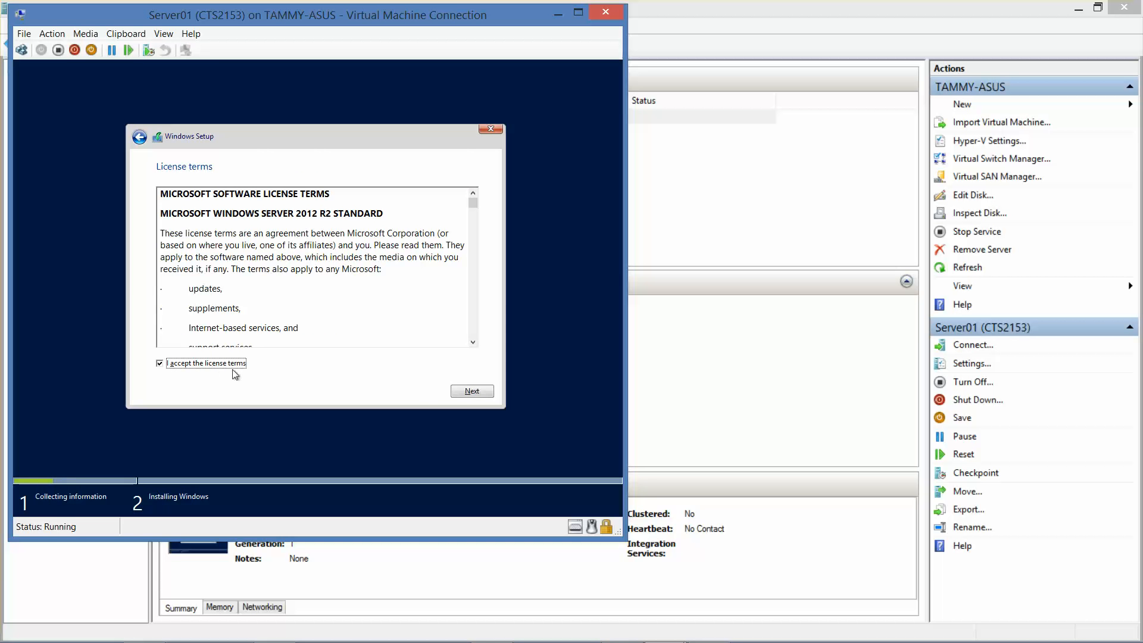
pyautogui.click(476, 393)
pyautogui.click(331, 290)
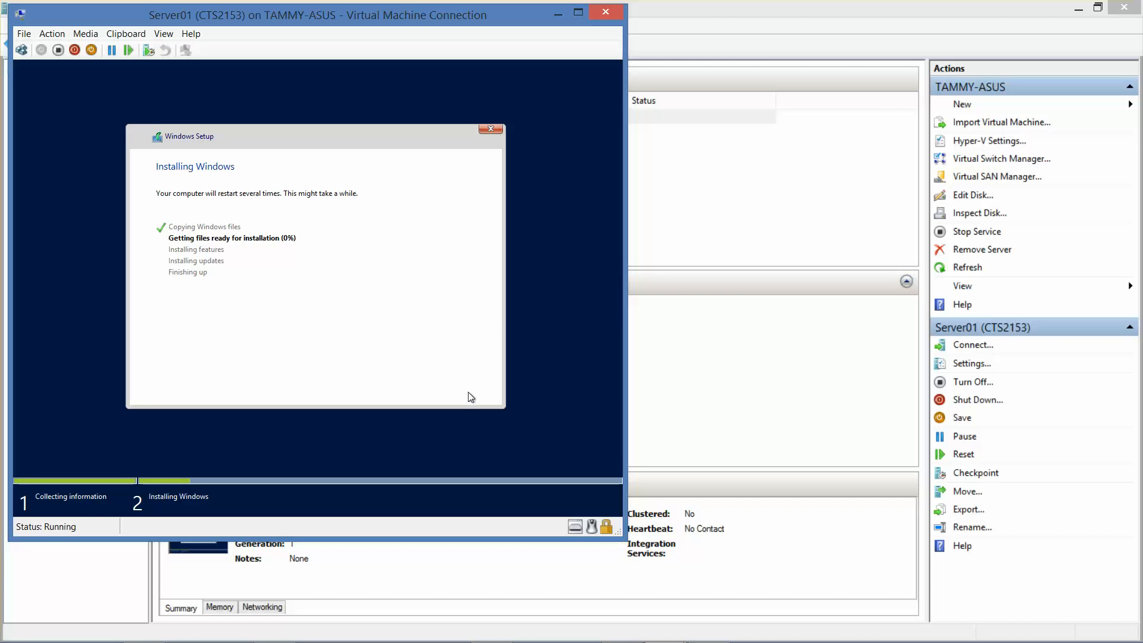
# Step: Bring the RWDC01 console forward and browse to the Software folder on Local Disk (C:)
pyautogui.click(1078, 10)
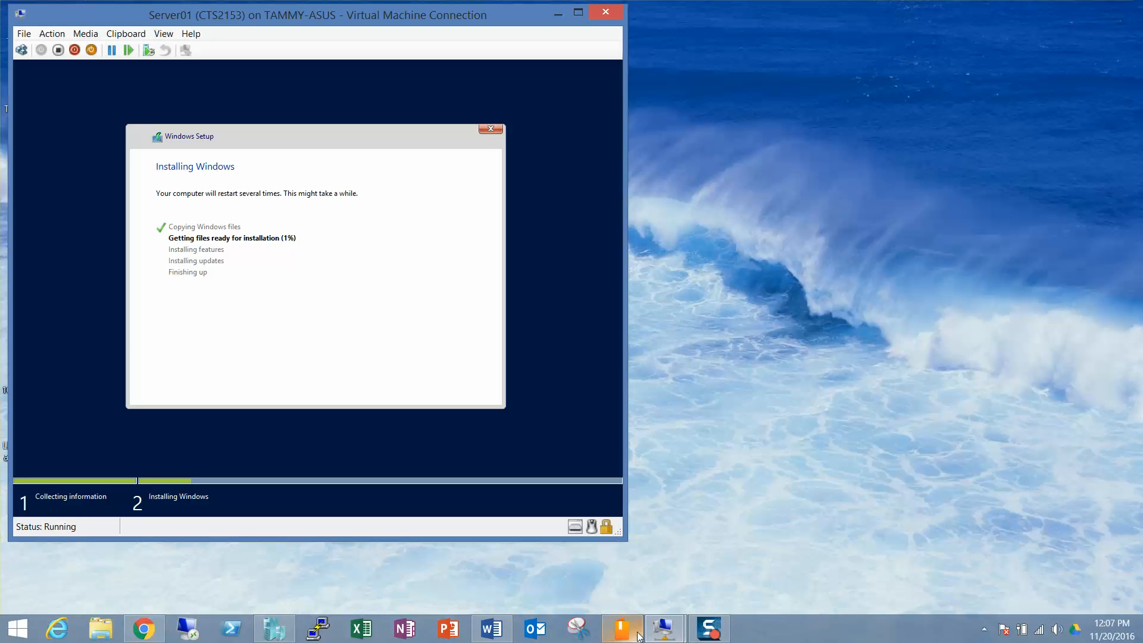
pyautogui.click(685, 628)
pyautogui.click(598, 558)
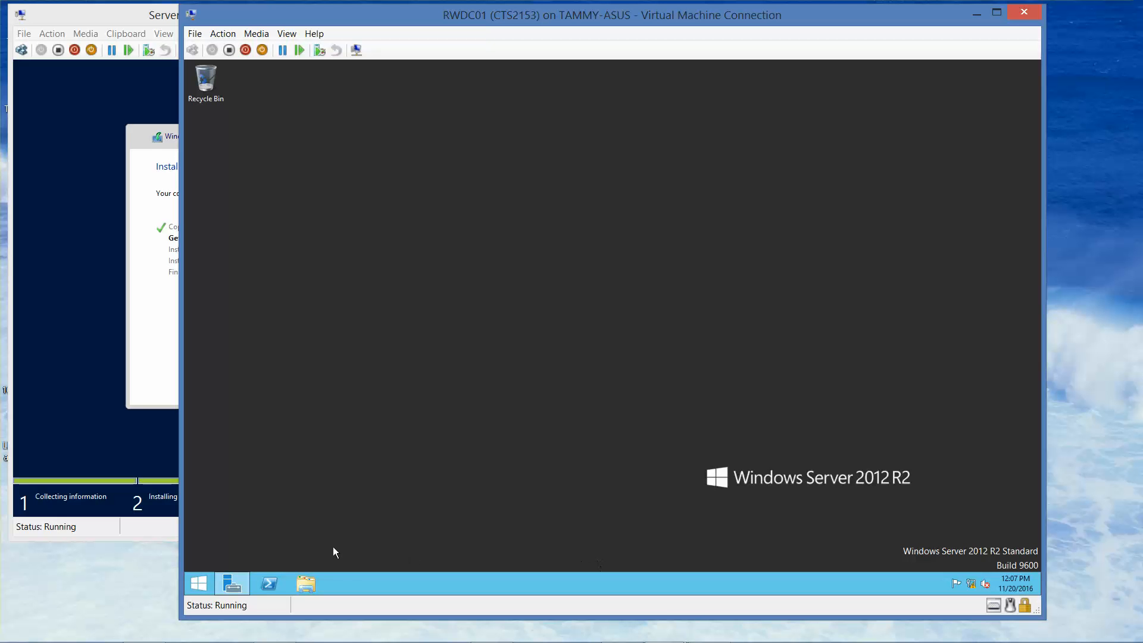
pyautogui.click(306, 591)
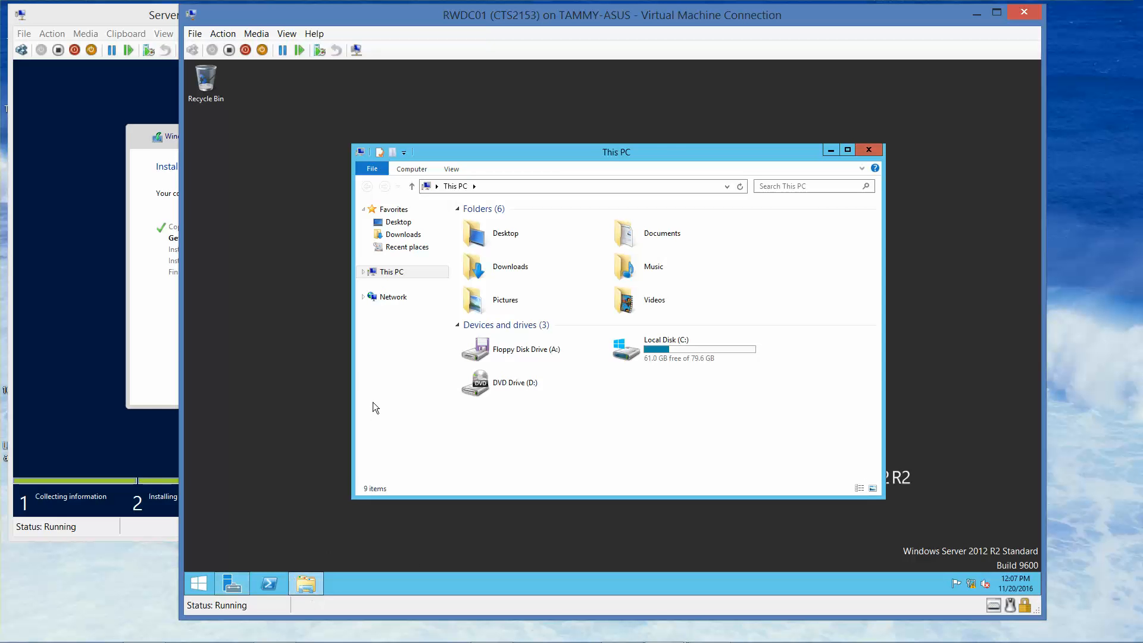
pyautogui.doubleClick(648, 356)
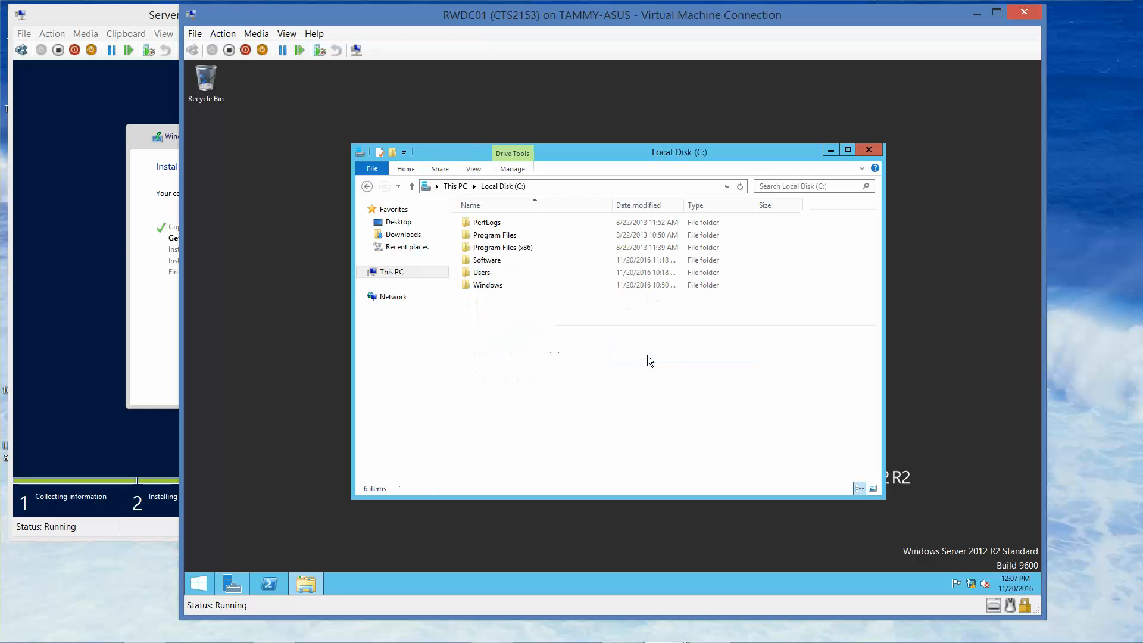
pyautogui.doubleClick(496, 260)
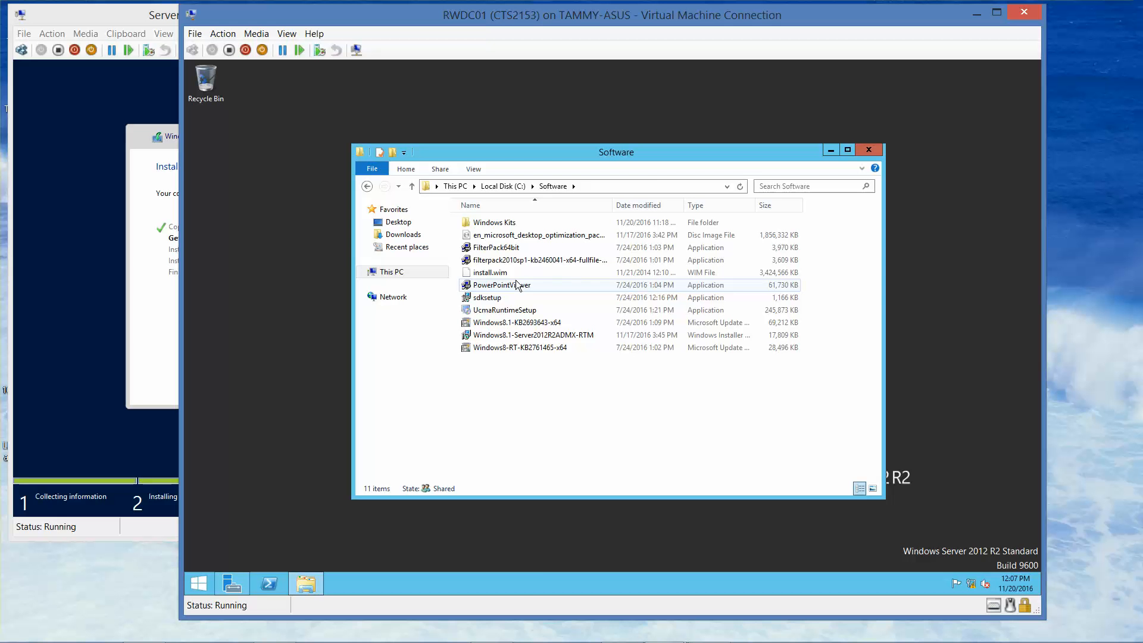
pyautogui.moveTo(826, 642)
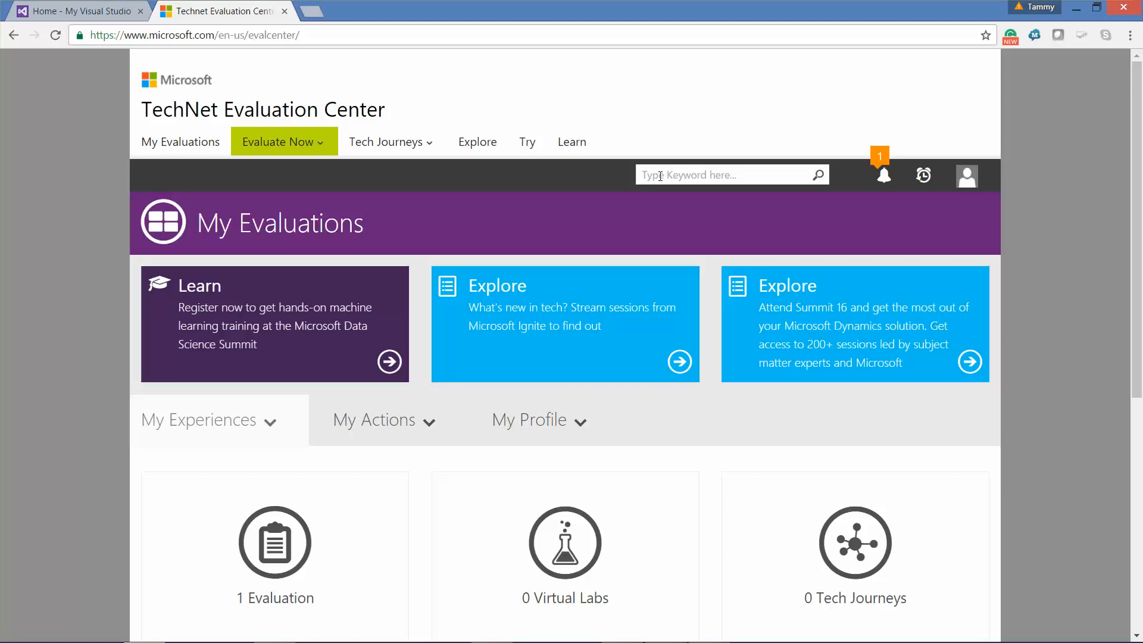
# Step: Search for 'Exchange Server 2013 Enterprise' and open the Exchange Server 2013 evaluation page
pyautogui.write('Exchange Server 2013 Enterprise')
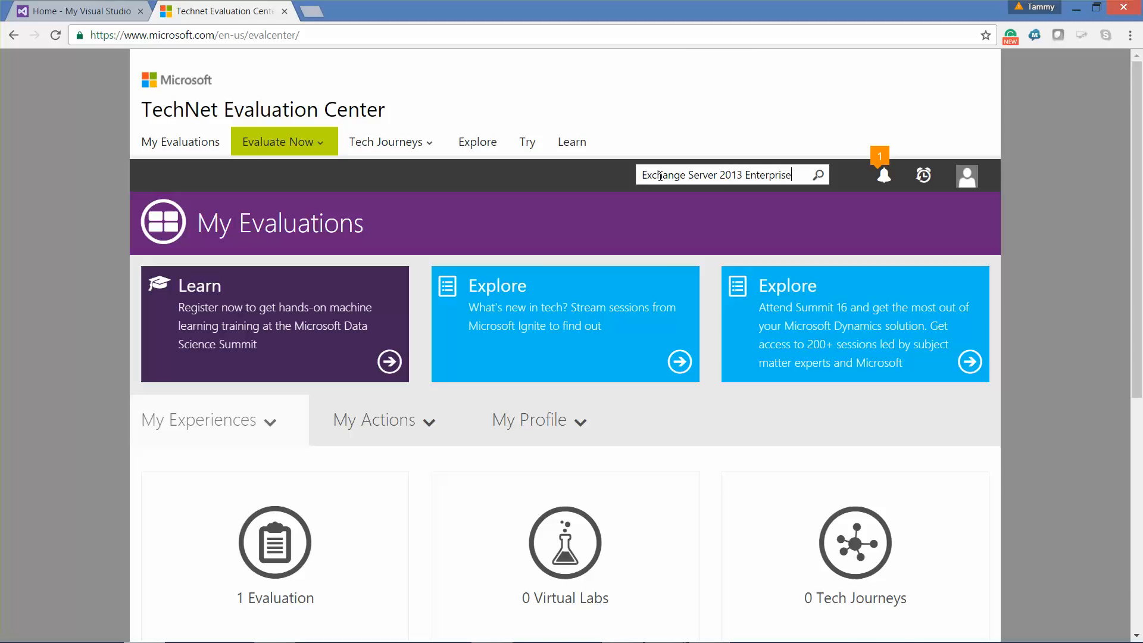
pyautogui.press('Return')
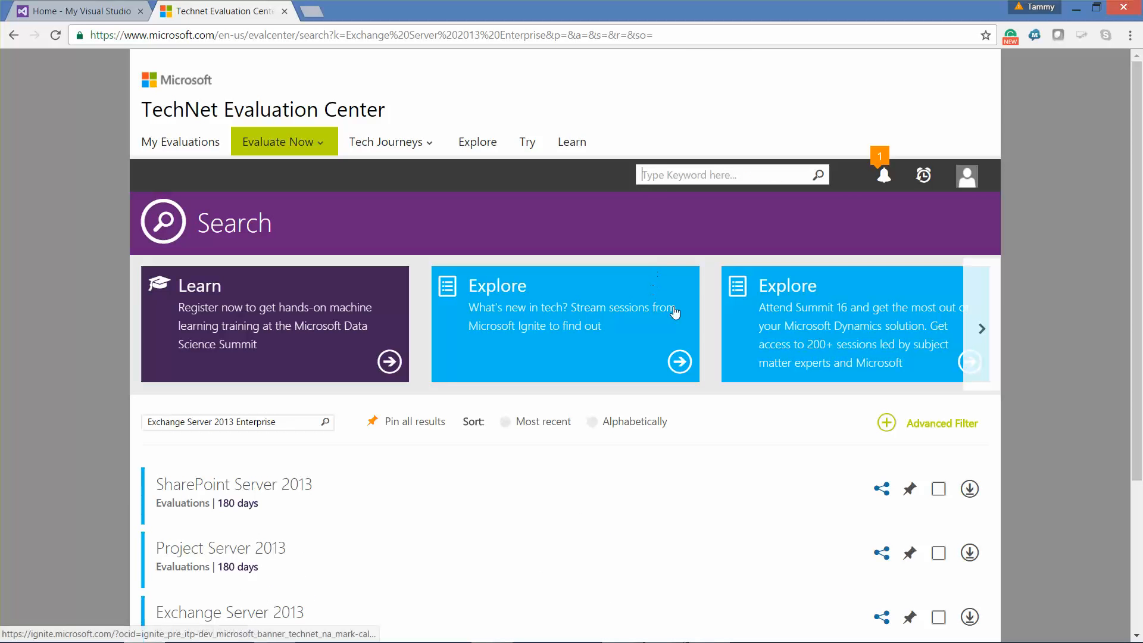
pyautogui.moveTo(1133, 156); pyautogui.dragTo(1140, 273)
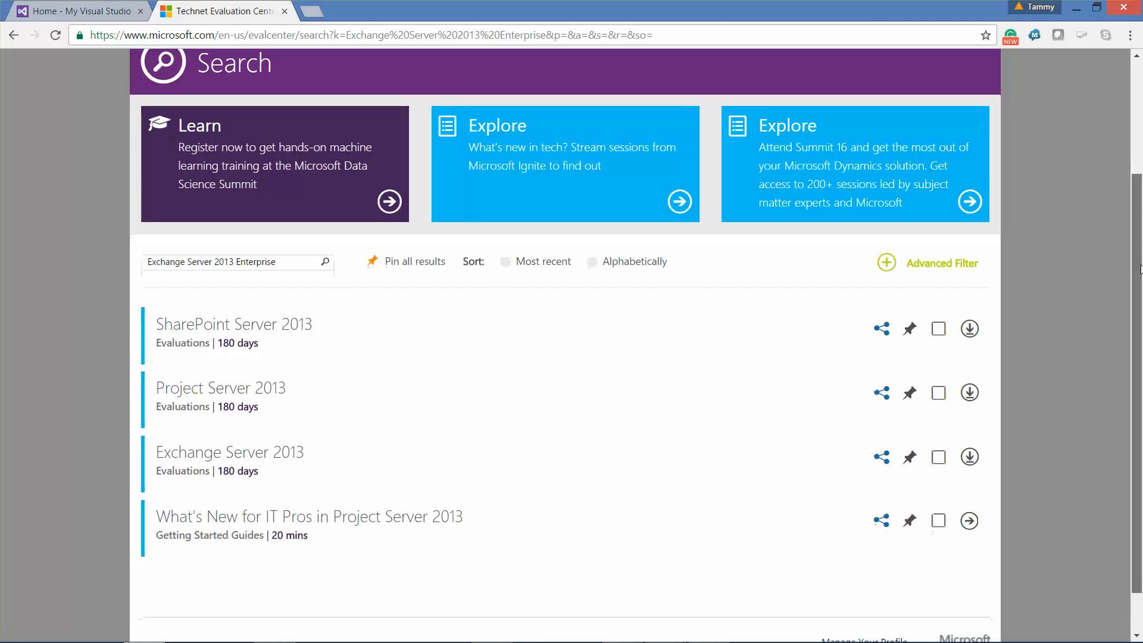
pyautogui.click(228, 458)
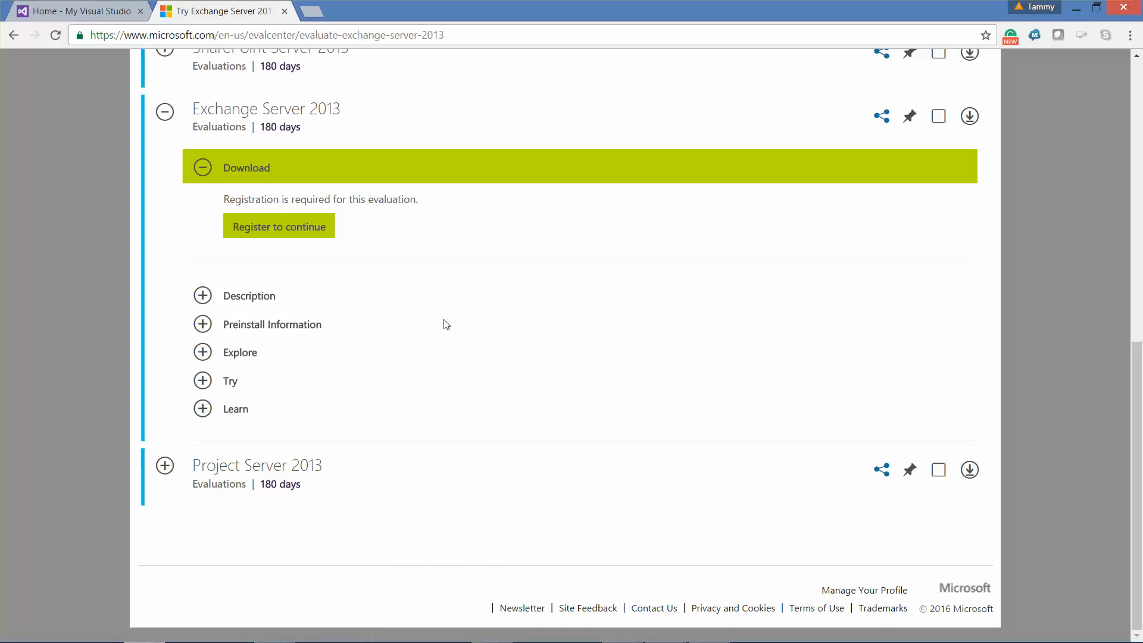
# Step: Register for the Exchange Server 2013 evaluation and expand its Try resources
pyautogui.scroll(2, 445, 325)
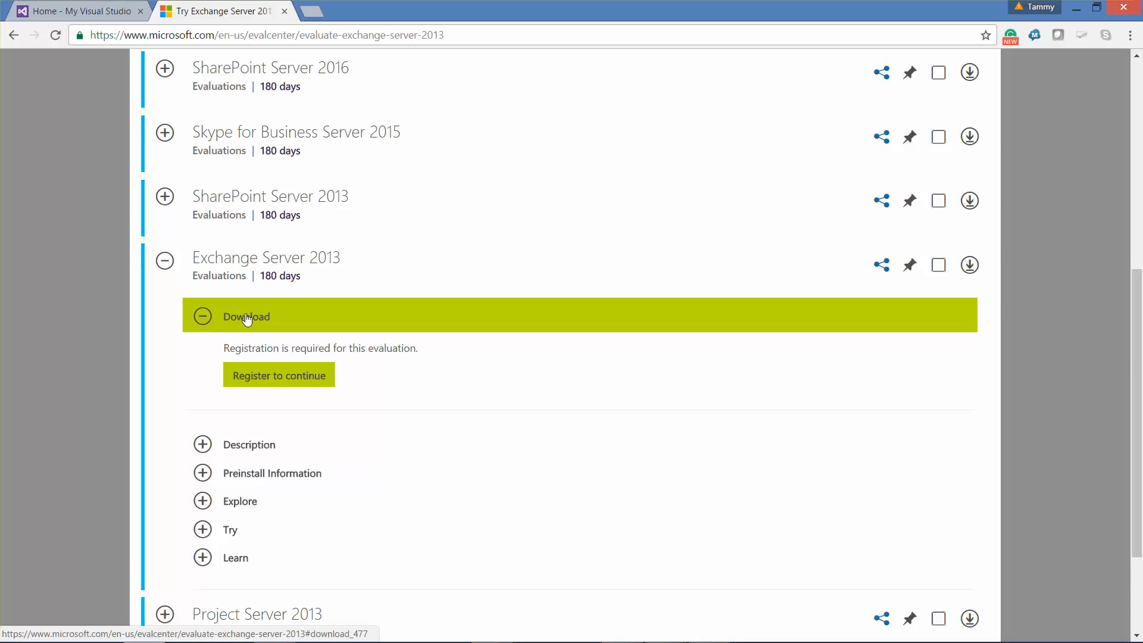
pyautogui.click(276, 385)
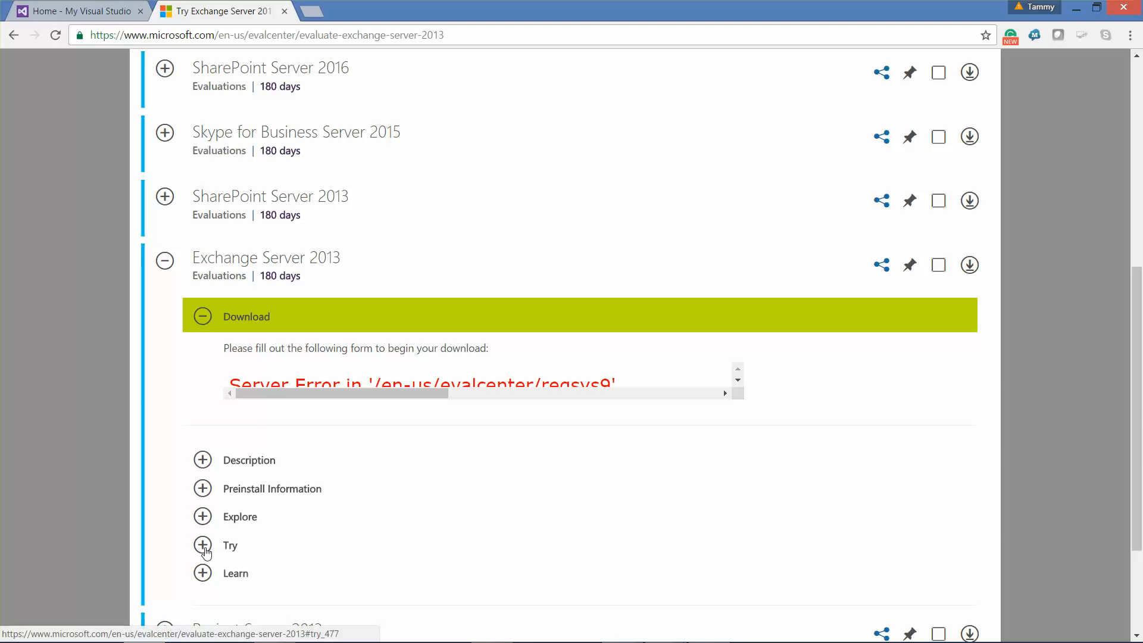
pyautogui.click(204, 544)
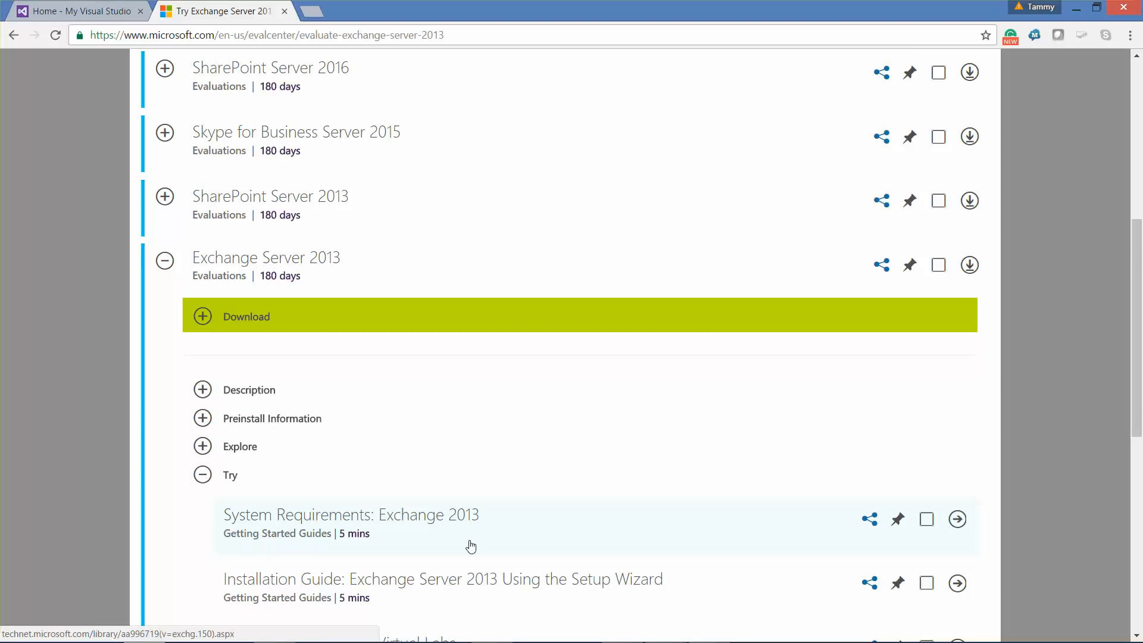
# Step: Reopen the Download section so the 1.3 GB Exchange-x64.exe download starts
pyautogui.scroll(-3, 470, 545)
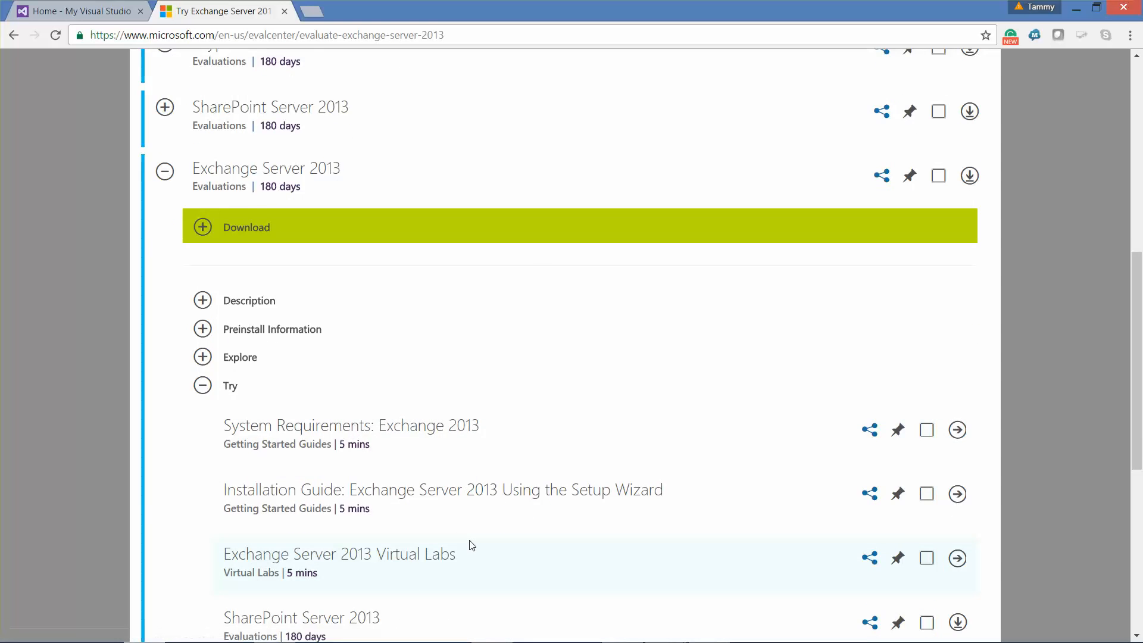
pyautogui.scroll(-3, 472, 546)
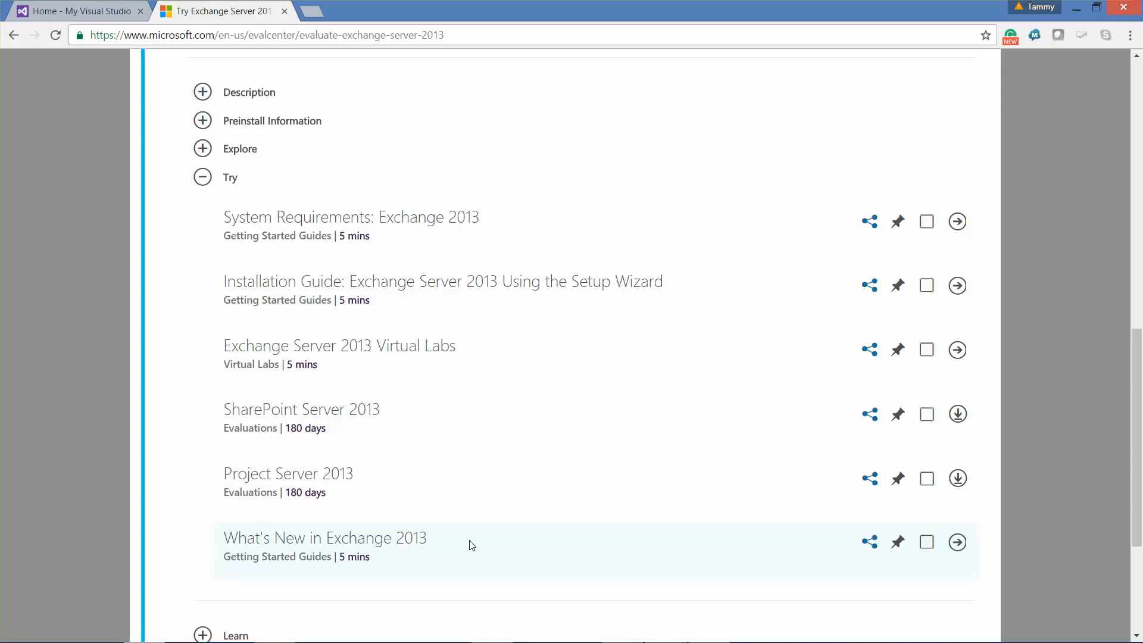
pyautogui.scroll(-3, 472, 545)
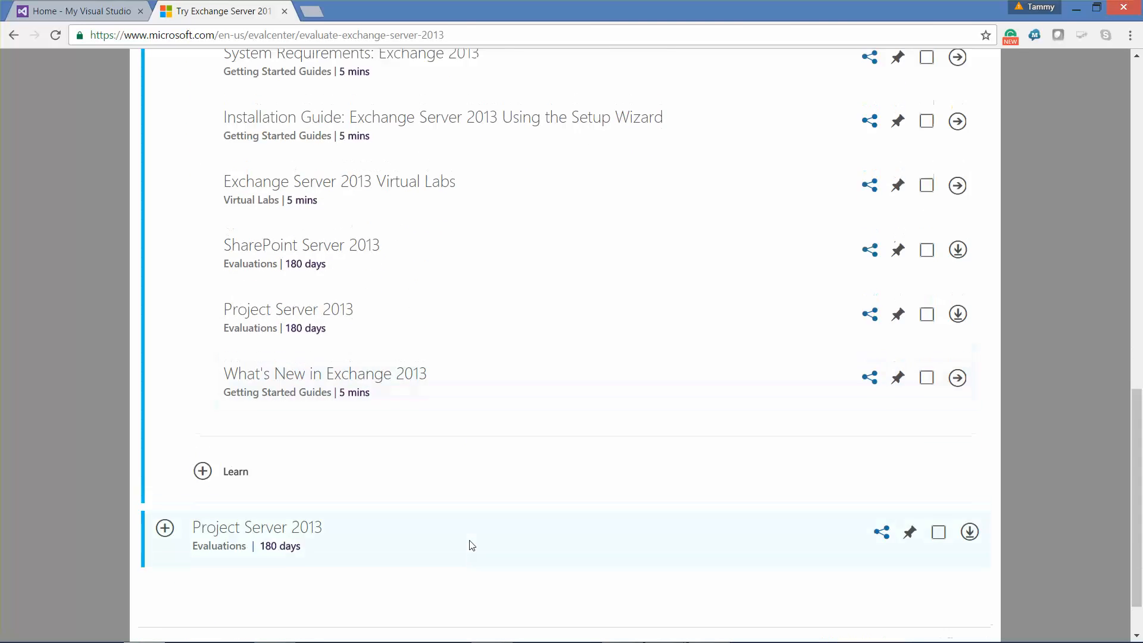
pyautogui.scroll(9, 472, 545)
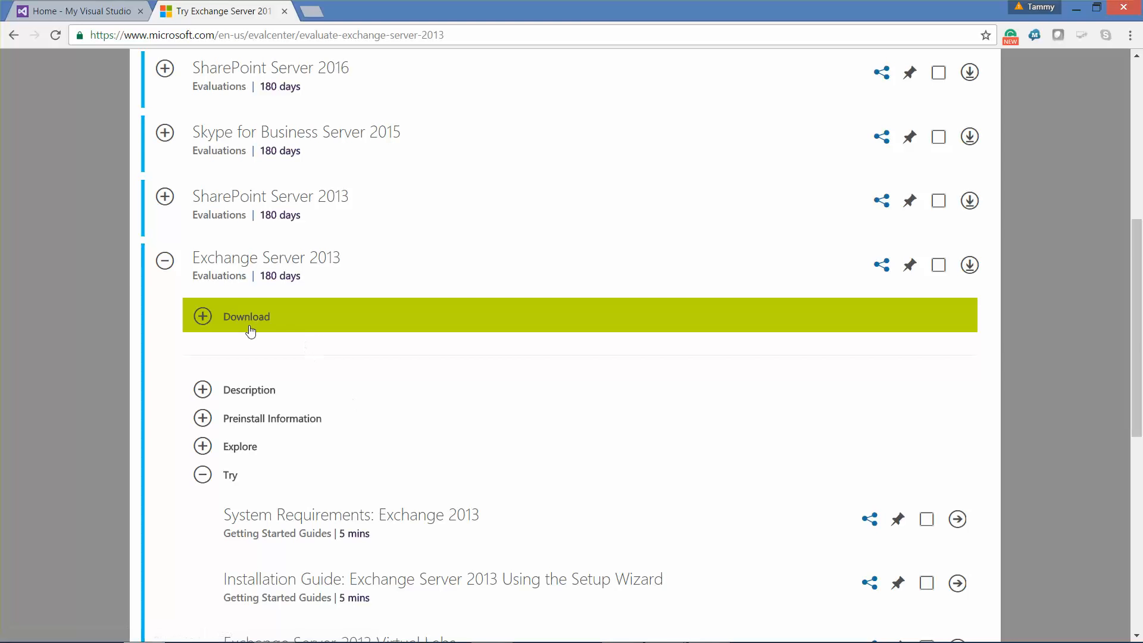
pyautogui.click(201, 319)
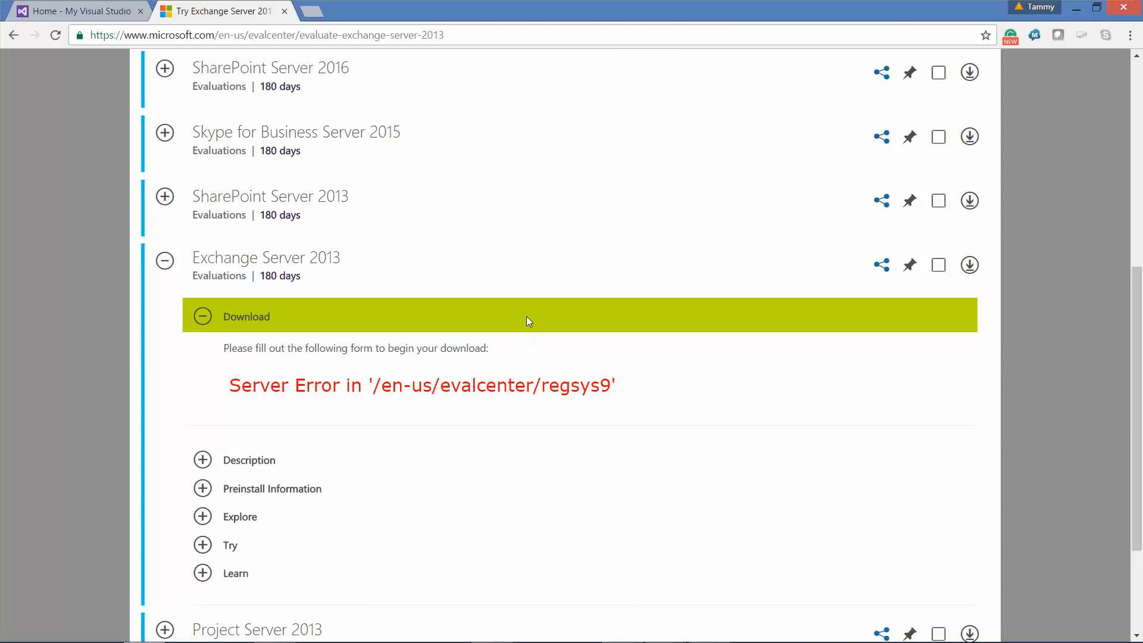
pyautogui.scroll(1, 526, 317)
pyautogui.scroll(4, 526, 317)
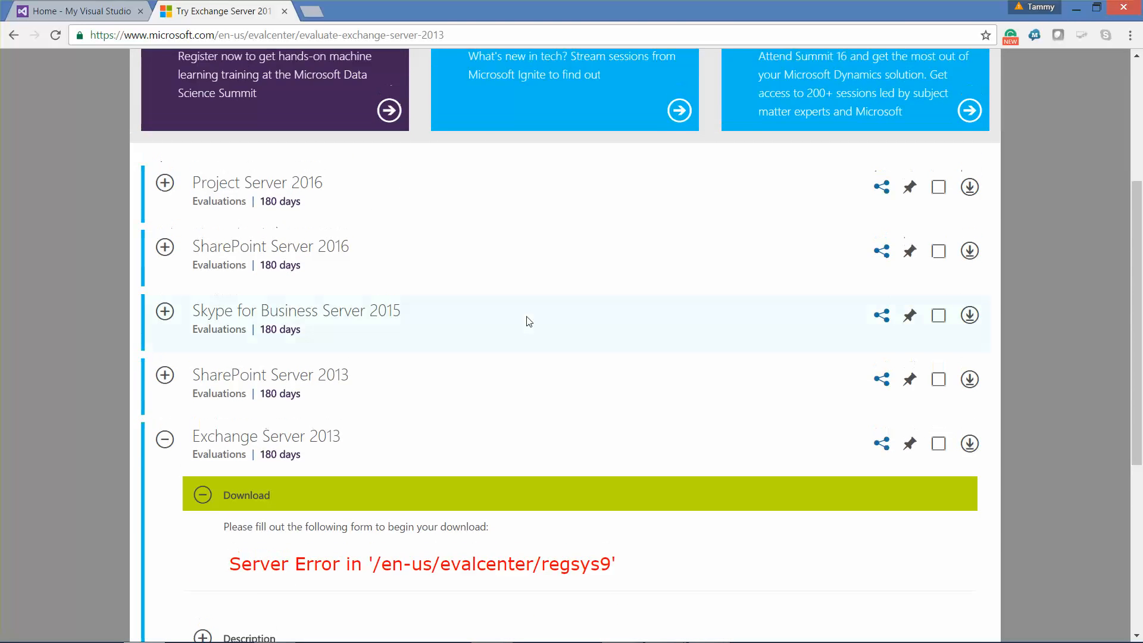
pyautogui.scroll(3, 526, 321)
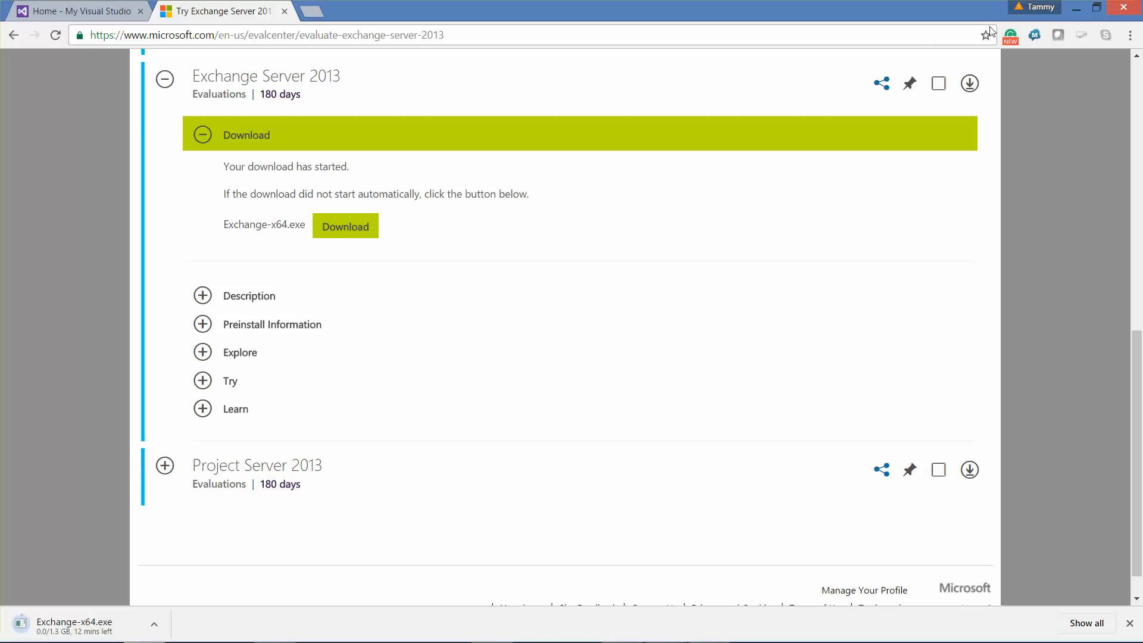
# Step: Hide the browser and bring Server01's Windows setup screen to the front
pyautogui.click(1076, 9)
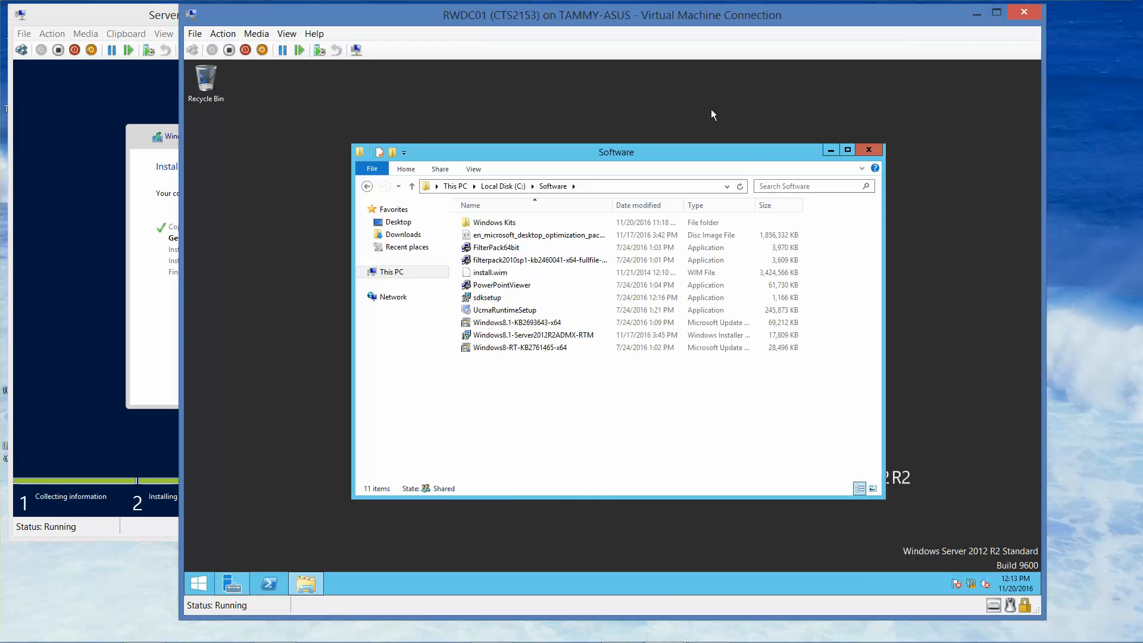
pyautogui.click(140, 149)
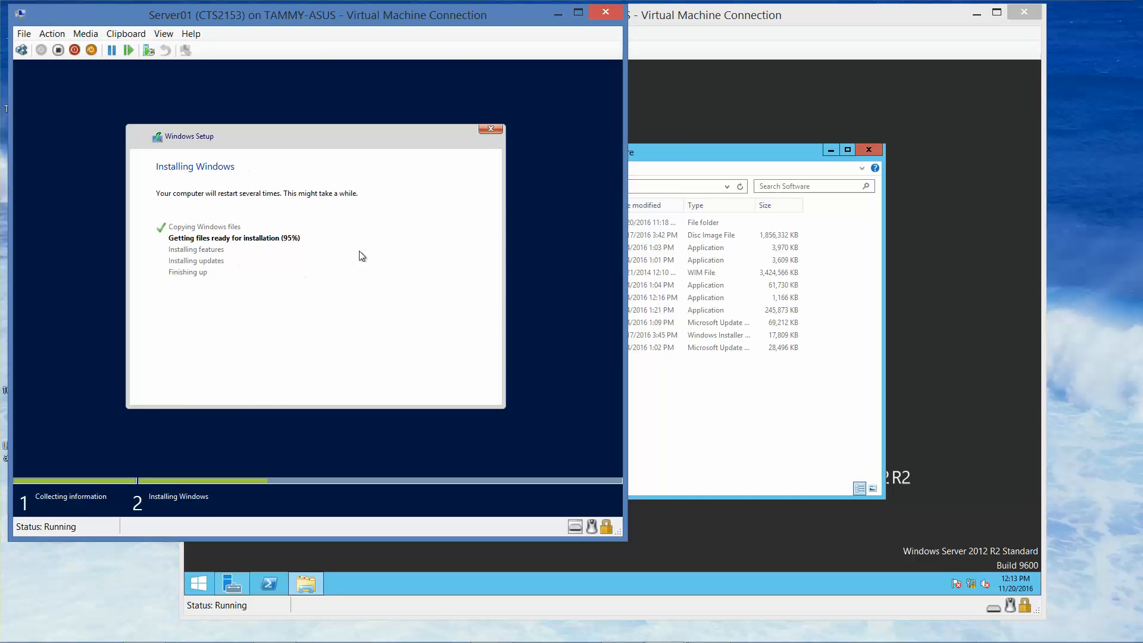
pyautogui.click(737, 16)
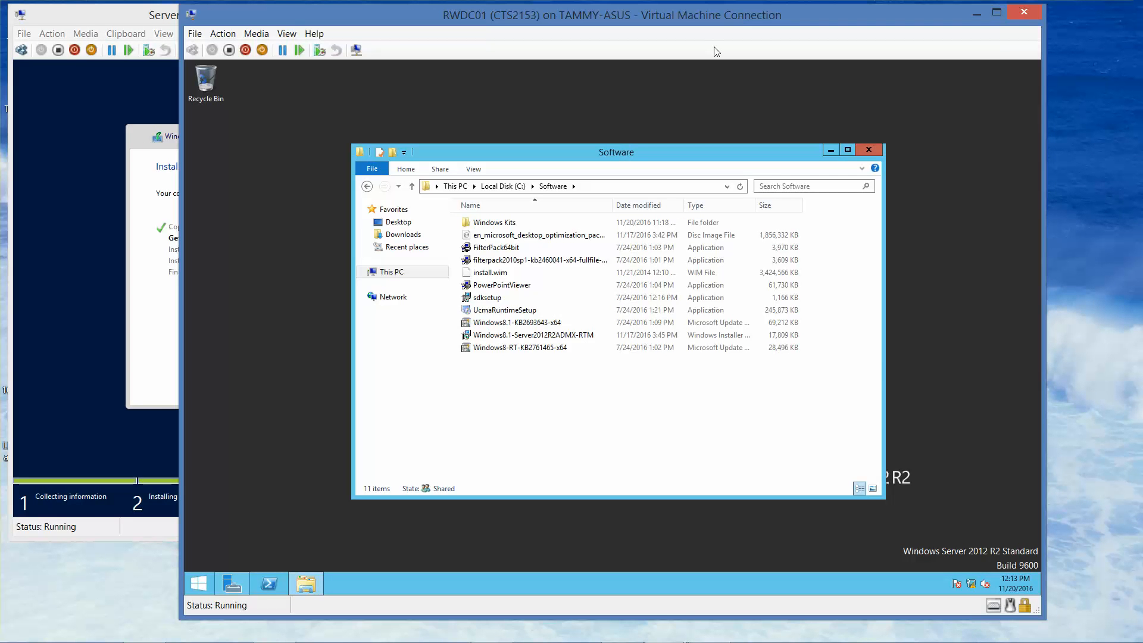
pyautogui.moveTo(727, 636)
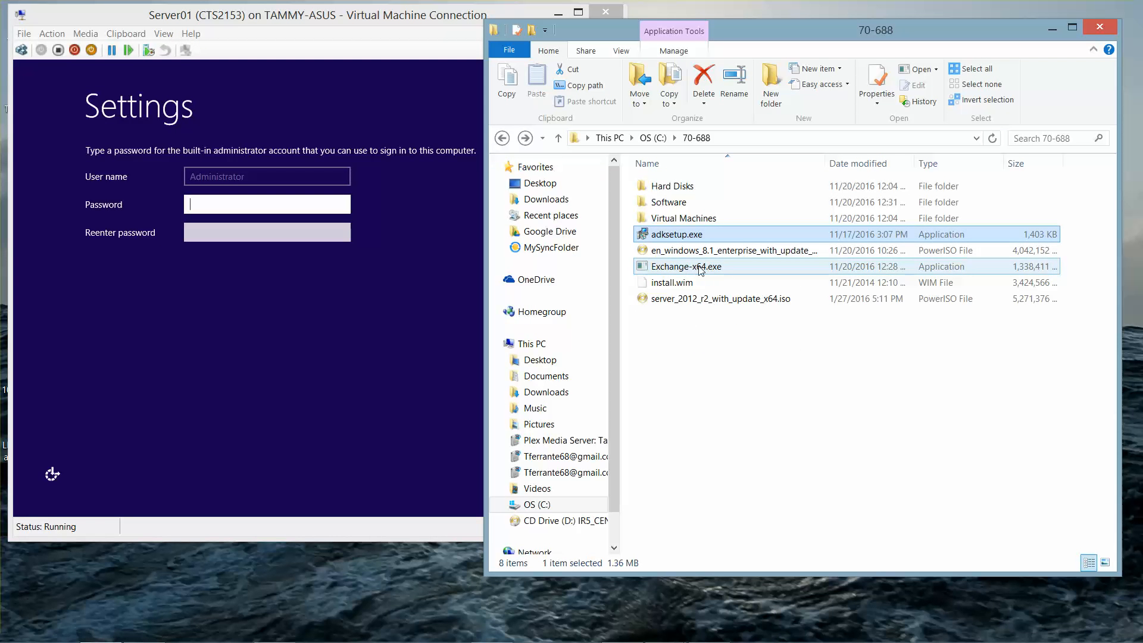
pyautogui.click(320, 15)
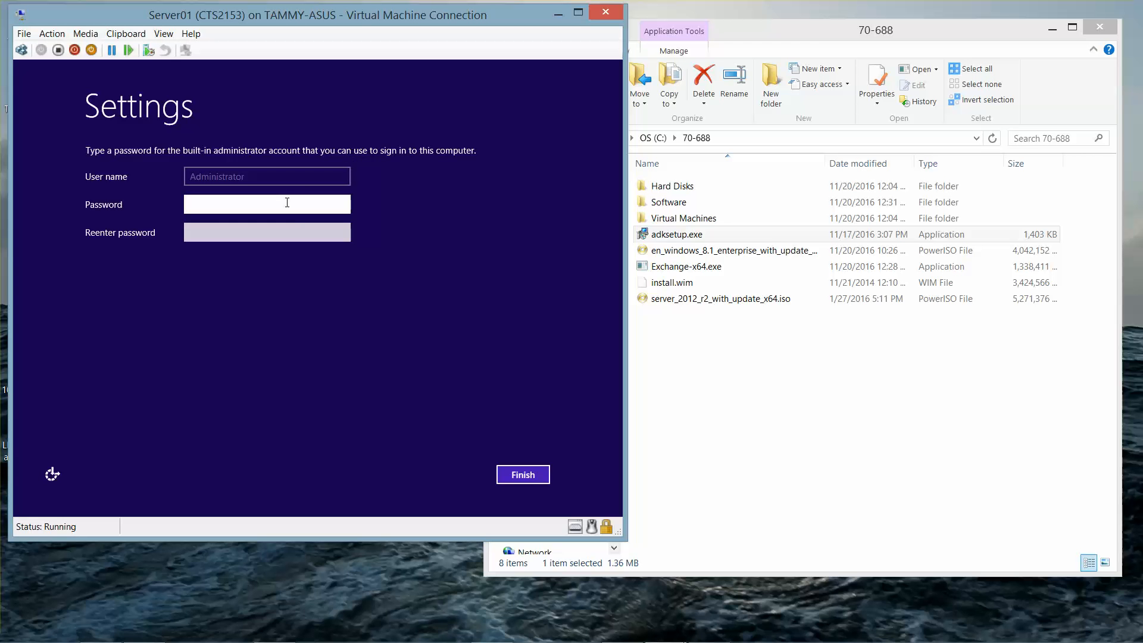
# Step: Enter and confirm the built-in Administrator password, verify it, and finish Windows setup
pyautogui.write('Pa')
pyautogui.press('BackSpace')
pyautogui.press('BackSpace')
pyautogui.write('Pa$$w0rd')
pyautogui.press('Tab')
pyautogui.write('Pa$$w0rd')
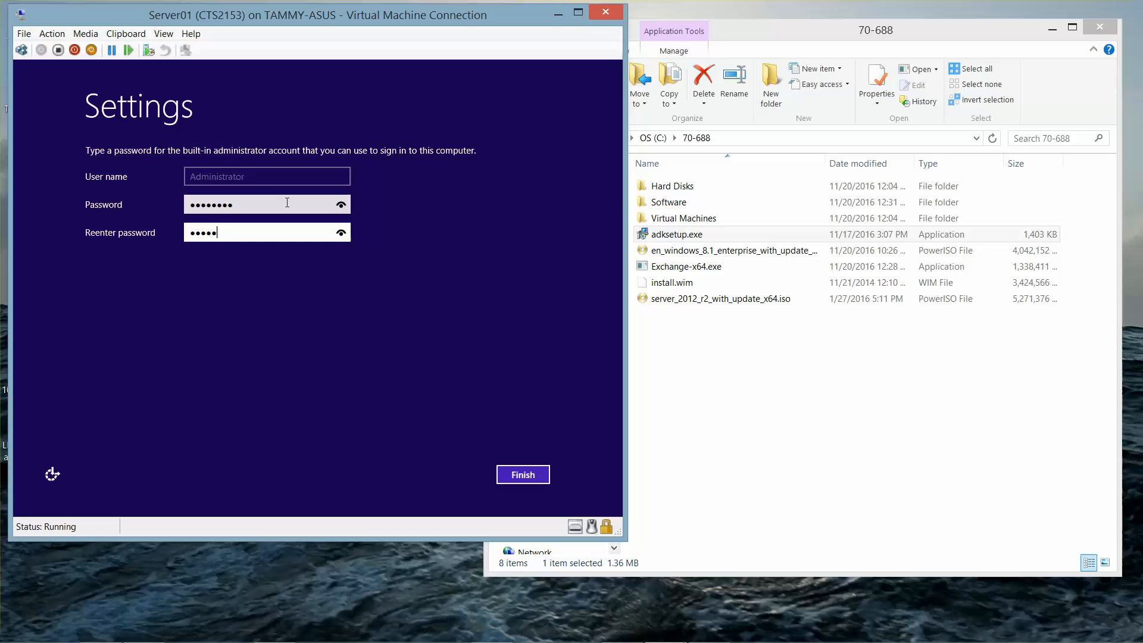
pyautogui.click(341, 234)
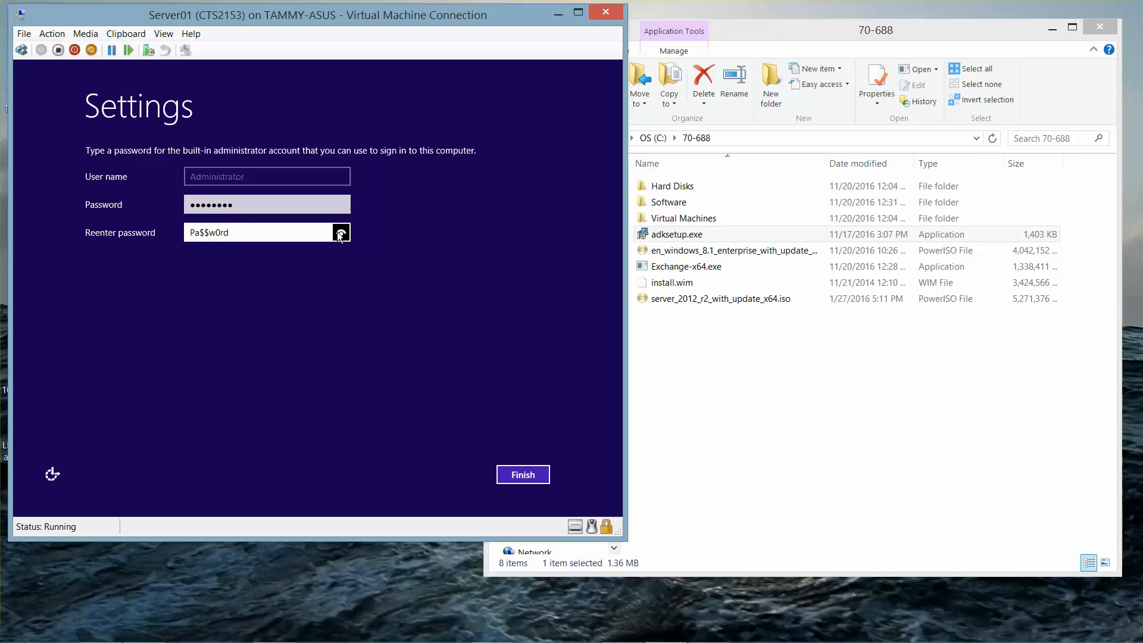
pyautogui.click(513, 473)
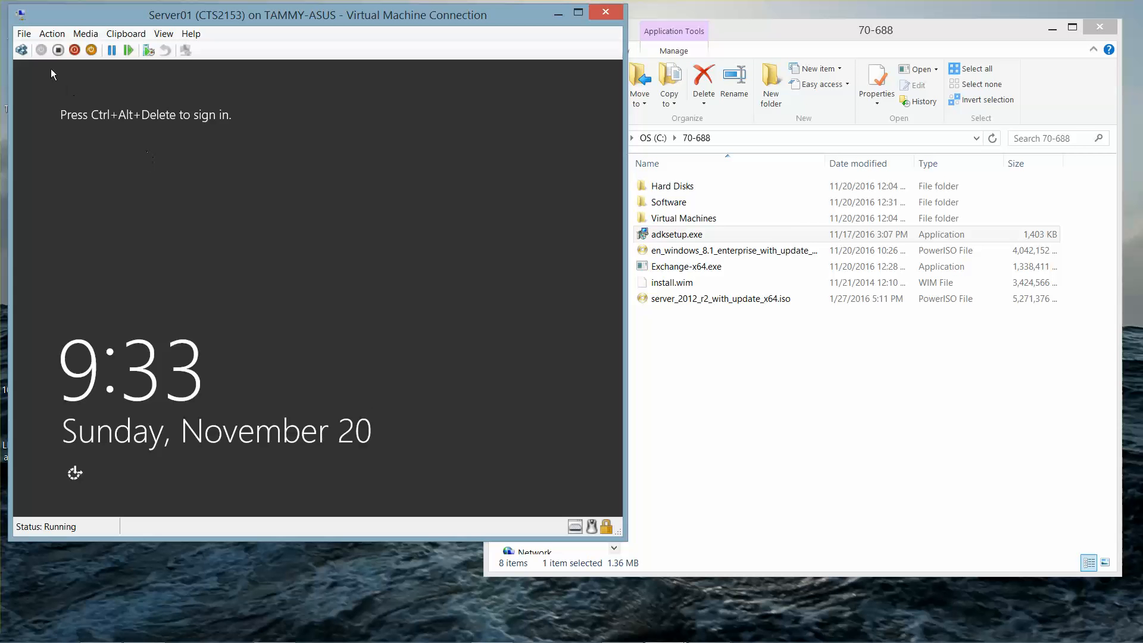
# Step: Sign in to Server01 as Administrator with the account password, then close the host Start screen and File Explorer
pyautogui.click(21, 49)
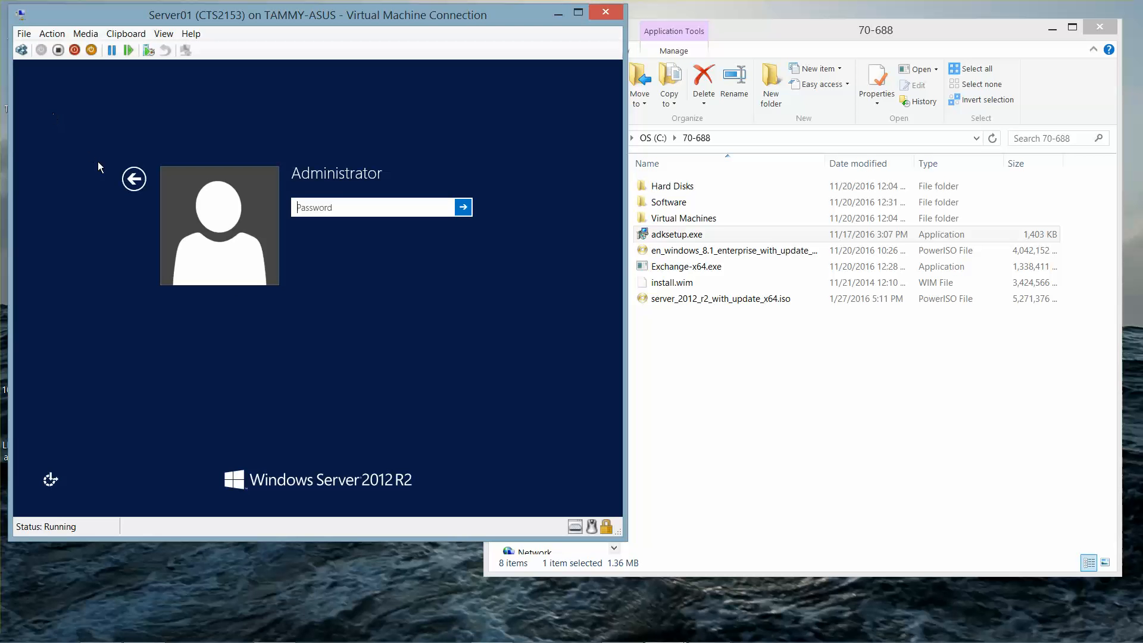
pyautogui.click(130, 189)
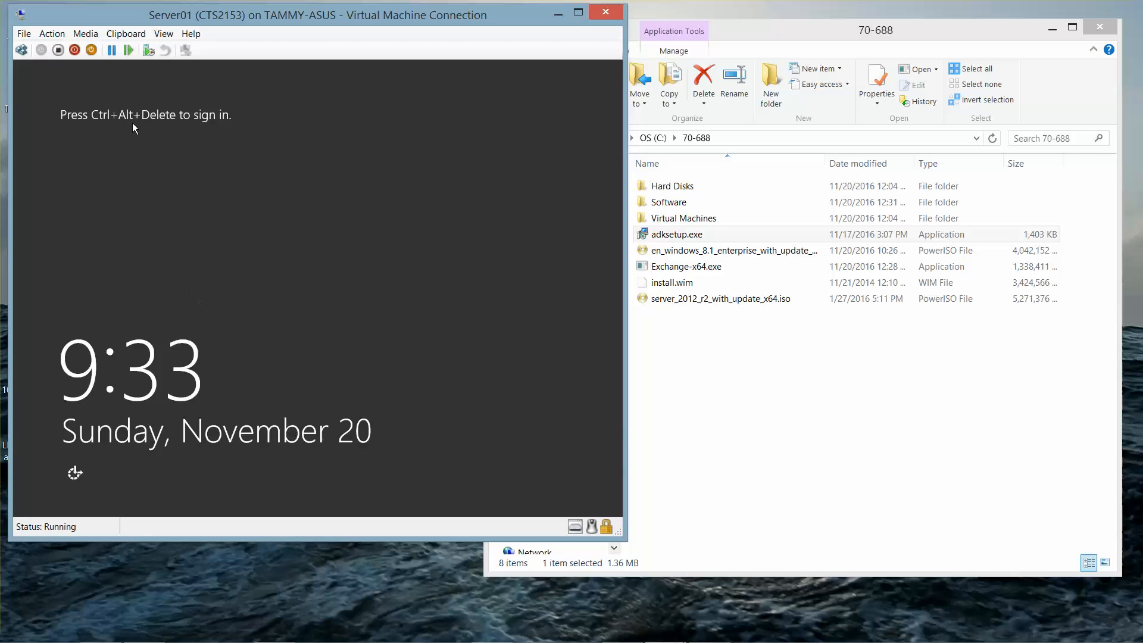
pyautogui.click(22, 50)
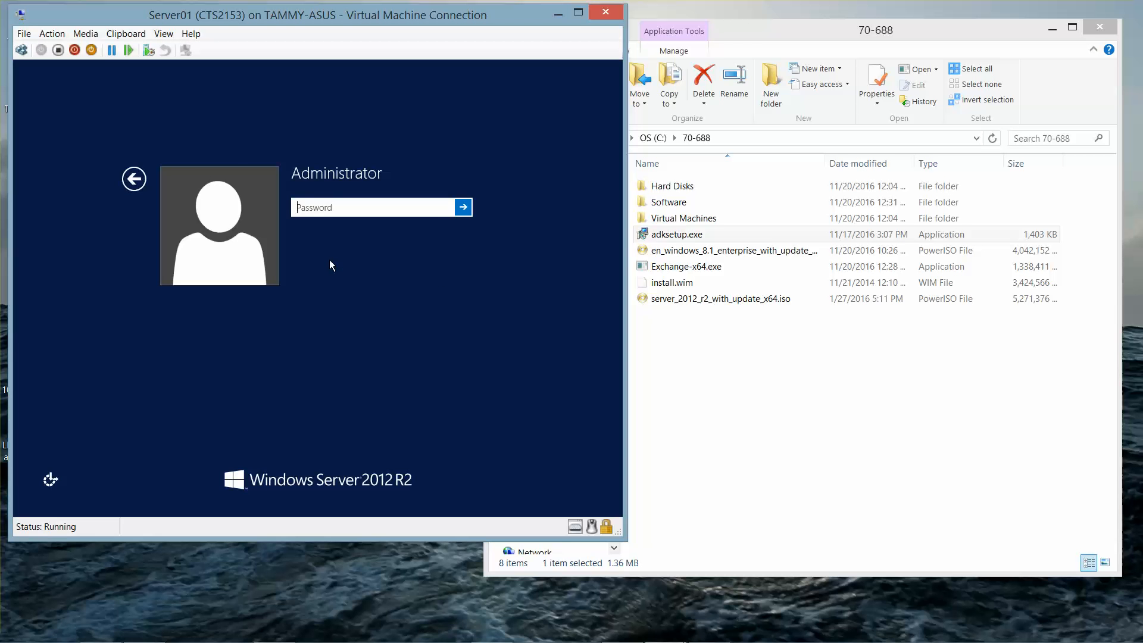
pyautogui.write('Pa$')
pyautogui.press('BackSpace')
pyautogui.press('BackSpace')
pyautogui.press('BackSpace')
pyautogui.write('Pa$$w0rd')
pyautogui.press('super')
pyautogui.click(187, 527)
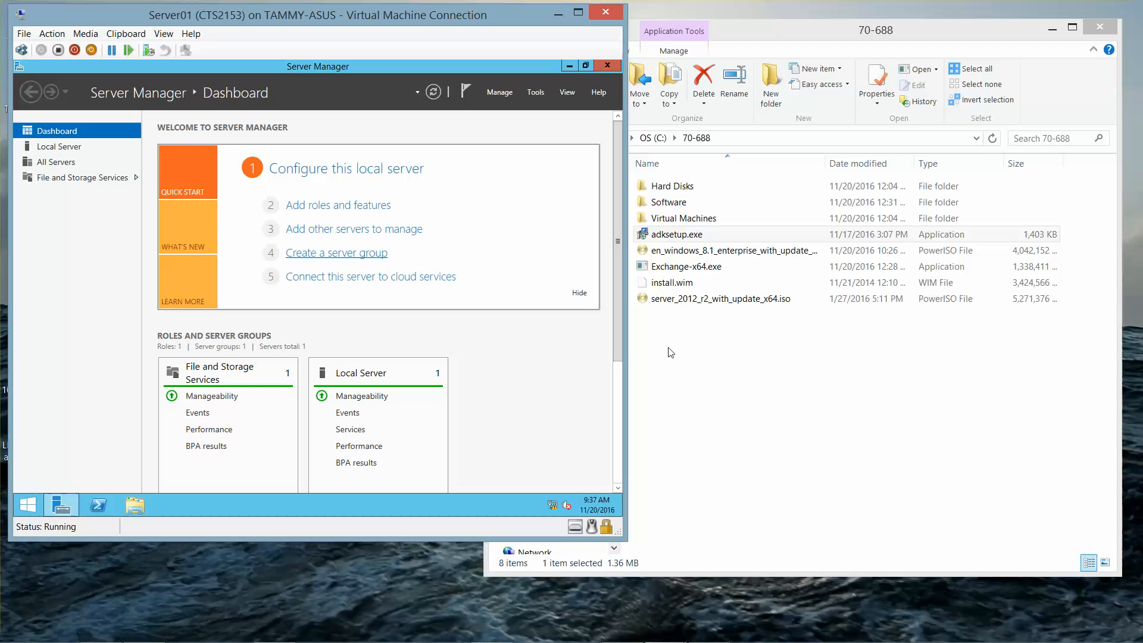
pyautogui.click(1047, 29)
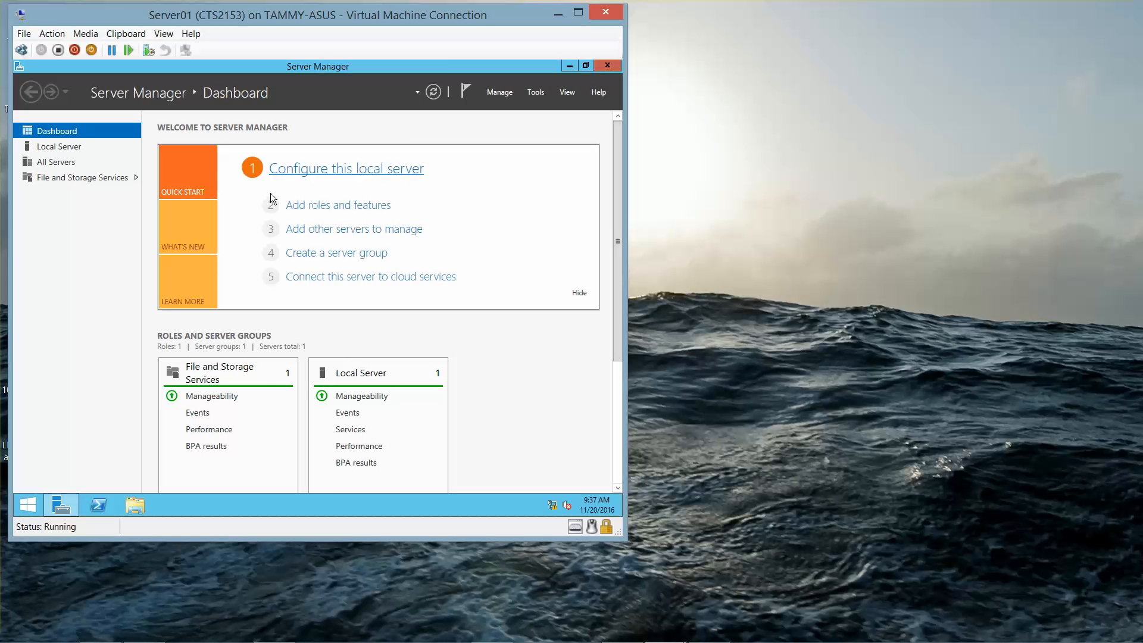
# Step: Change Server01's time zone to (UTC-05:00) Eastern Time (US & Canada) from Local Server
pyautogui.click(67, 151)
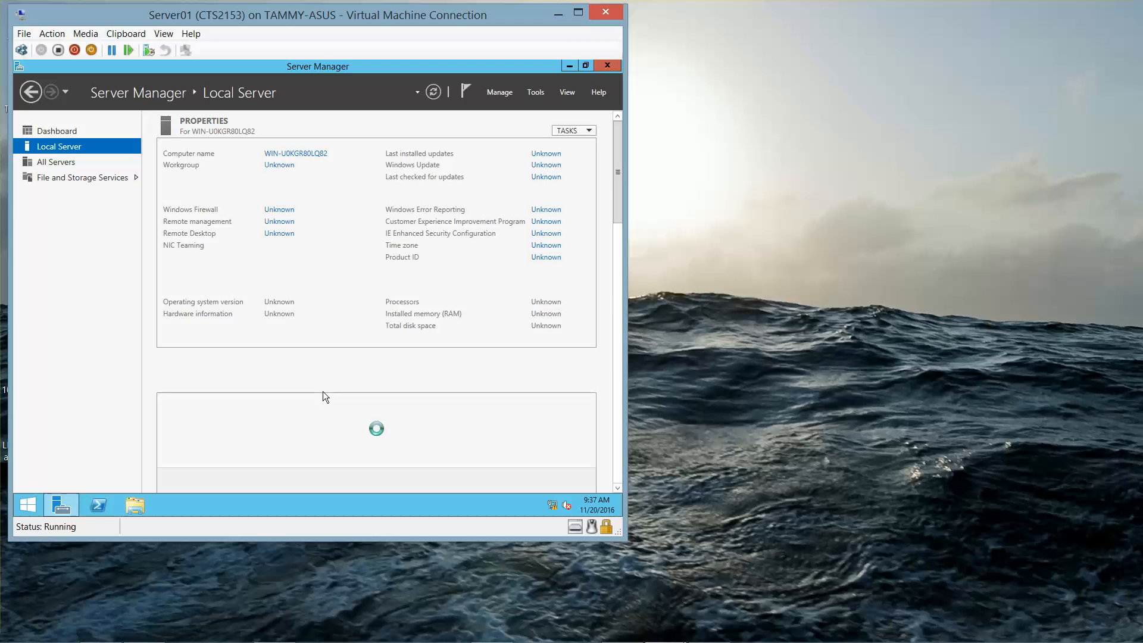
pyautogui.click(546, 246)
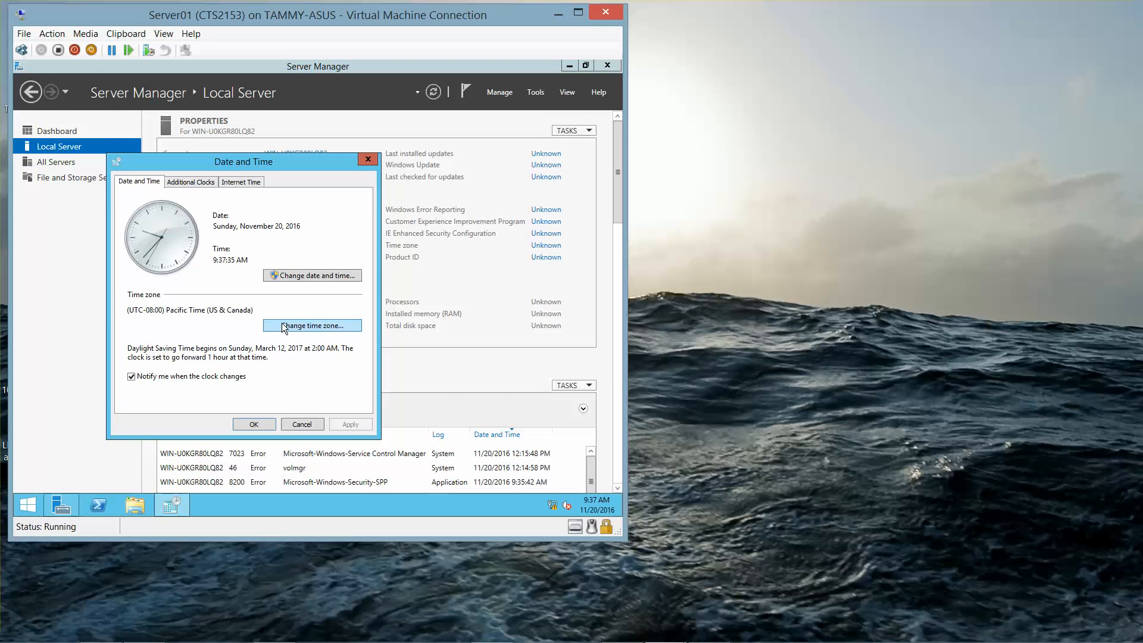
pyautogui.click(283, 326)
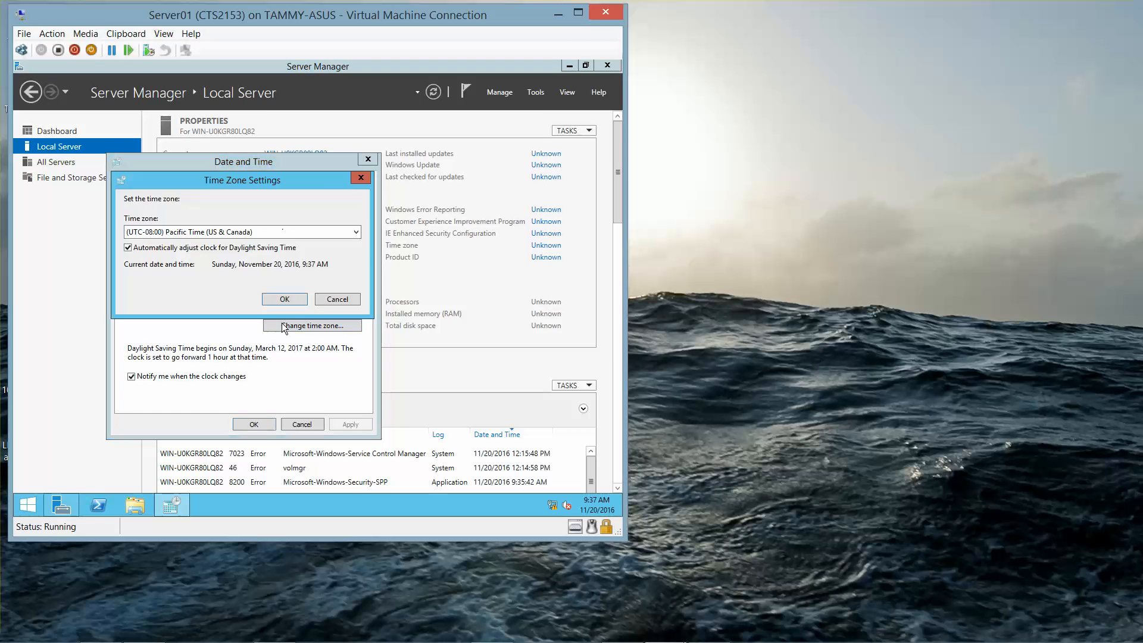
pyautogui.click(334, 229)
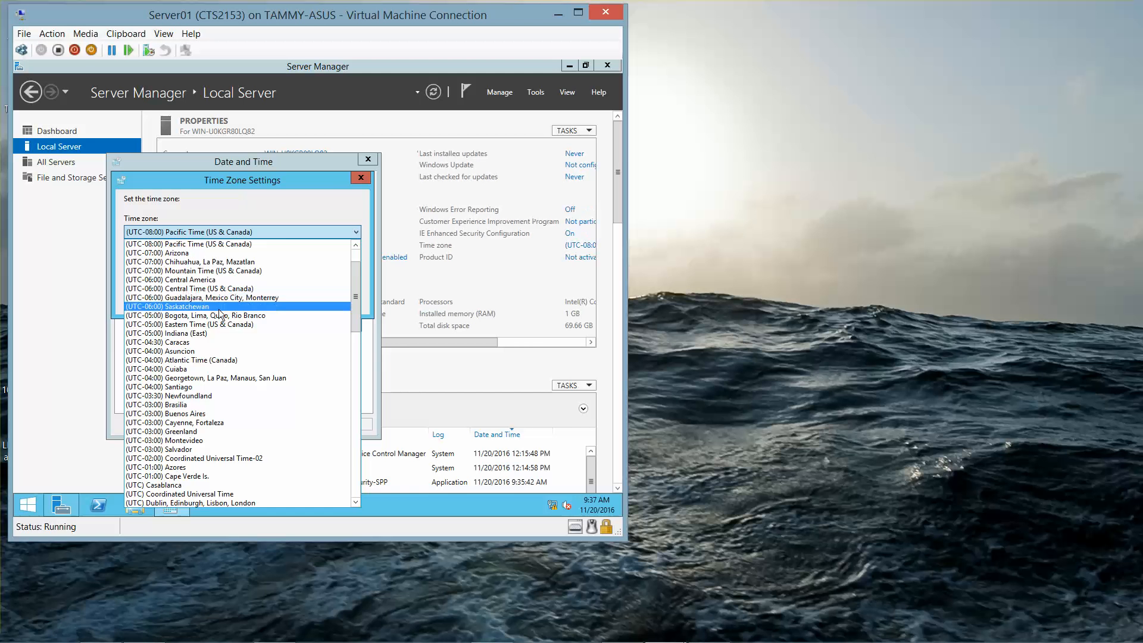
pyautogui.click(212, 324)
pyautogui.click(285, 299)
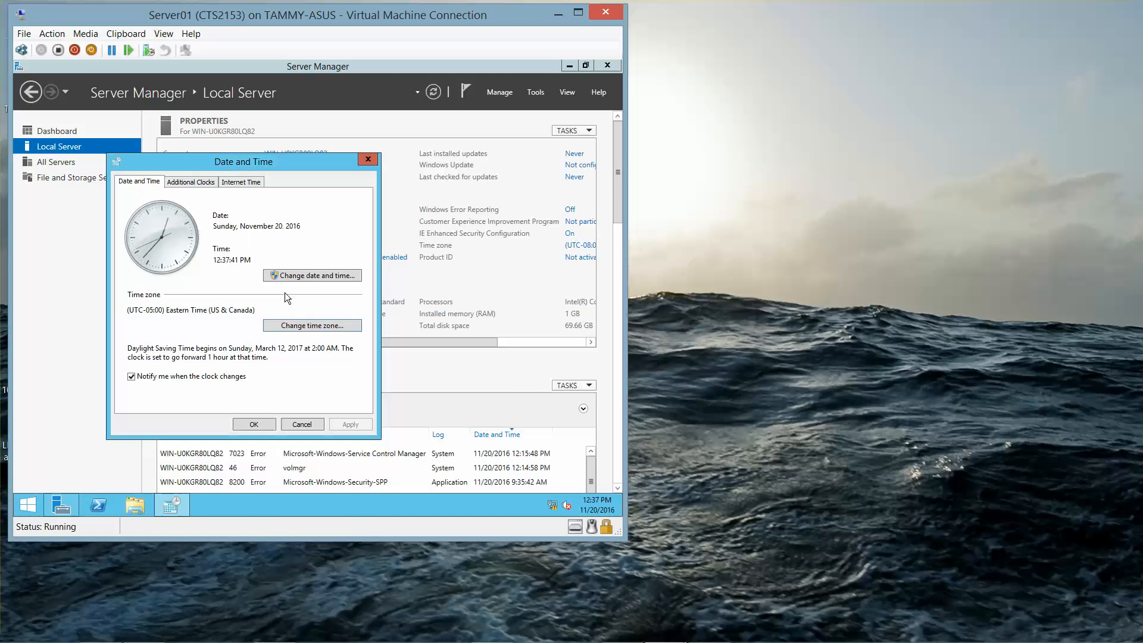
pyautogui.click(253, 425)
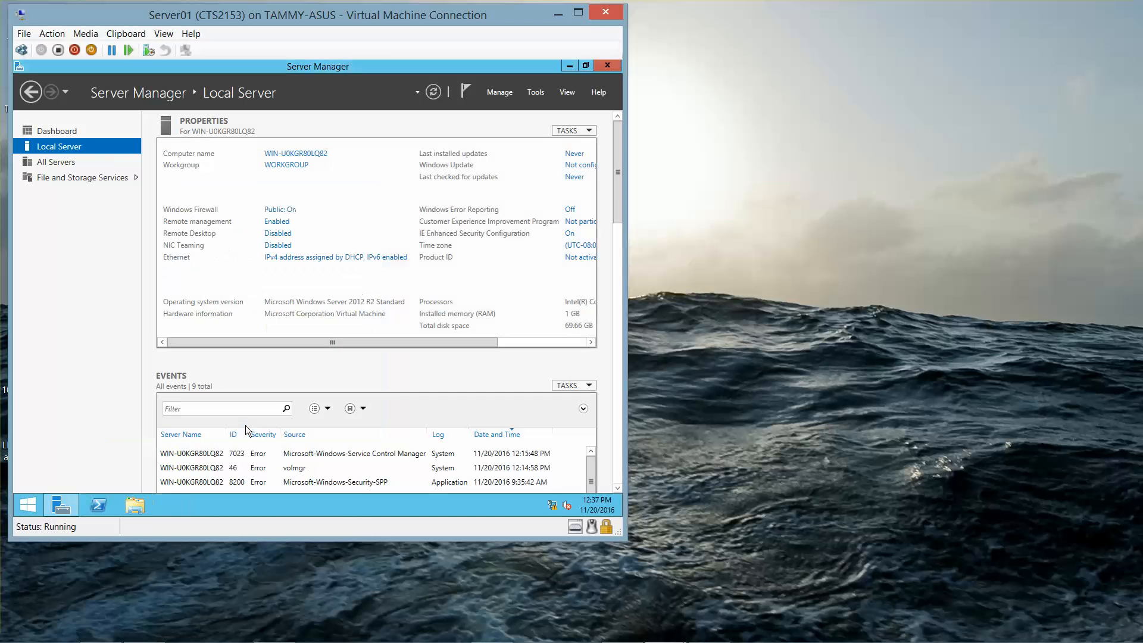
# Step: Open the IPv4 properties of Server01's Ethernet adapter from Network Connections
pyautogui.click(276, 258)
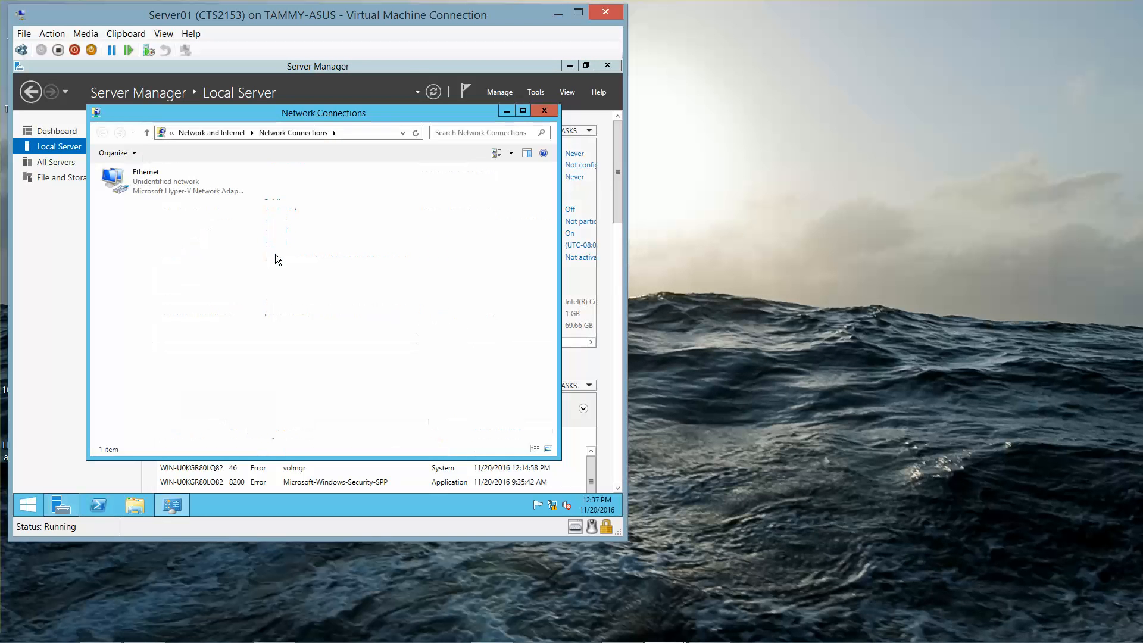
pyautogui.click(144, 187)
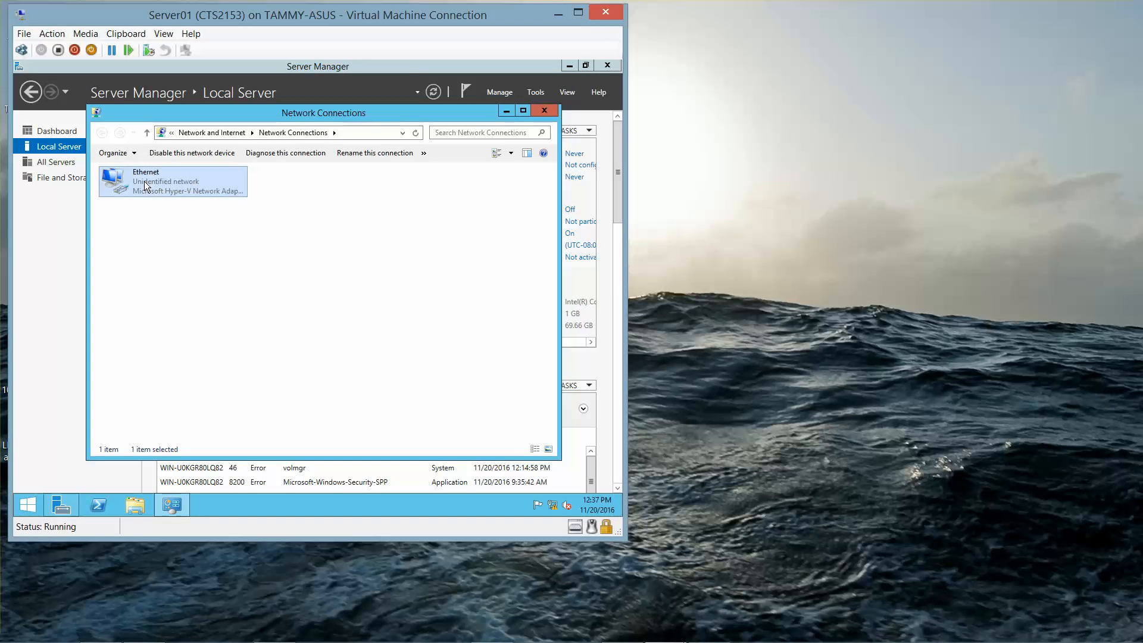
pyautogui.rightClick(144, 181)
pyautogui.click(186, 290)
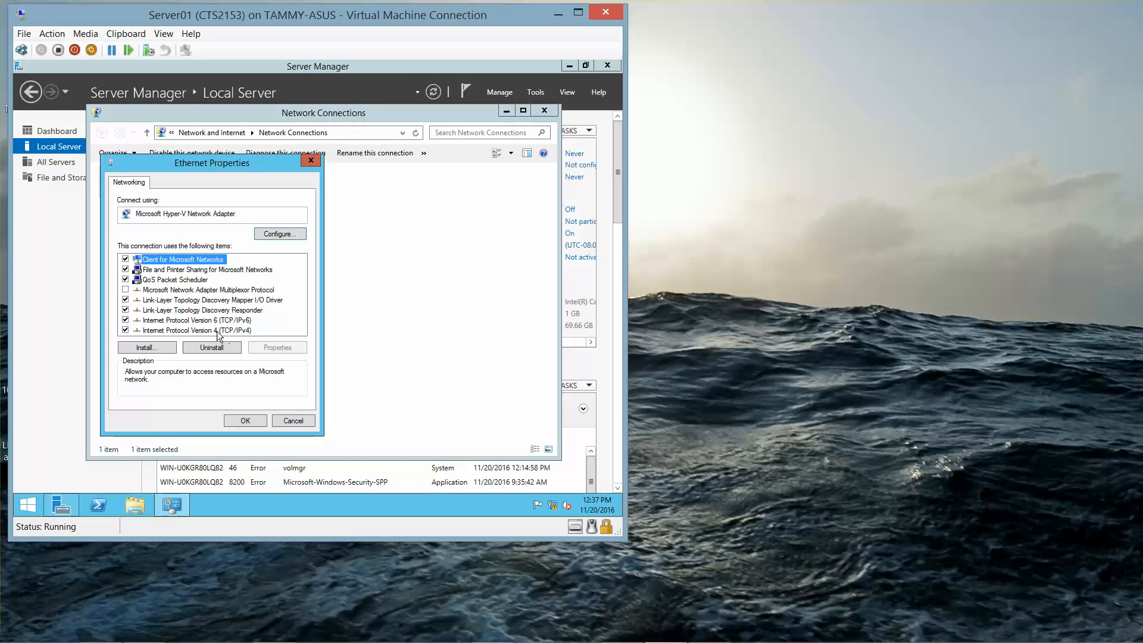
pyautogui.click(216, 331)
pyautogui.click(277, 347)
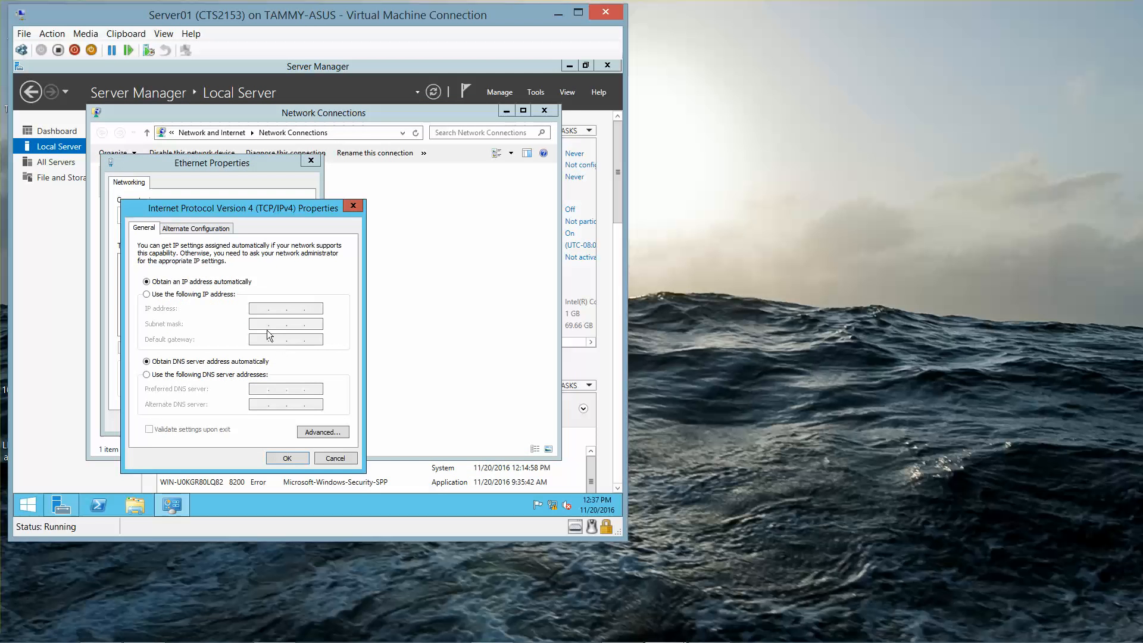
# Step: Assign static IP 192.168.1.60, mask 255.255.255.0 and DNS 192.168.1.50, then close the windows
pyautogui.click(195, 294)
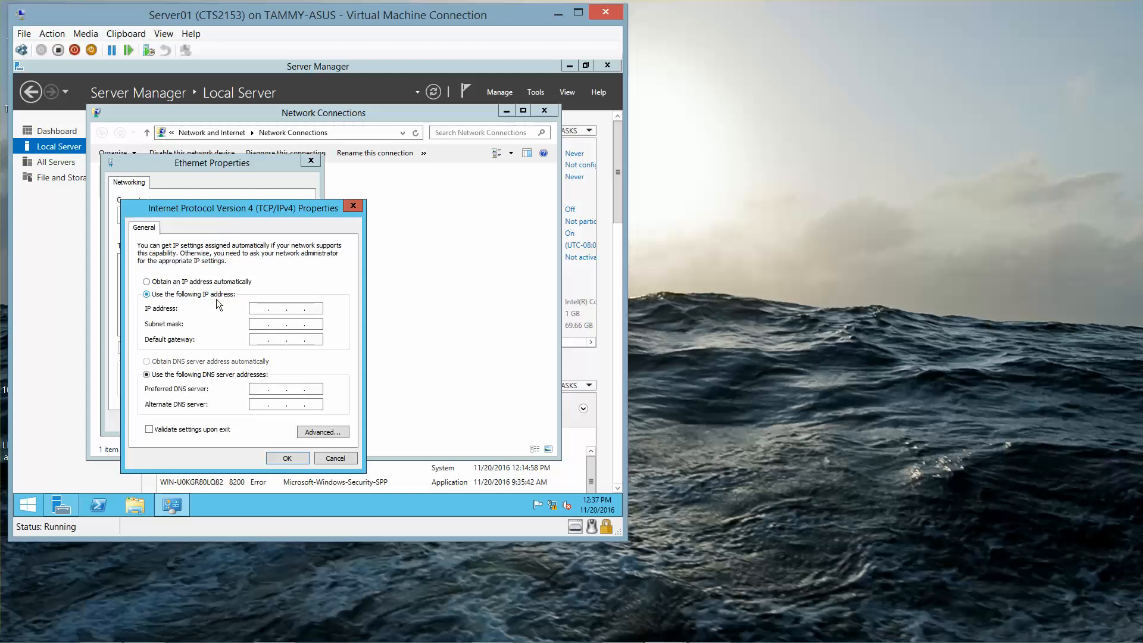
pyautogui.click(259, 308)
pyautogui.write('192 . 168 . 1 . 60')
pyautogui.press('Tab')
pyautogui.click(259, 390)
pyautogui.write('192 . 168 . 1 . 50')
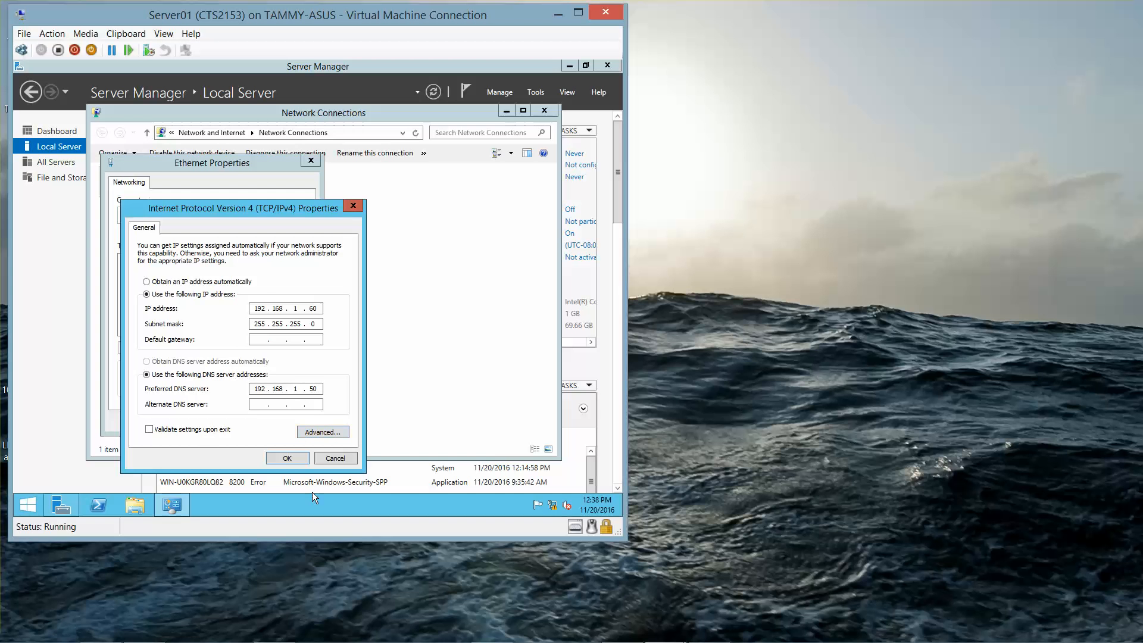
pyautogui.click(288, 458)
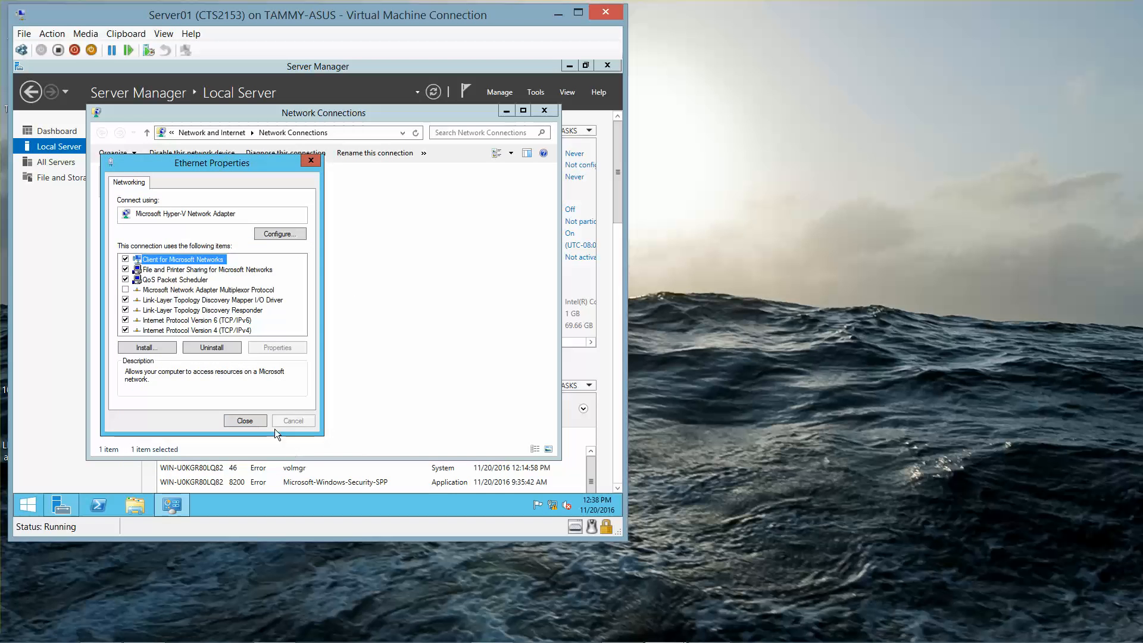
pyautogui.click(252, 420)
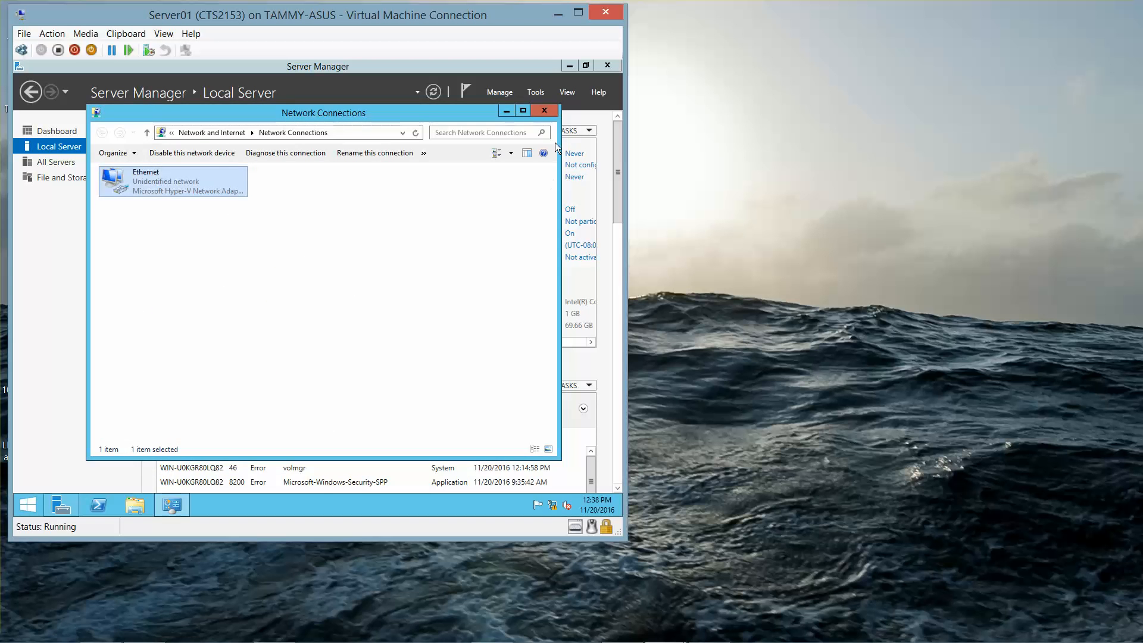
pyautogui.click(544, 111)
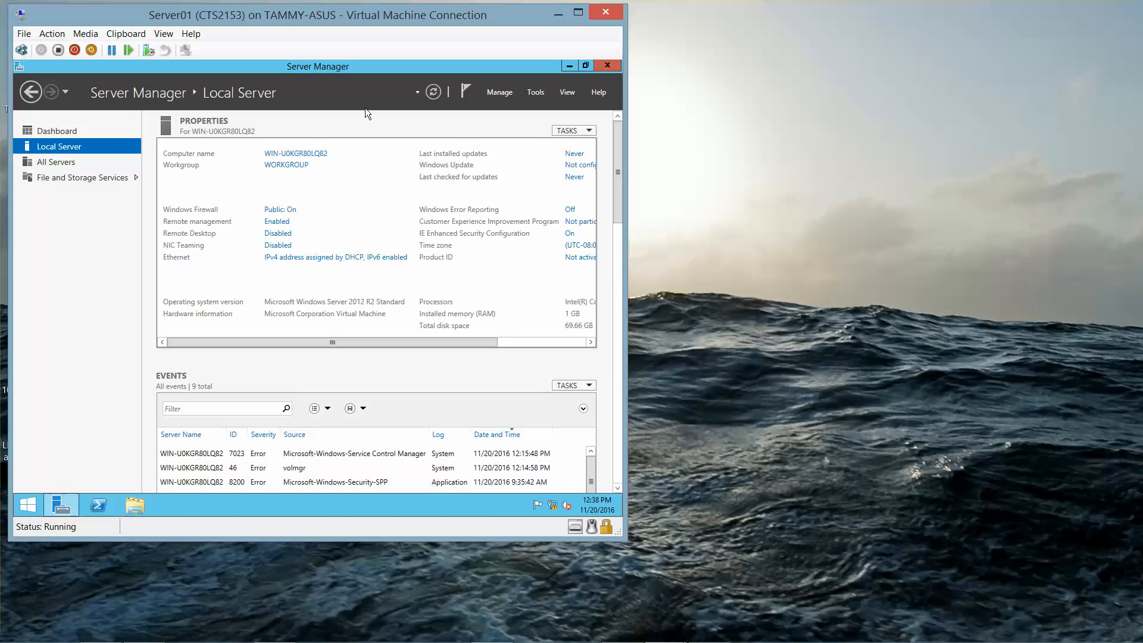
# Step: Rename the computer to Server01 and set it to join the Contoso.com domain
pyautogui.click(315, 156)
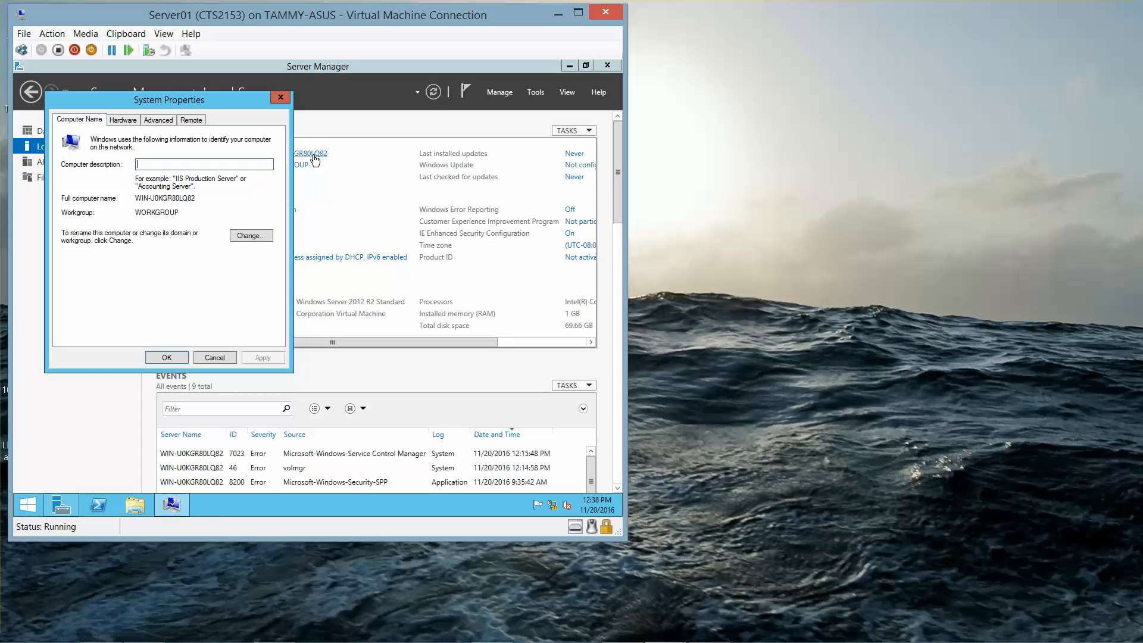
pyautogui.click(249, 236)
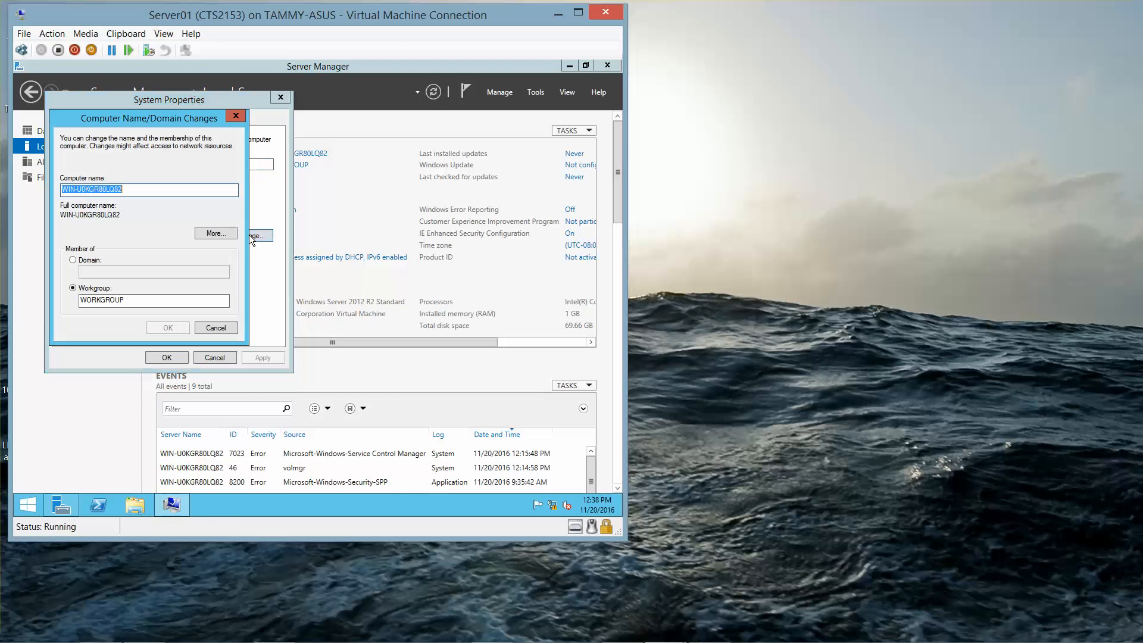
pyautogui.write('Serv')
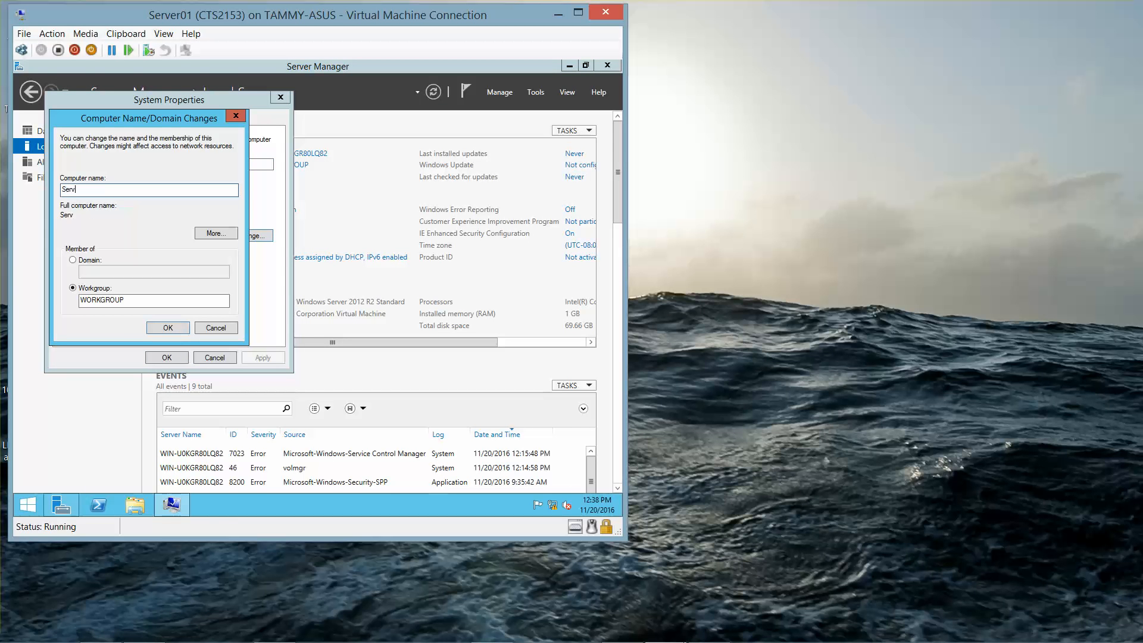
pyautogui.write('er01')
pyautogui.click(73, 260)
pyautogui.click(96, 272)
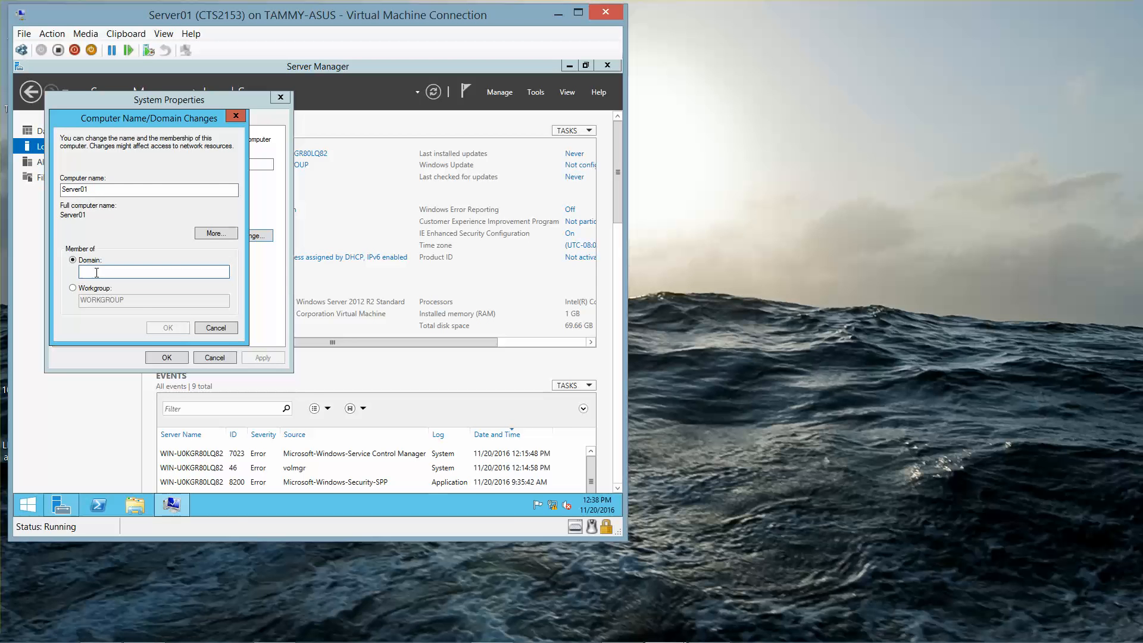
pyautogui.write('Contoso.com')
pyautogui.click(159, 326)
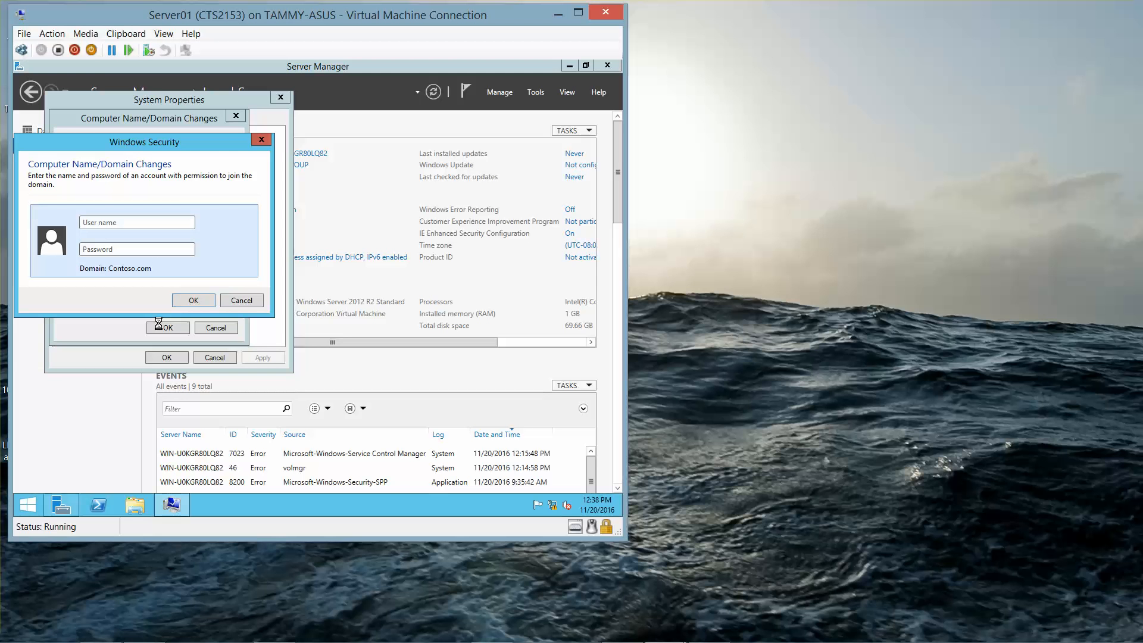
# Step: Authenticate as the domain Administrator, acknowledge the welcome and restart notices, and restart now
pyautogui.write('Administrator')
pyautogui.press('Tab')
pyautogui.write('Pa$$w0rd')
pyautogui.click(195, 299)
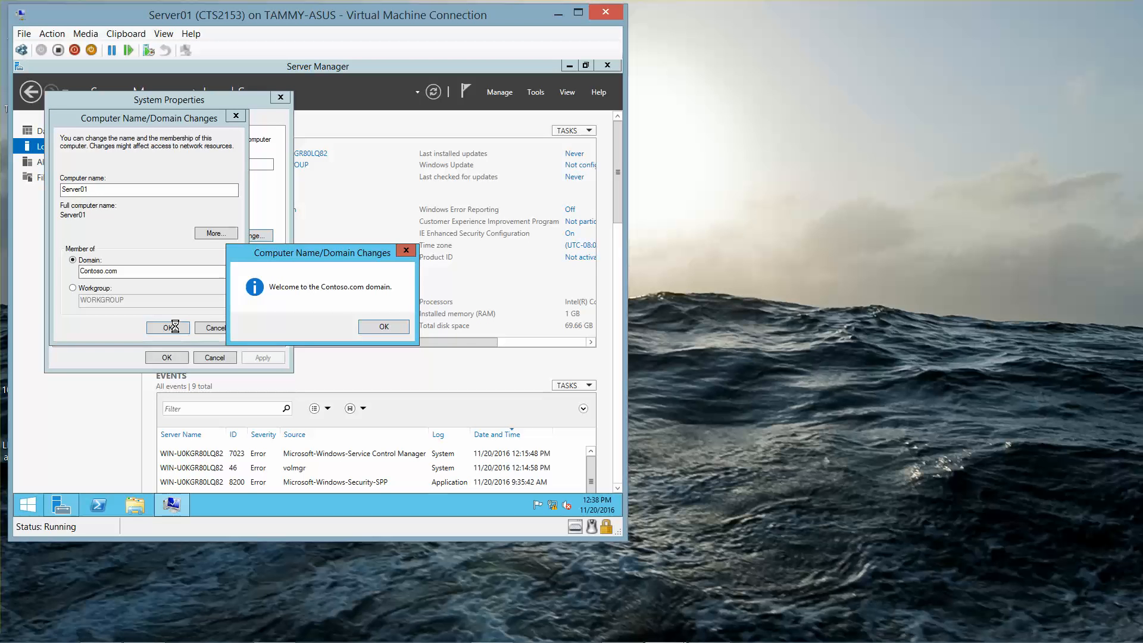
pyautogui.click(376, 325)
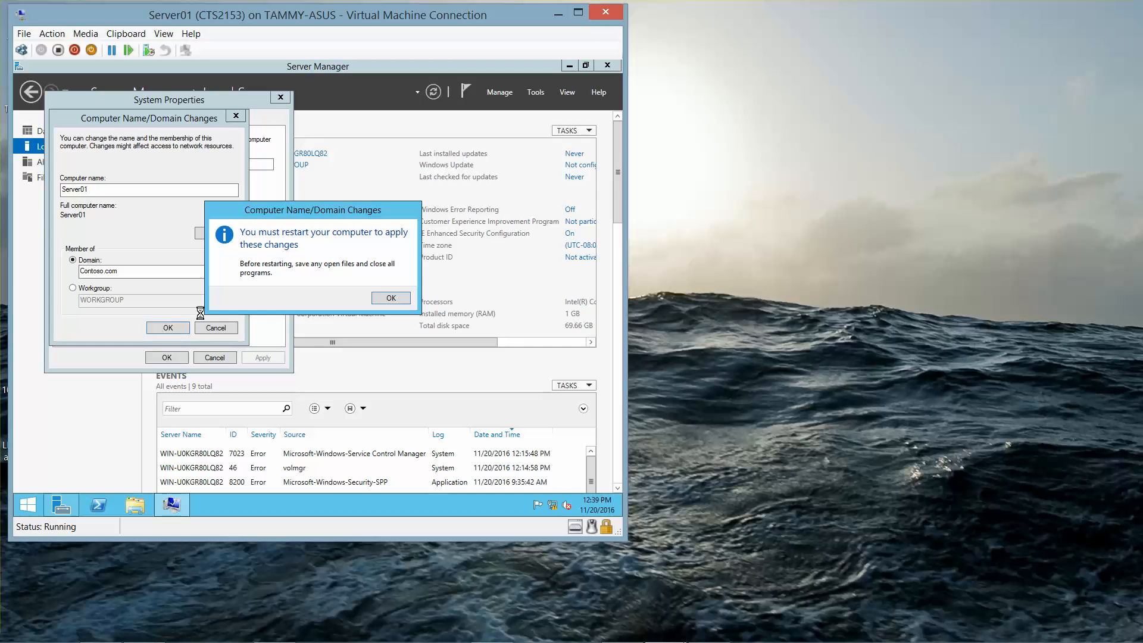
pyautogui.click(387, 297)
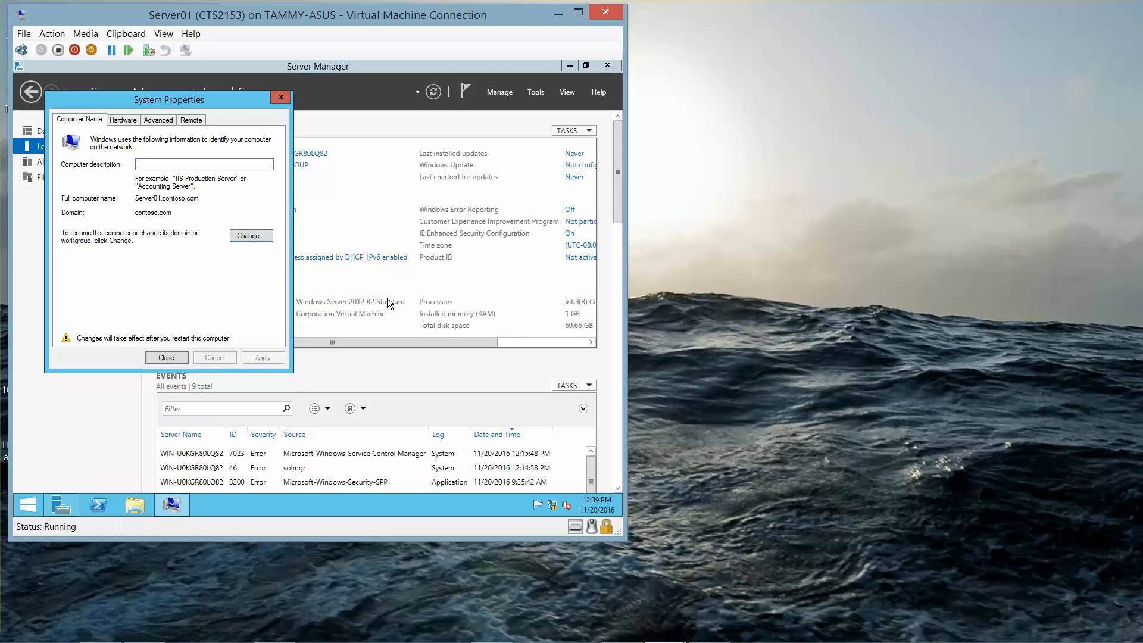
pyautogui.click(170, 358)
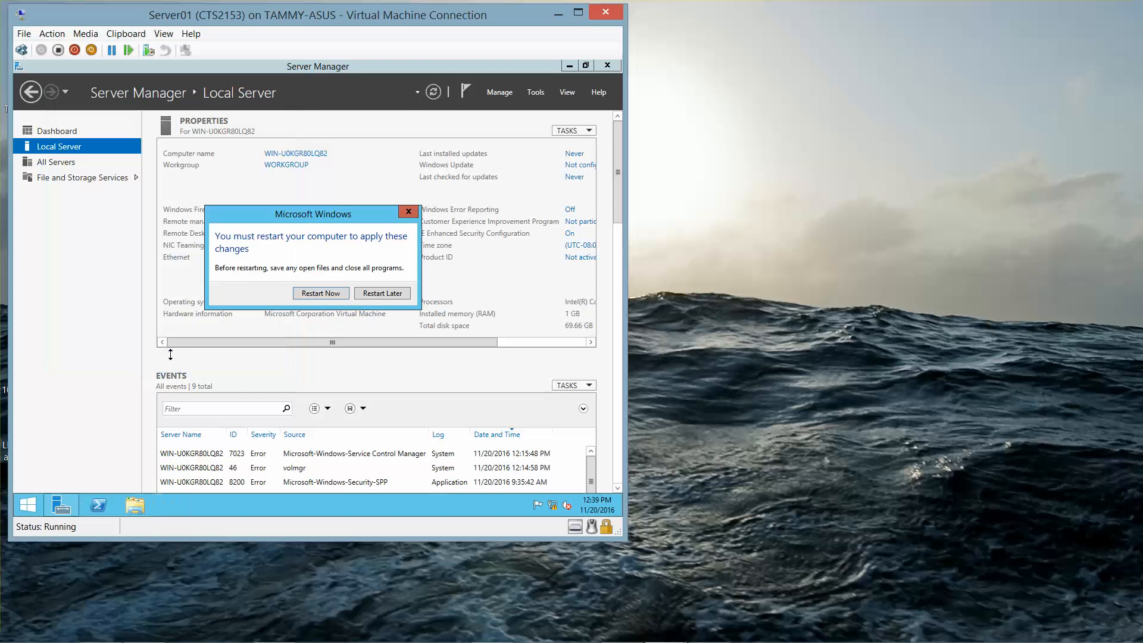
pyautogui.click(334, 294)
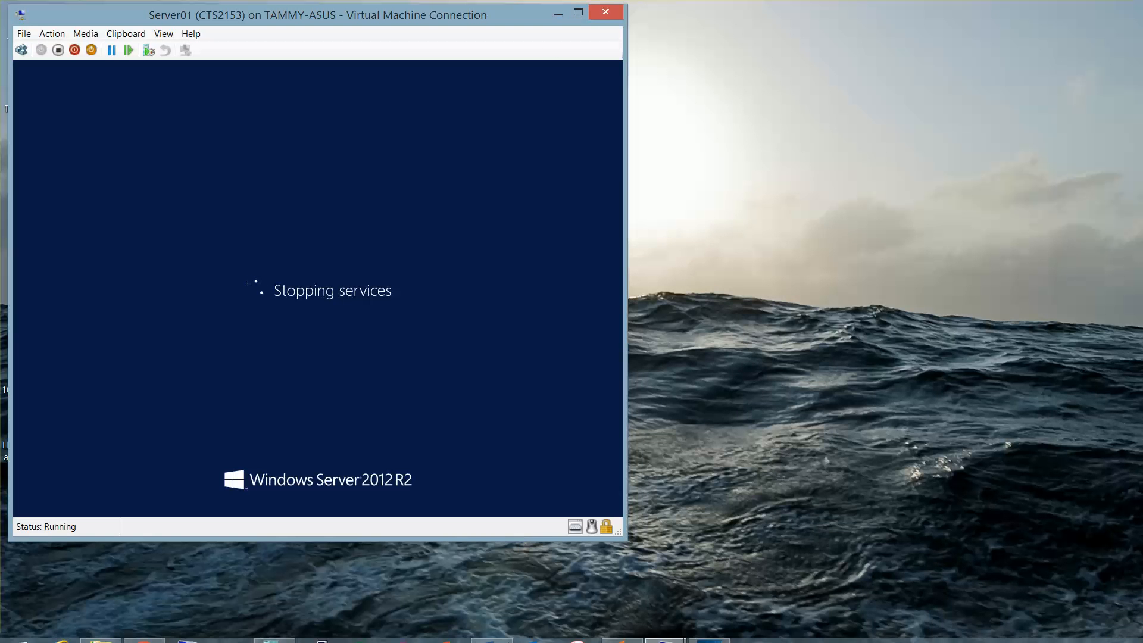
# Step: Switch to the RWDC01 console showing C:\Software through the Virtual Machine Connection taskbar preview
pyautogui.moveTo(492, 639)
pyautogui.moveTo(663, 628)
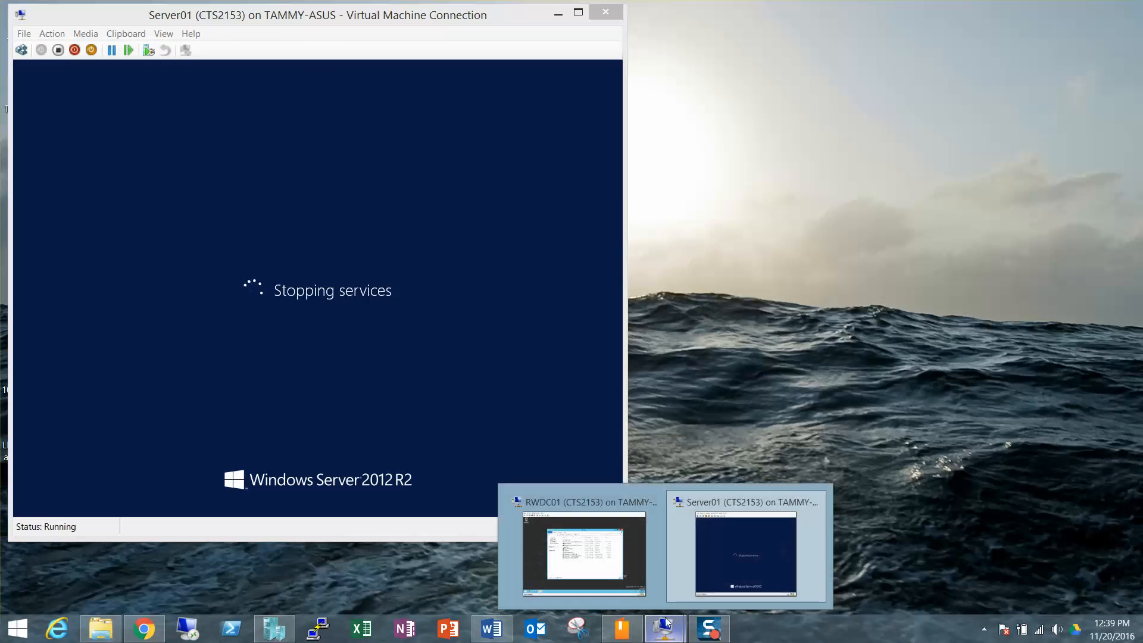
pyautogui.click(610, 554)
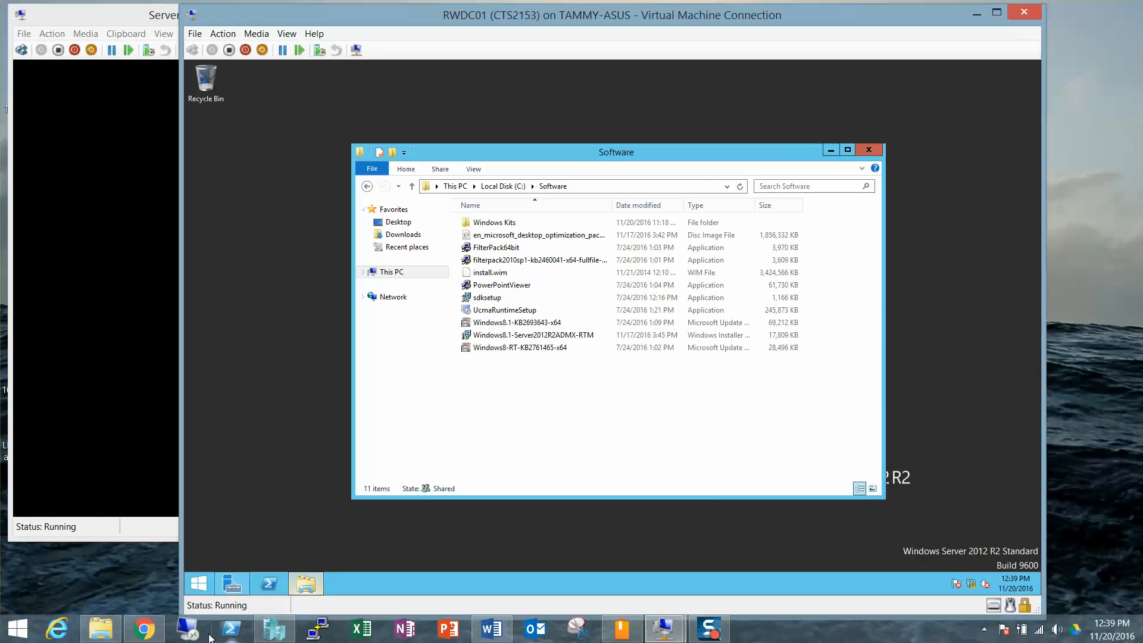
# Step: Copy Exchange-x64.exe from the host's 70-688 folder
pyautogui.click(105, 625)
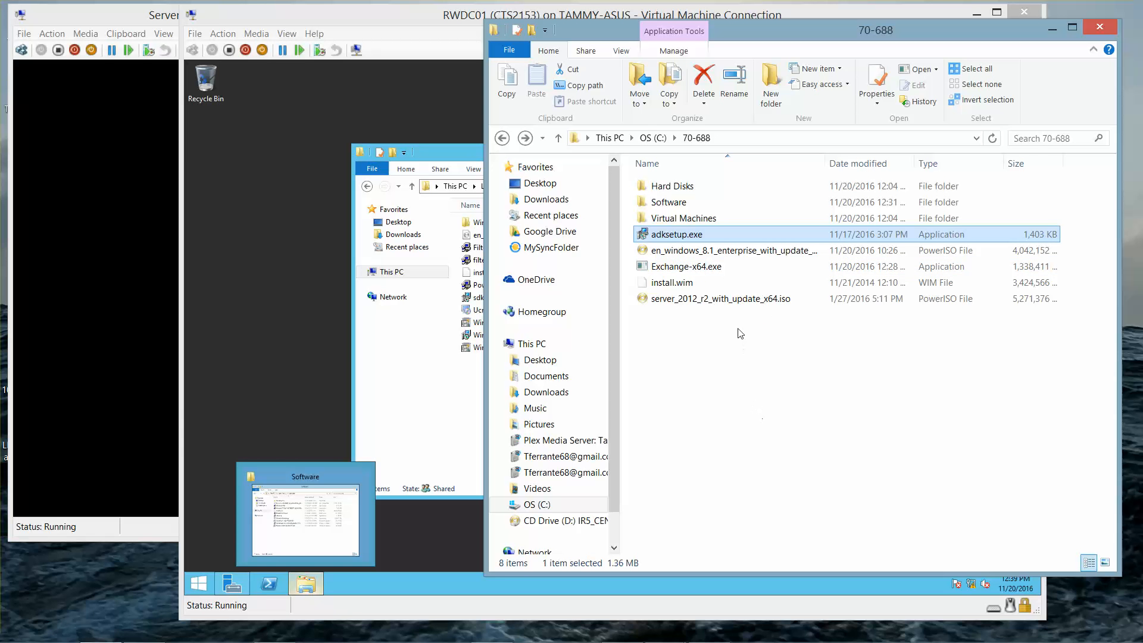
pyautogui.click(719, 269)
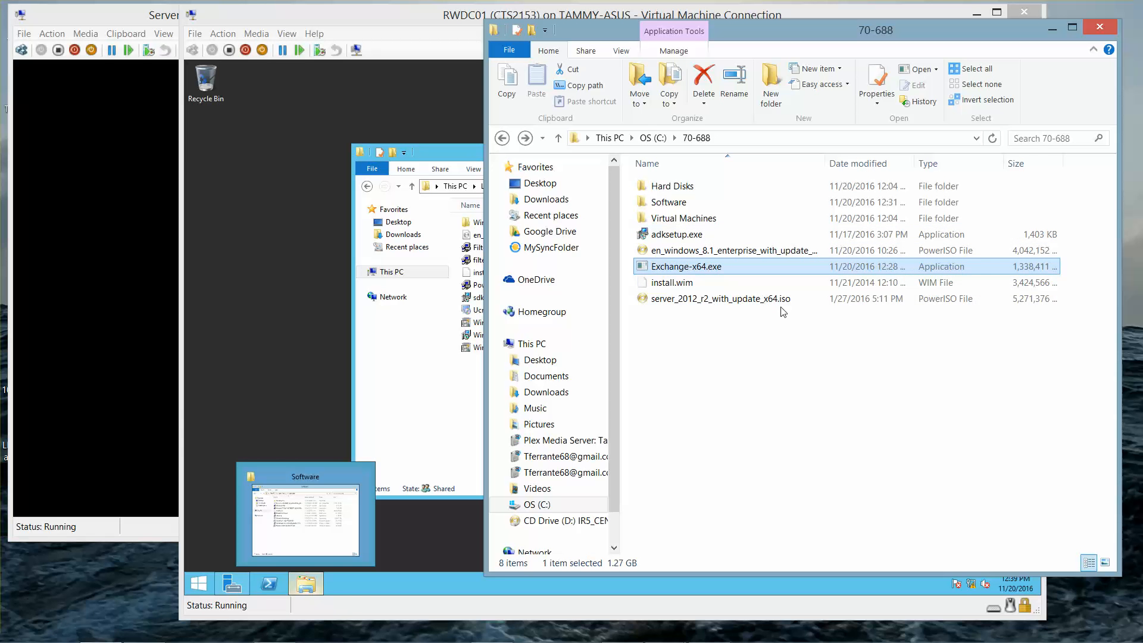
pyautogui.hotkey('ctrl', 'c')
# Step: Browse Network to RWDC01's shares and set the Server01 VM window aside
pyautogui.click(533, 555)
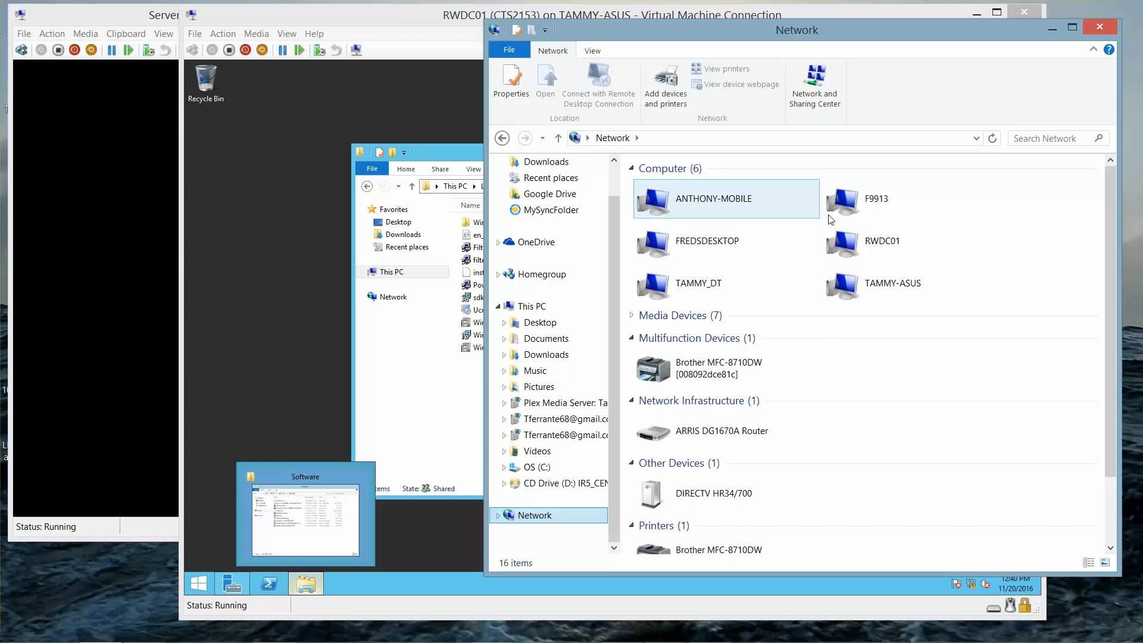
pyautogui.click(873, 240)
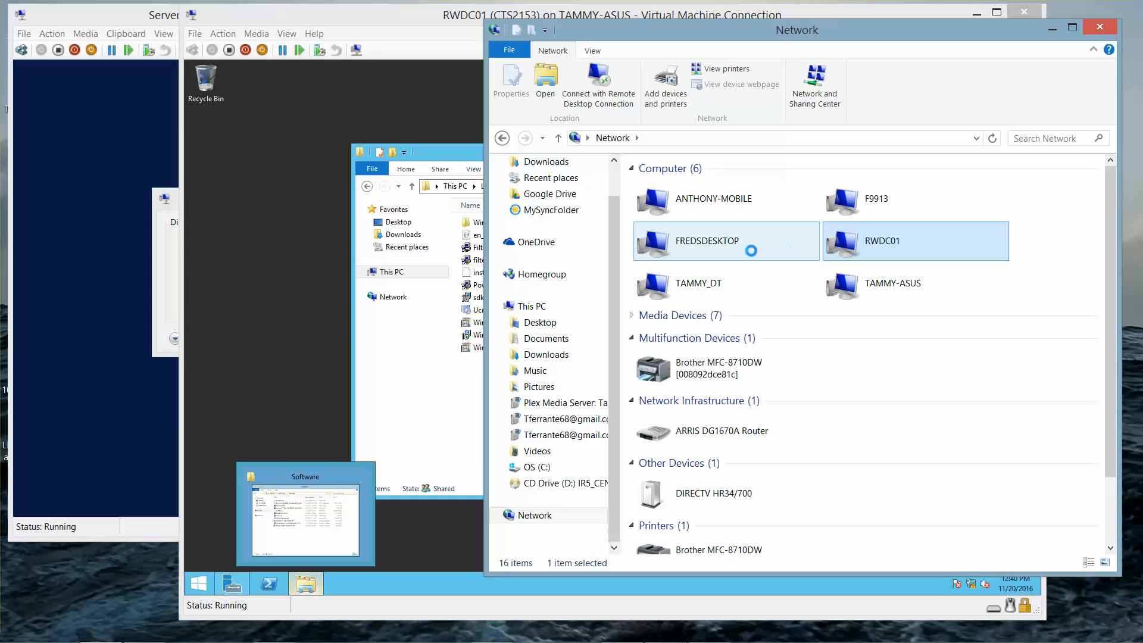
pyautogui.click(169, 197)
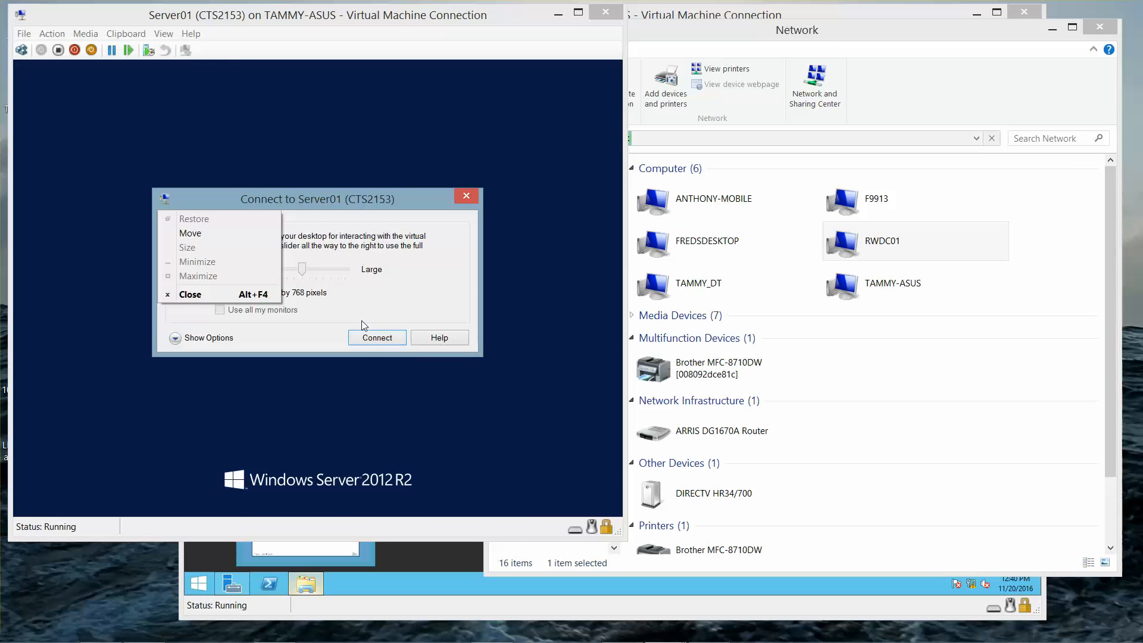
pyautogui.click(372, 337)
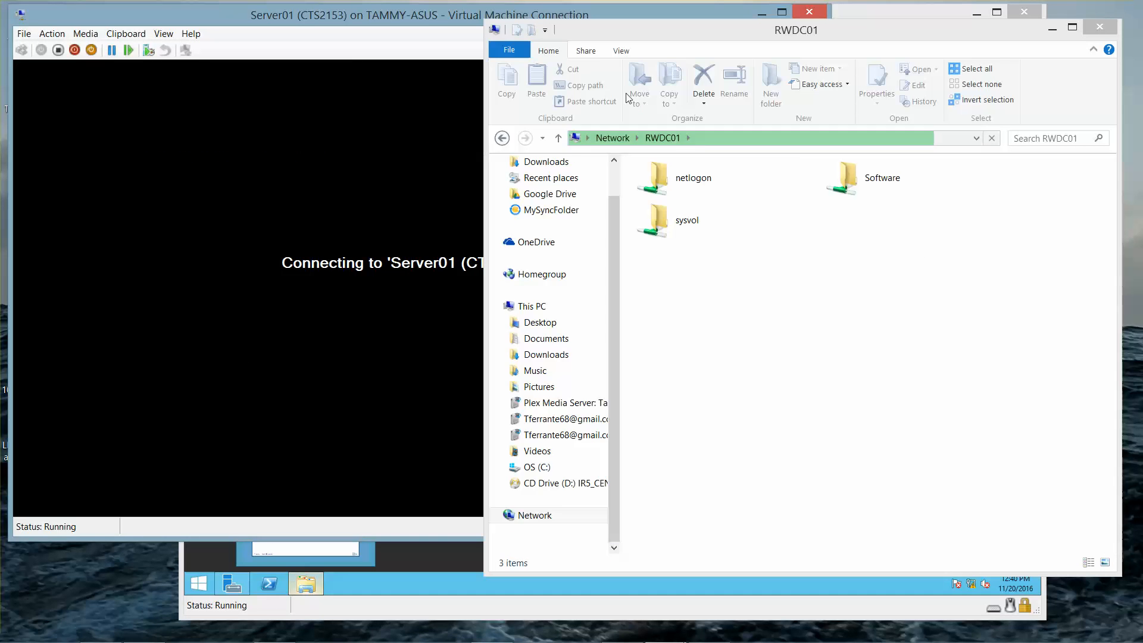
pyautogui.click(440, 16)
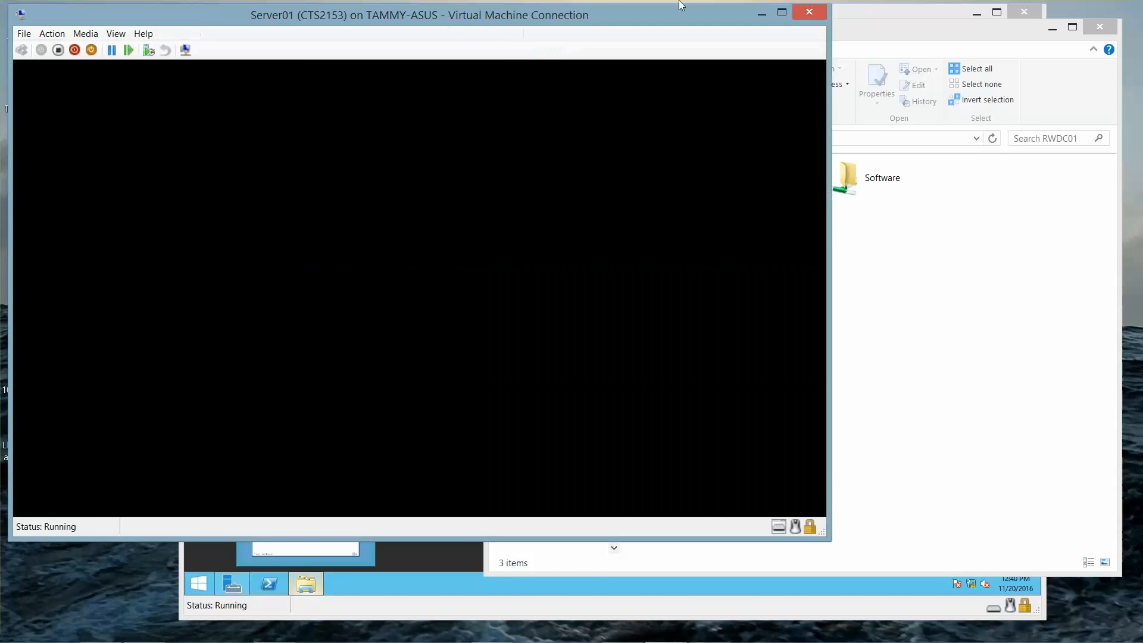
pyautogui.click(762, 13)
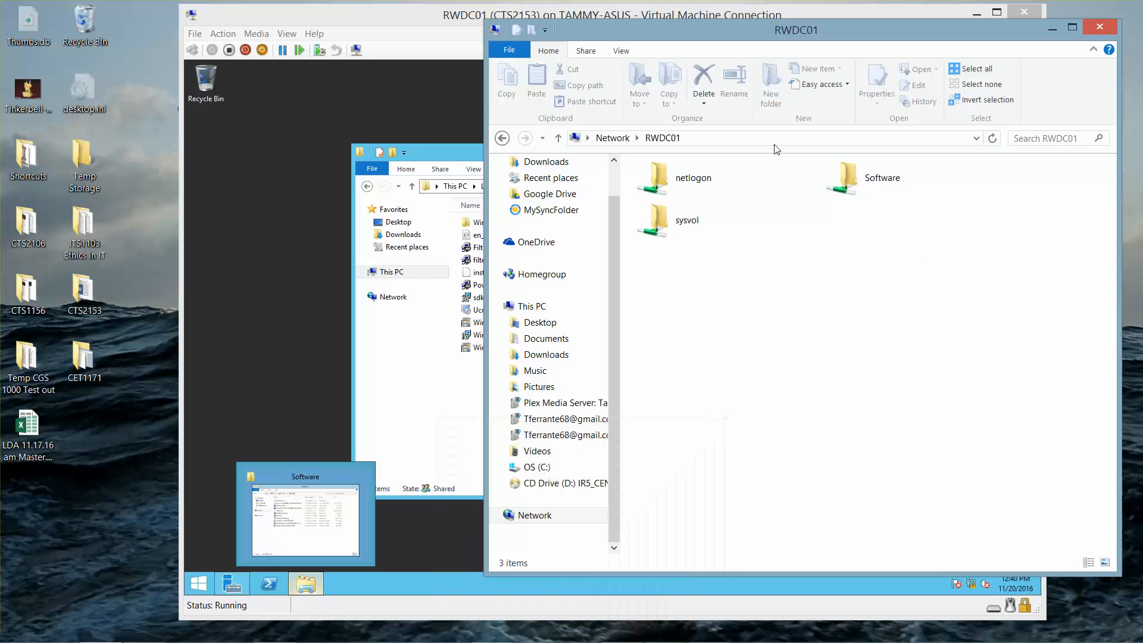
# Step: Paste Exchange-x64.exe into RWDC01's Software share and launch it from there
pyautogui.doubleClick(874, 181)
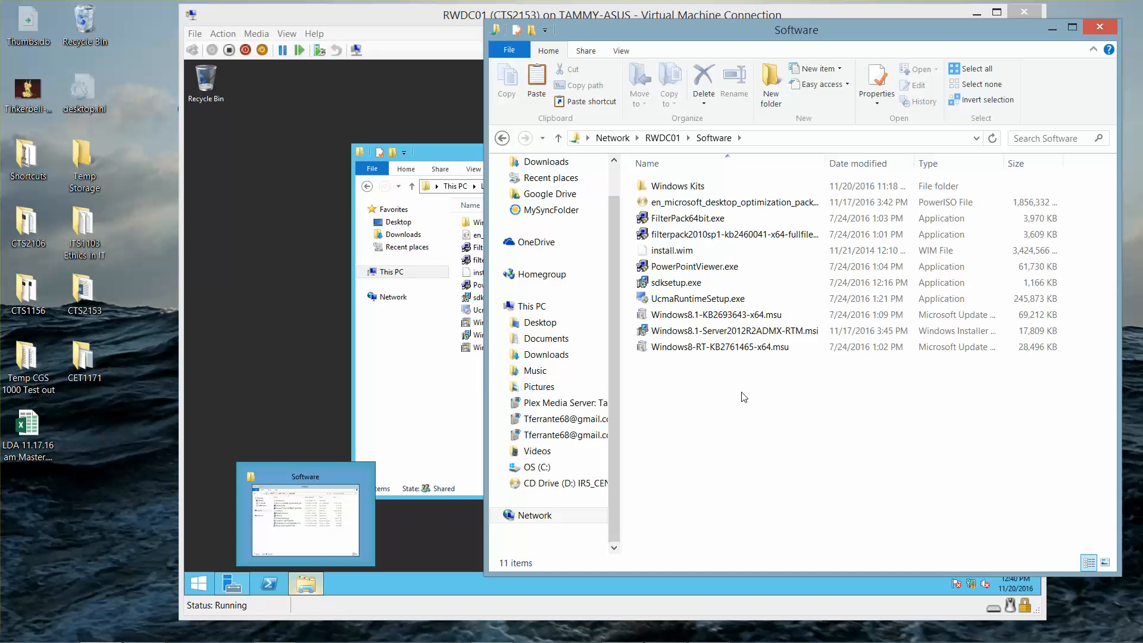
pyautogui.hotkey('ctrl', 'v')
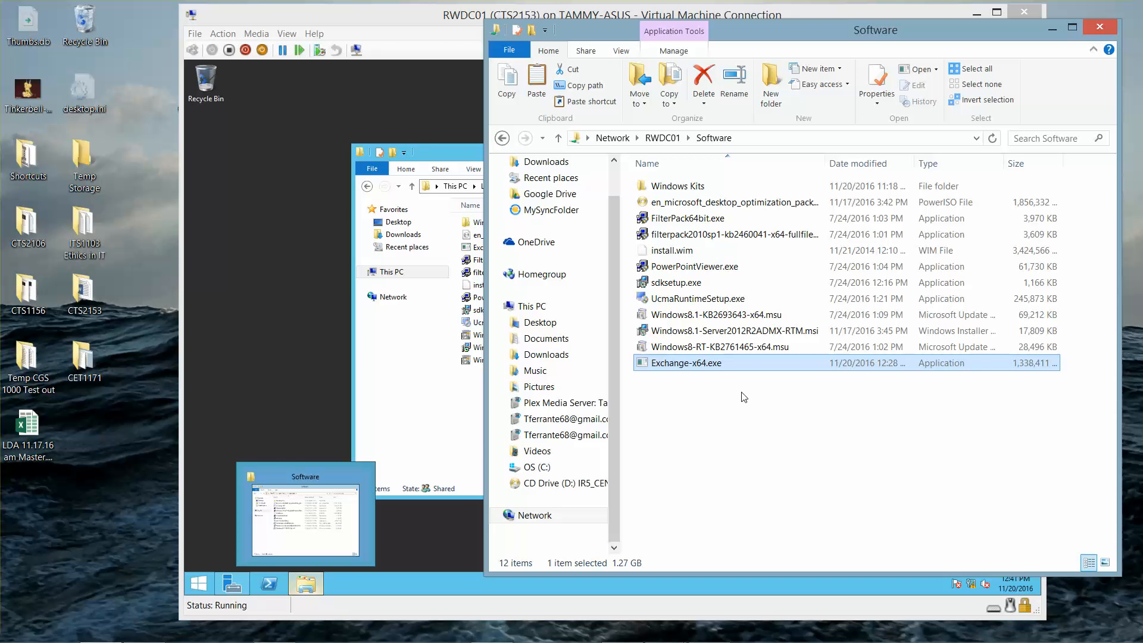
pyautogui.doubleClick(707, 368)
# Step: Close the host Software folder, minimize the RWDC01 VM window, and open This PC
pyautogui.click(1101, 30)
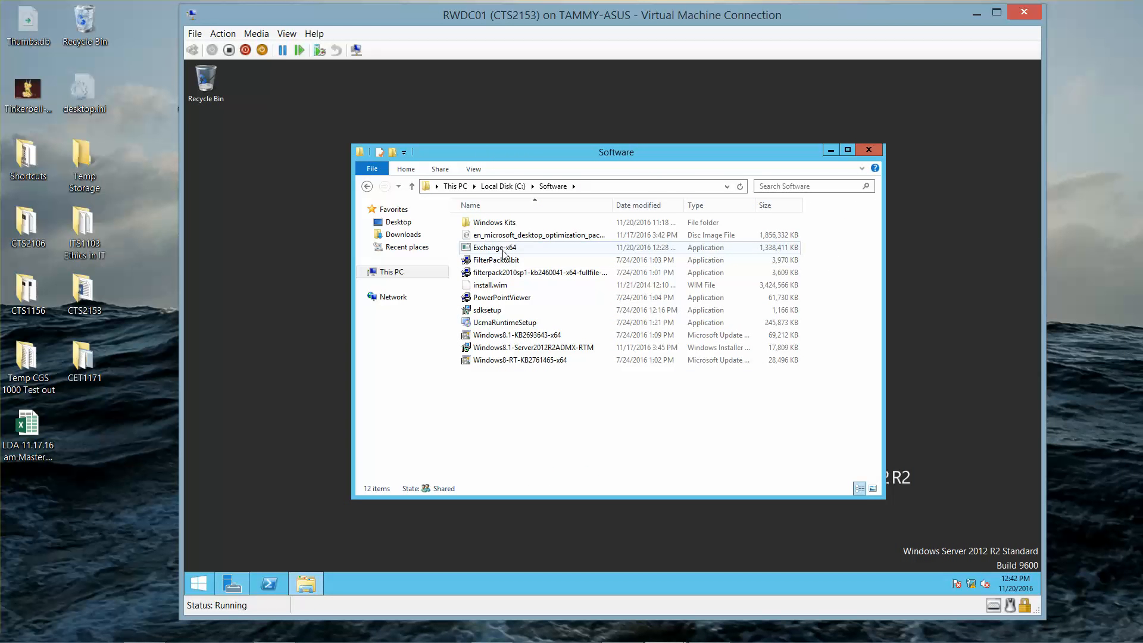
pyautogui.click(976, 13)
pyautogui.moveTo(141, 636)
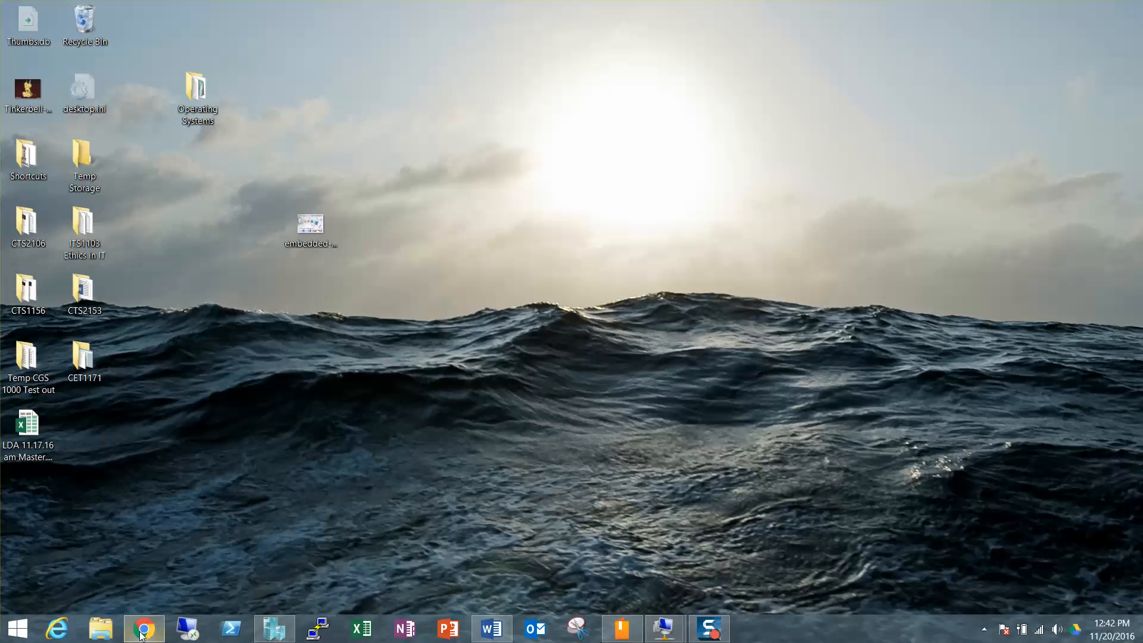
pyautogui.click(107, 636)
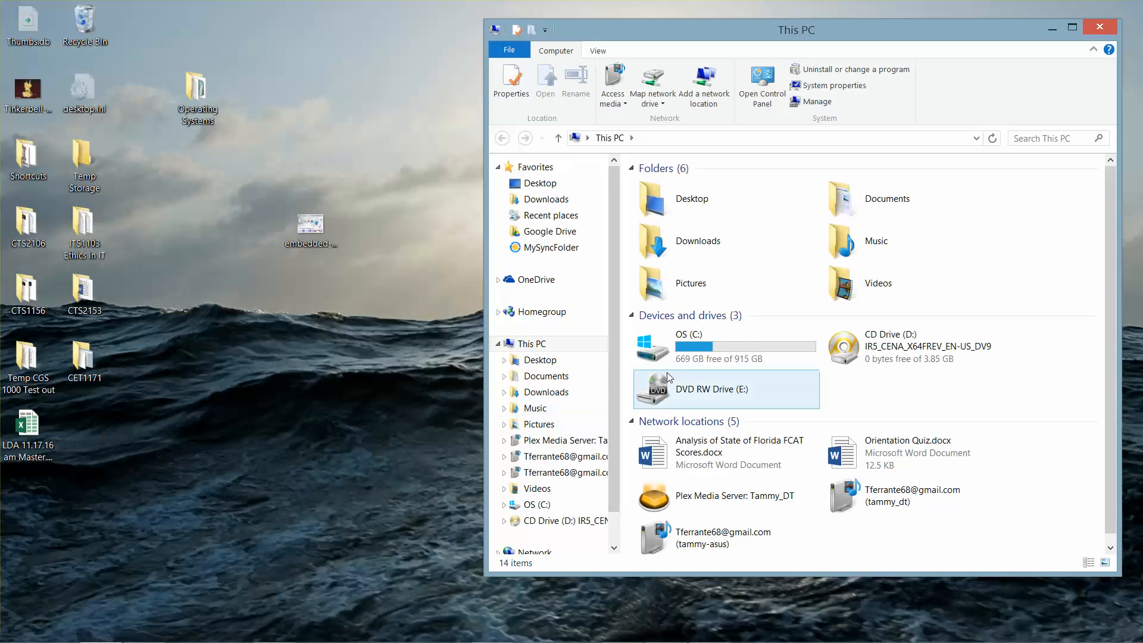
# Step: Try to eject CD Drive (D:), dismiss the eject error, and close This PC
pyautogui.rightClick(928, 354)
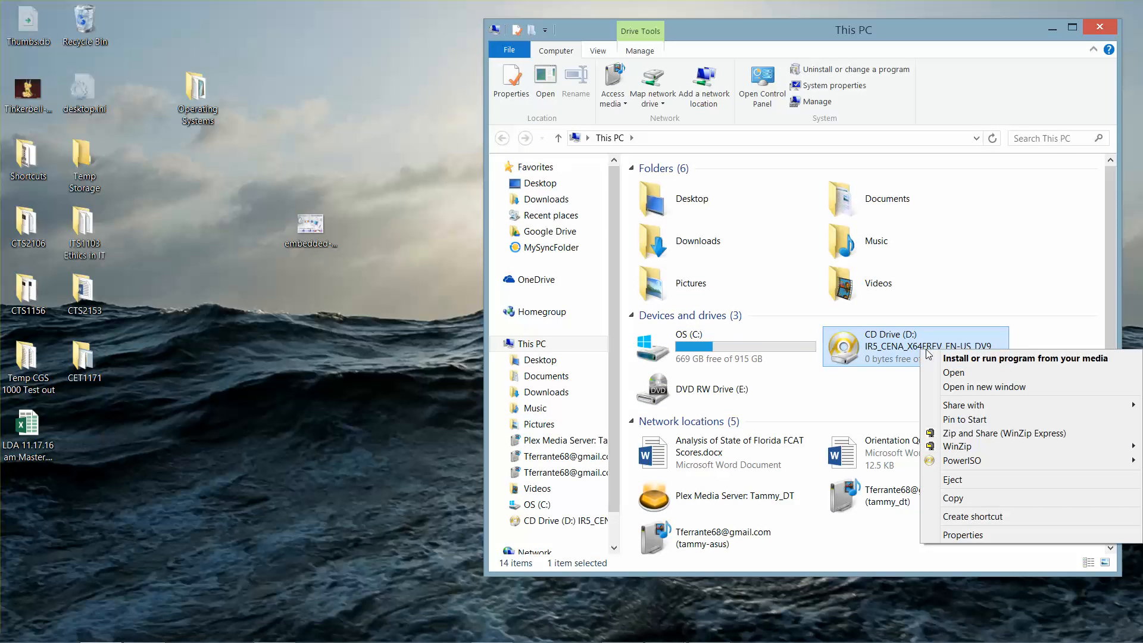
pyautogui.click(958, 480)
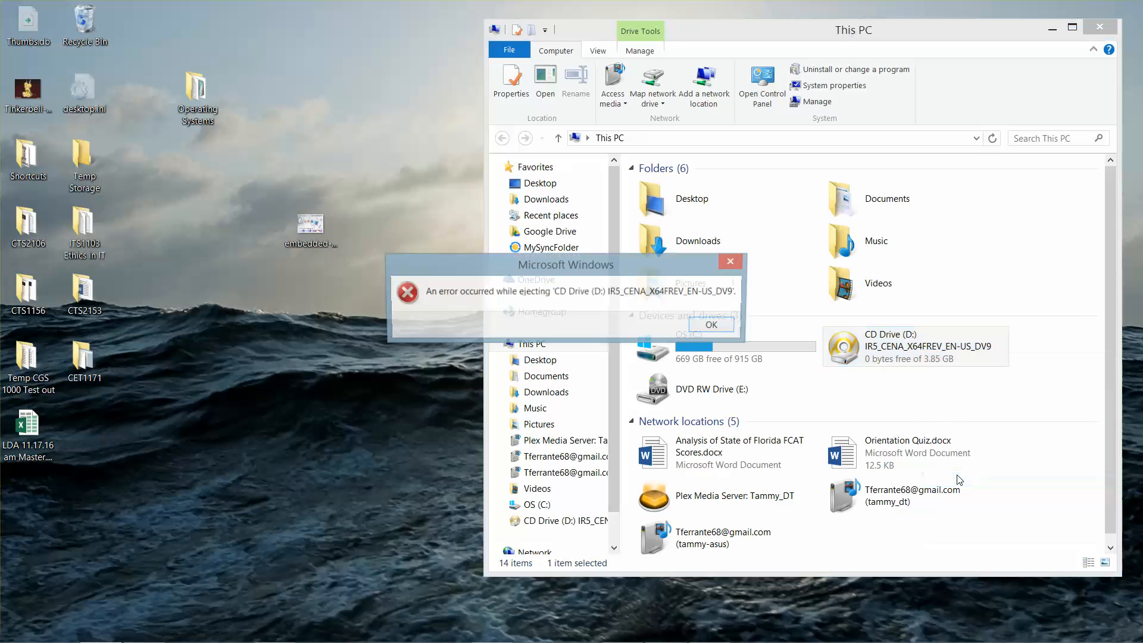
pyautogui.click(714, 325)
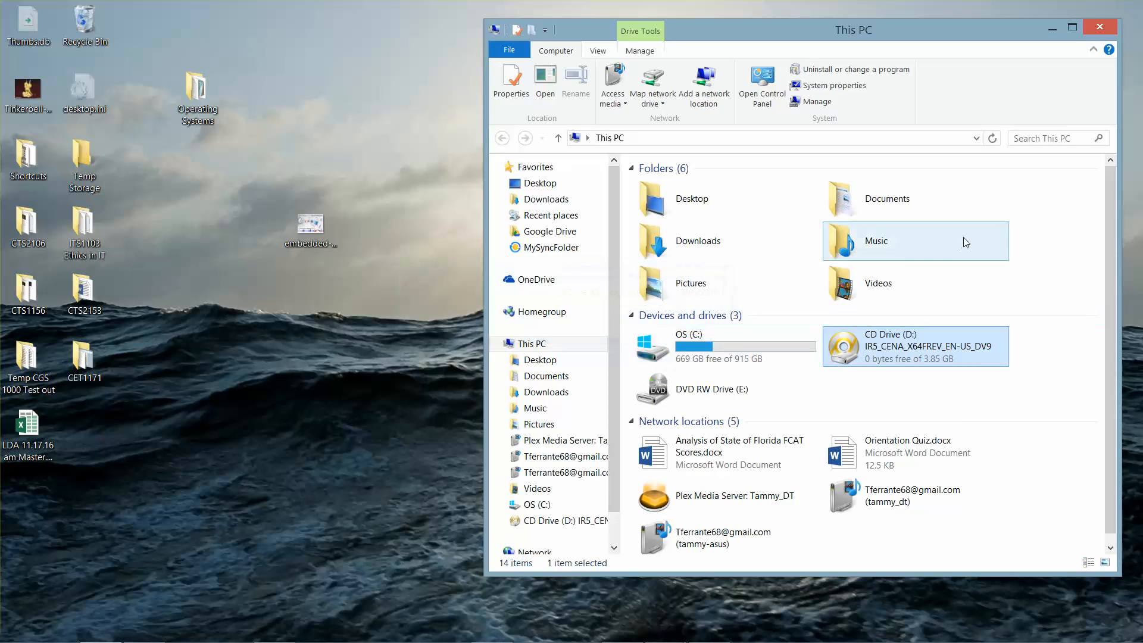
pyautogui.click(1104, 28)
pyautogui.moveTo(336, 628)
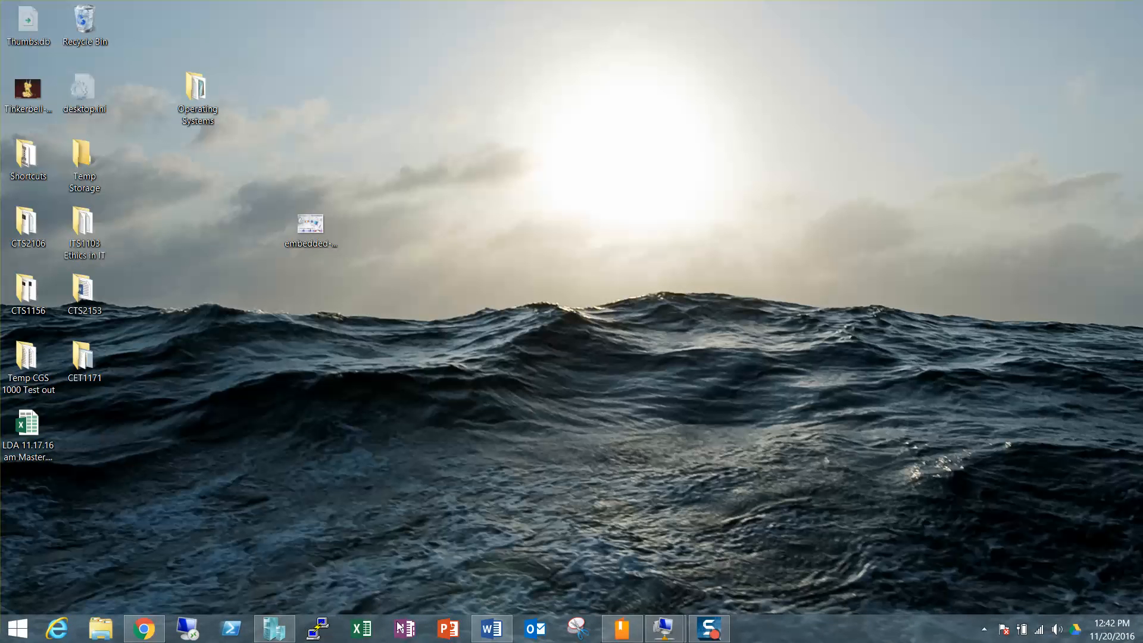
# Step: Run Exchange-x64 from C:\Software in the RWDC01 VM, then bring up Server01's sign-in screen
pyautogui.moveTo(662, 631)
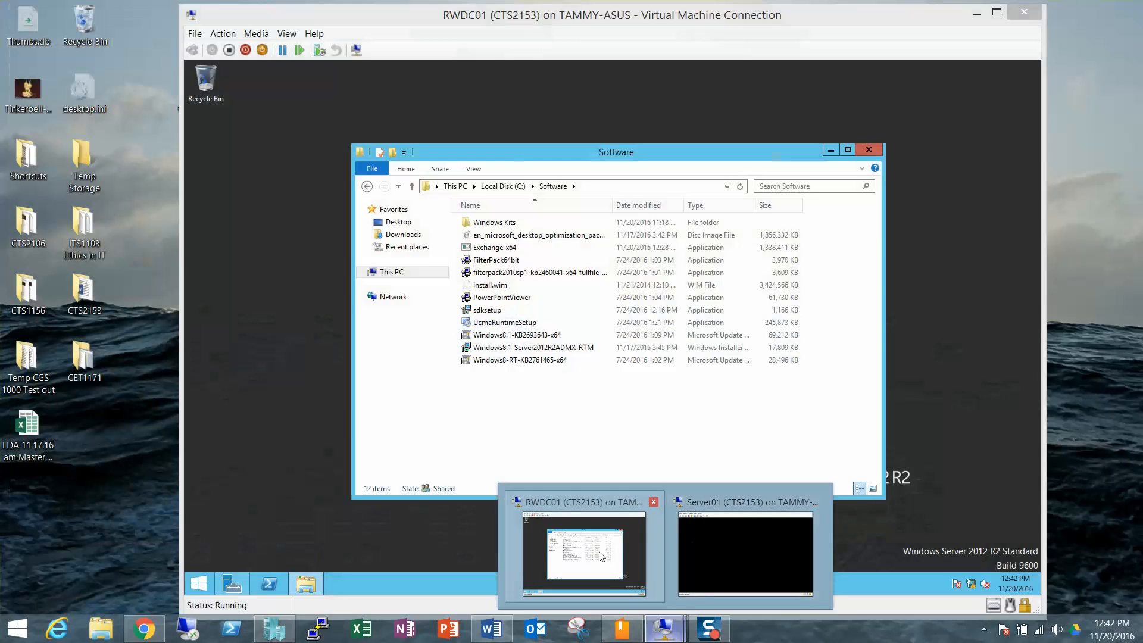
pyautogui.click(602, 556)
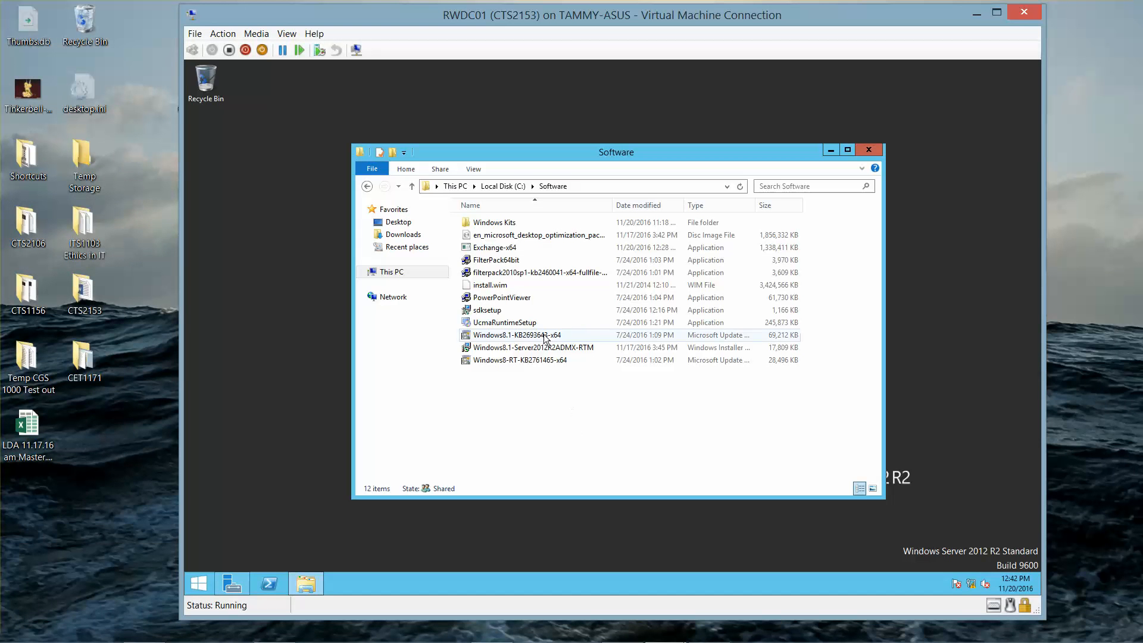
pyautogui.doubleClick(507, 250)
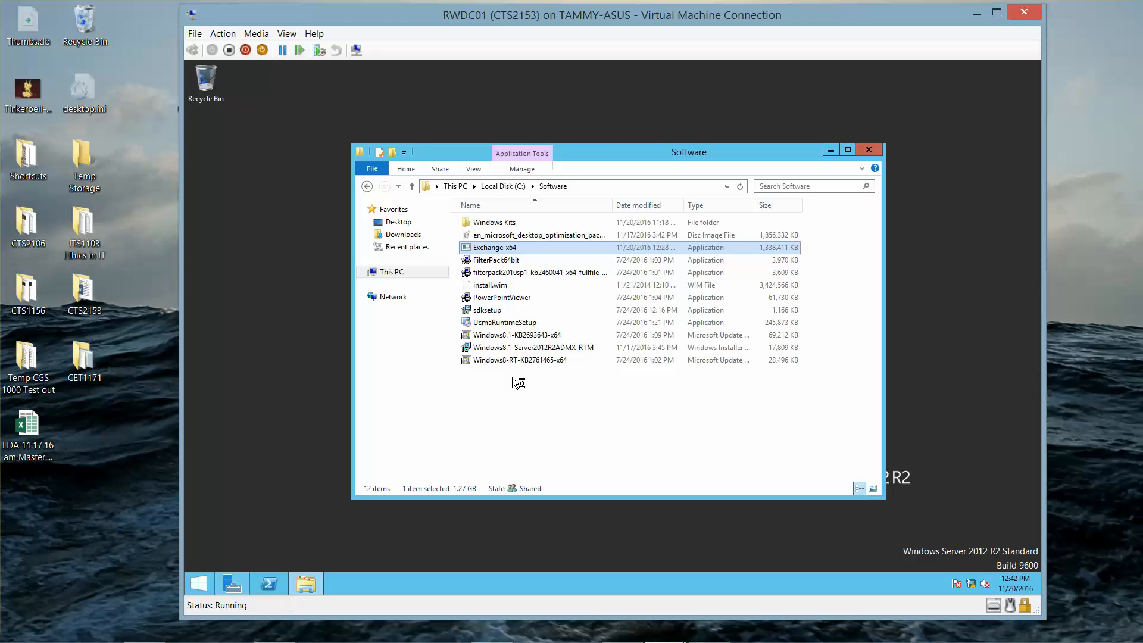
pyautogui.moveTo(670, 638)
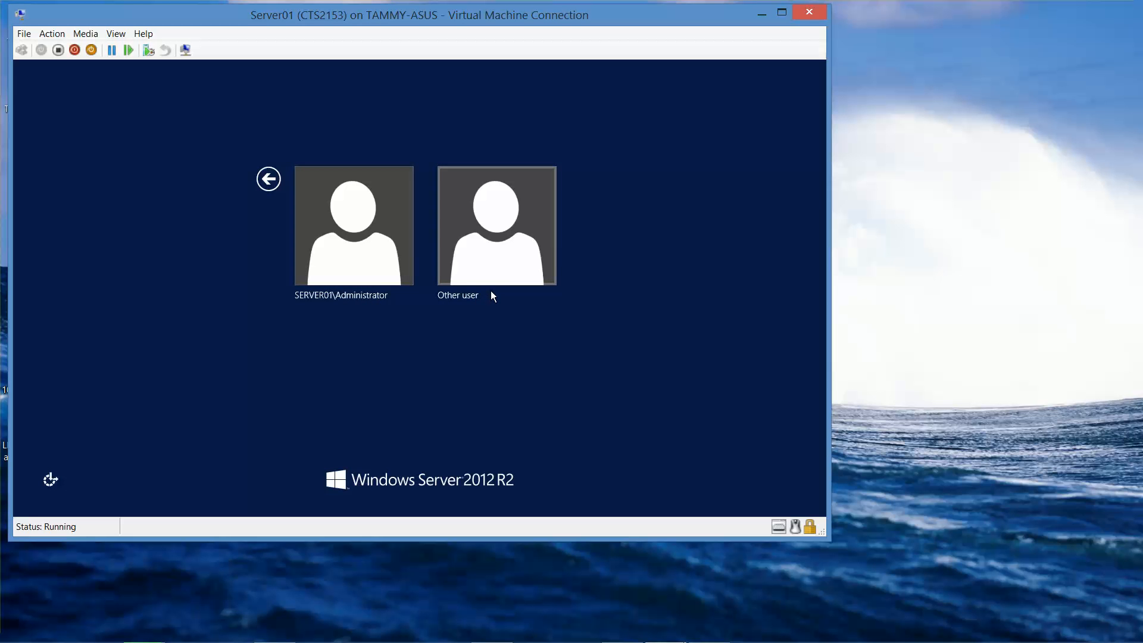
# Step: Choose Other user and sign in to Server01 with the Contoso domain administrator credentials
pyautogui.click(502, 226)
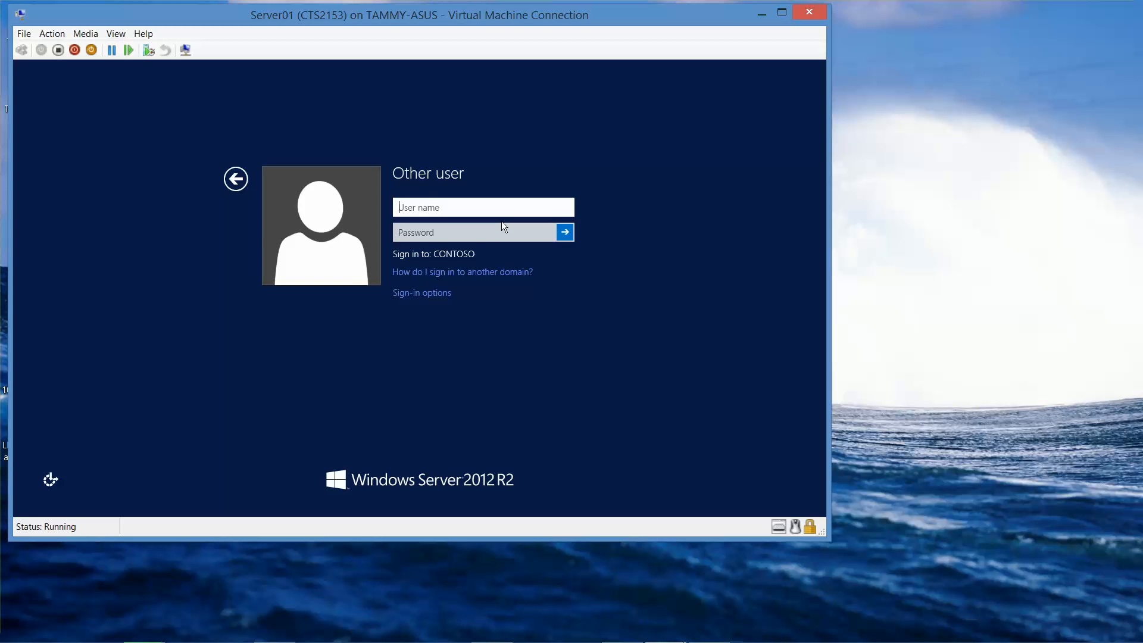
pyautogui.write('contoso\\administrat')
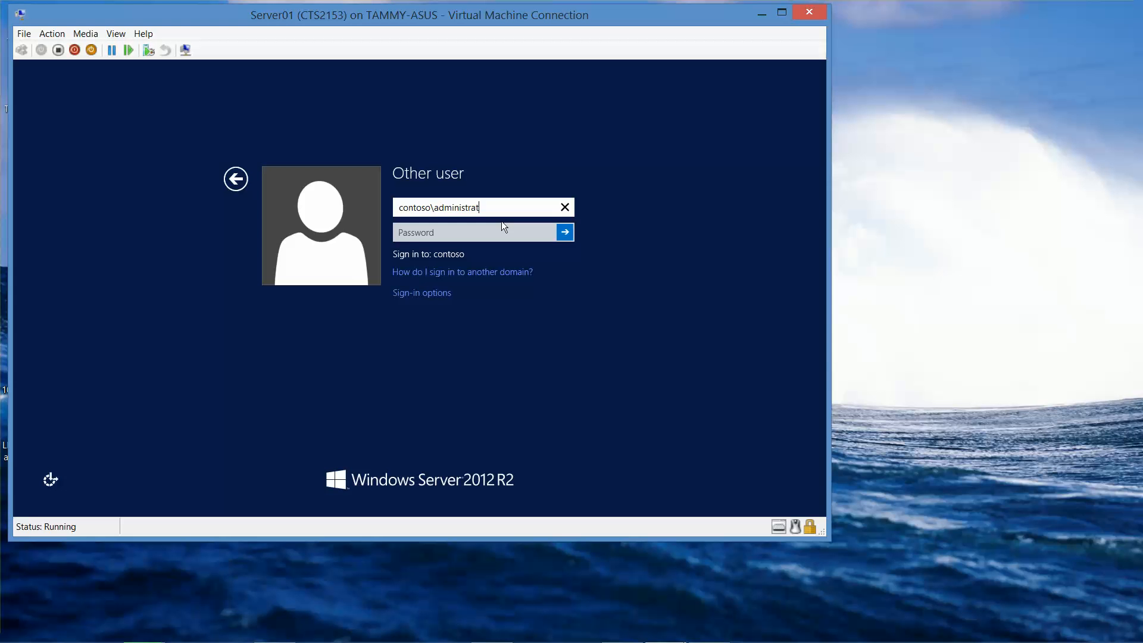
pyautogui.write('or')
pyautogui.press('Tab')
pyautogui.write('Pa$$')
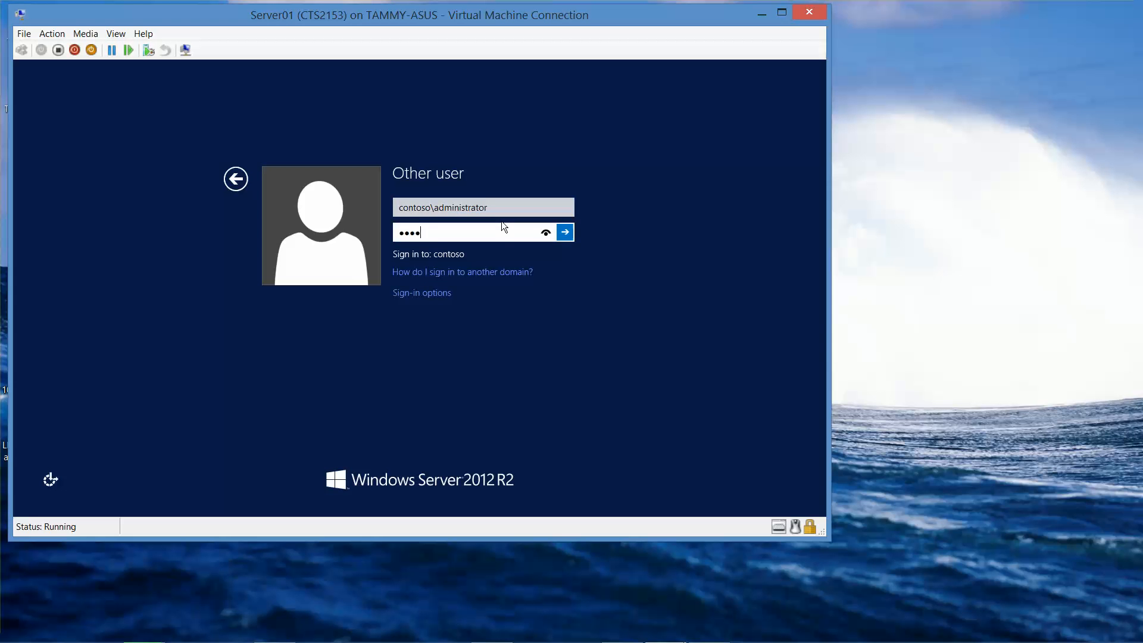
pyautogui.write('w0rd')
pyautogui.press('Return')
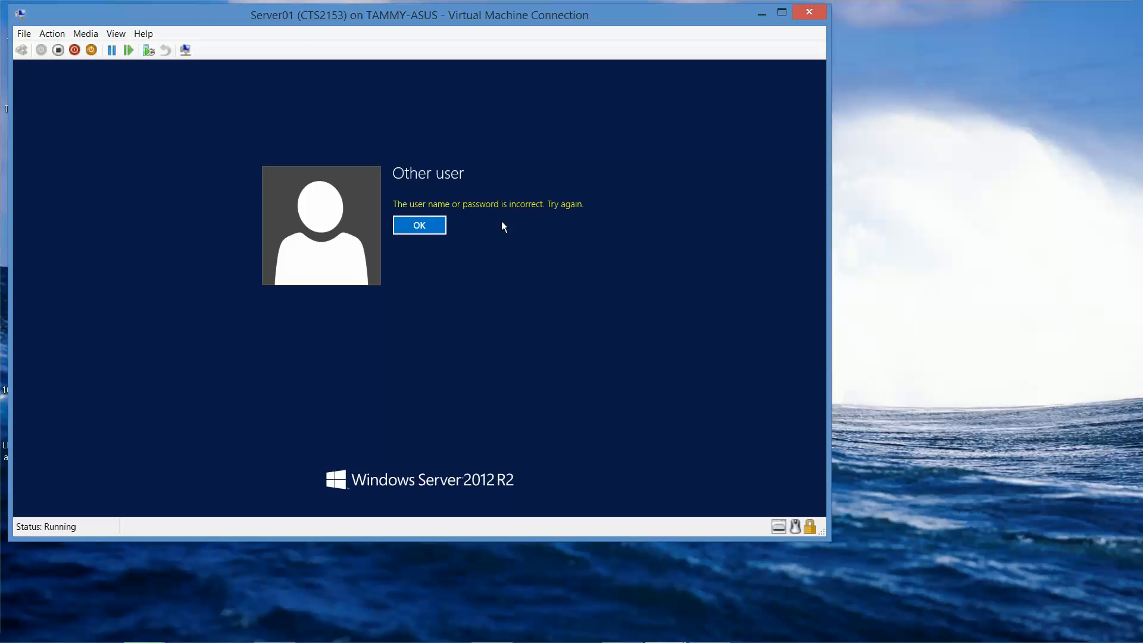
# Step: Dismiss the incorrect password error and re-enter the administrator user name and password
pyautogui.click(431, 225)
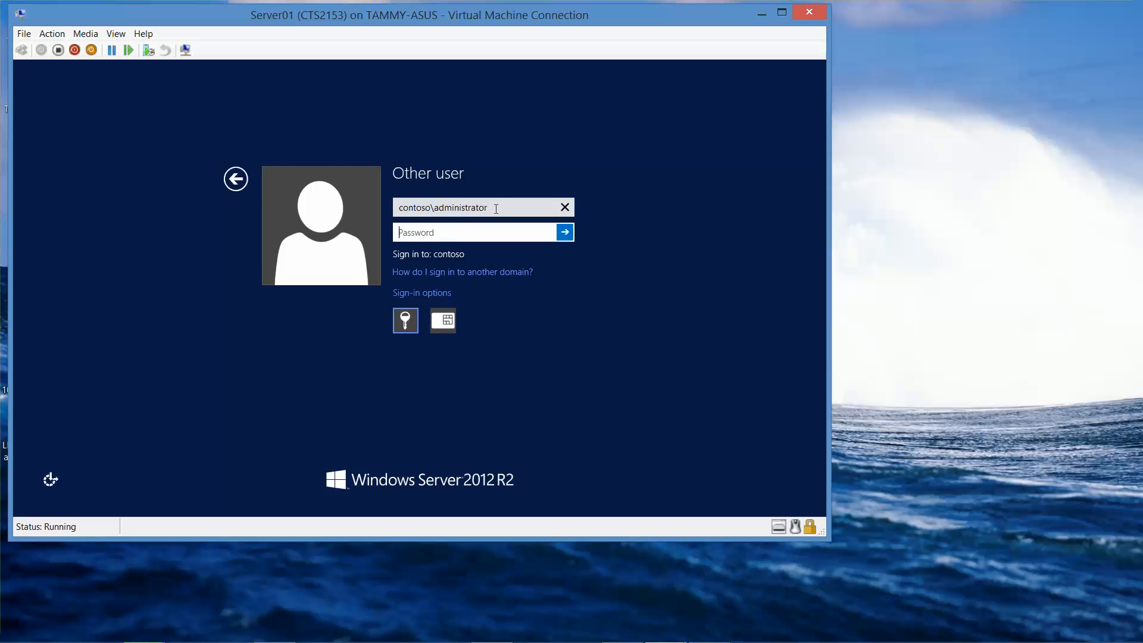
pyautogui.click(487, 208)
pyautogui.moveTo(486, 208); pyautogui.dragTo(307, 208)
pyautogui.write('con')
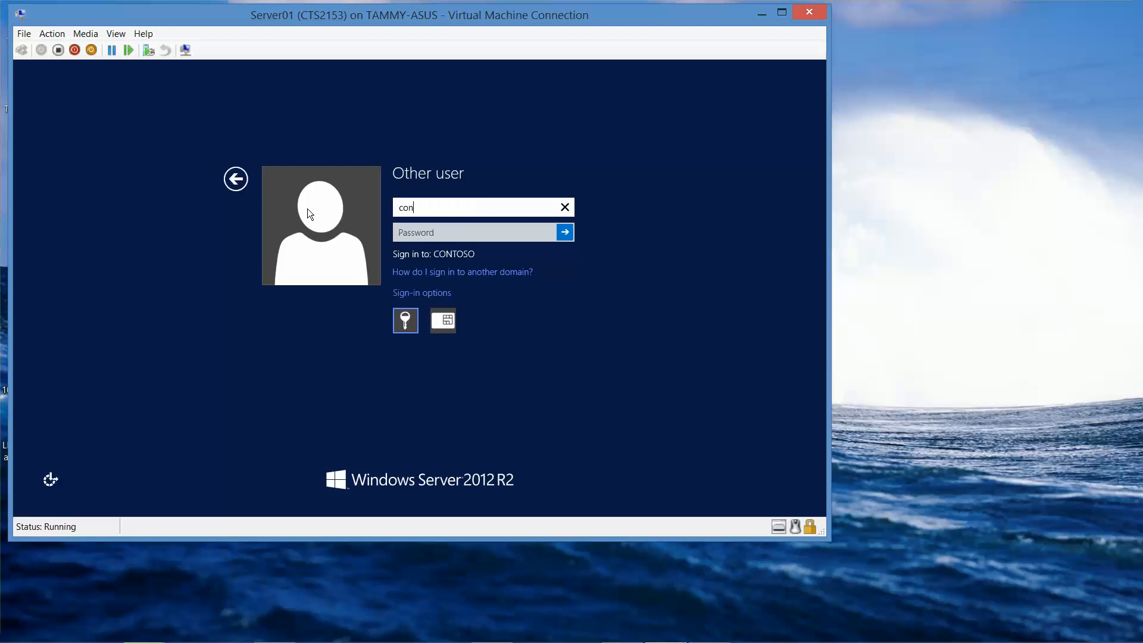
pyautogui.write('toso\\administrator')
pyautogui.press('Tab')
pyautogui.write('Pa$$w0rd')
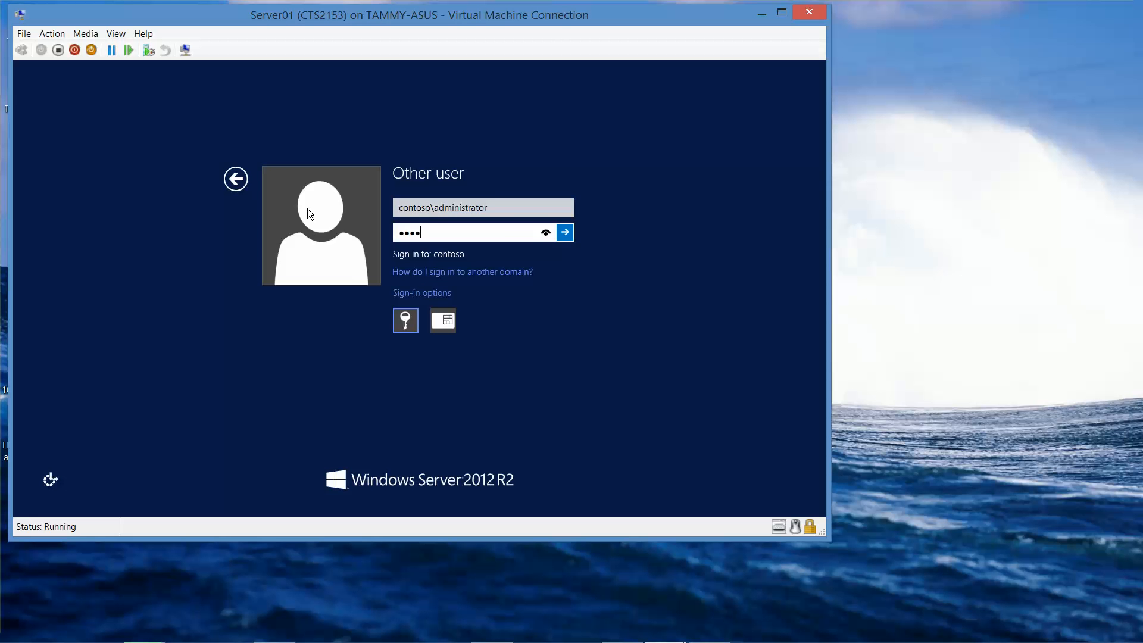
pyautogui.press('Return')
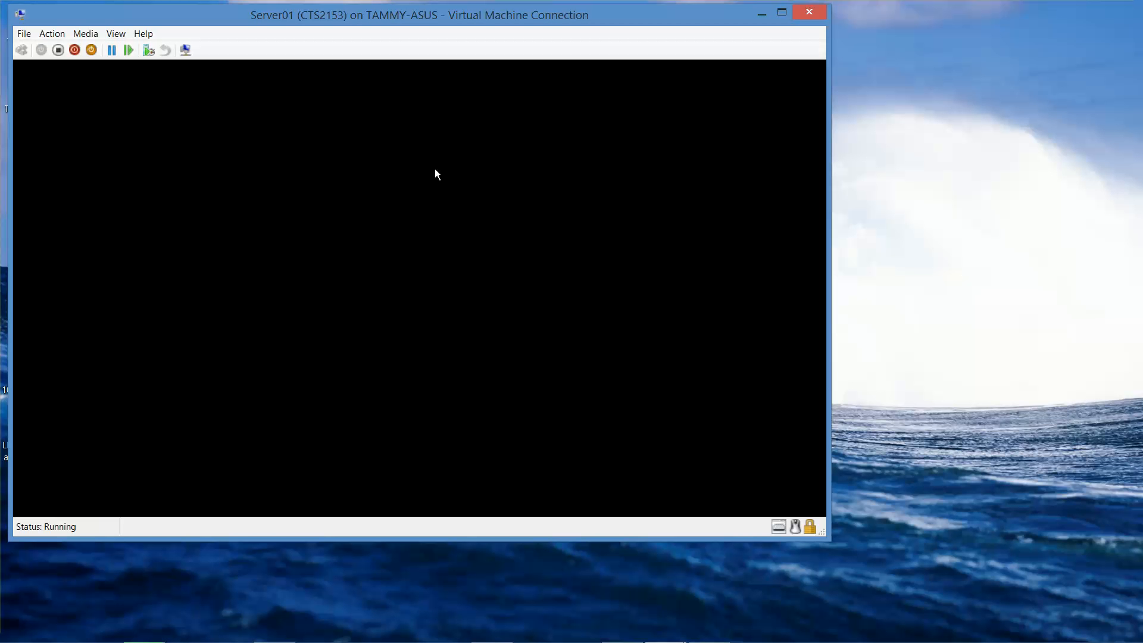
# Step: On Server01's desktop, eject the ISO from the virtual DVD drive, then minimize the Server01 window
pyautogui.press('super')
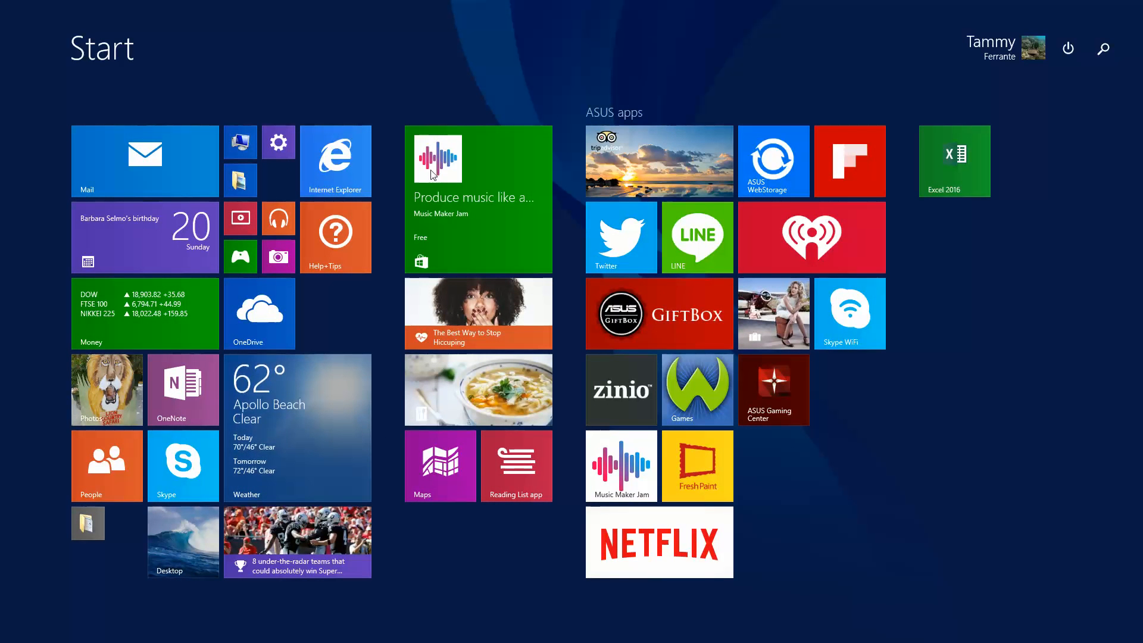
pyautogui.click(184, 567)
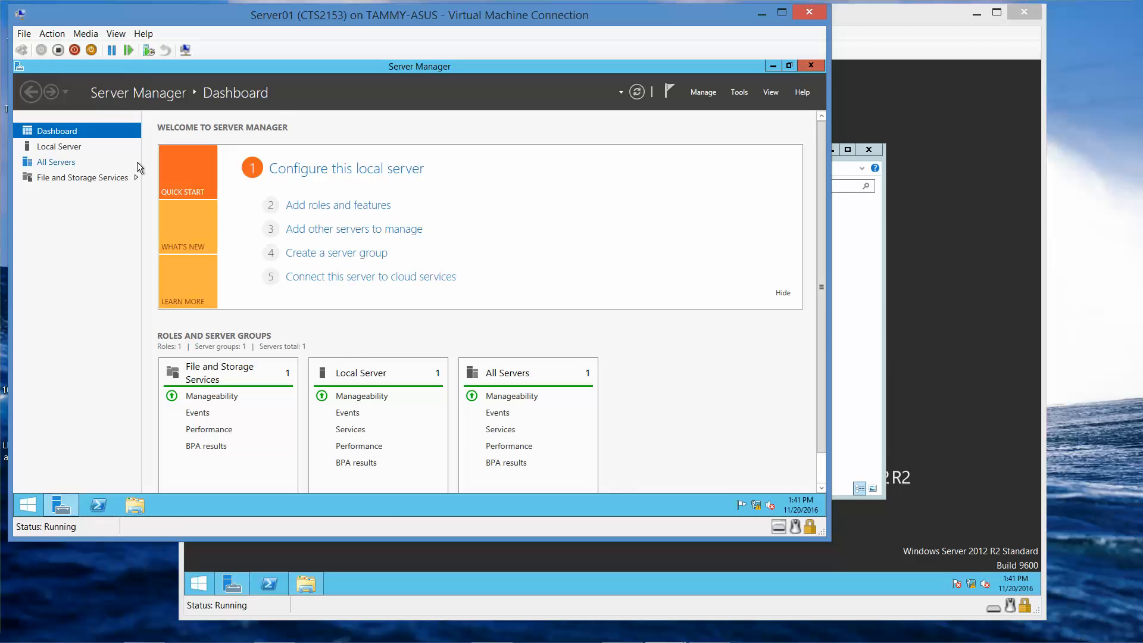
pyautogui.click(83, 36)
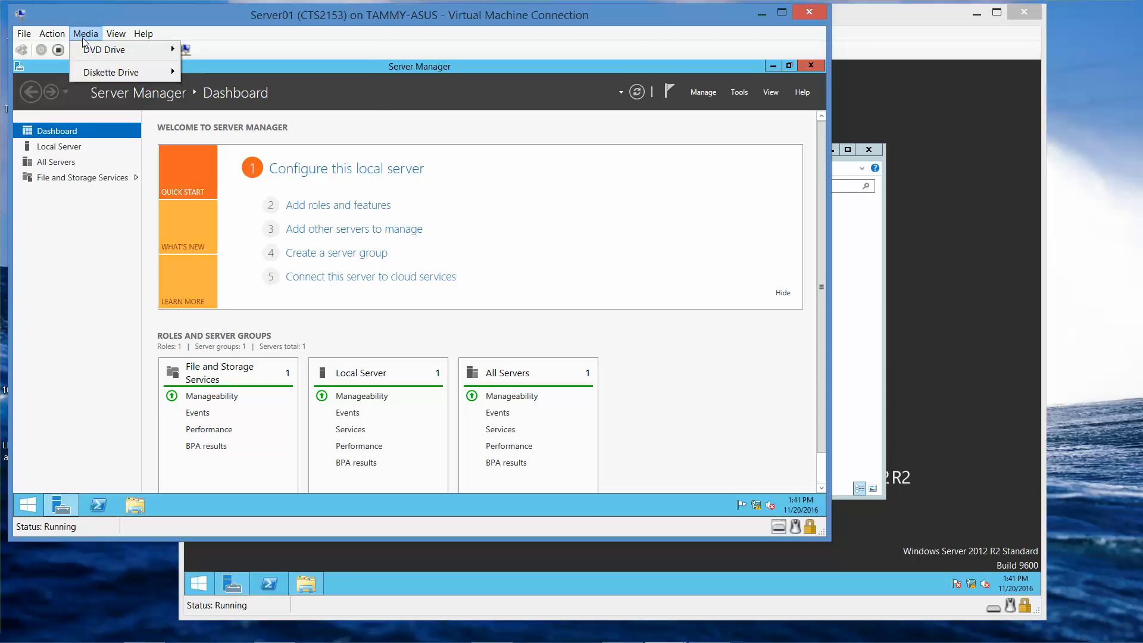
pyautogui.moveTo(98, 53)
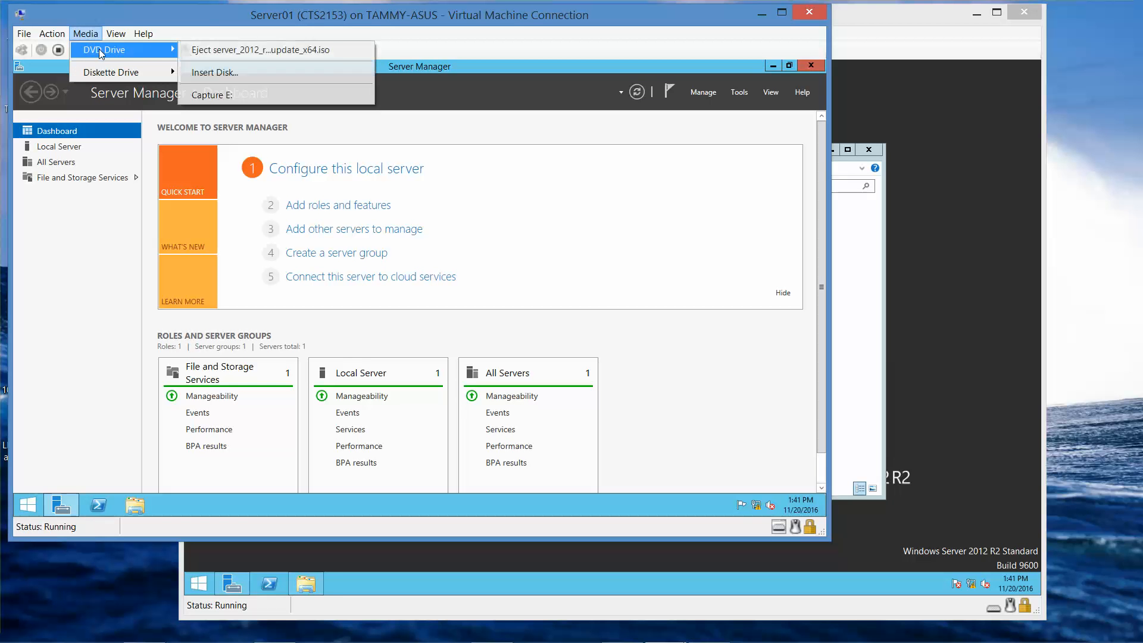
pyautogui.click(215, 51)
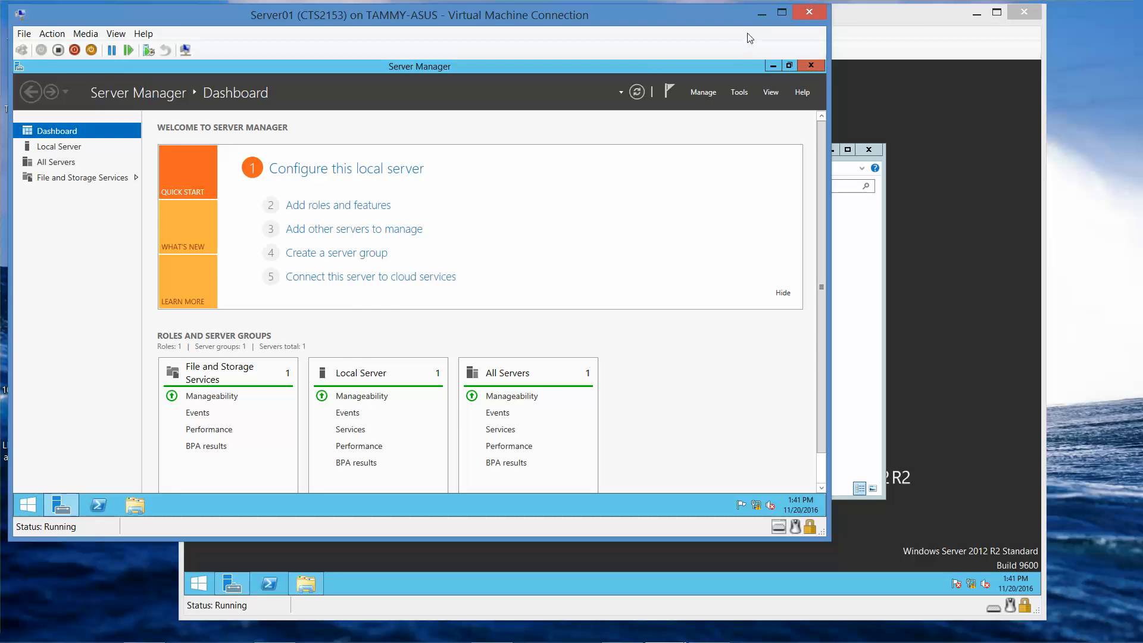
pyautogui.click(766, 9)
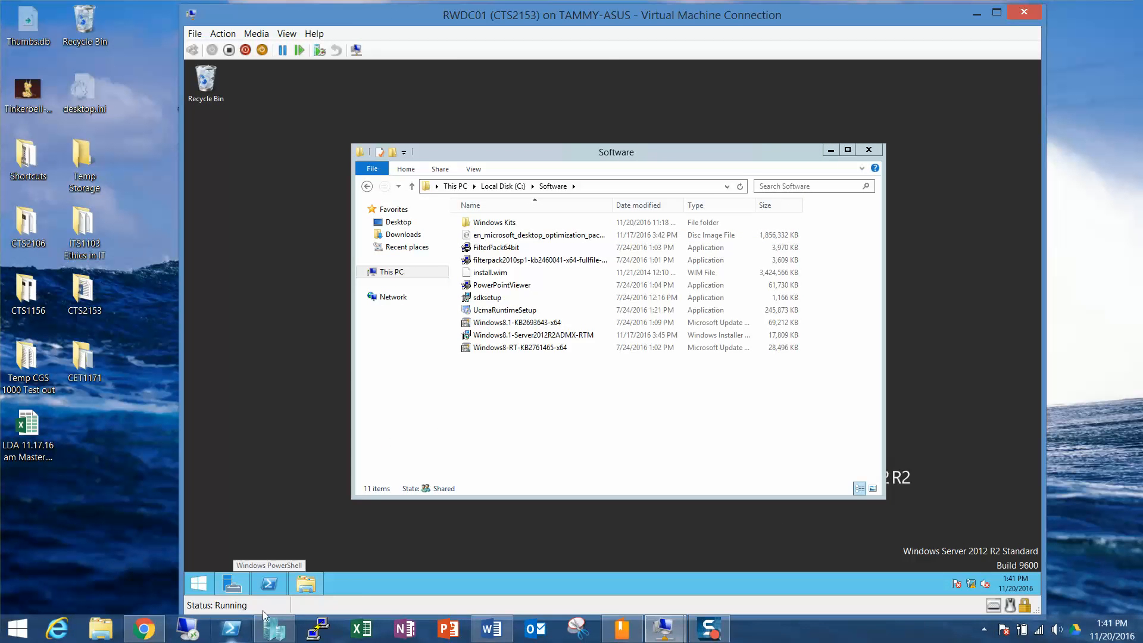
# Step: Open This PC on the host and try ejecting CD Drive (D:), dismissing the error
pyautogui.moveTo(274, 627)
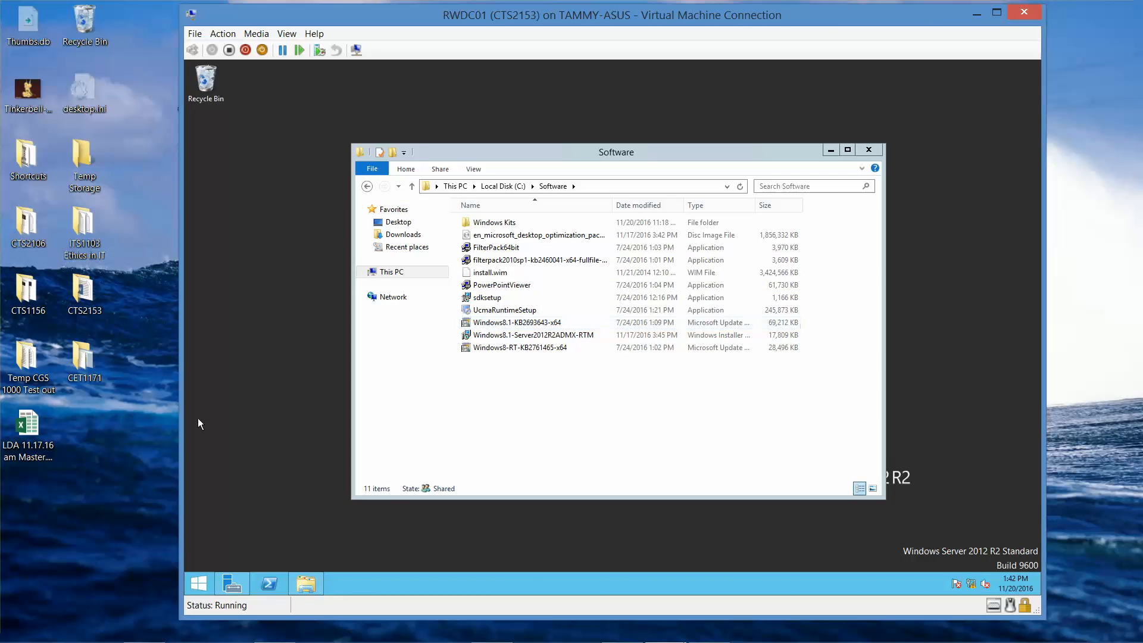
pyautogui.click(100, 628)
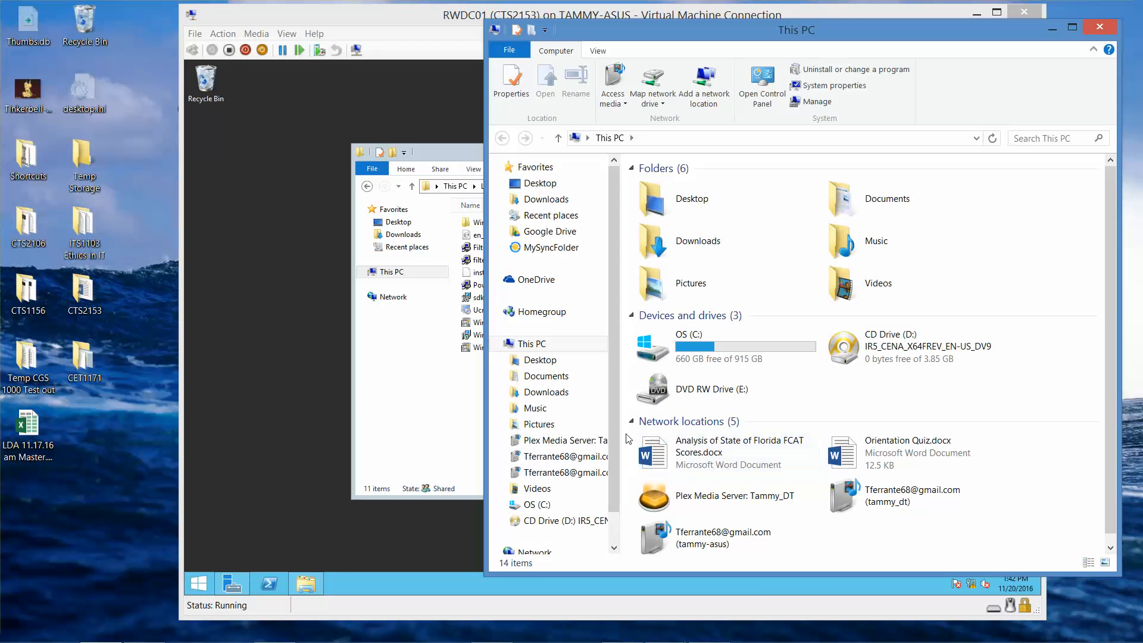
pyautogui.moveTo(609, 431); pyautogui.dragTo(610, 473)
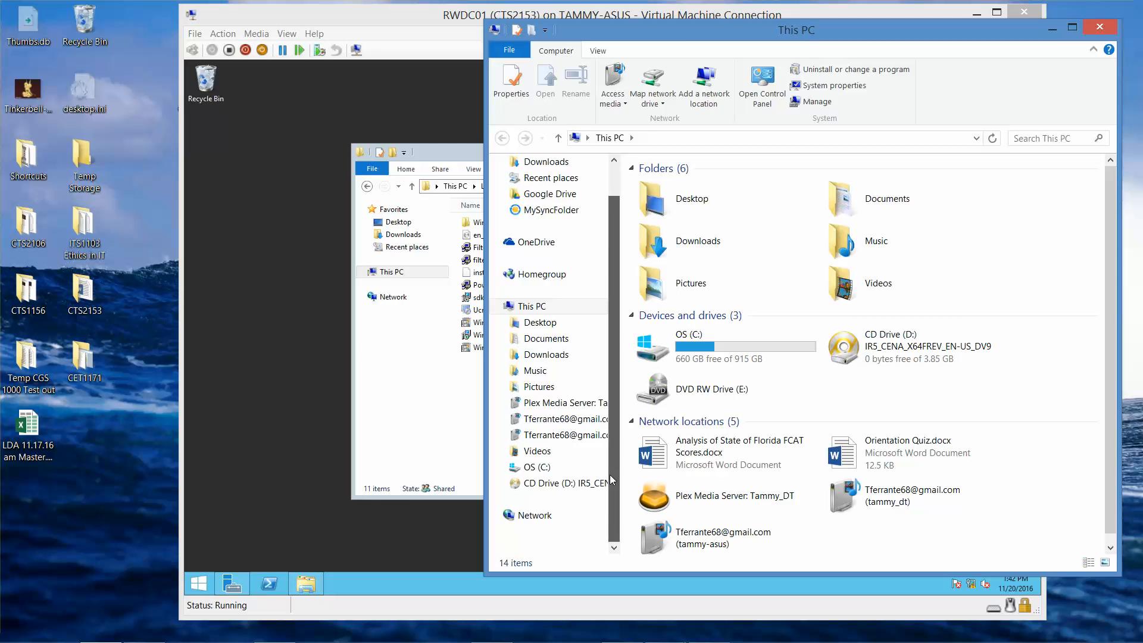
pyautogui.doubleClick(754, 360)
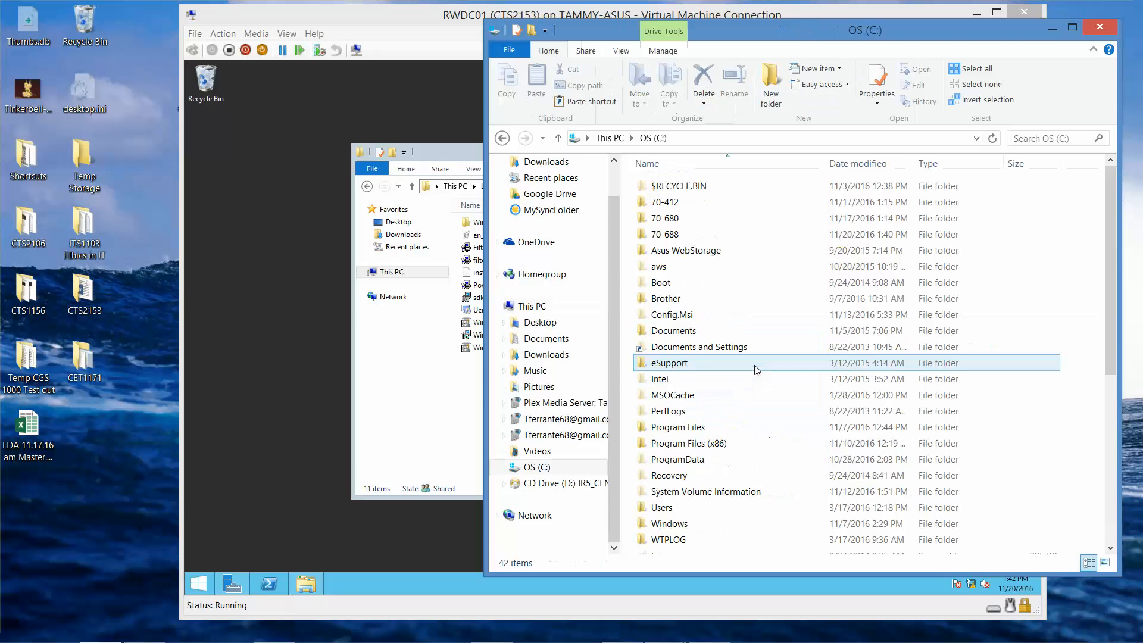
pyautogui.click(502, 138)
pyautogui.rightClick(885, 351)
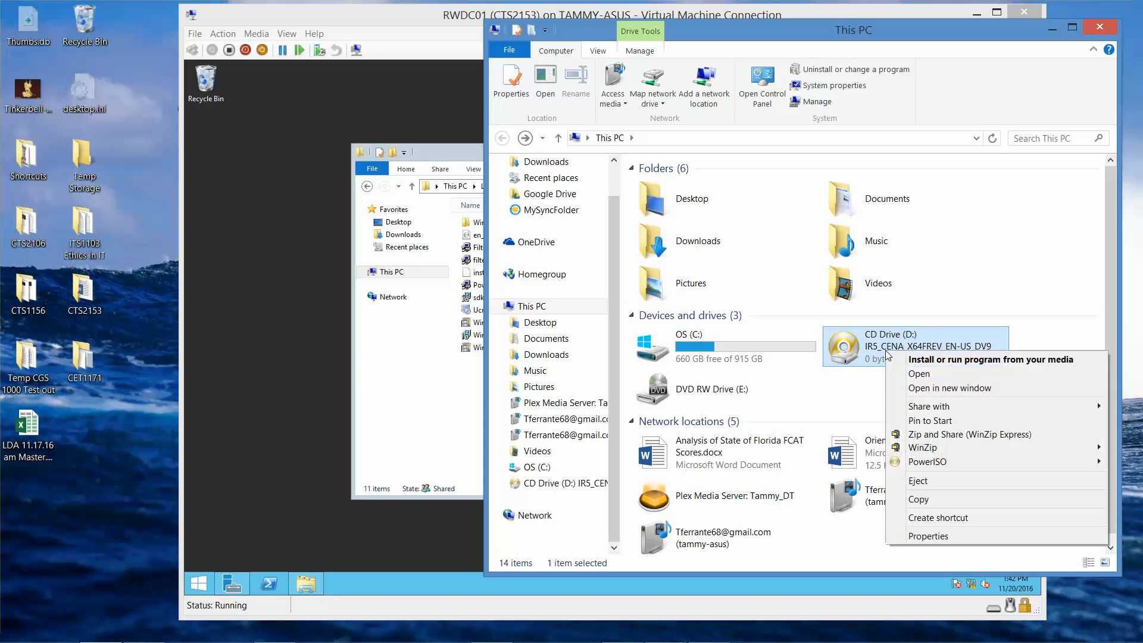
pyautogui.click(917, 481)
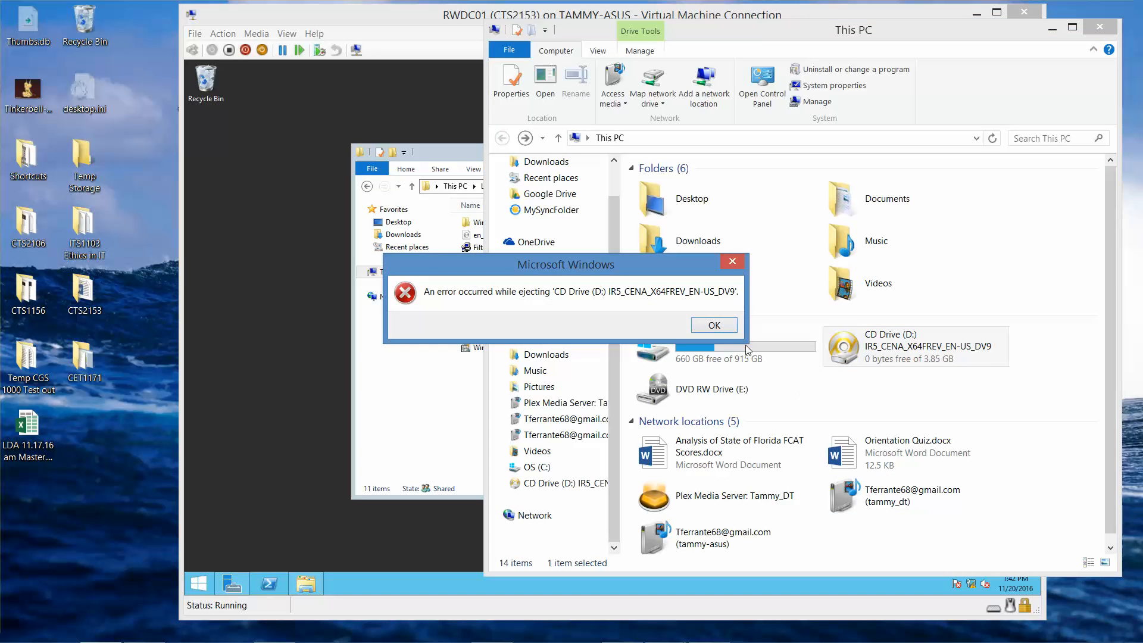
pyautogui.click(714, 326)
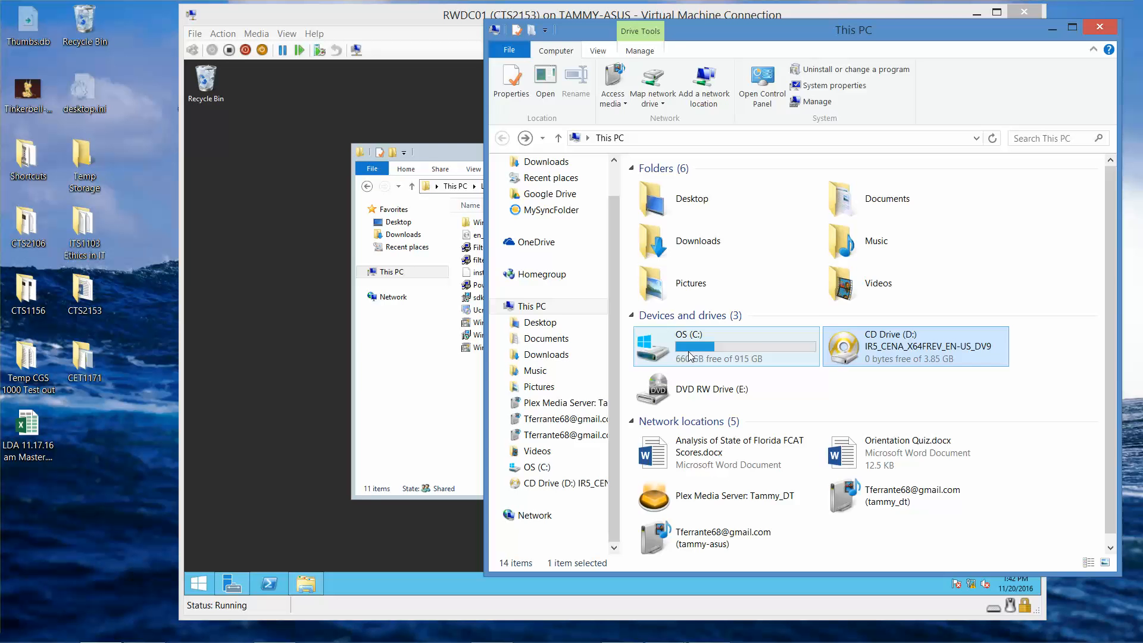
# Step: Select the mu_exchange_server_2013 ISO in C:\70-688, then show the Network computers list
pyautogui.doubleClick(690, 356)
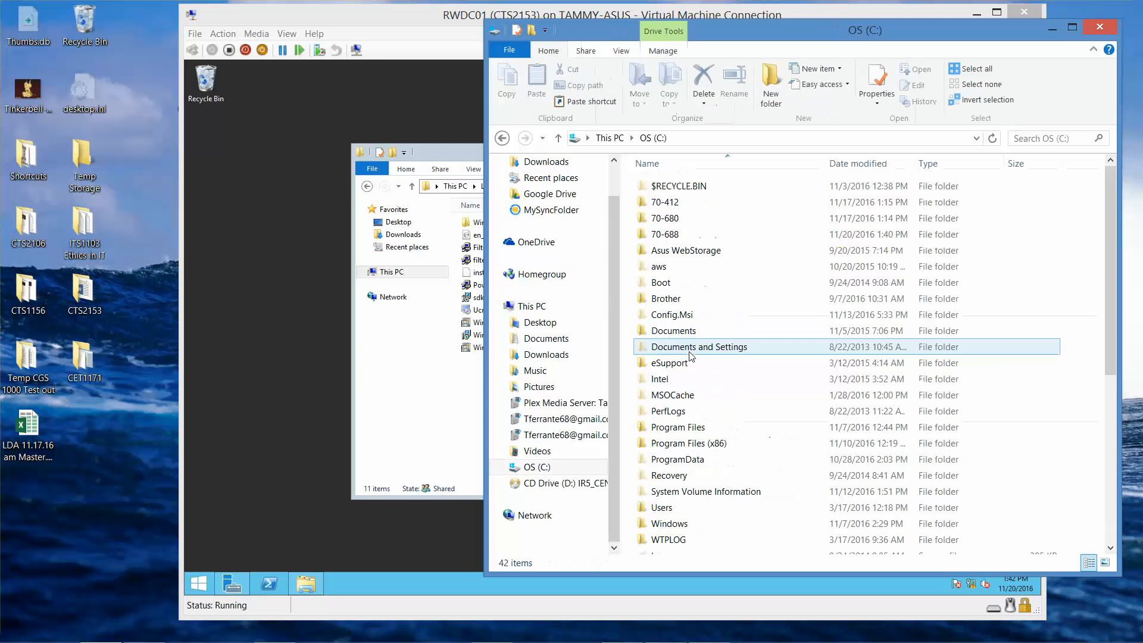
pyautogui.doubleClick(665, 234)
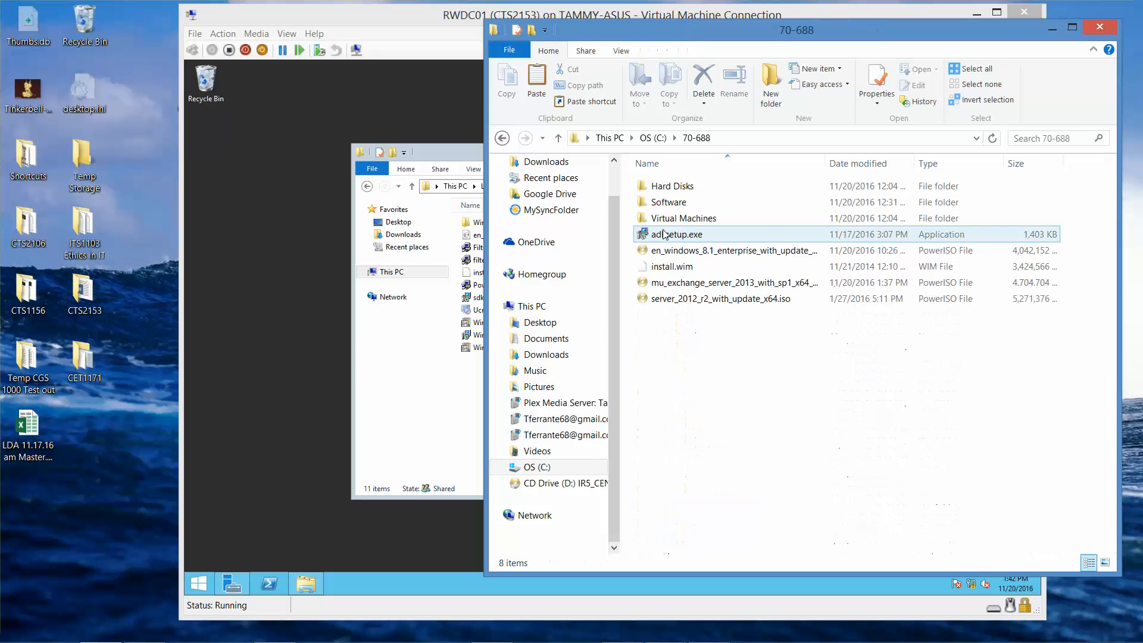
pyautogui.click(699, 289)
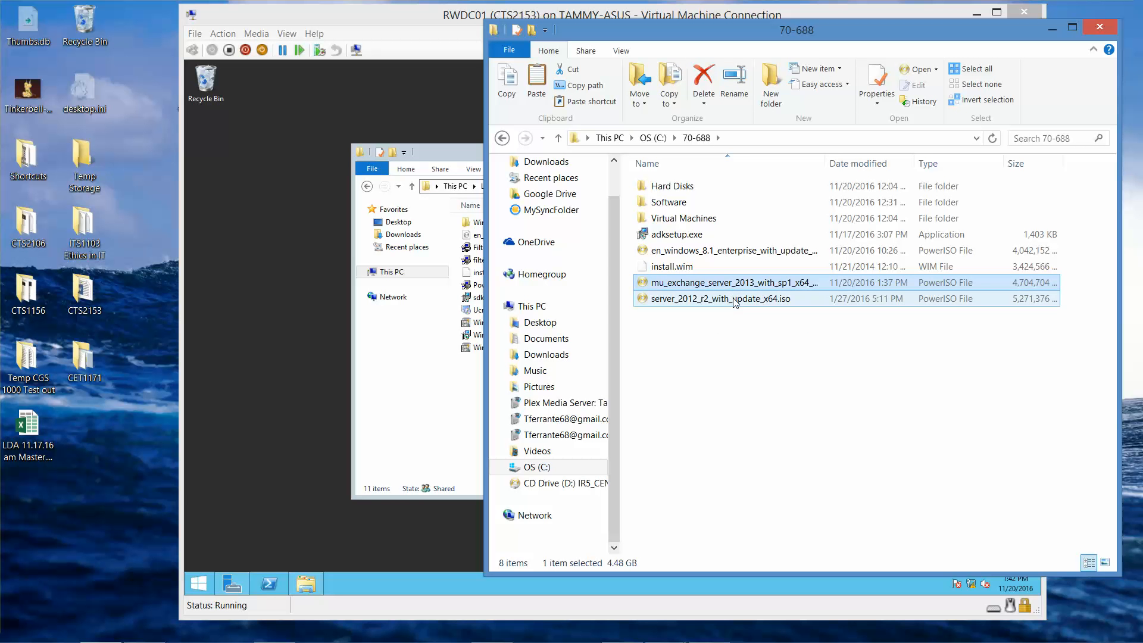
pyautogui.click(533, 516)
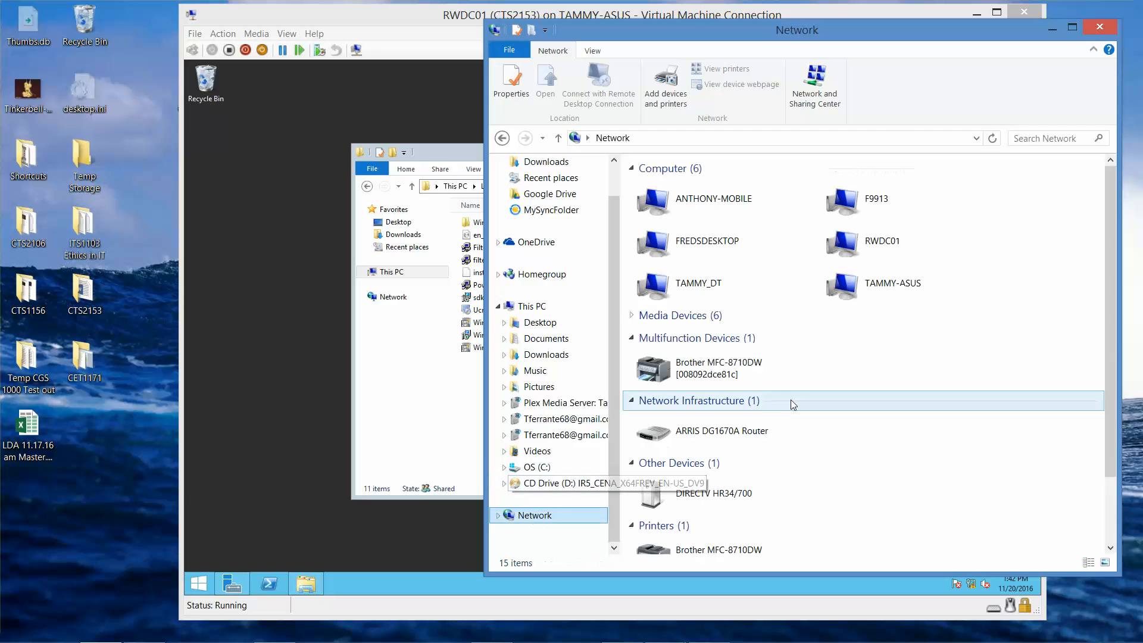
# Step: Paste the Exchange ISO into the Software share on RWDC01
pyautogui.click(856, 247)
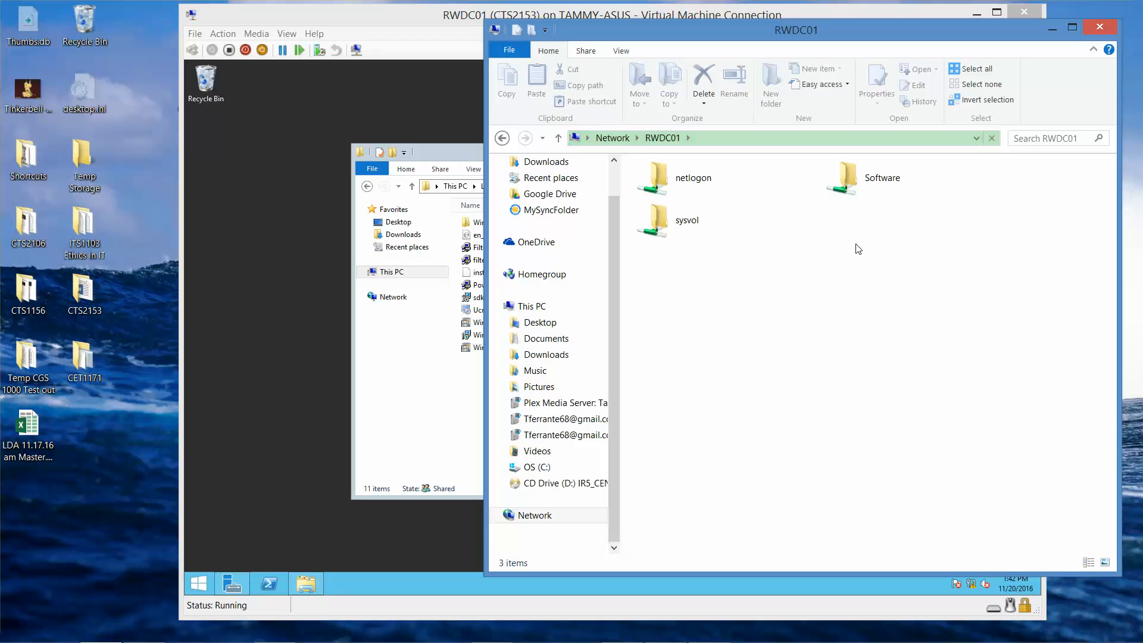
pyautogui.click(850, 183)
pyautogui.doubleClick(850, 183)
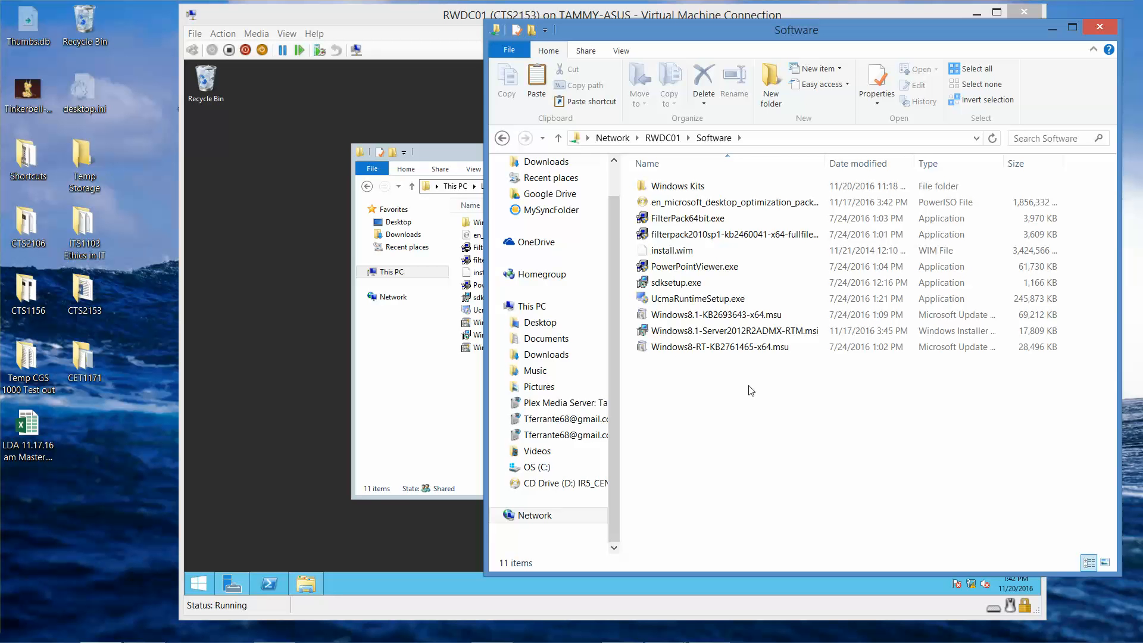
pyautogui.hotkey('ctrl', 'v')
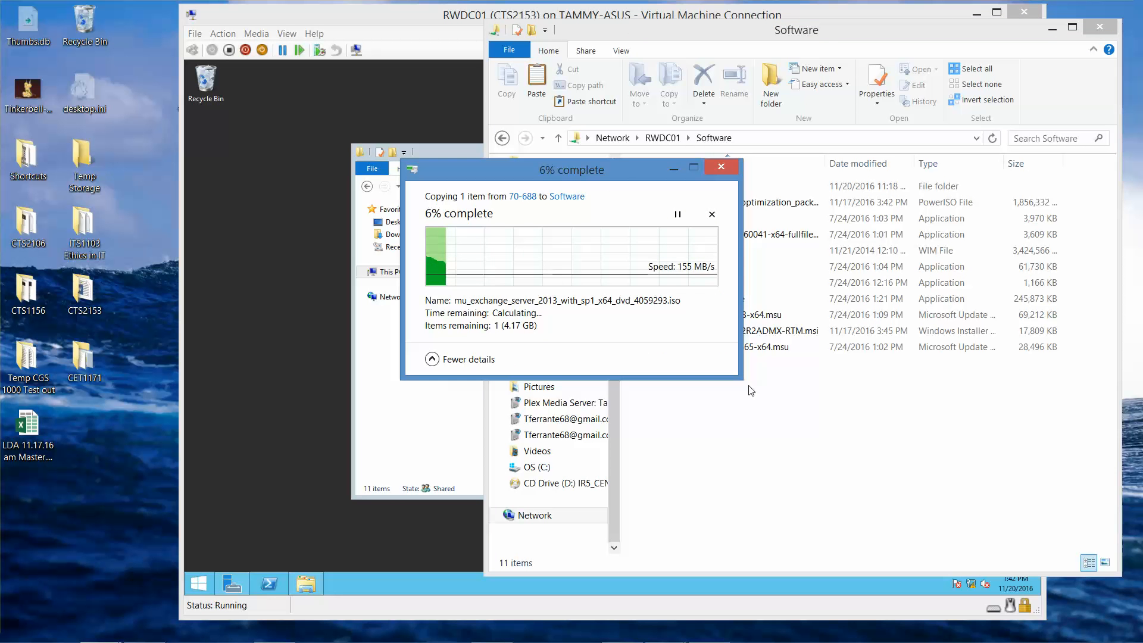
# Step: Close the host and VM Software folder windows and minimize the RWDC01 VM
pyautogui.click(1099, 27)
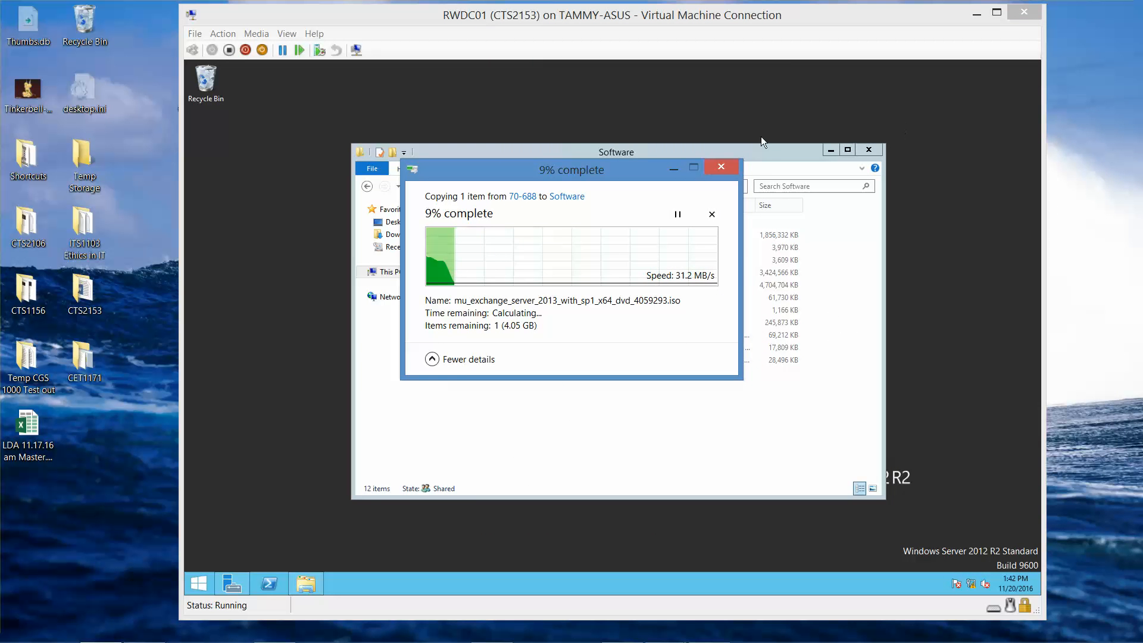
pyautogui.click(780, 156)
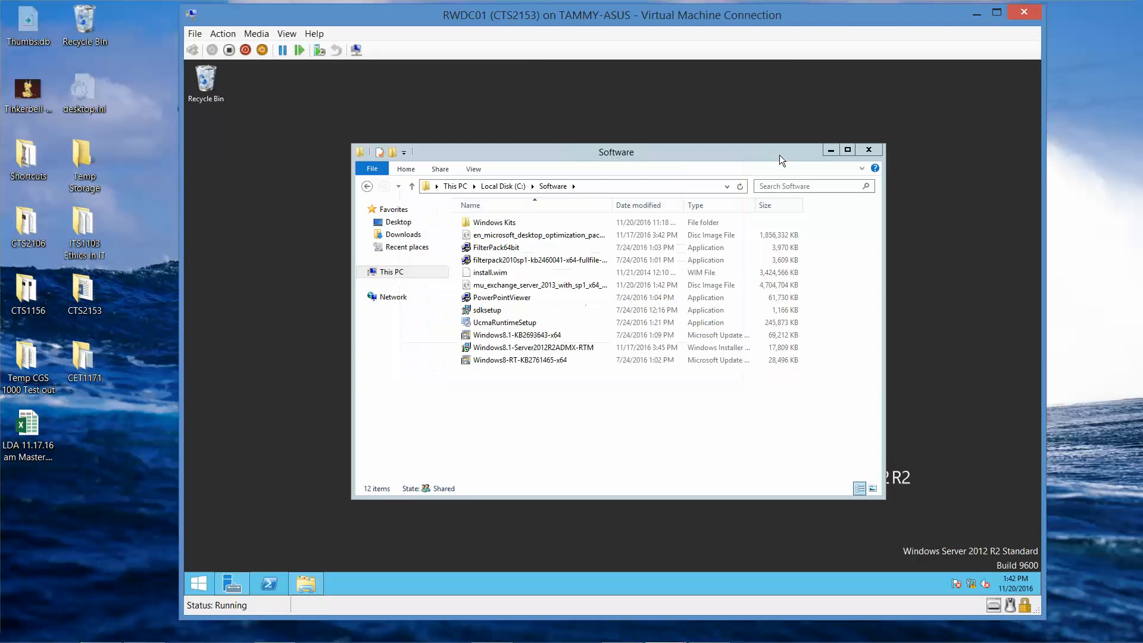
pyautogui.click(876, 150)
pyautogui.click(984, 13)
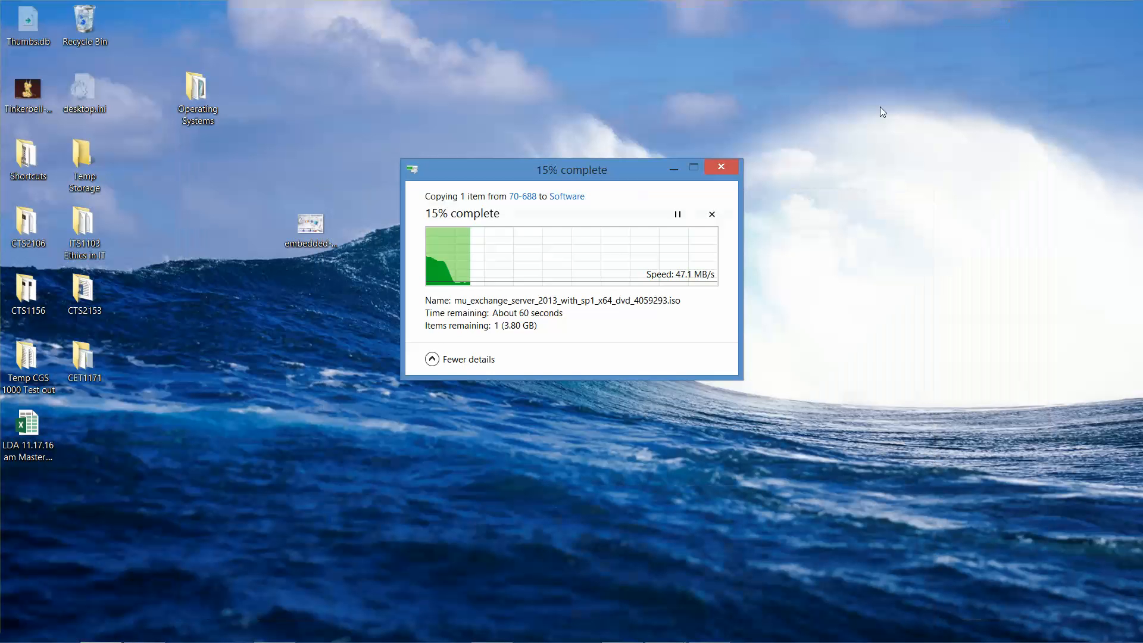
# Step: In Server01, minimize Server Manager, keep the copy progress visible, and open File Explorer with Win+E
pyautogui.moveTo(537, 640)
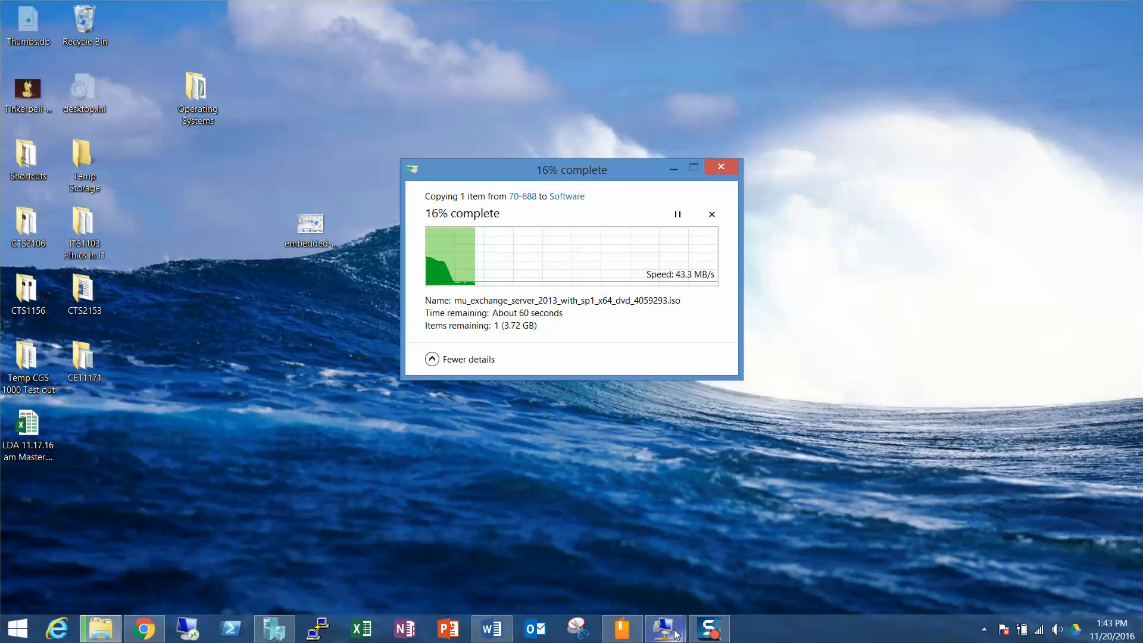
pyautogui.moveTo(664, 628)
pyautogui.moveTo(731, 566)
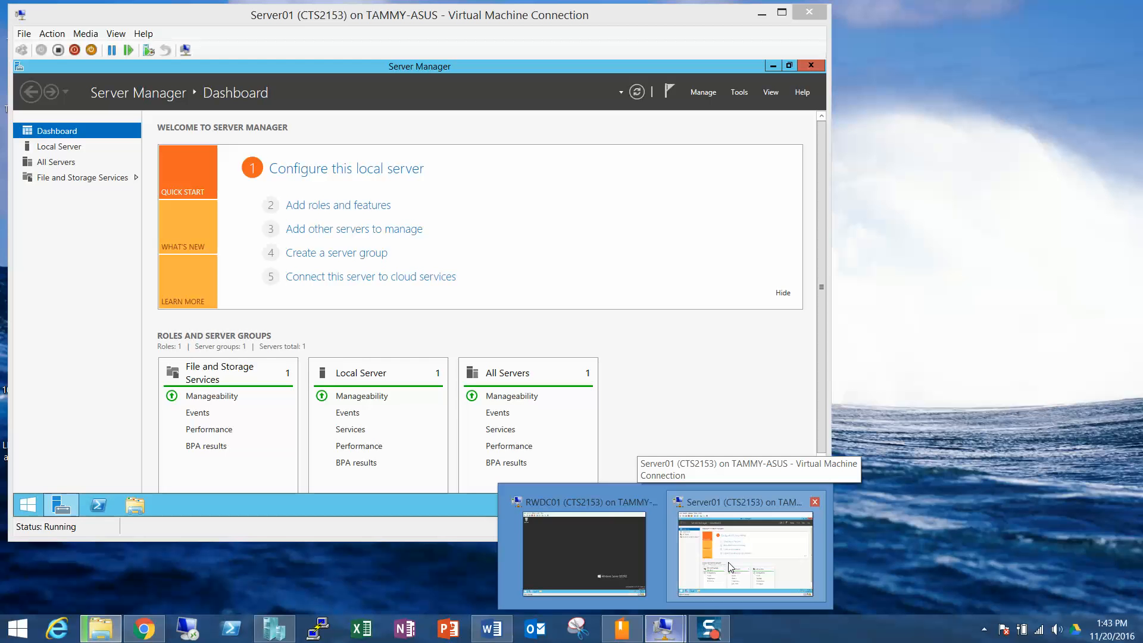
pyautogui.click(730, 565)
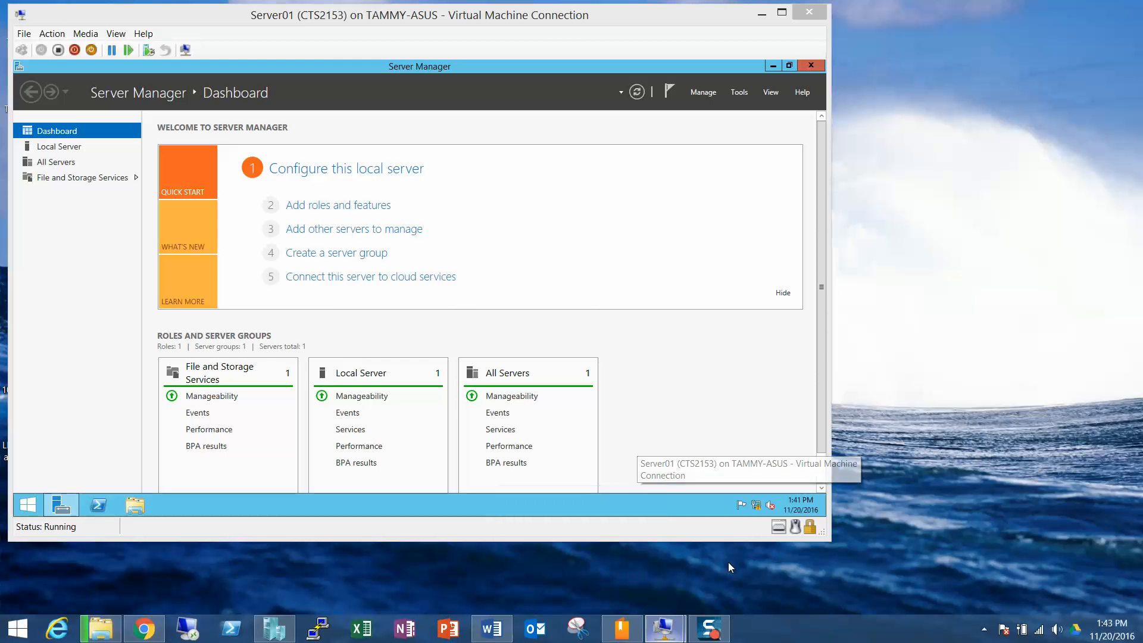
pyautogui.click(775, 68)
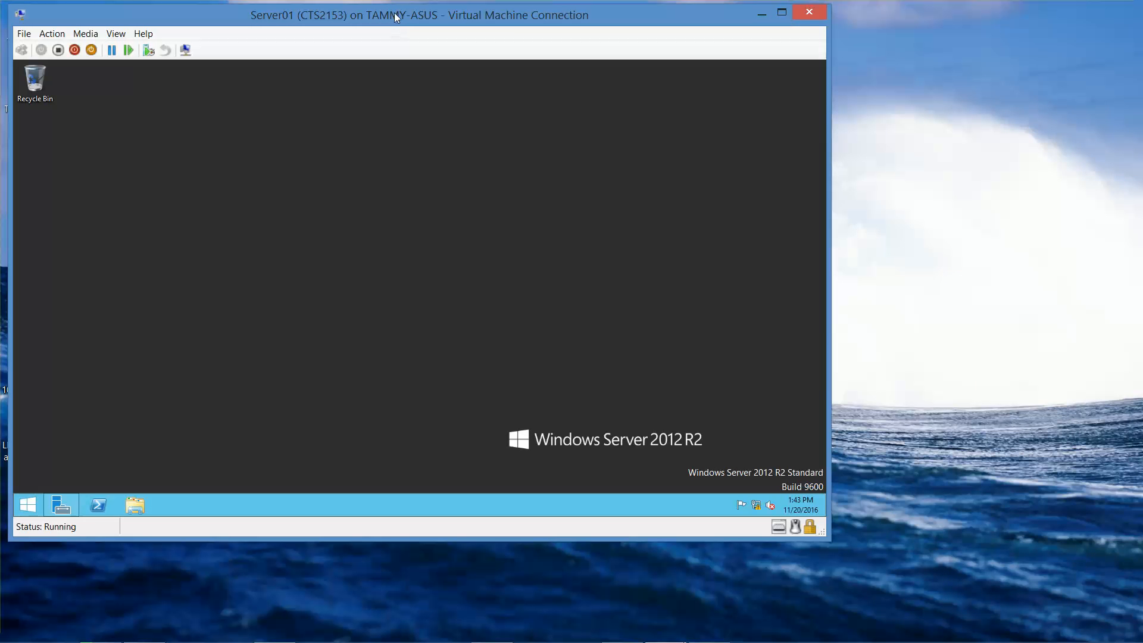
pyautogui.moveTo(395, 22); pyautogui.dragTo(125, 32)
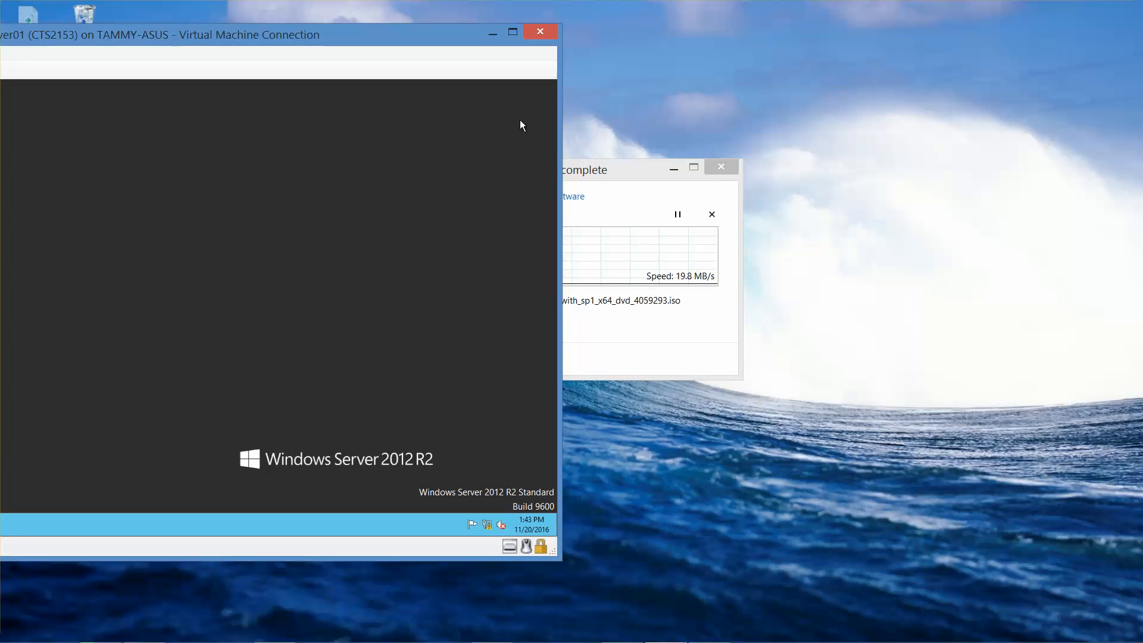
pyautogui.moveTo(604, 173); pyautogui.dragTo(987, 432)
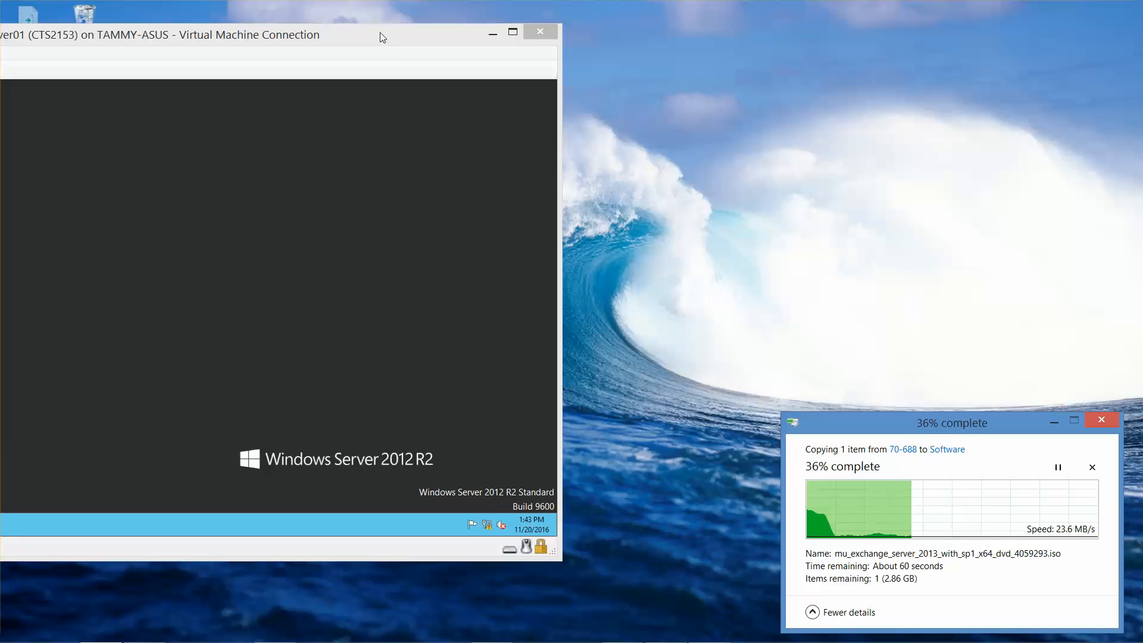
pyautogui.moveTo(380, 32); pyautogui.dragTo(573, 58)
pyautogui.moveTo(659, 31); pyautogui.dragTo(644, 10)
pyautogui.press('super+e')
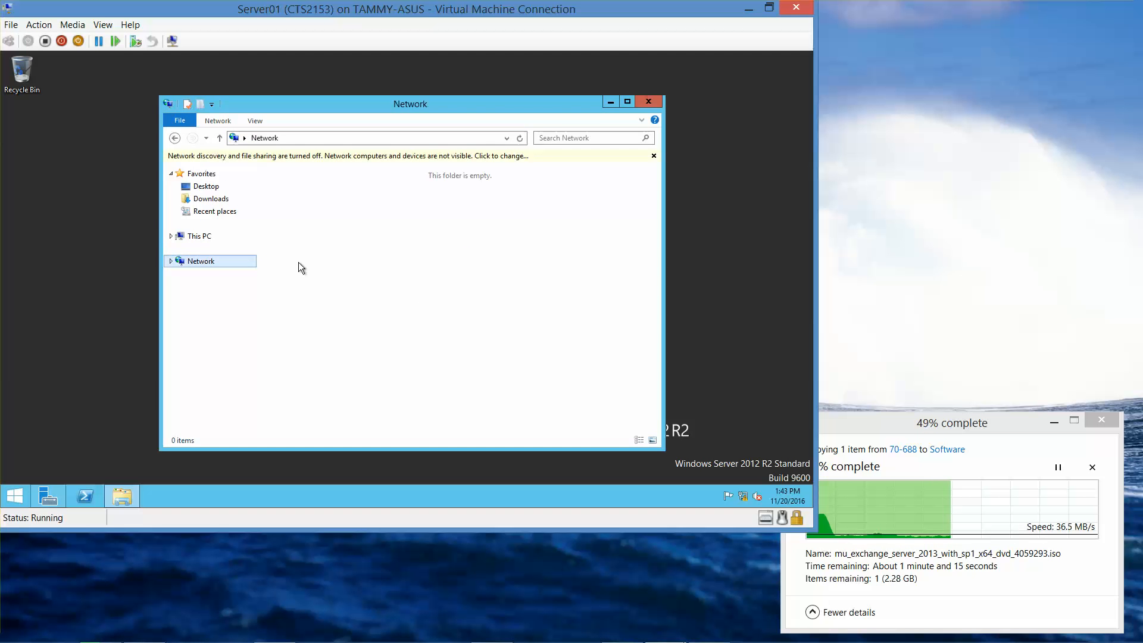
# Step: Turn on network discovery in Server01's Explorer and go to \\rwdc01\software
pyautogui.click(411, 156)
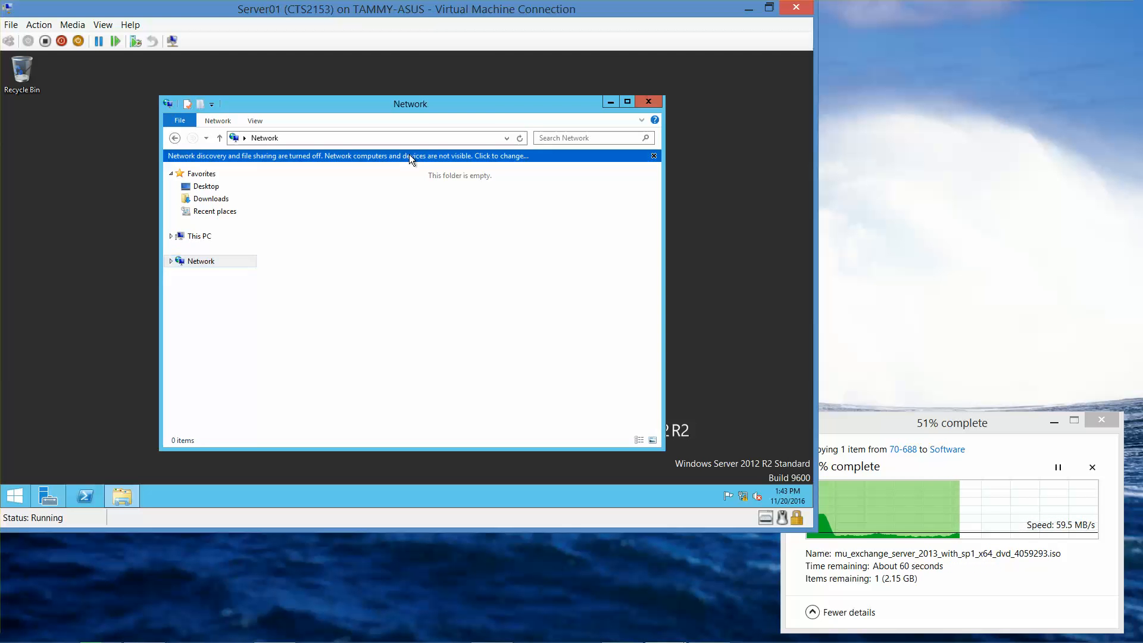
pyautogui.click(485, 164)
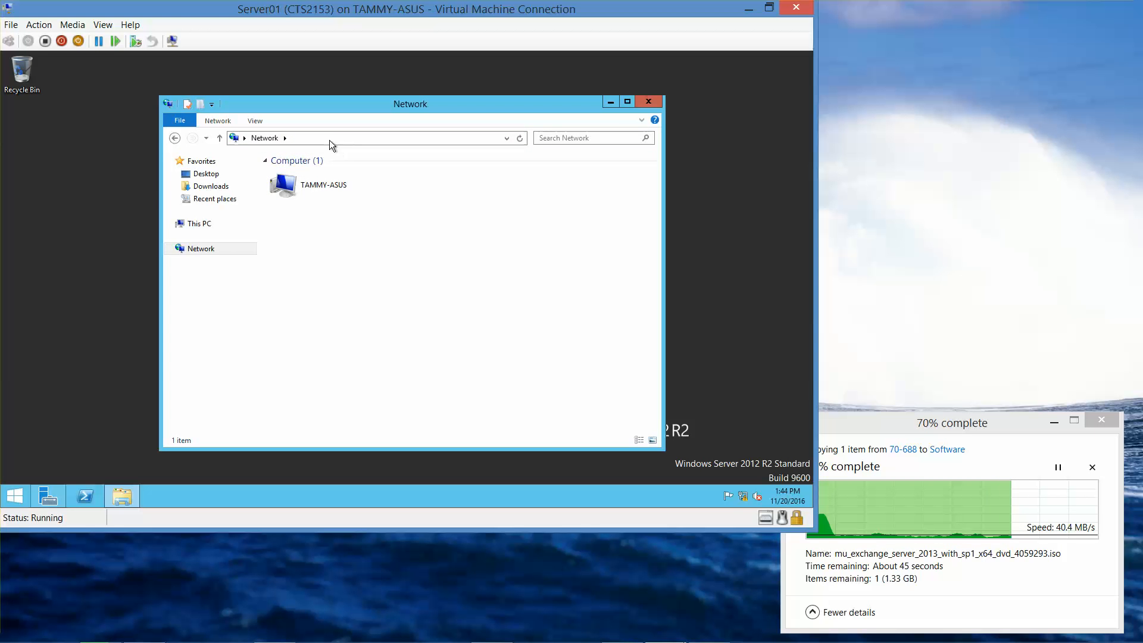
pyautogui.click(297, 141)
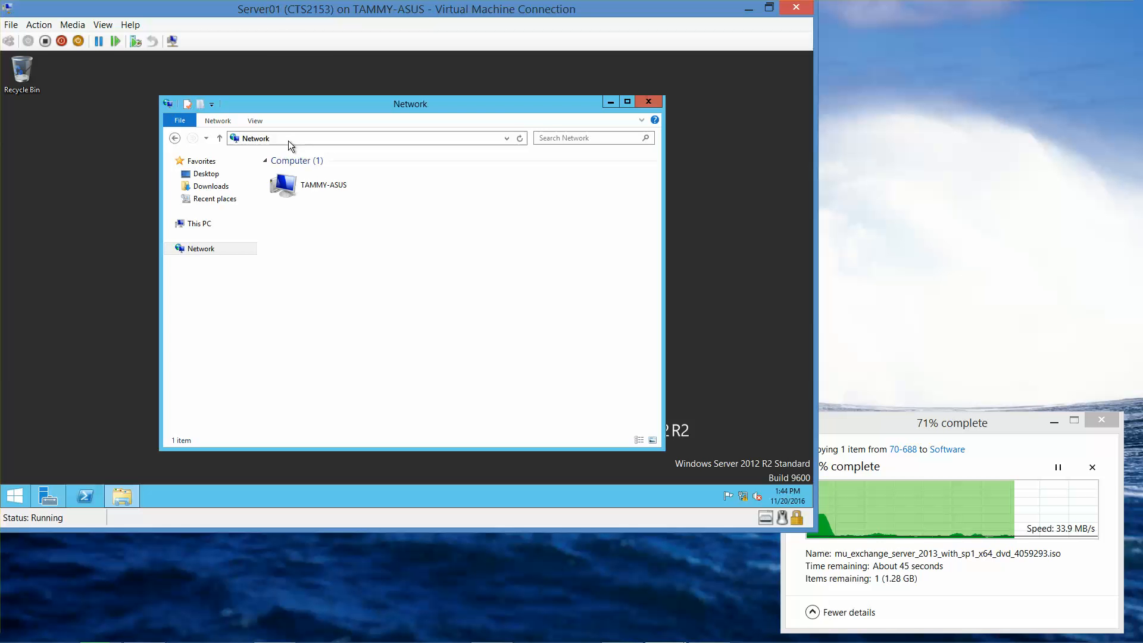
pyautogui.moveTo(297, 140); pyautogui.dragTo(106, 133)
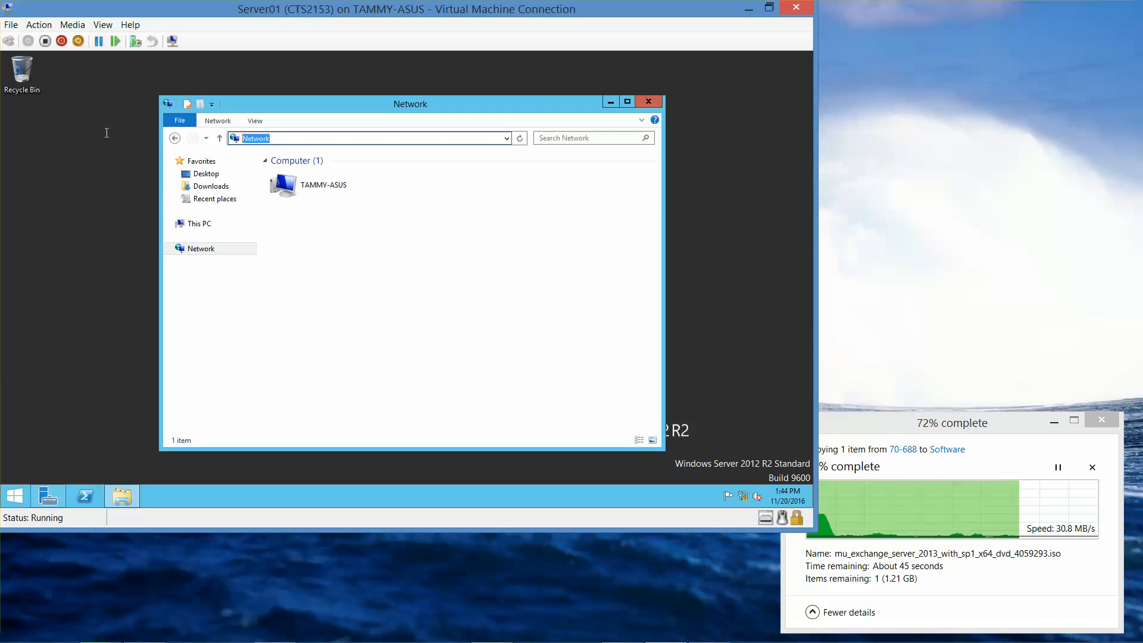
pyautogui.write('\\\\rw')
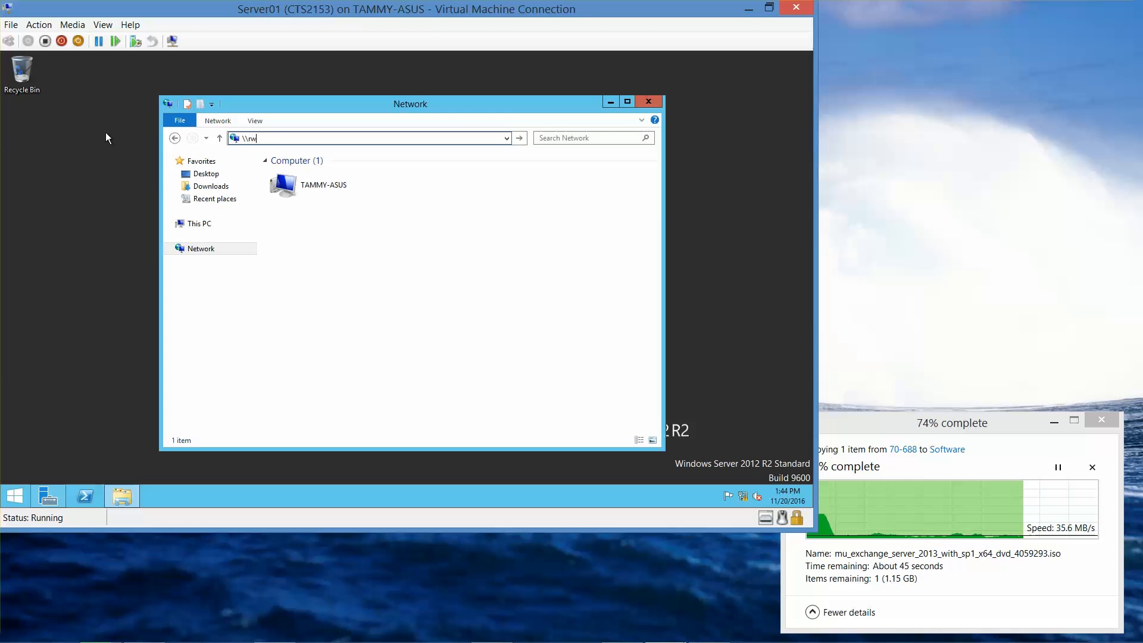
pyautogui.write('dc01')
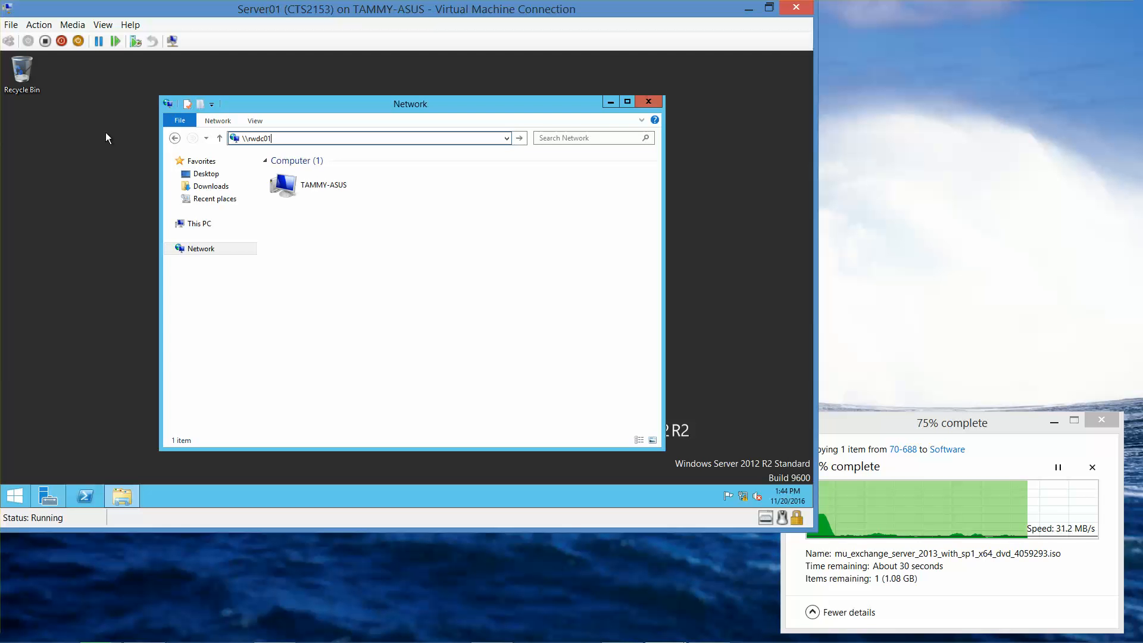
pyautogui.write('\\soft')
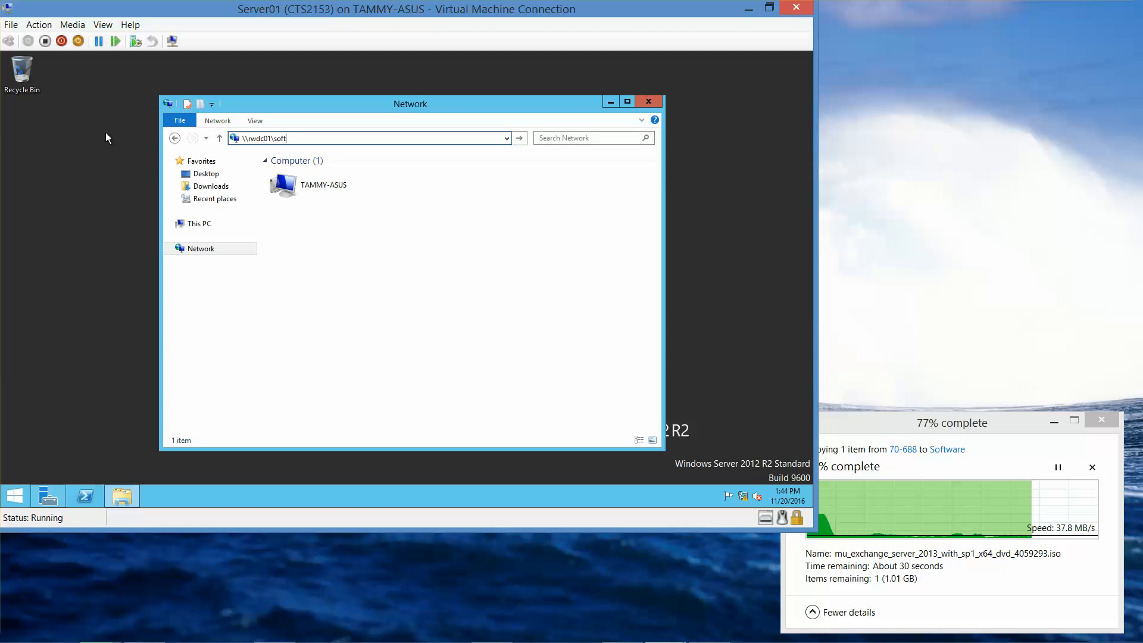
pyautogui.write('ware')
pyautogui.press('Return')
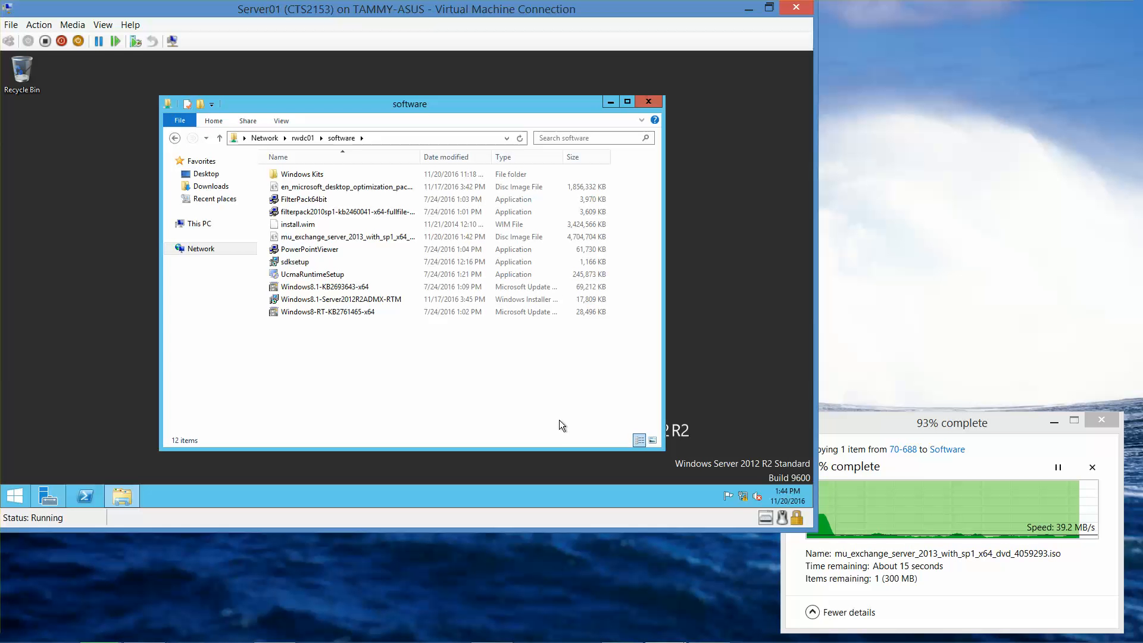
pyautogui.moveTo(666, 640)
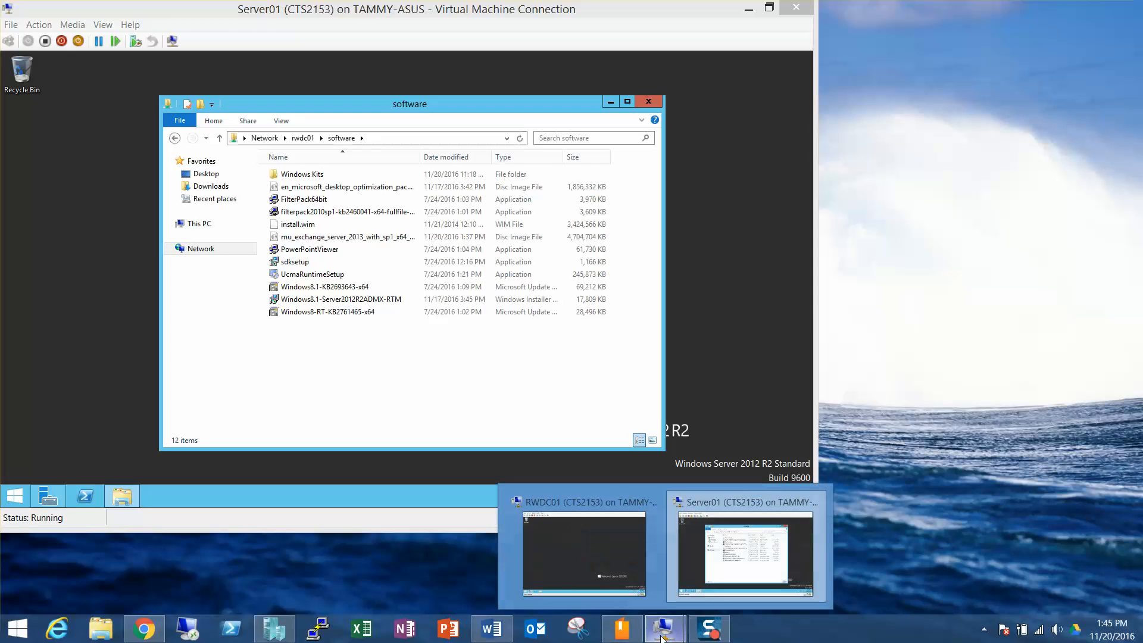
# Step: In RWDC01, open C:\Software and mount the Exchange 2013 disc image
pyautogui.click(598, 538)
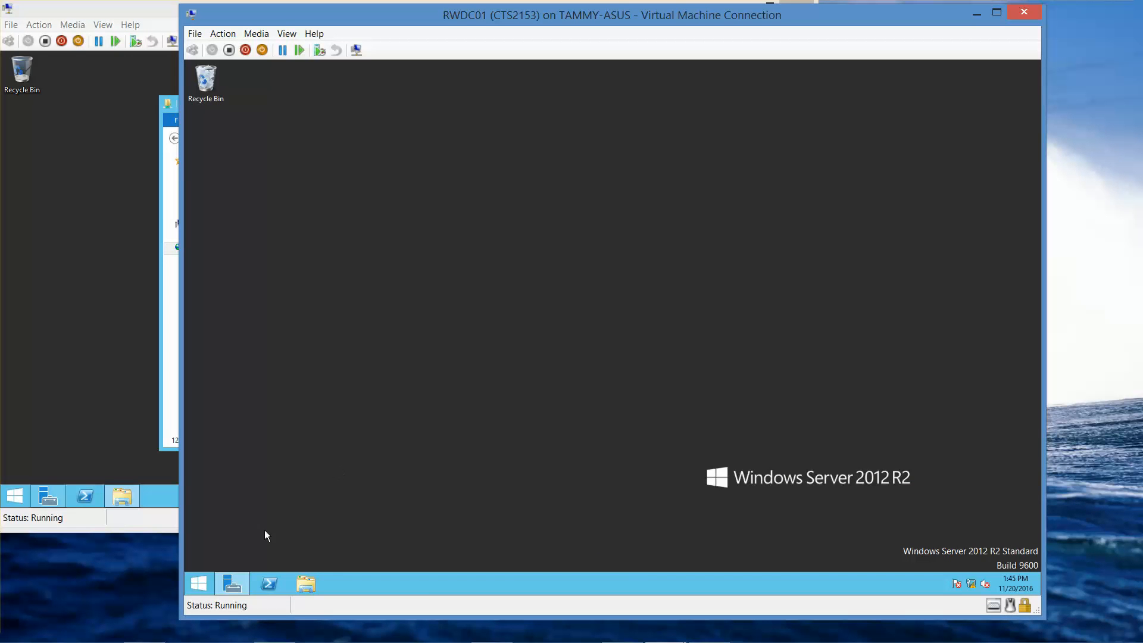
pyautogui.click(307, 584)
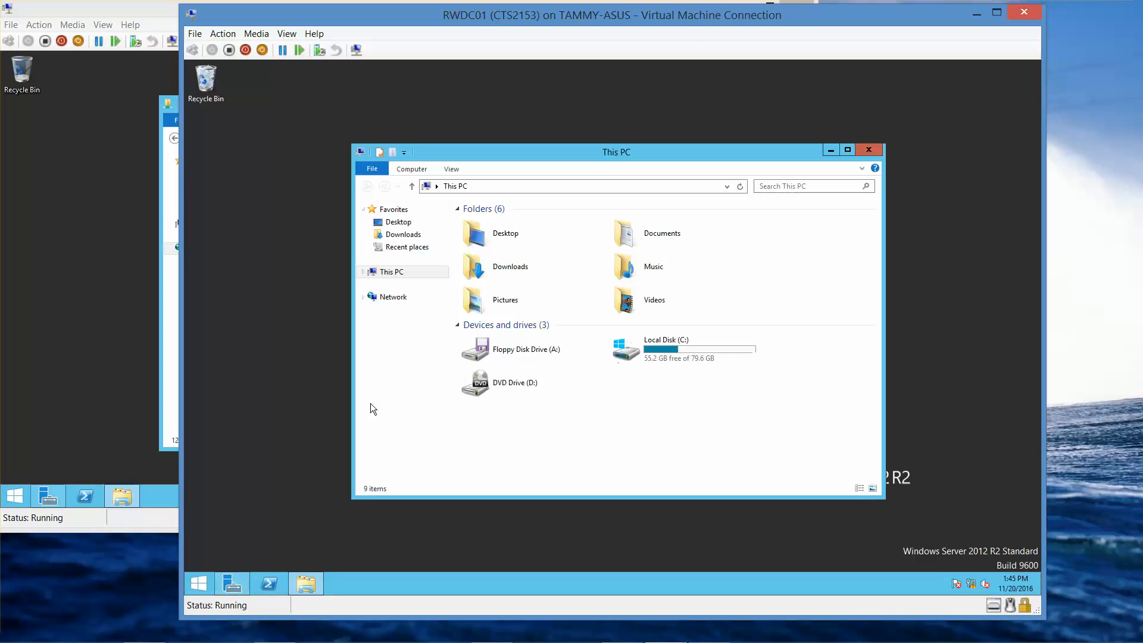
pyautogui.doubleClick(673, 349)
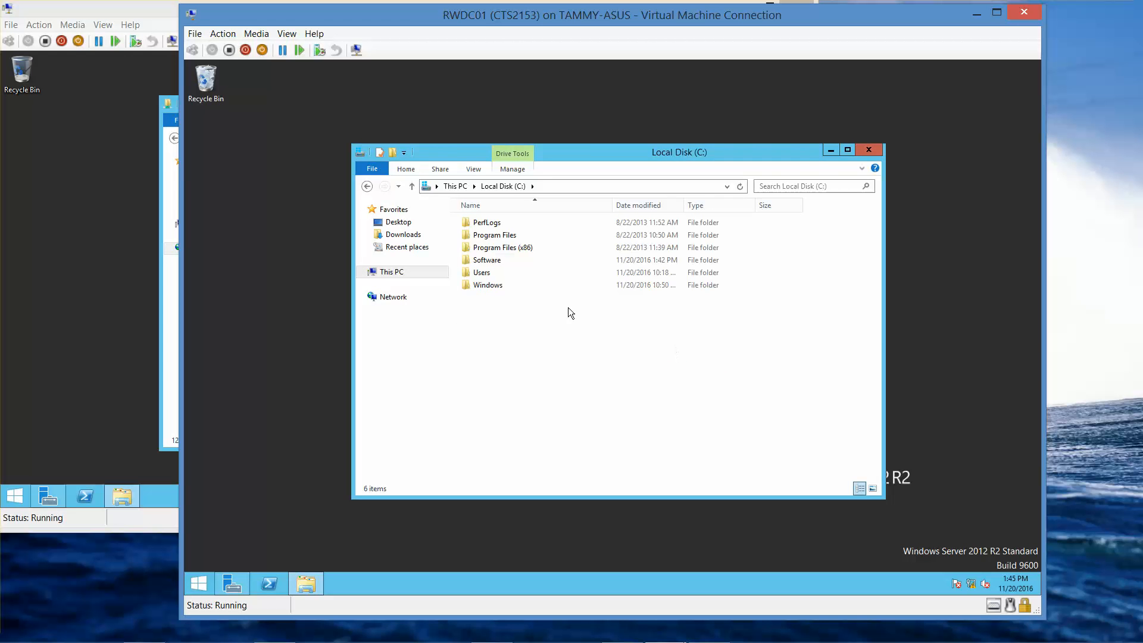
pyautogui.doubleClick(490, 262)
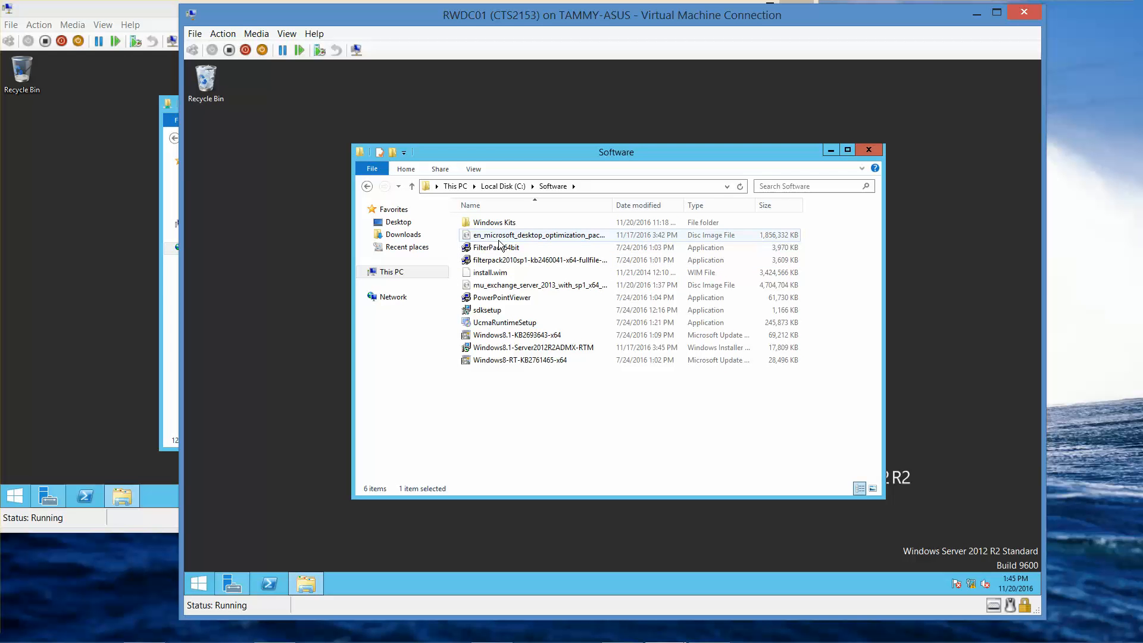
pyautogui.click(504, 289)
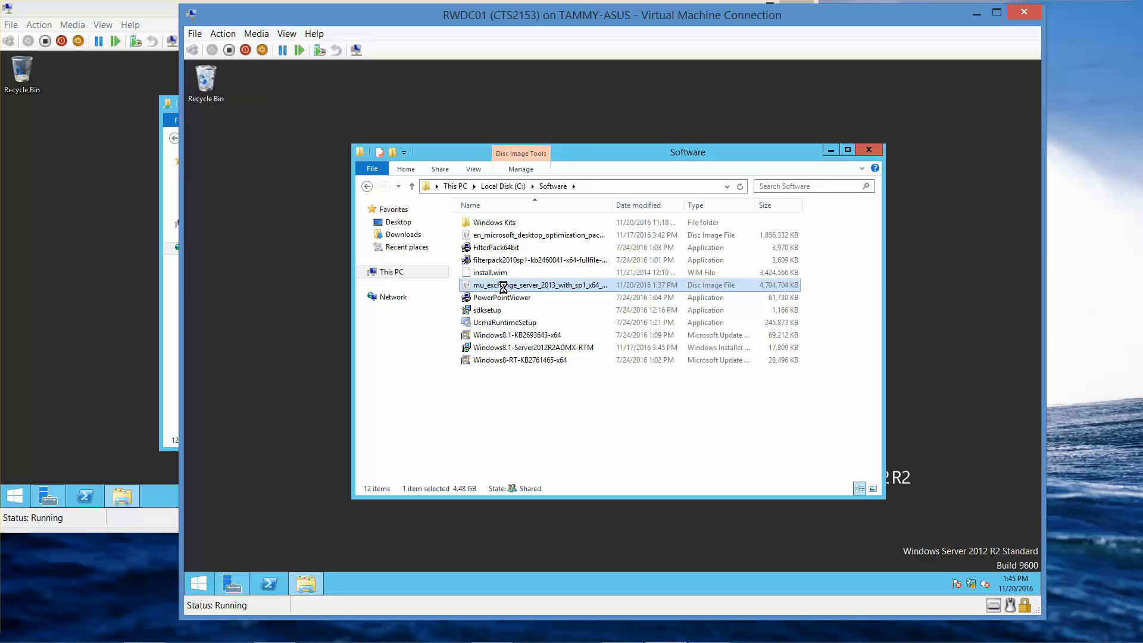
pyautogui.rightClick(503, 287)
pyautogui.click(529, 296)
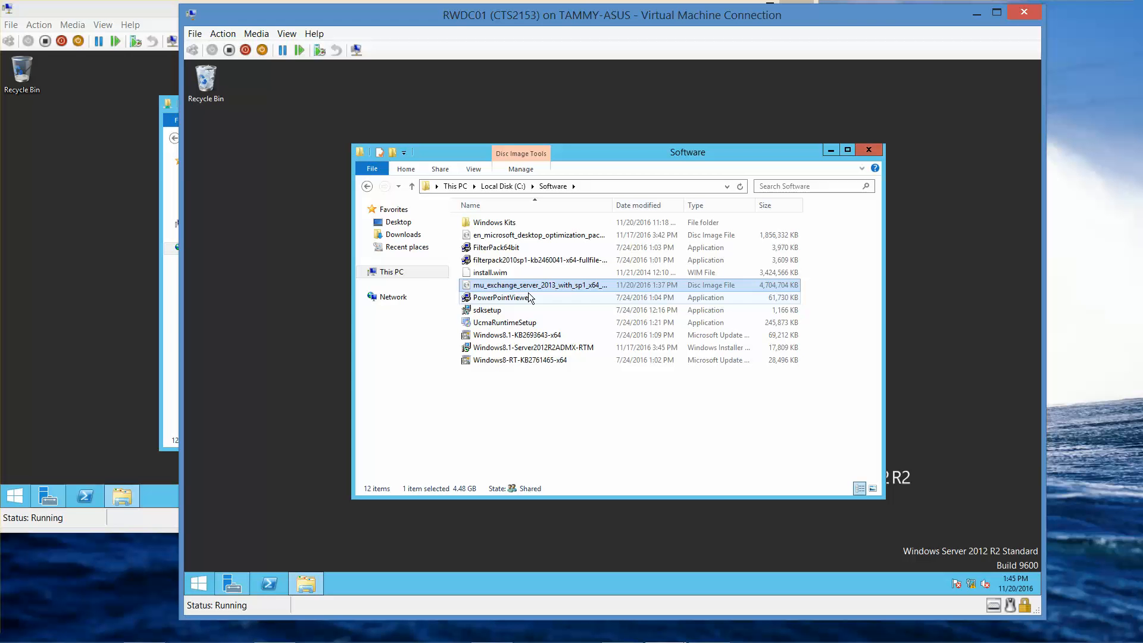
# Step: Dismiss the mount error and check the contents of DVD Drive (E:) EXCH2013SP1
pyautogui.click(387, 273)
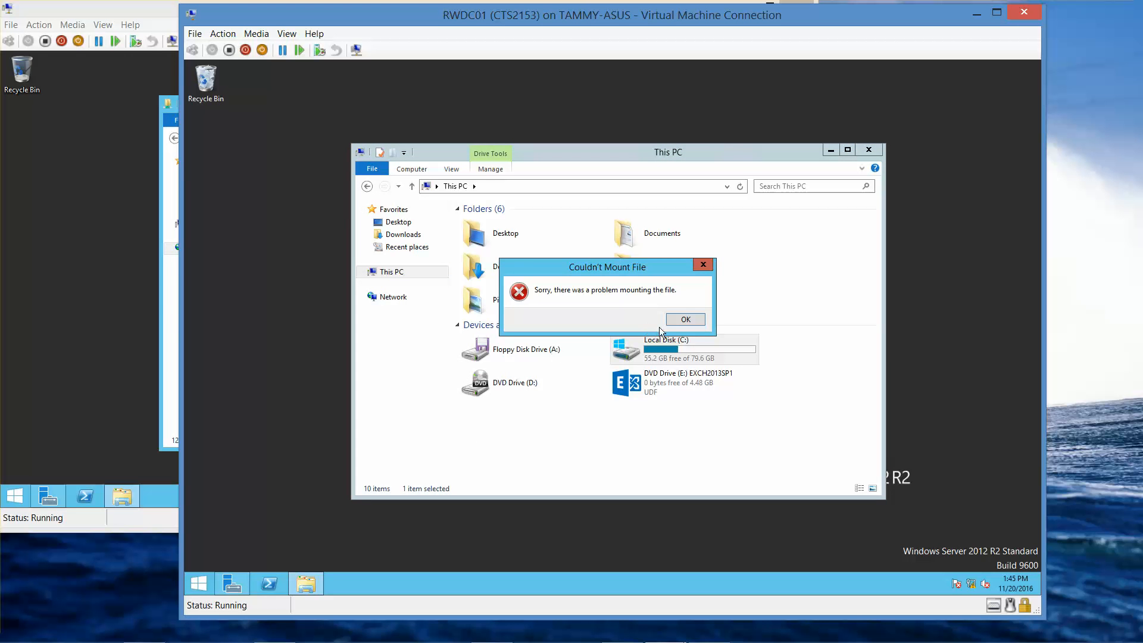
pyautogui.click(686, 320)
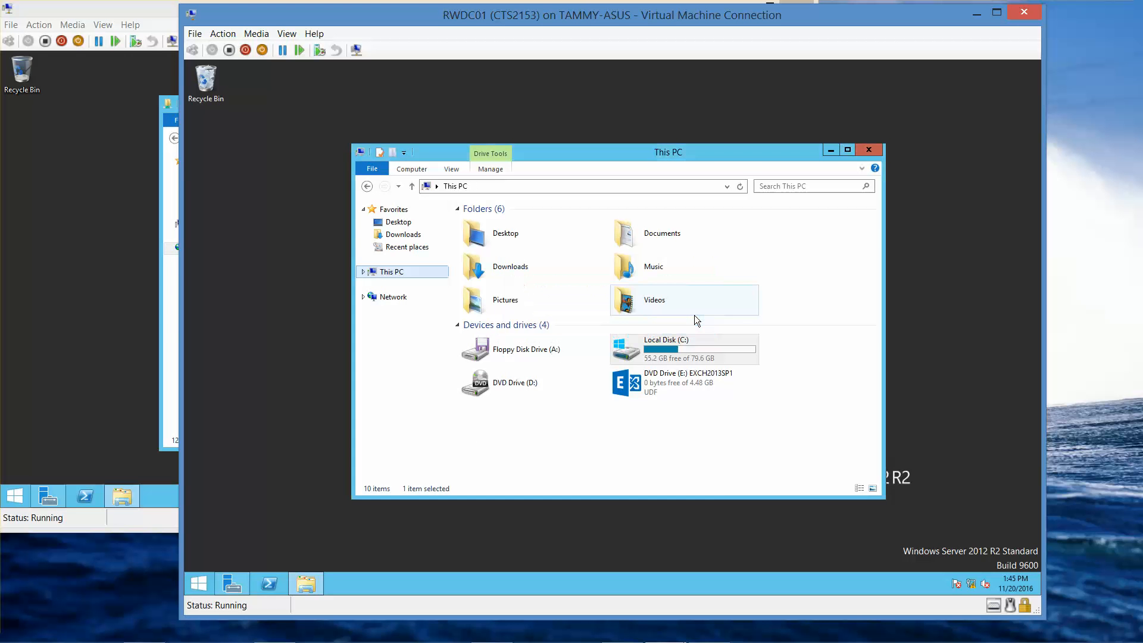
pyautogui.click(673, 384)
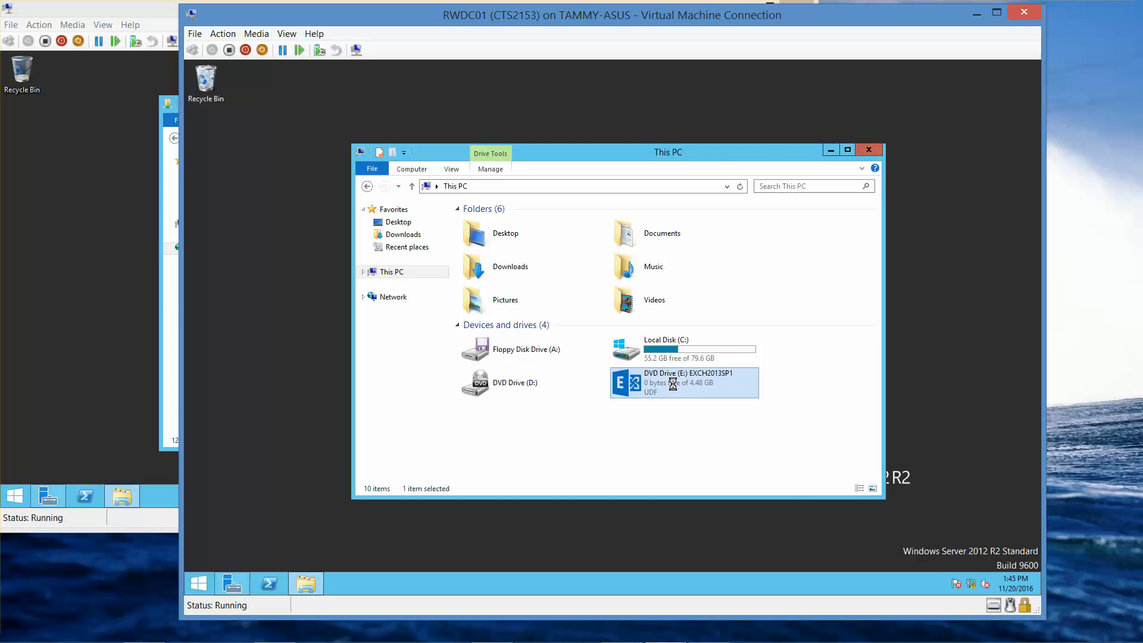
pyautogui.rightClick(673, 386)
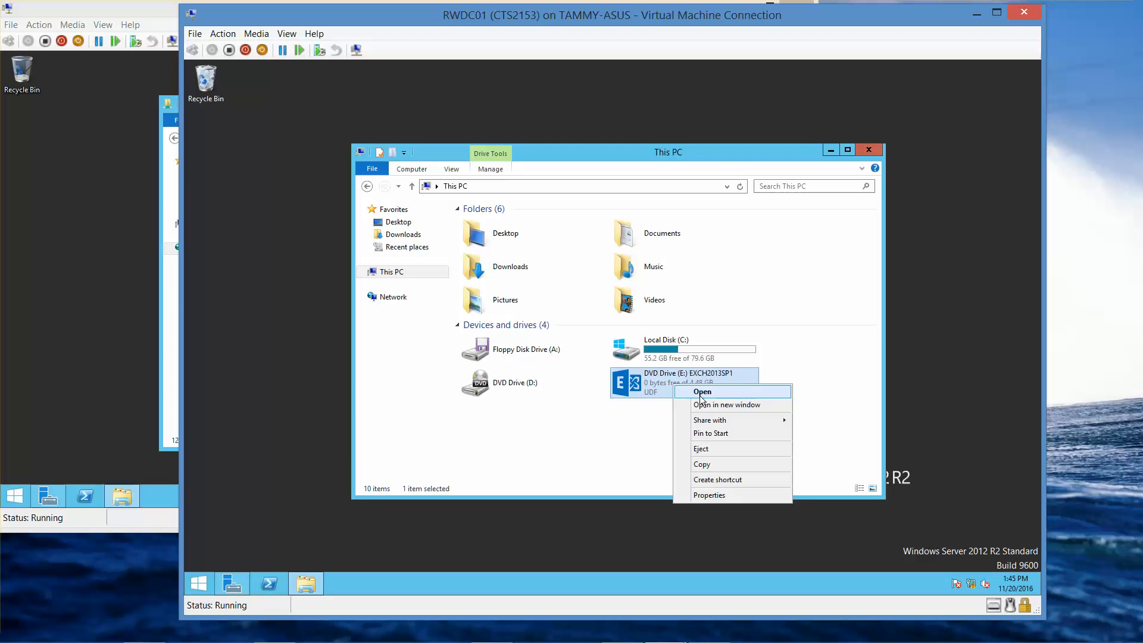
pyautogui.click(701, 394)
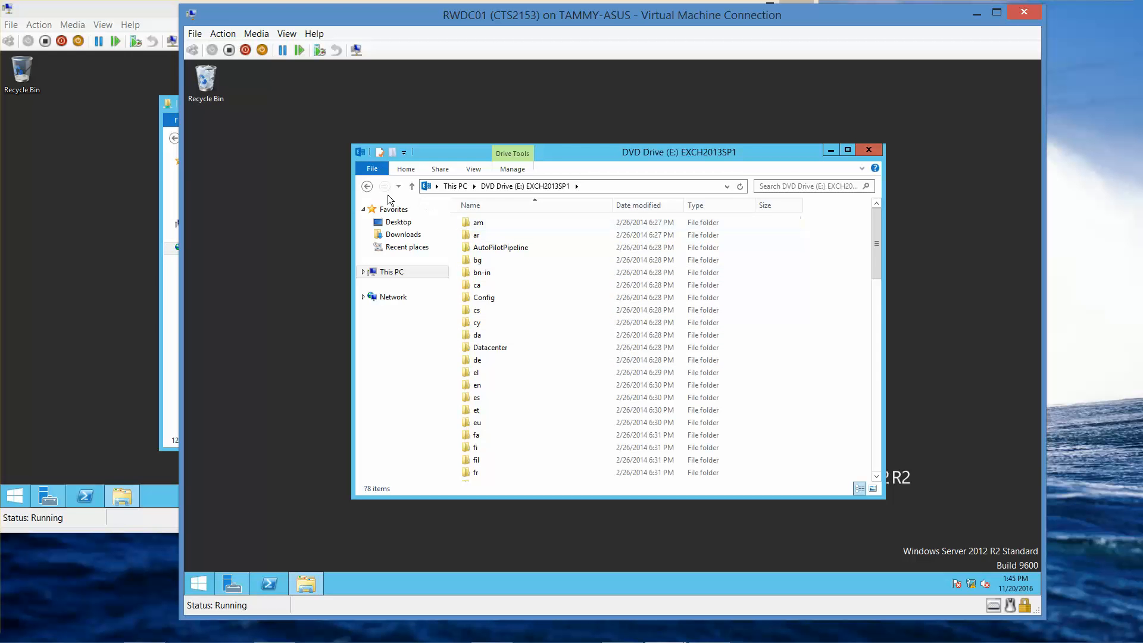
pyautogui.click(367, 187)
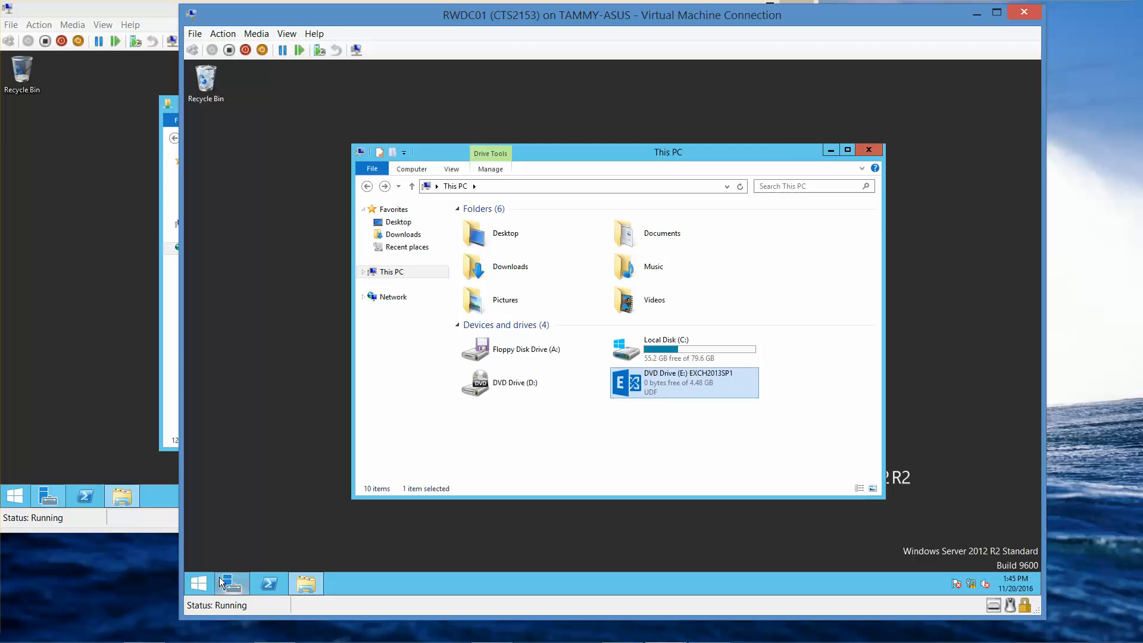
# Step: Search for cmd and launch Command Prompt as administrator on RWDC01
pyautogui.click(192, 584)
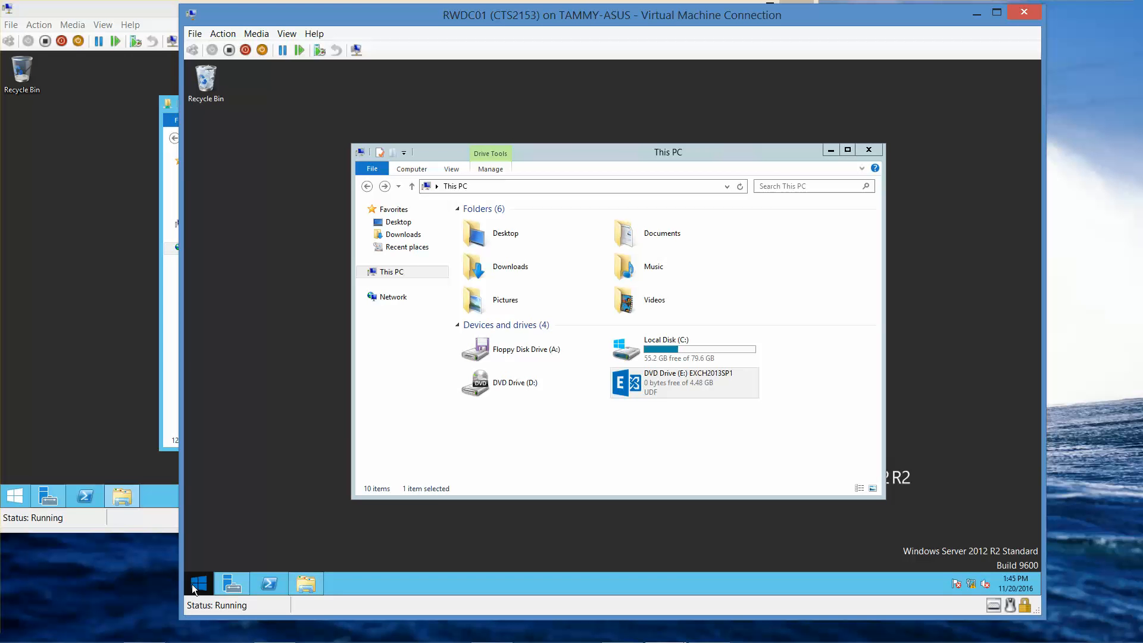
pyautogui.rightClick(192, 584)
pyautogui.click(252, 546)
pyautogui.write('cmd')
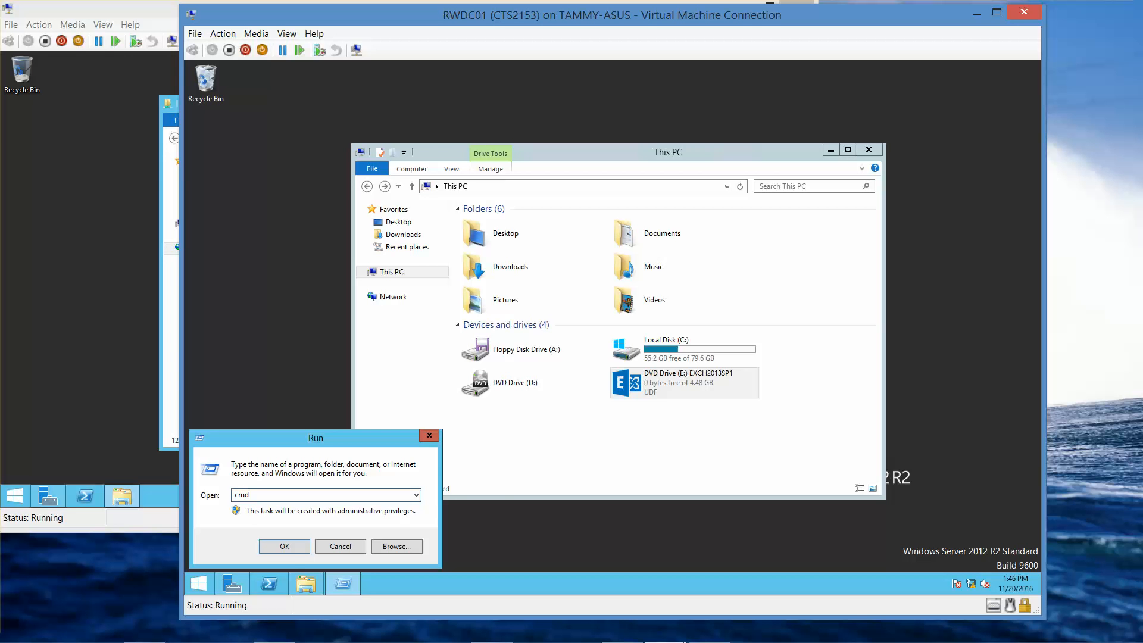
pyautogui.click(343, 550)
pyautogui.rightClick(201, 582)
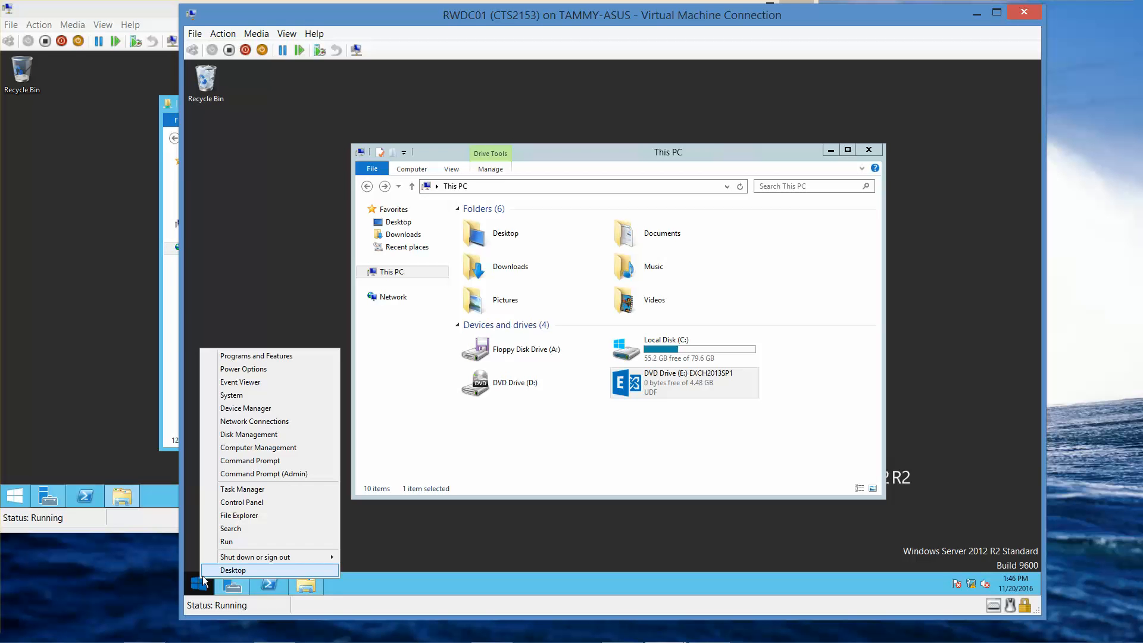
pyautogui.click(247, 530)
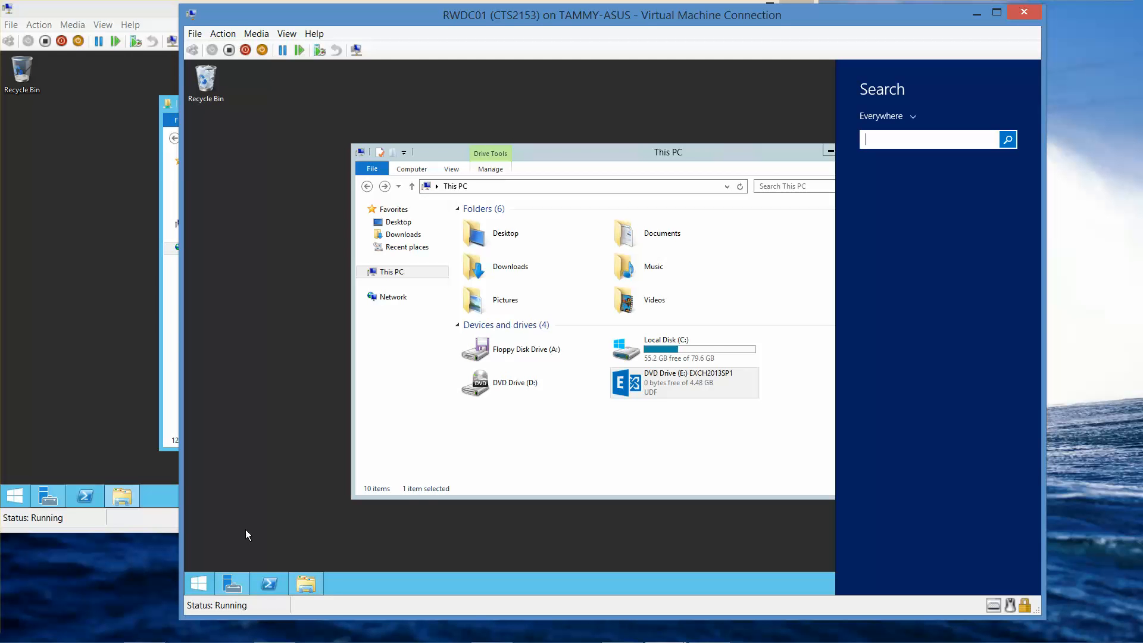
pyautogui.write('cmd')
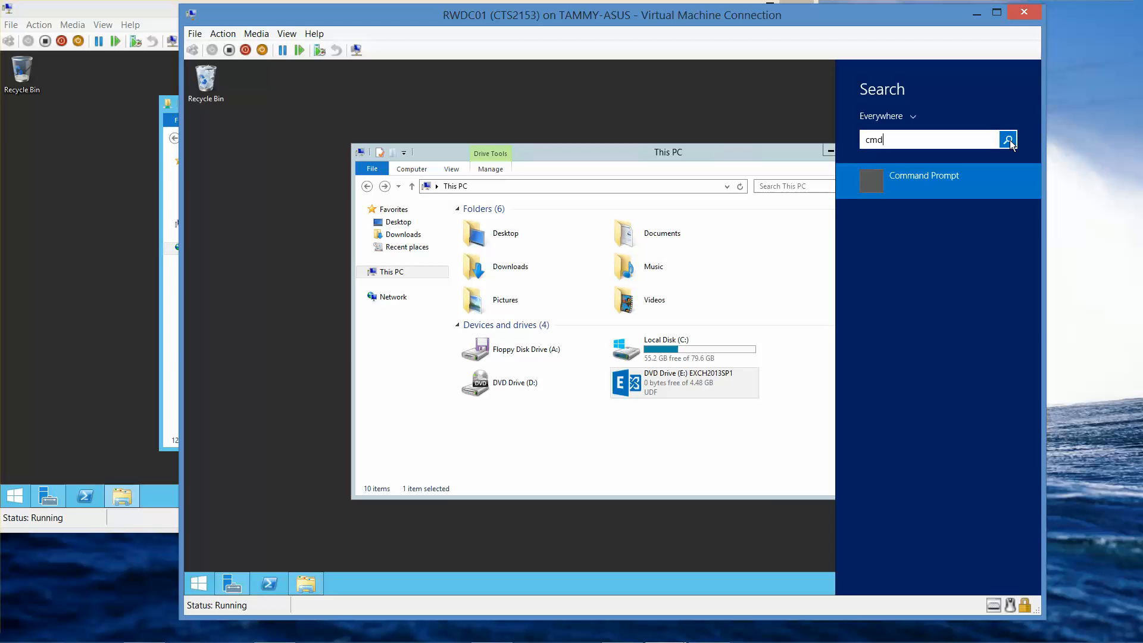
pyautogui.rightClick(876, 177)
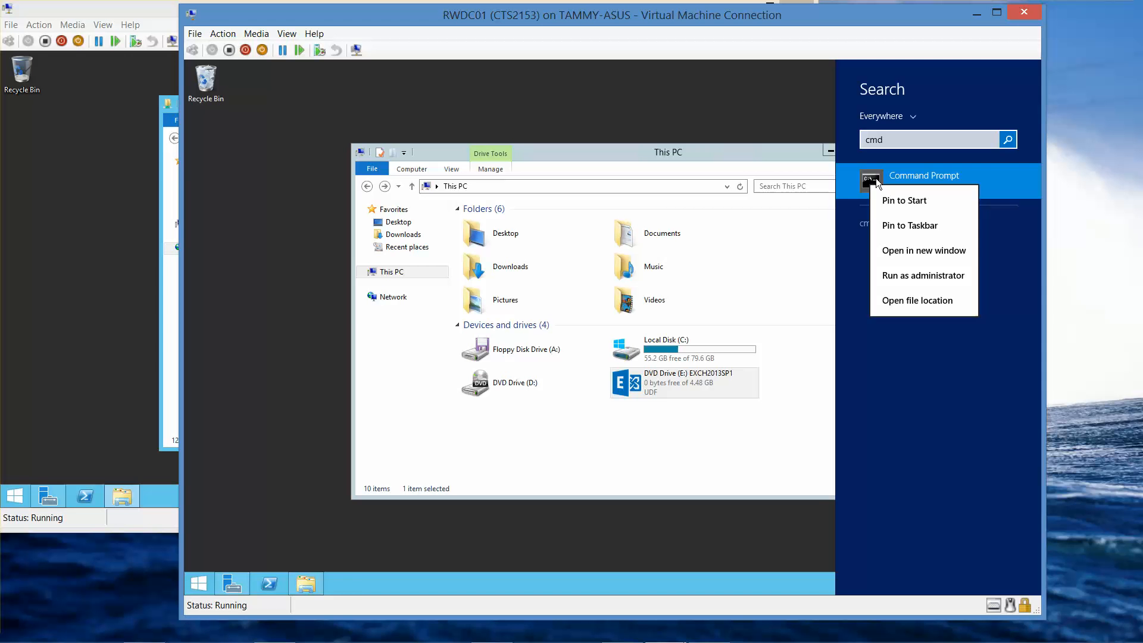
pyautogui.click(899, 277)
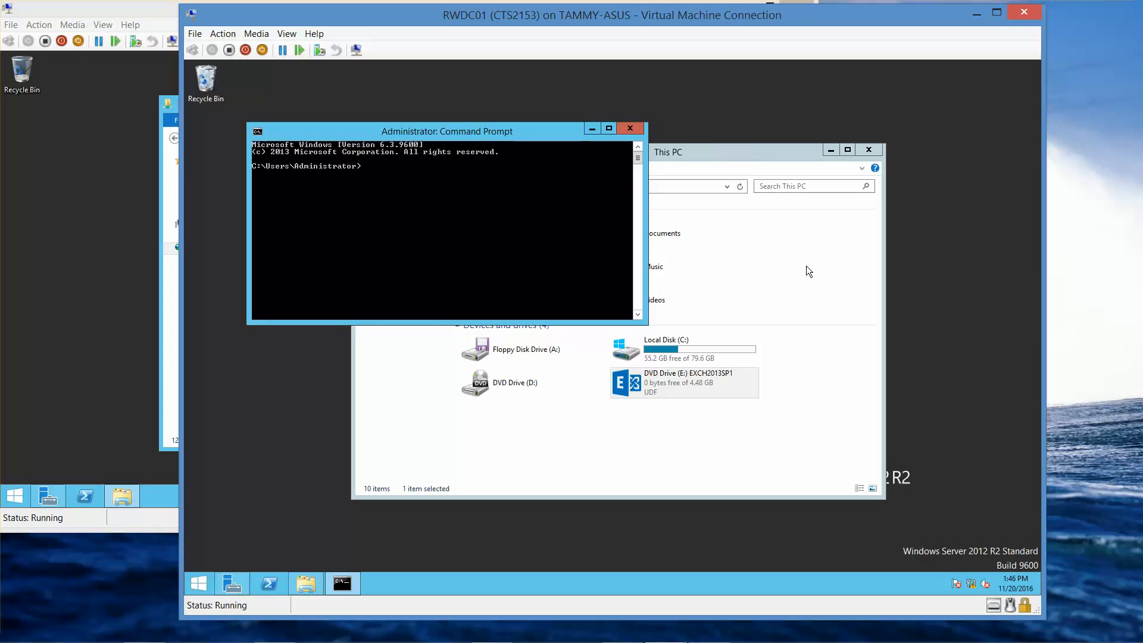
# Step: Set the Command Prompt font to Consolas at size 24
pyautogui.rightClick(501, 134)
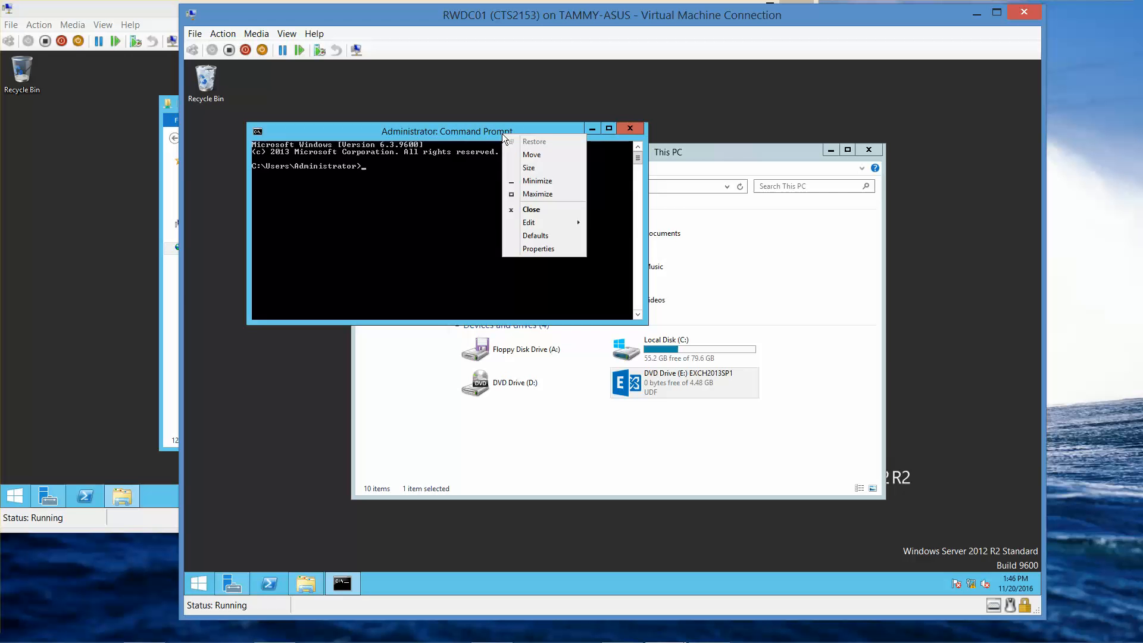
pyautogui.click(524, 250)
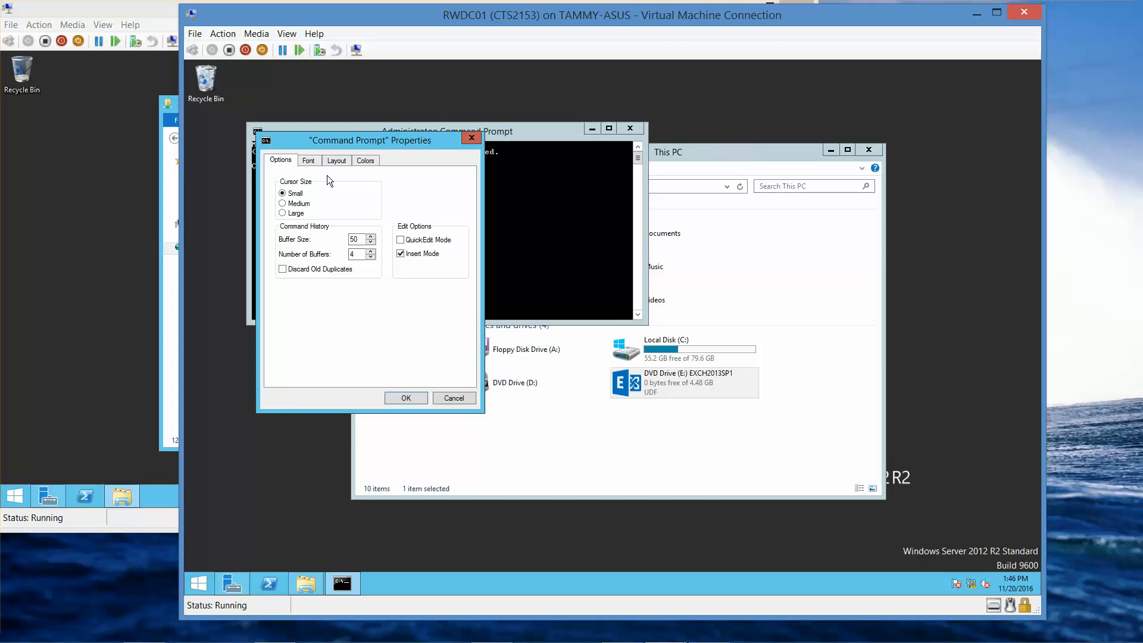
pyautogui.click(309, 161)
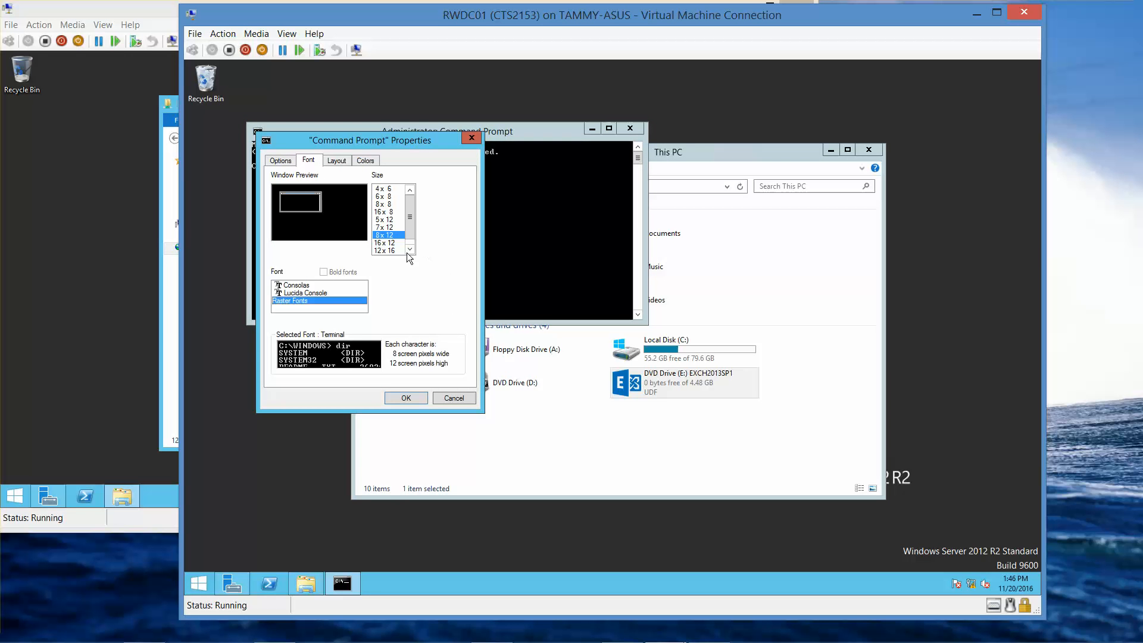
pyautogui.click(333, 286)
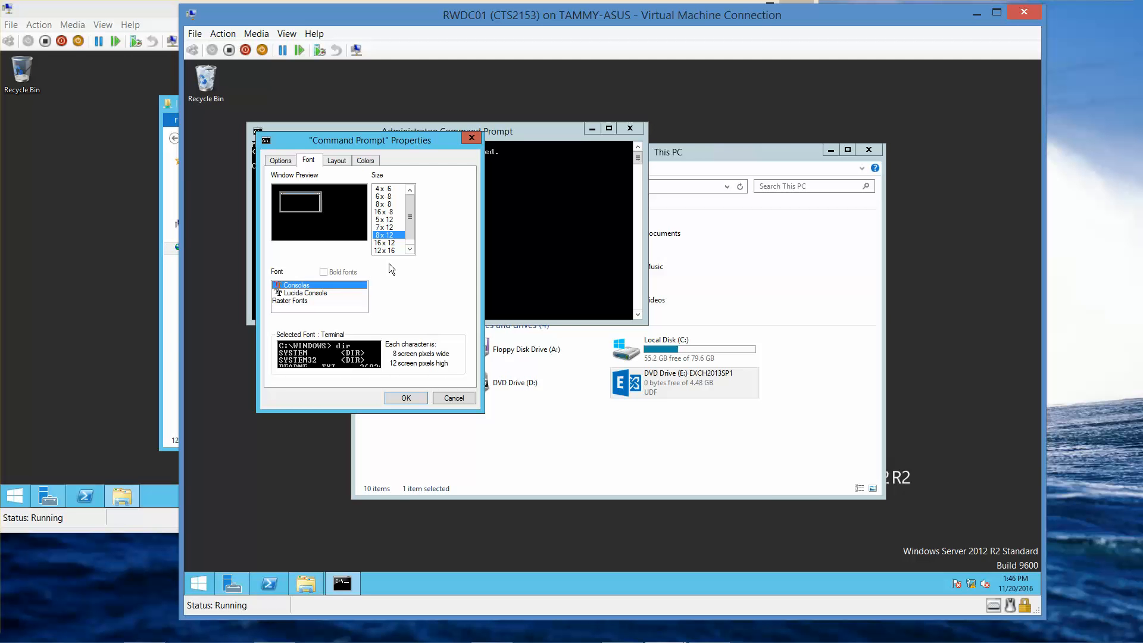
pyautogui.click(378, 239)
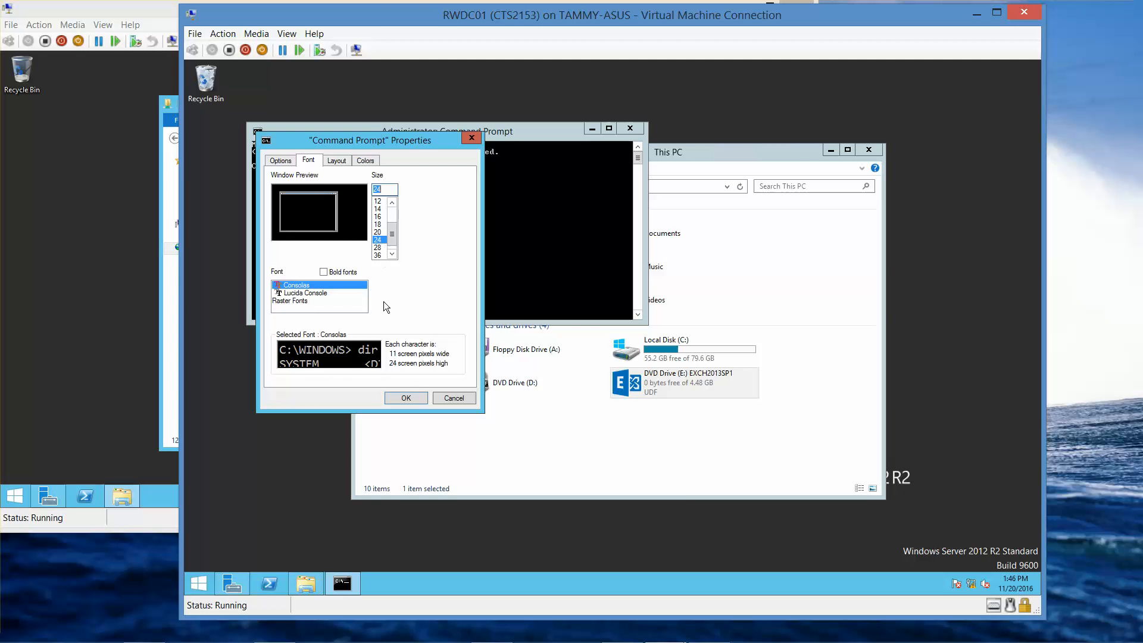
pyautogui.click(401, 399)
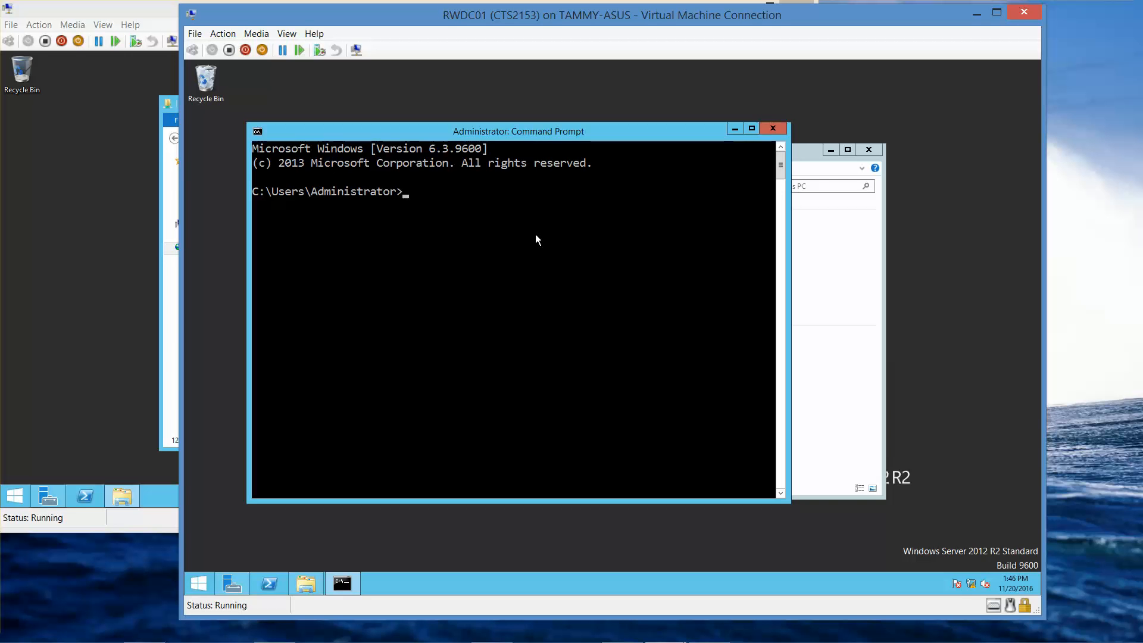
# Step: Run e:\setup /PrepareAD /OrganizationName: "Contoso" /IAcceptExchangeServerLicenseTerms in the admin Command Prompt
pyautogui.write('e:\\setup /PrepareAD /Organ')
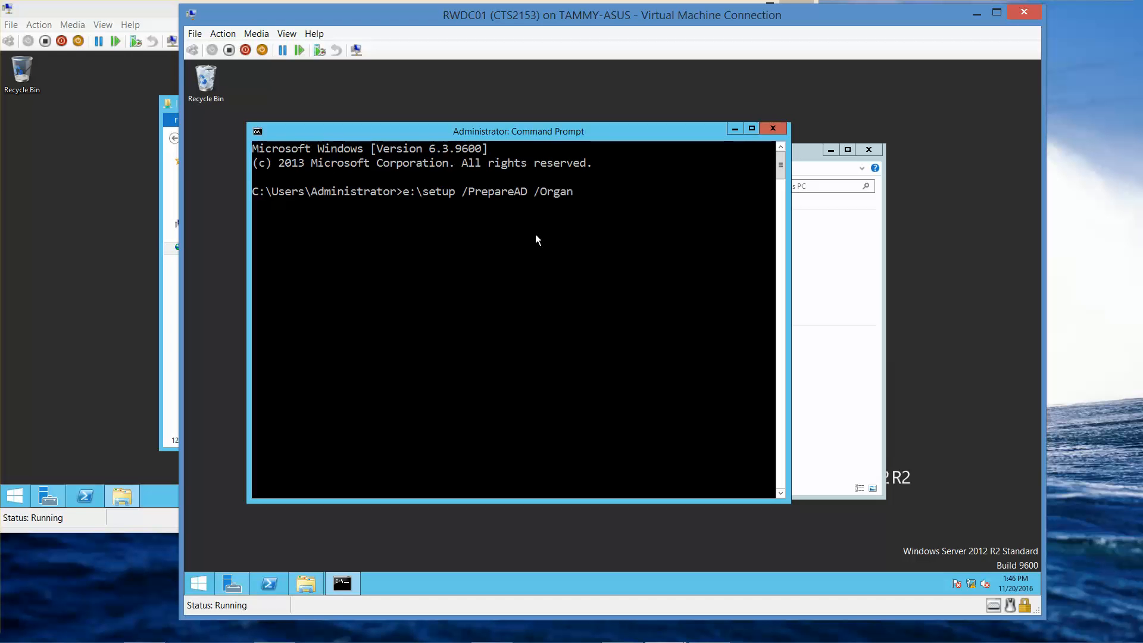
pyautogui.write('izationName: "Contoso" ')
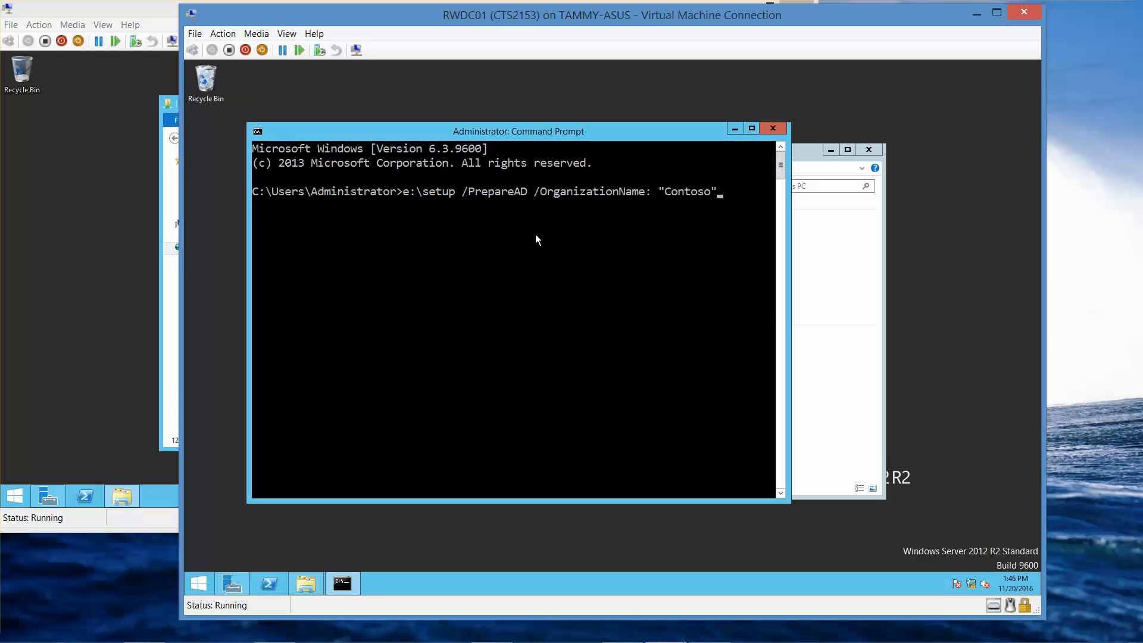
pyautogui.write('/IAcceptExchangeServerLi')
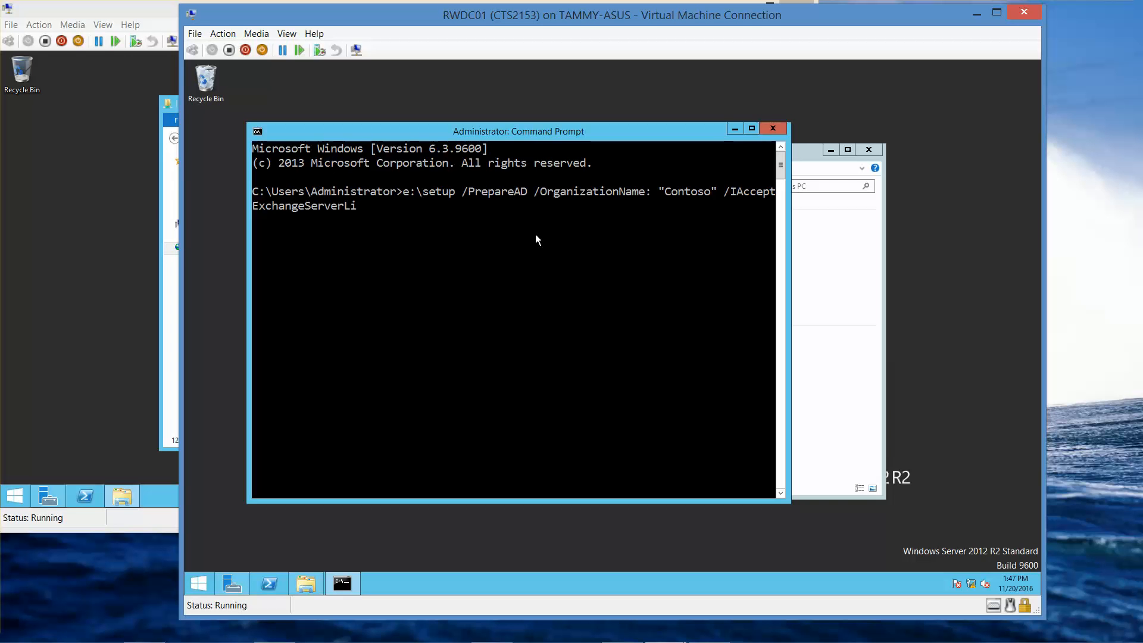
pyautogui.write('cense')
pyautogui.write('Terms')
pyautogui.press('Return')
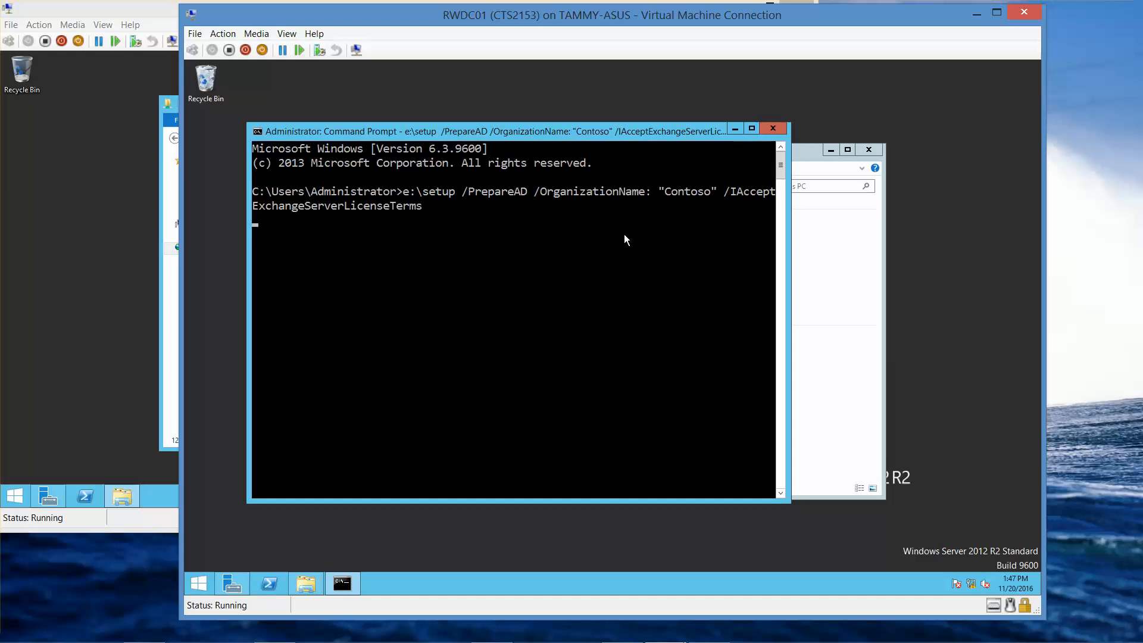
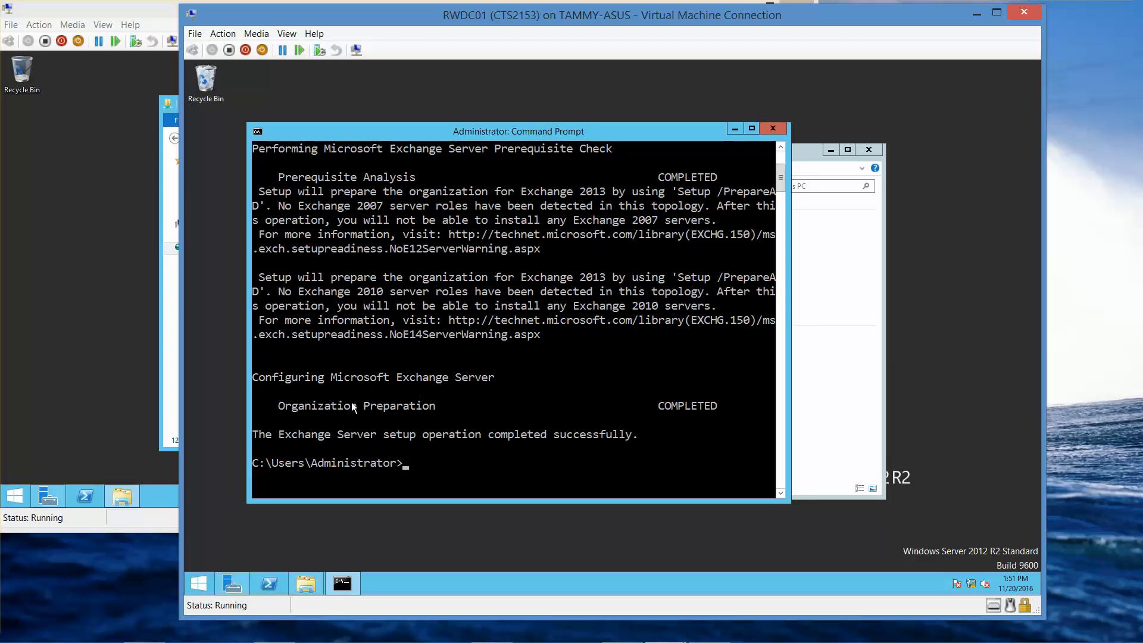
# Step: Bring the Server01 virtual machine window, showing the rwdc01 software share, to the front
pyautogui.click(117, 13)
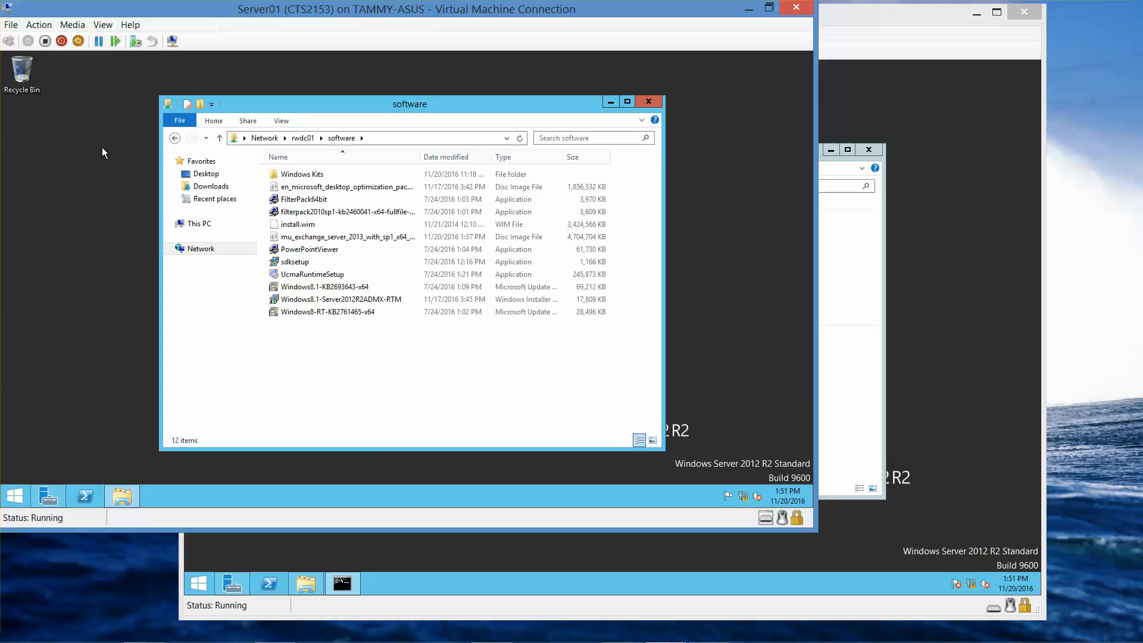
# Step: Launch Add Roles and Features from Server Manager's Manage menu on Server01
pyautogui.click(50, 496)
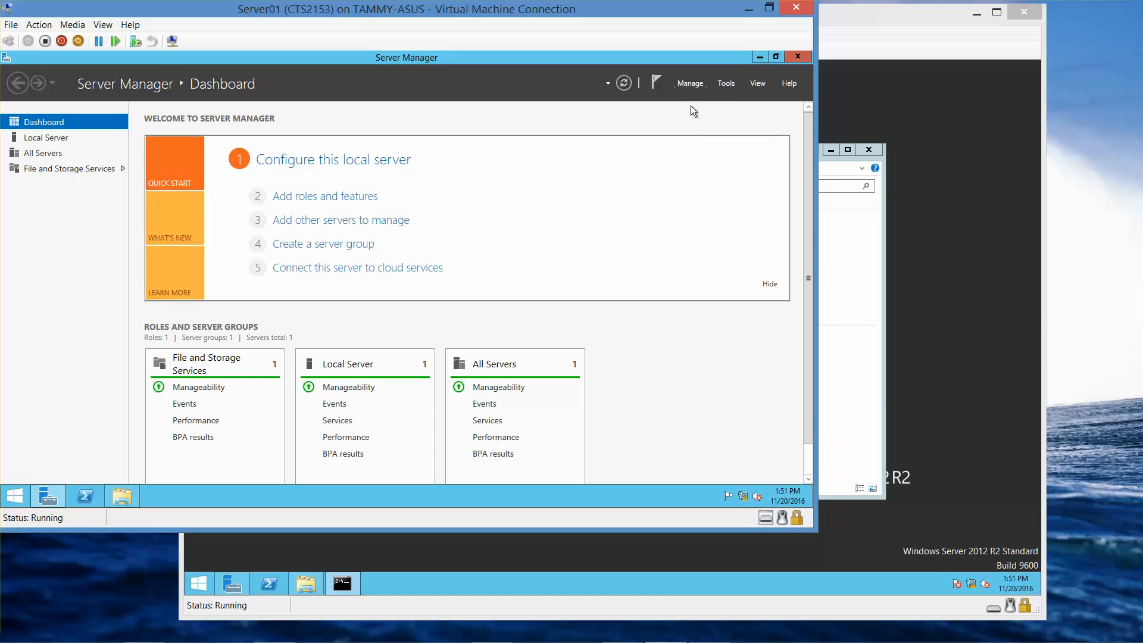
pyautogui.click(690, 85)
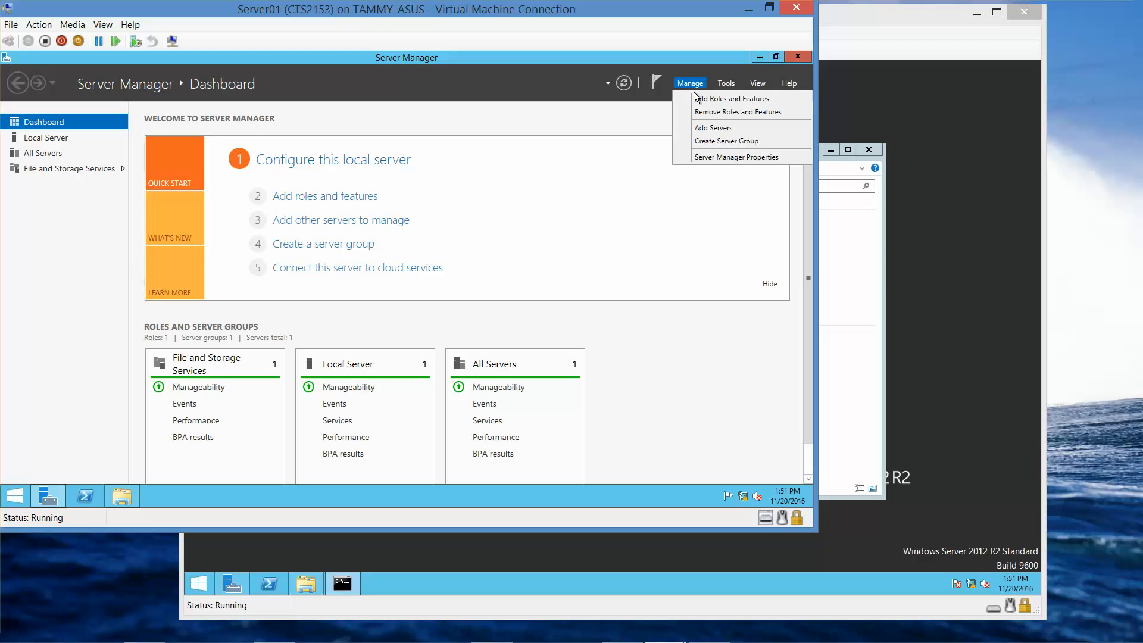
pyautogui.click(699, 98)
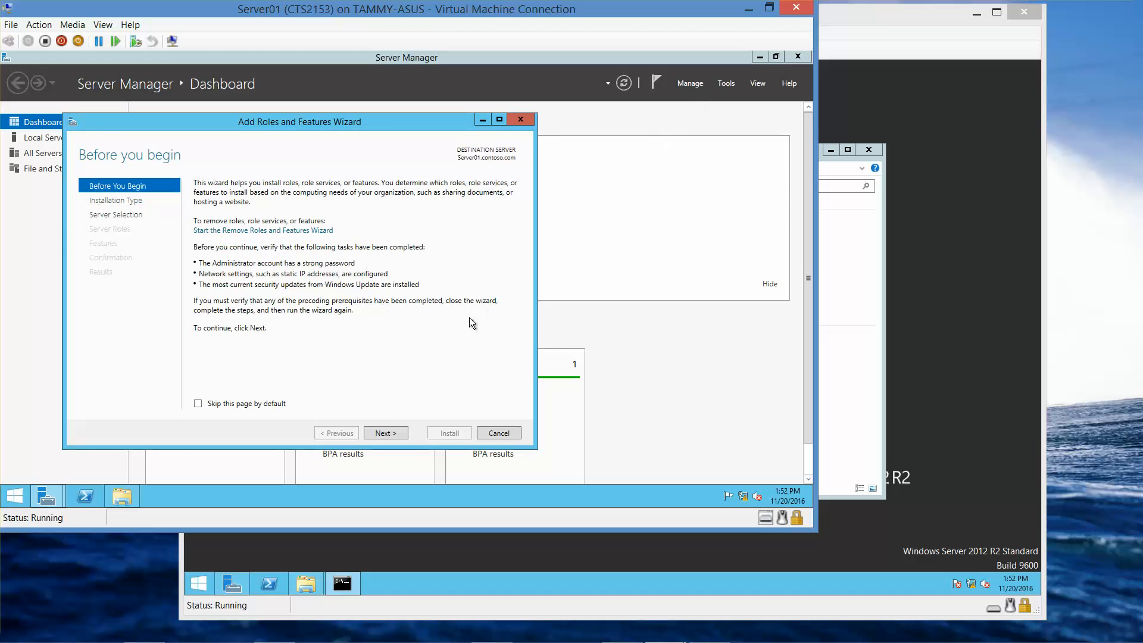
# Step: Keep role-based installation and select Web Server (IIS) along with its required management tools
pyautogui.click(387, 433)
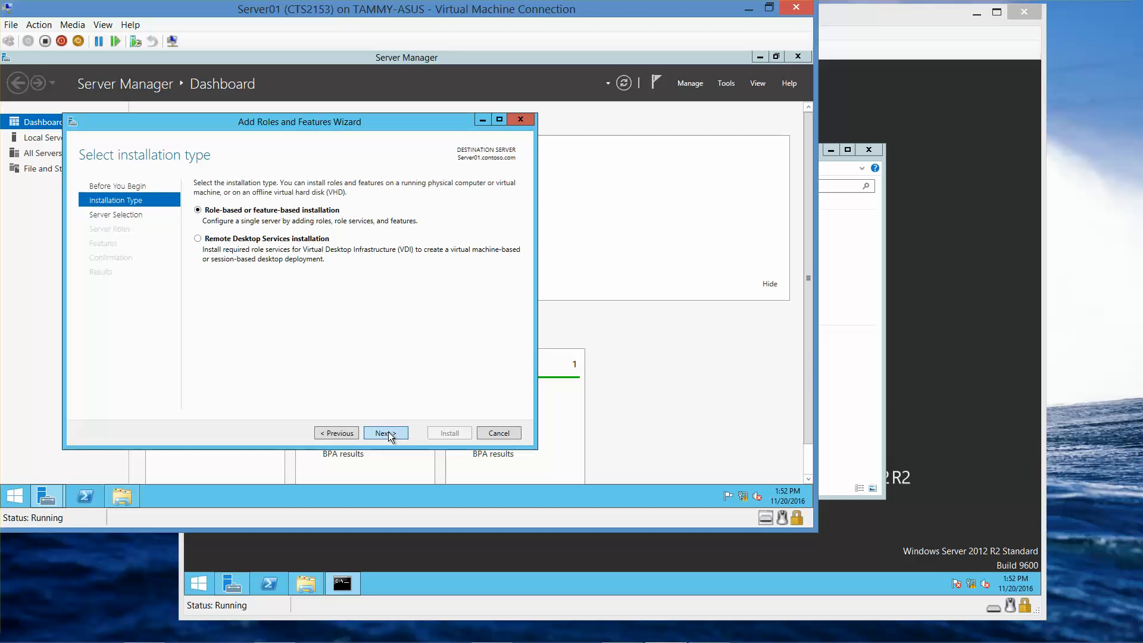
pyautogui.click(386, 433)
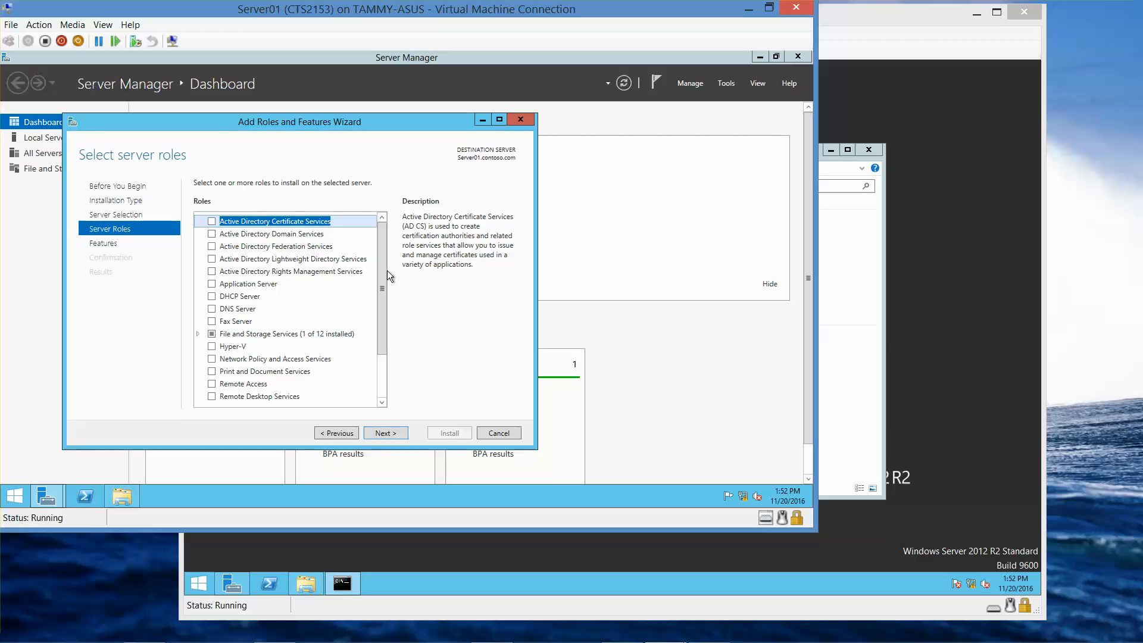
pyautogui.moveTo(386, 273); pyautogui.dragTo(391, 366)
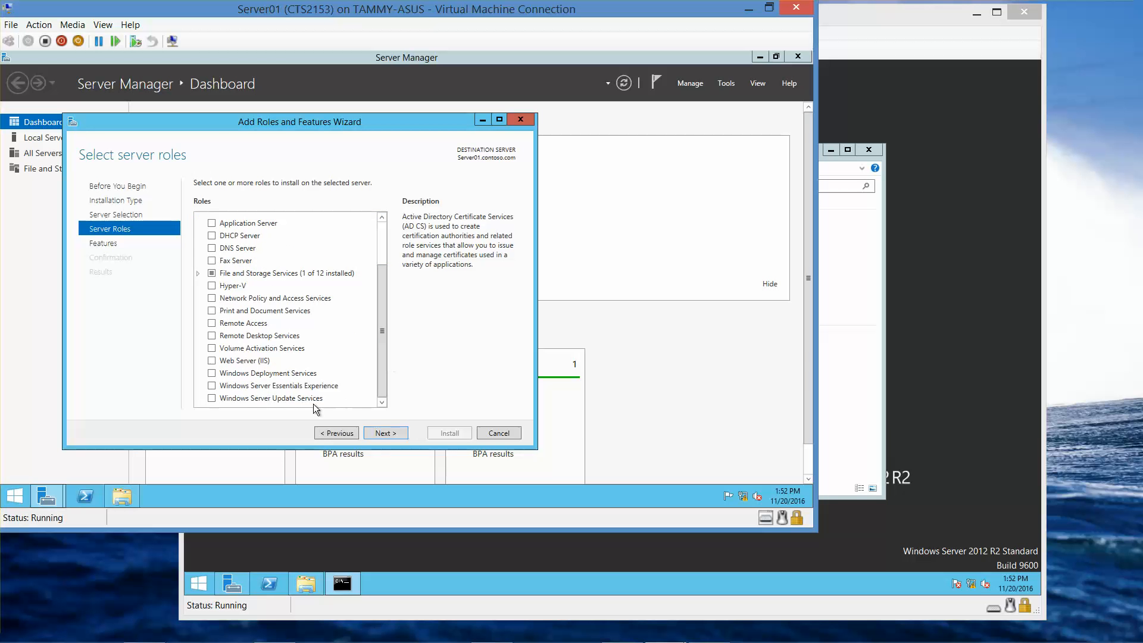
pyautogui.click(211, 361)
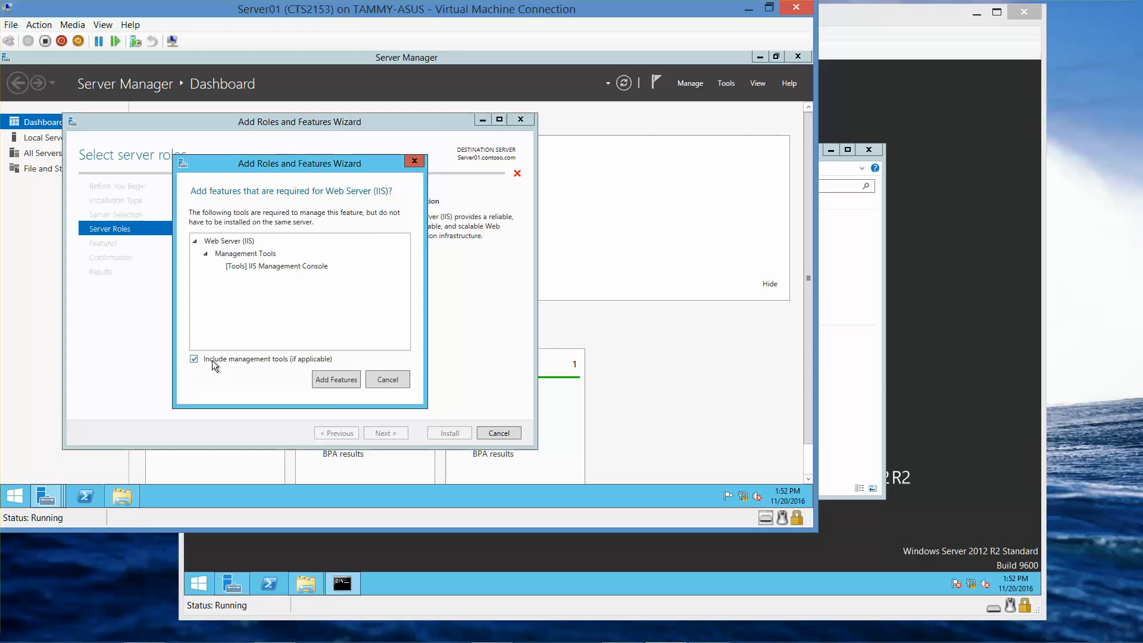
pyautogui.click(333, 380)
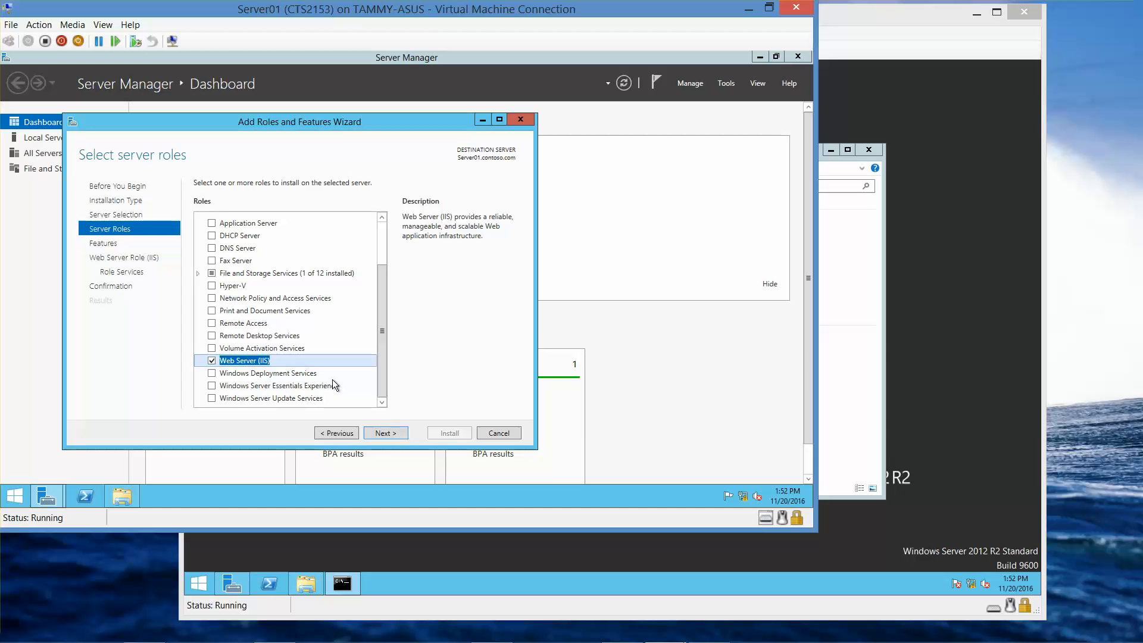
pyautogui.click(395, 434)
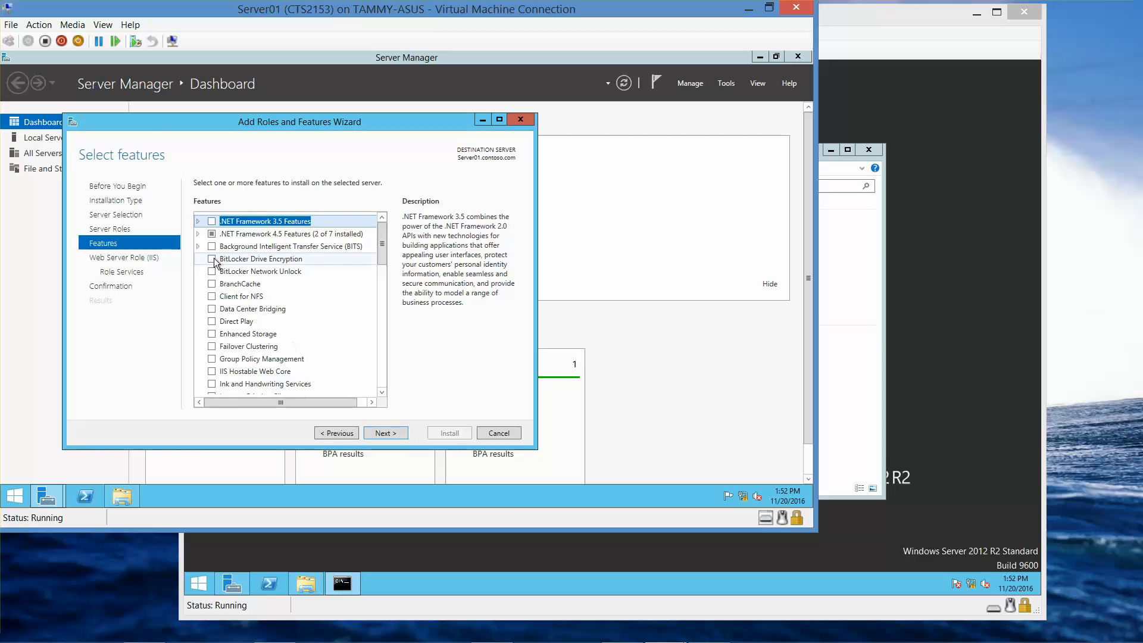
# Step: Tick WCF Services HTTP Activation under .NET Framework 4.5 Features, accepting its required ASP.NET 4.5 and IIS features
pyautogui.click(198, 234)
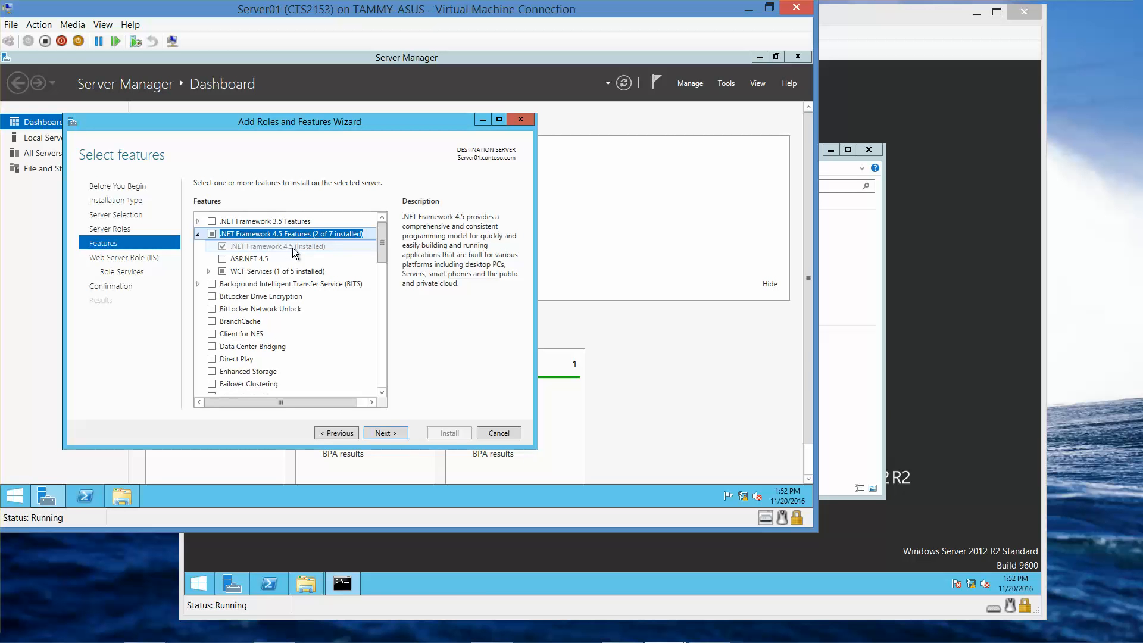
pyautogui.click(207, 271)
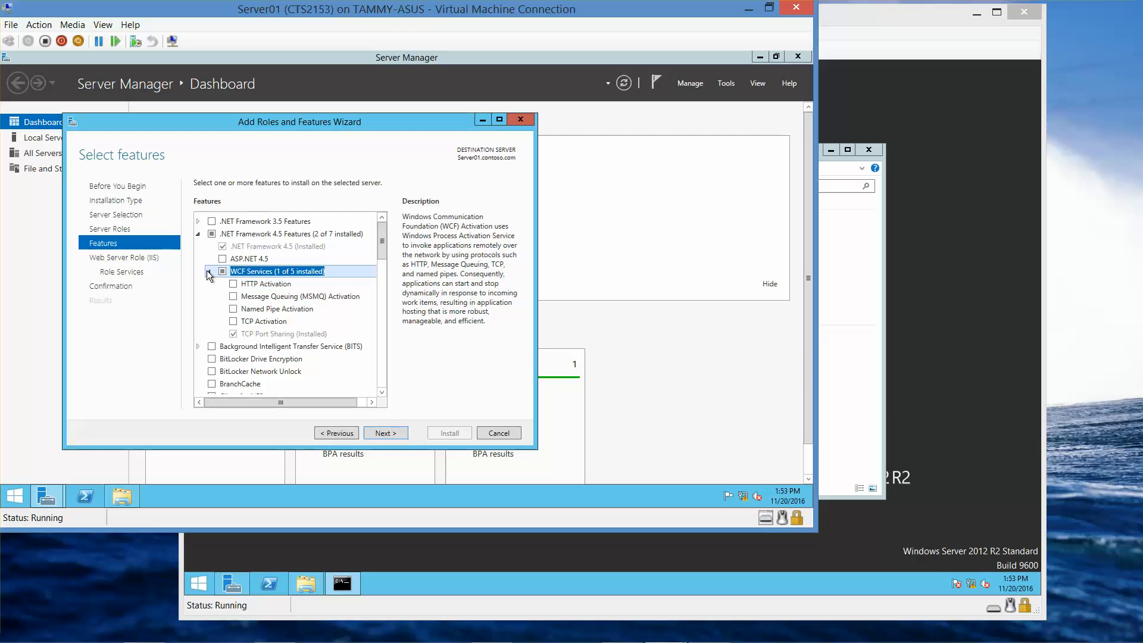
pyautogui.click(233, 284)
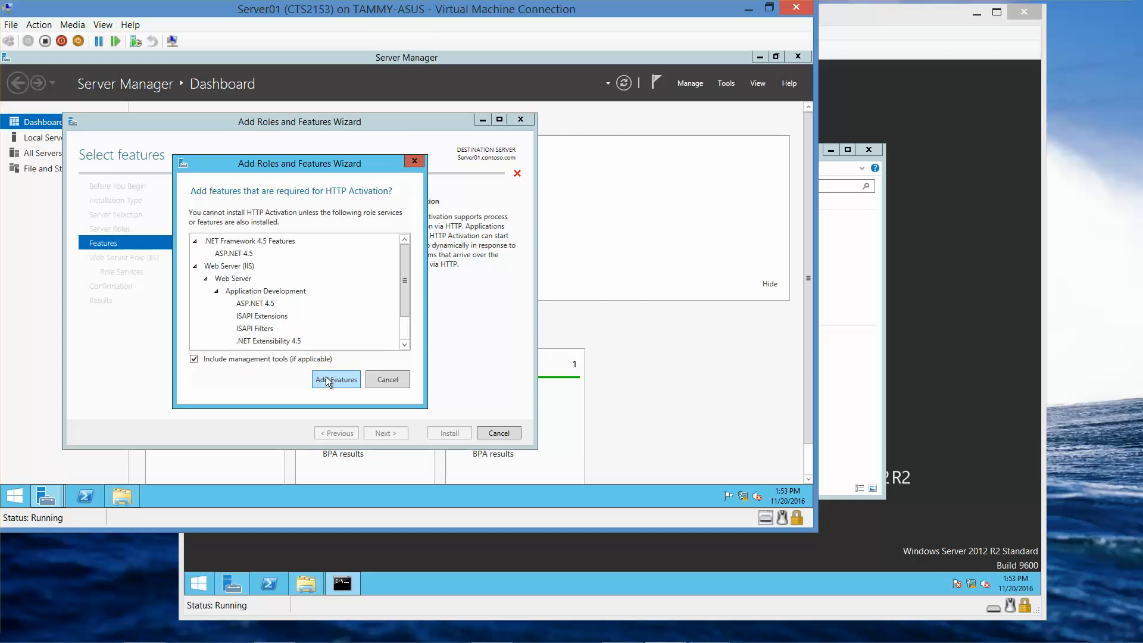
pyautogui.click(328, 379)
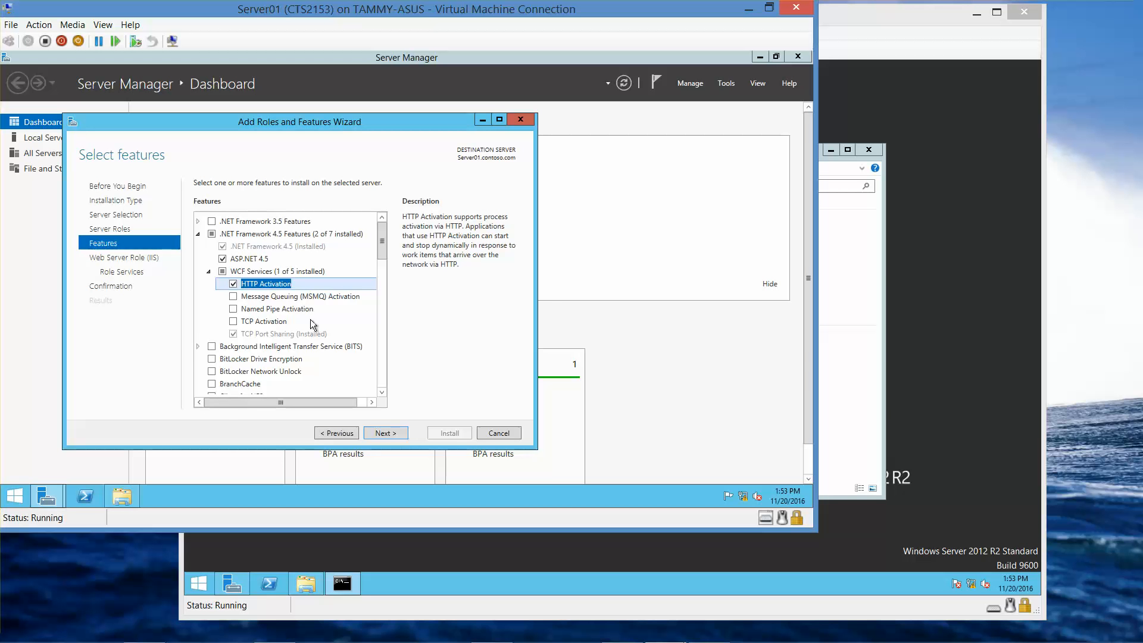
pyautogui.click(381, 394)
# Step: Add the Media Foundation and RPC over HTTP Proxy features, accepting RPC's required features
pyautogui.click(381, 394)
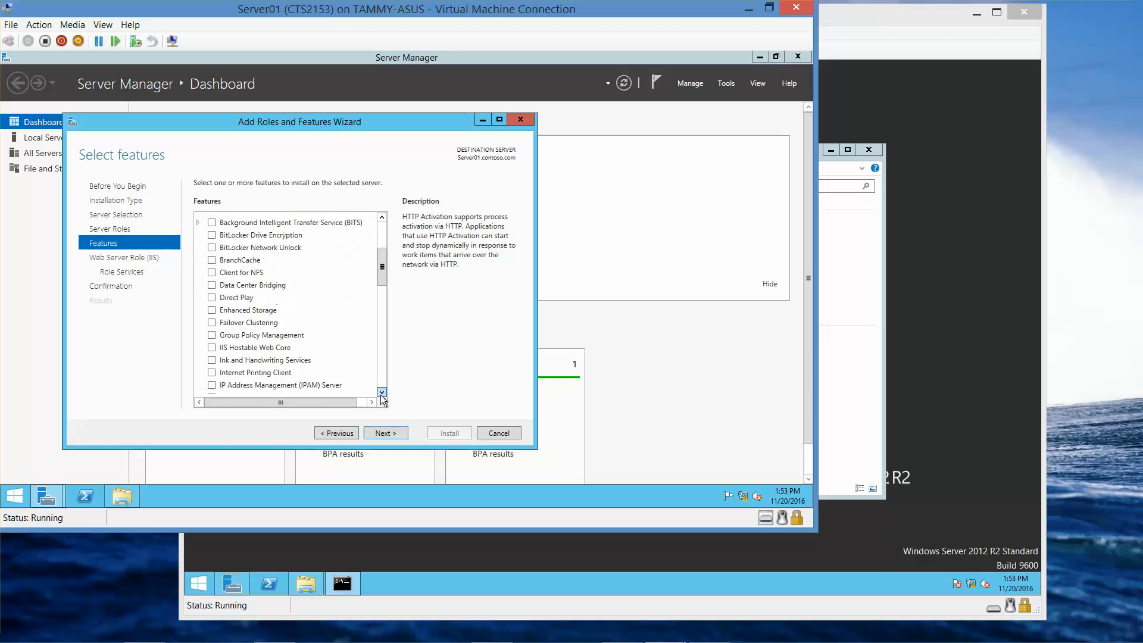
pyautogui.click(381, 395)
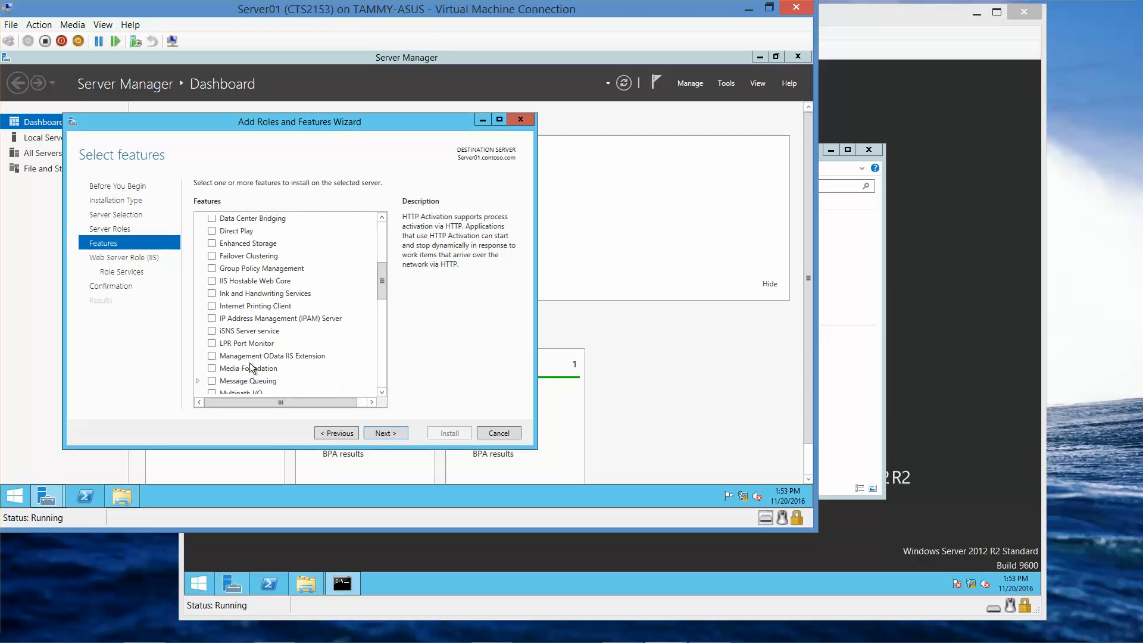
pyautogui.click(212, 370)
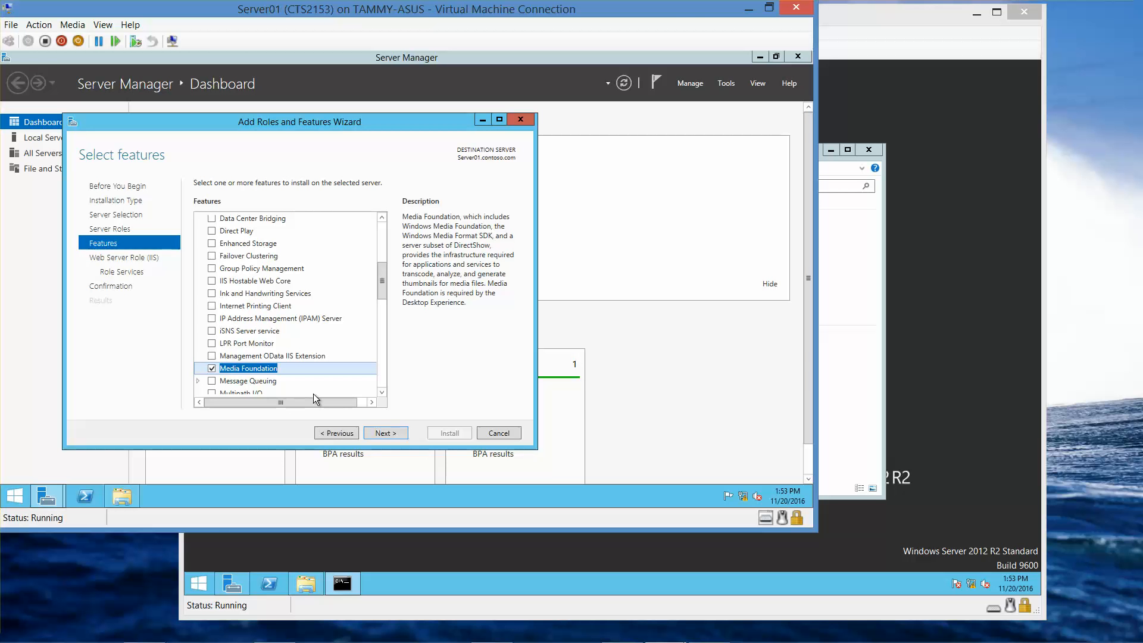
pyautogui.click(381, 394)
pyautogui.click(381, 394)
pyautogui.click(381, 394)
pyautogui.click(381, 394)
pyautogui.click(381, 394)
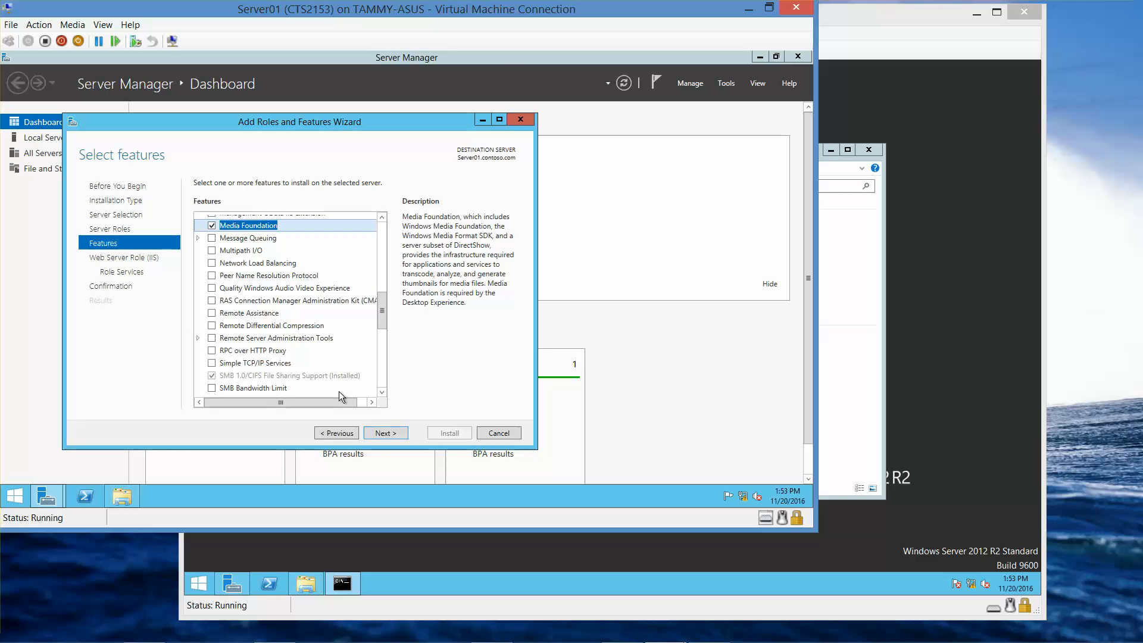
pyautogui.click(212, 351)
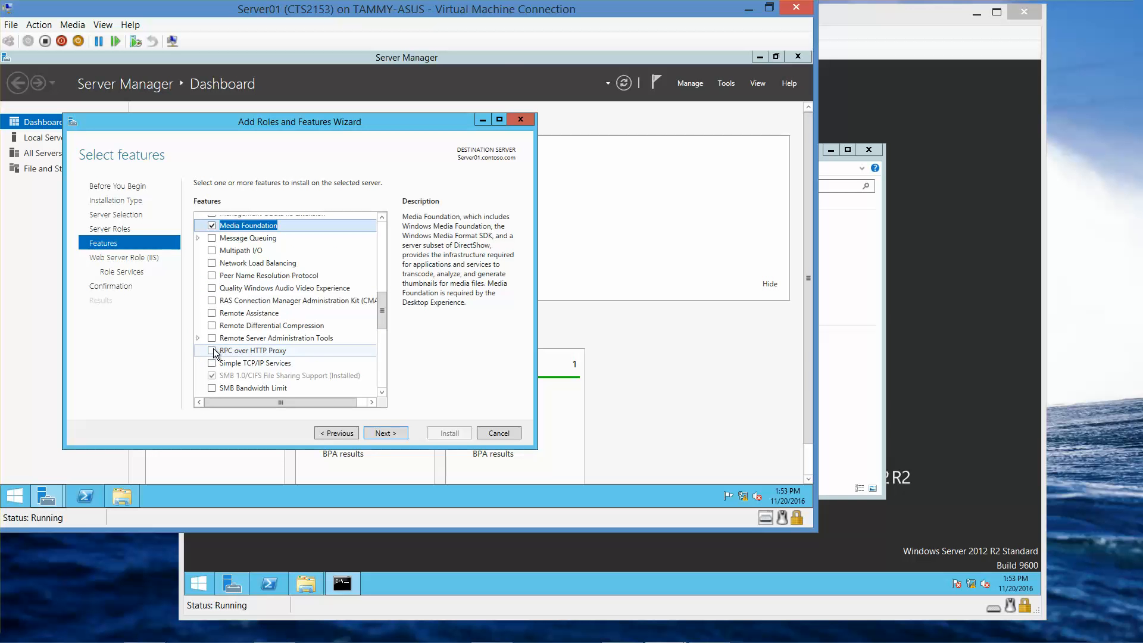
pyautogui.click(348, 385)
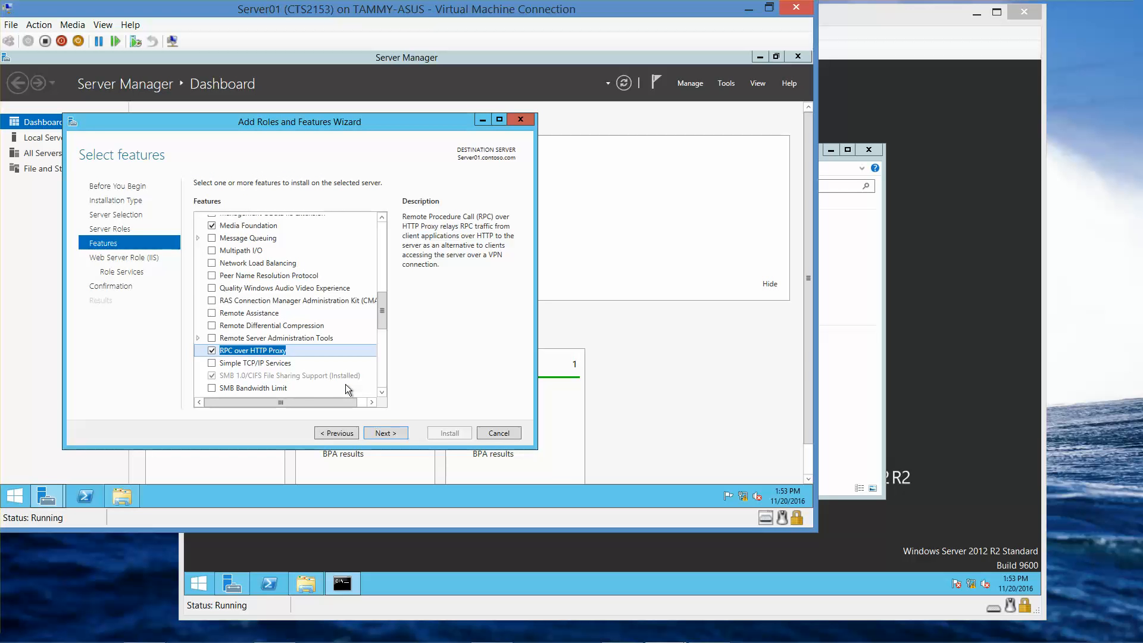
# Step: Add Windows Identity Foundation 3.5 and Windows Server Backup, then proceed to the Web Server Role page
pyautogui.click(382, 391)
pyautogui.click(382, 392)
pyautogui.click(382, 392)
pyautogui.click(382, 391)
pyautogui.scroll(-4, 383, 390)
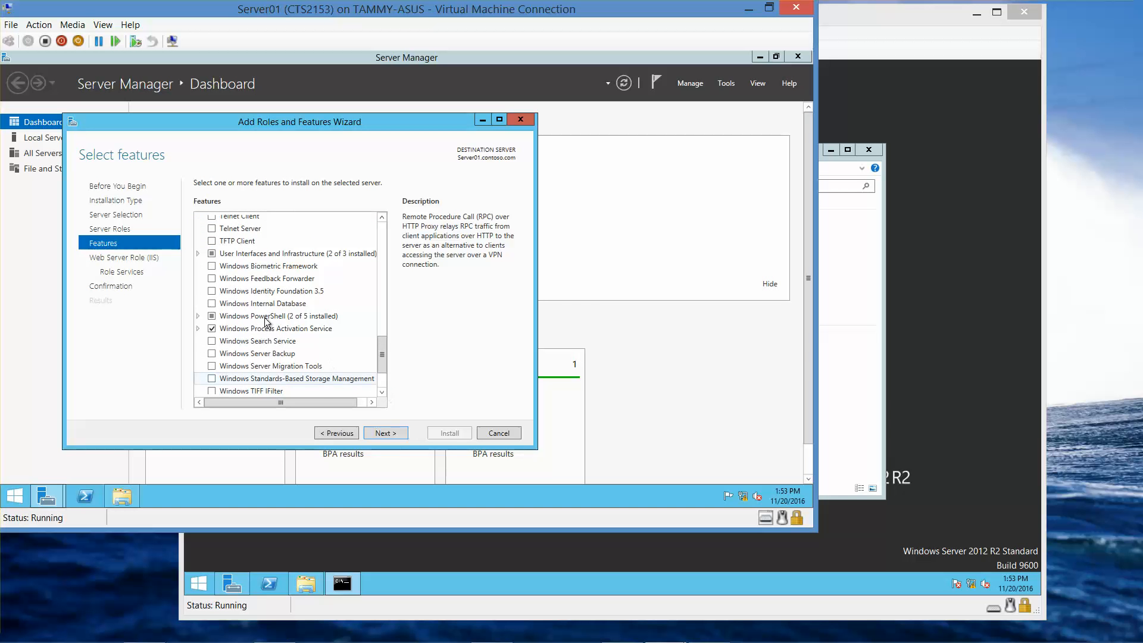
pyautogui.click(211, 291)
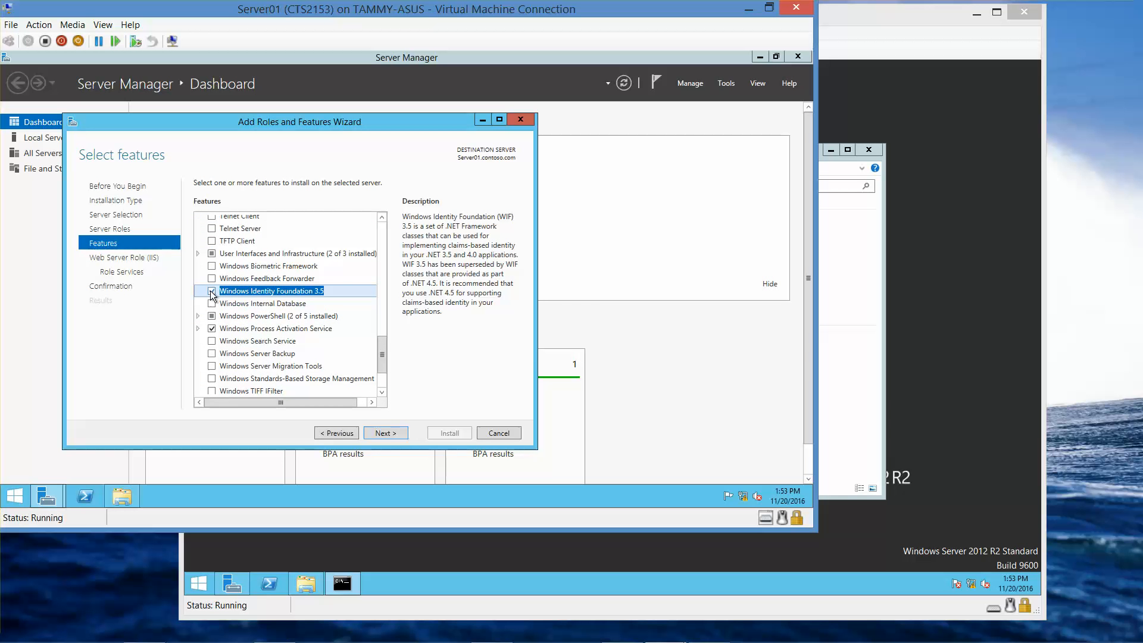
pyautogui.click(212, 354)
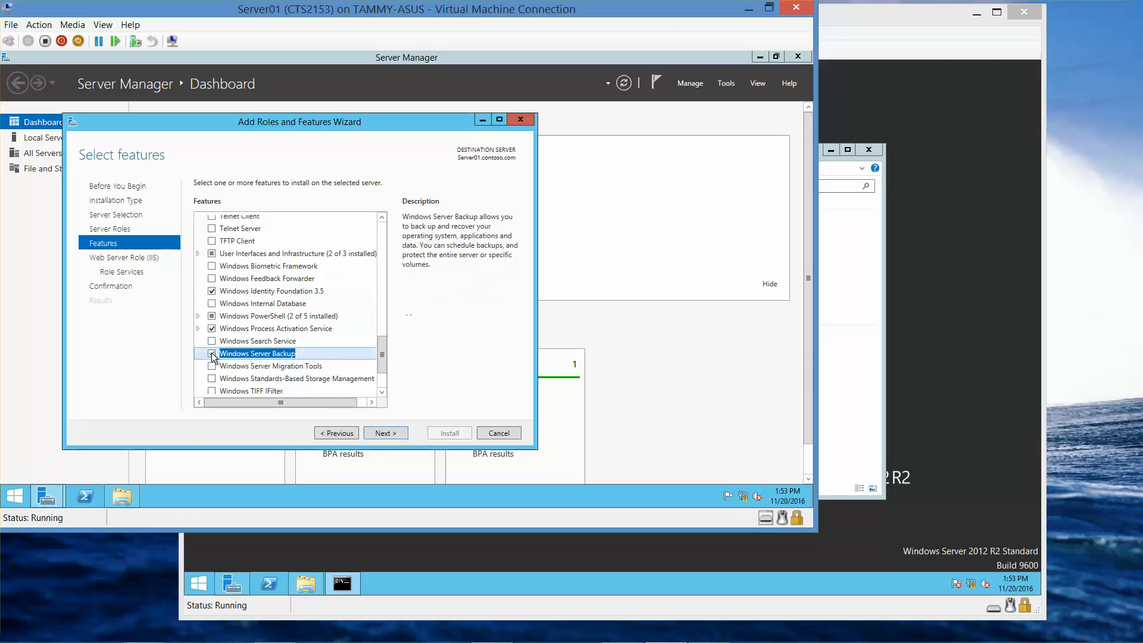
pyautogui.click(384, 434)
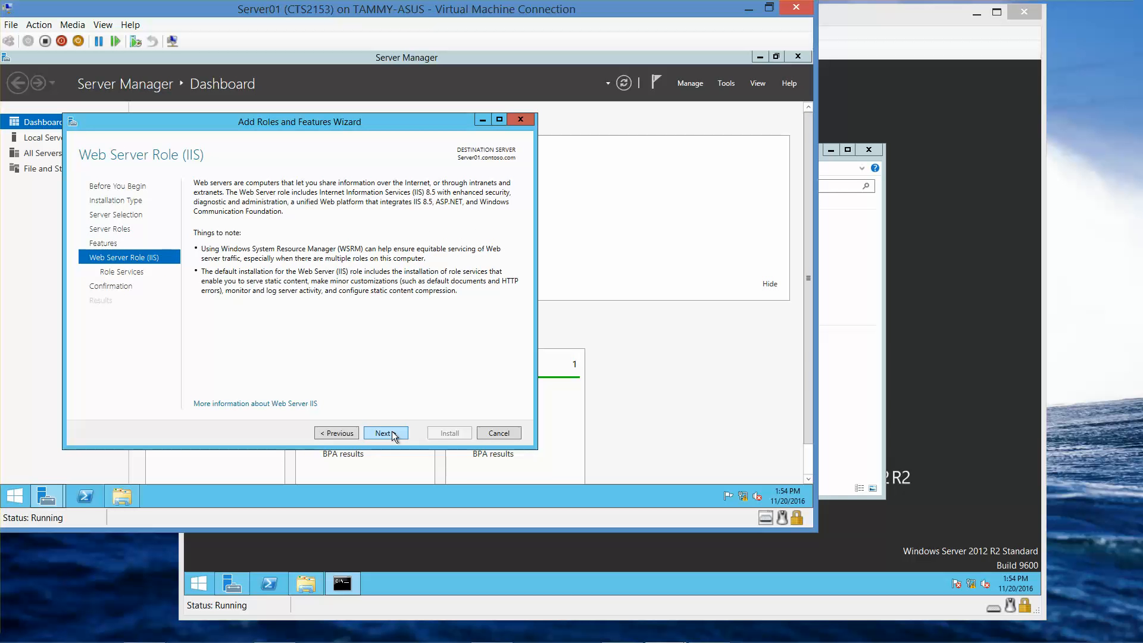
# Step: Add Dynamic Content Compression and Digest Authentication to the IIS role services, collapsing the finished groups
pyautogui.click(392, 434)
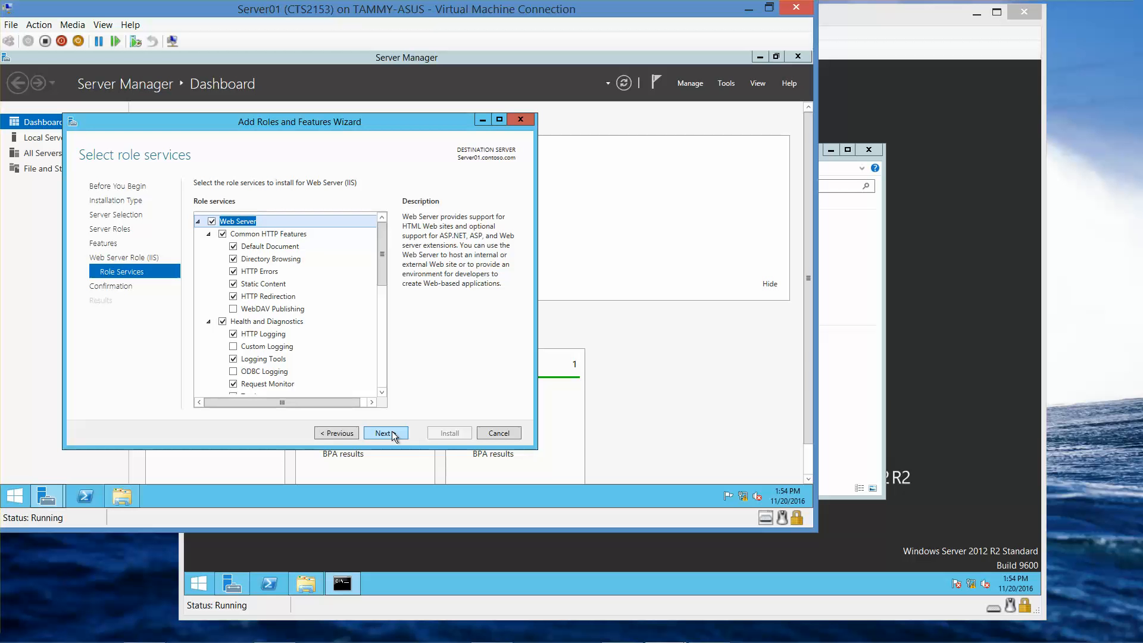
pyautogui.click(381, 392)
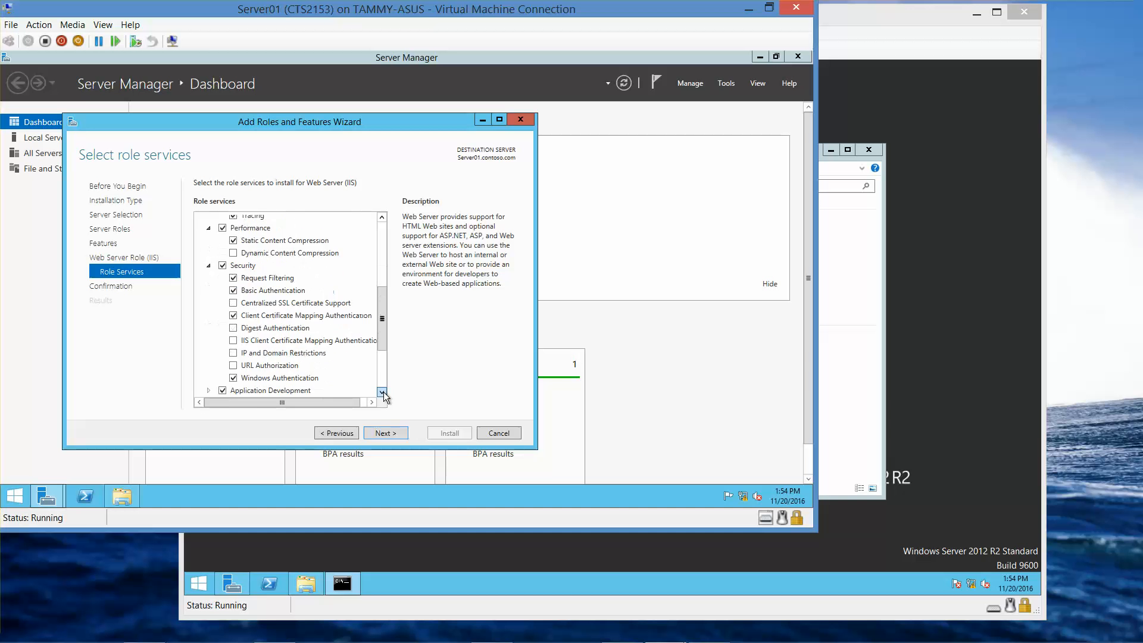
pyautogui.click(382, 391)
pyautogui.moveTo(387, 335); pyautogui.dragTo(382, 266)
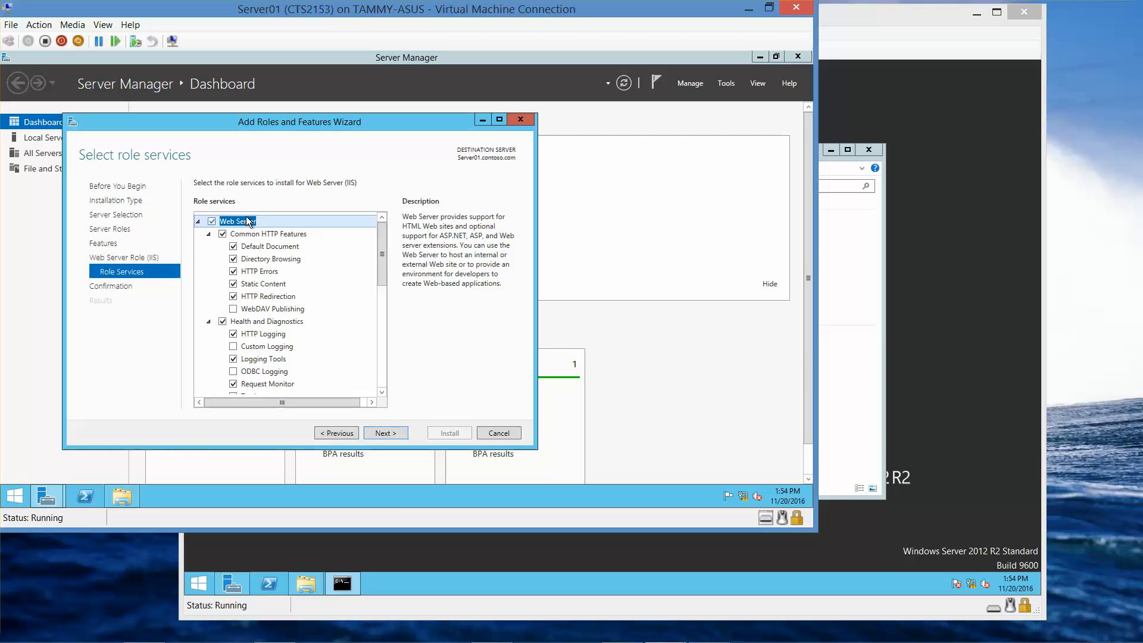
pyautogui.click(210, 235)
pyautogui.click(211, 248)
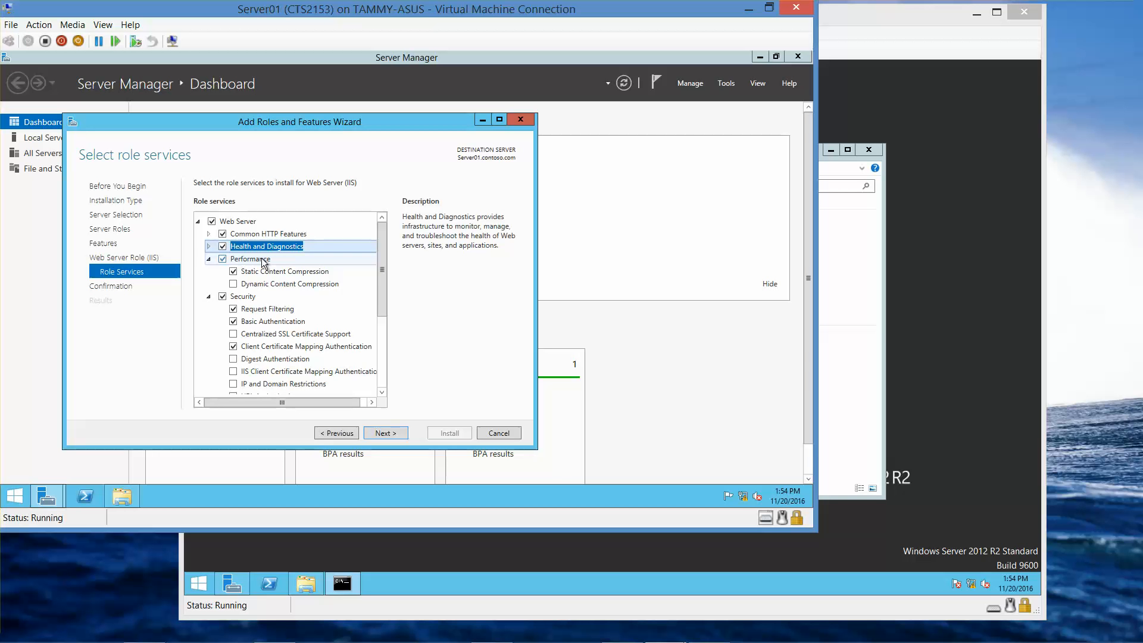
pyautogui.click(234, 284)
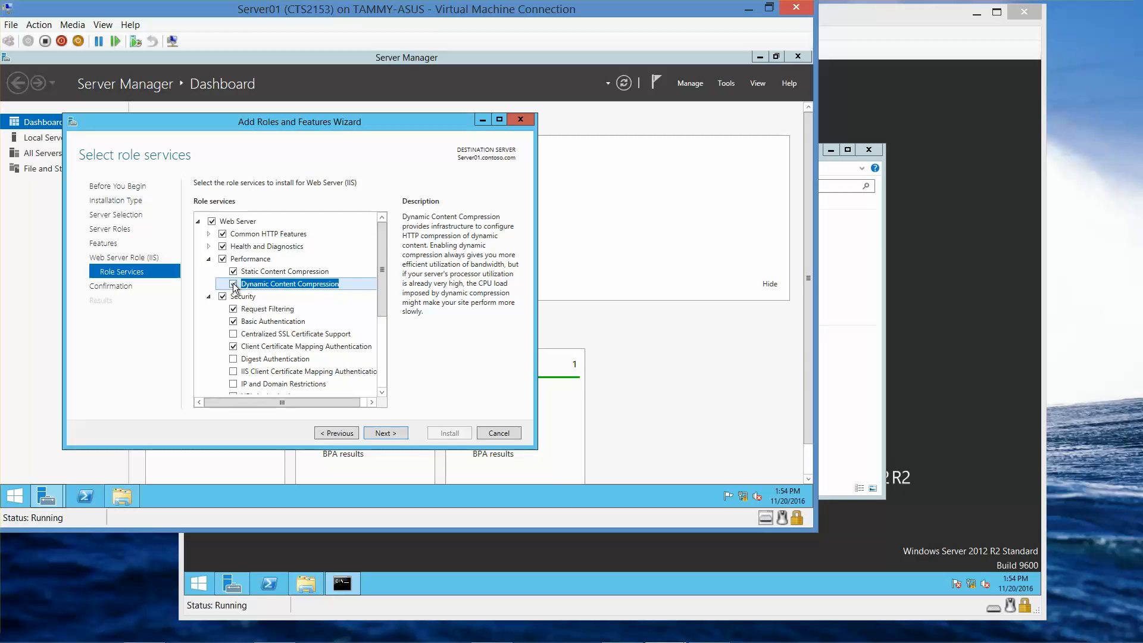
pyautogui.click(209, 260)
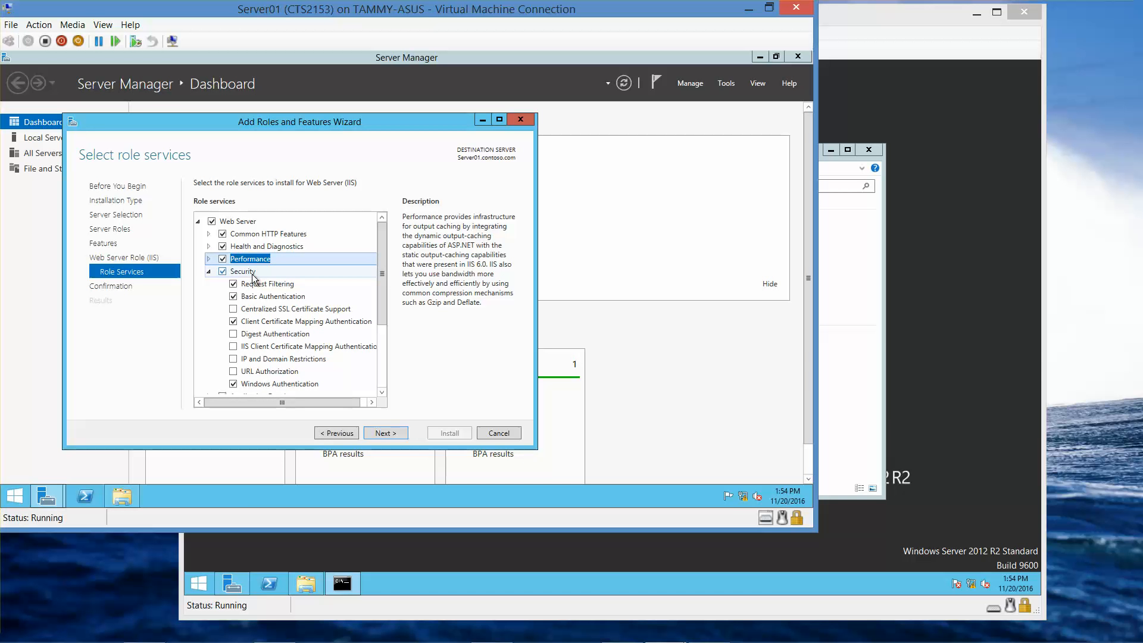
pyautogui.click(234, 335)
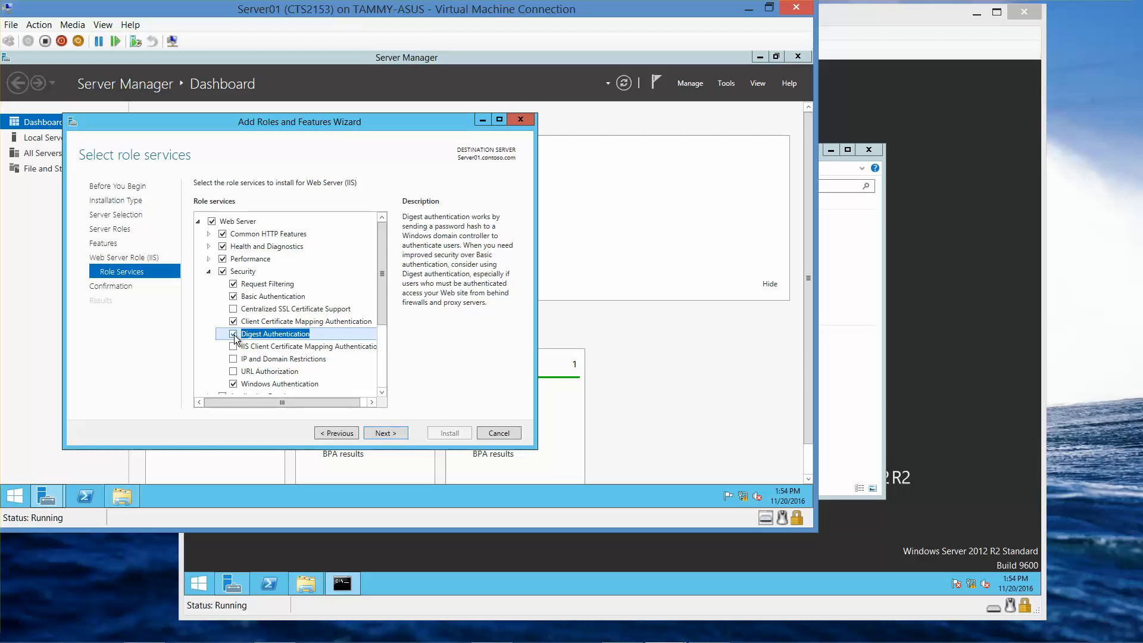
pyautogui.click(208, 271)
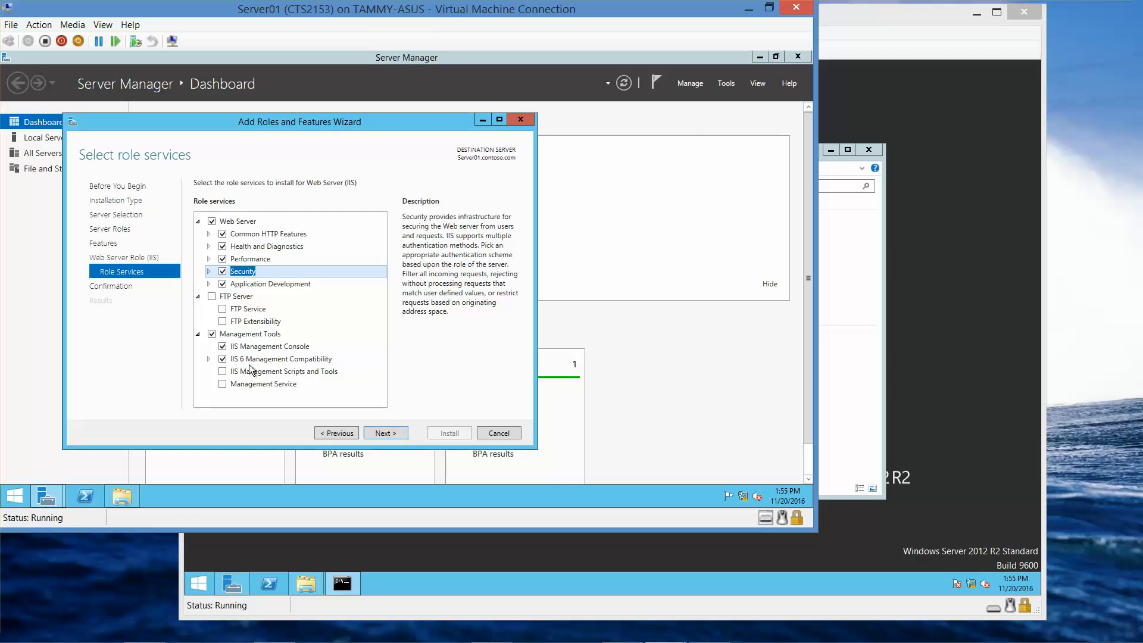
# Step: Tick IIS 6 WMI Compatibility and Management Service under Management Tools, then go to the confirmation page
pyautogui.click(208, 359)
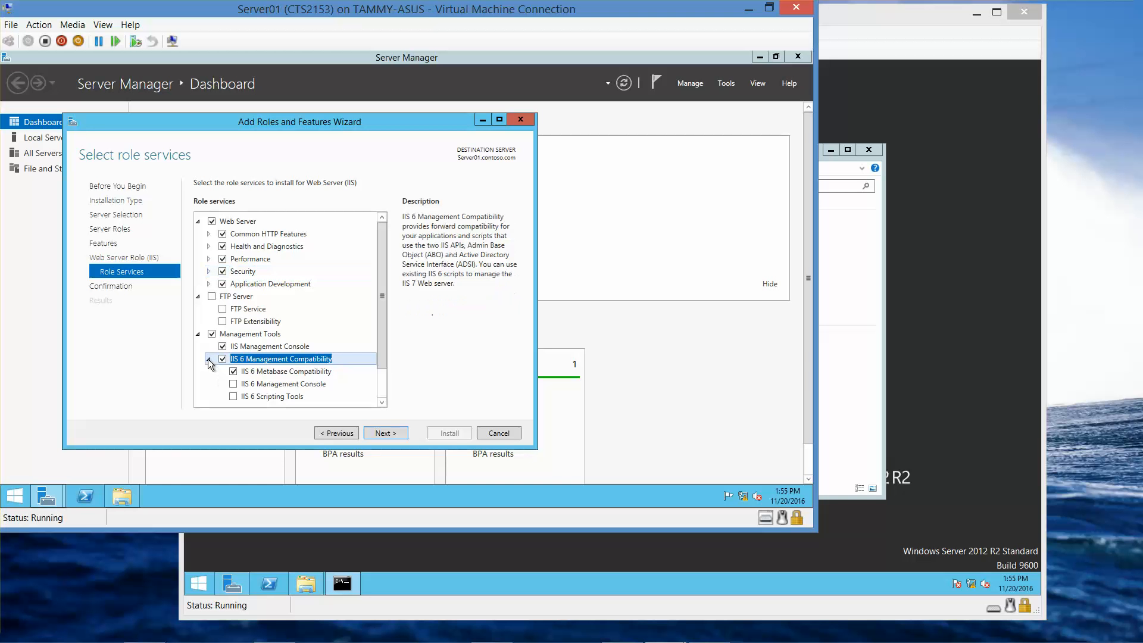
pyautogui.click(381, 402)
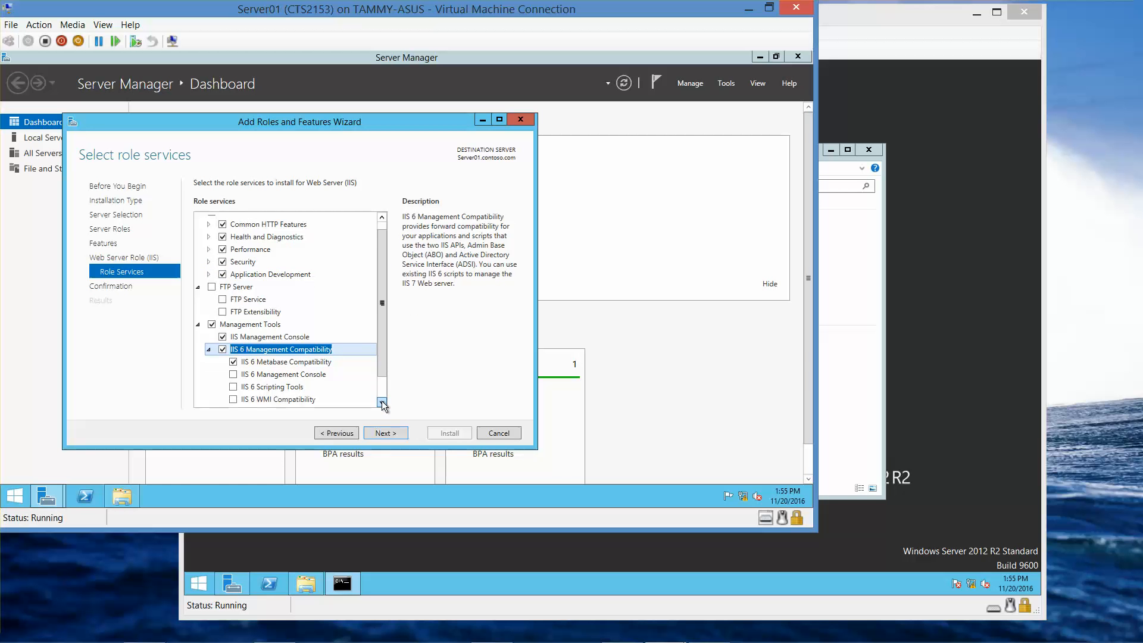
pyautogui.click(382, 402)
pyautogui.click(382, 403)
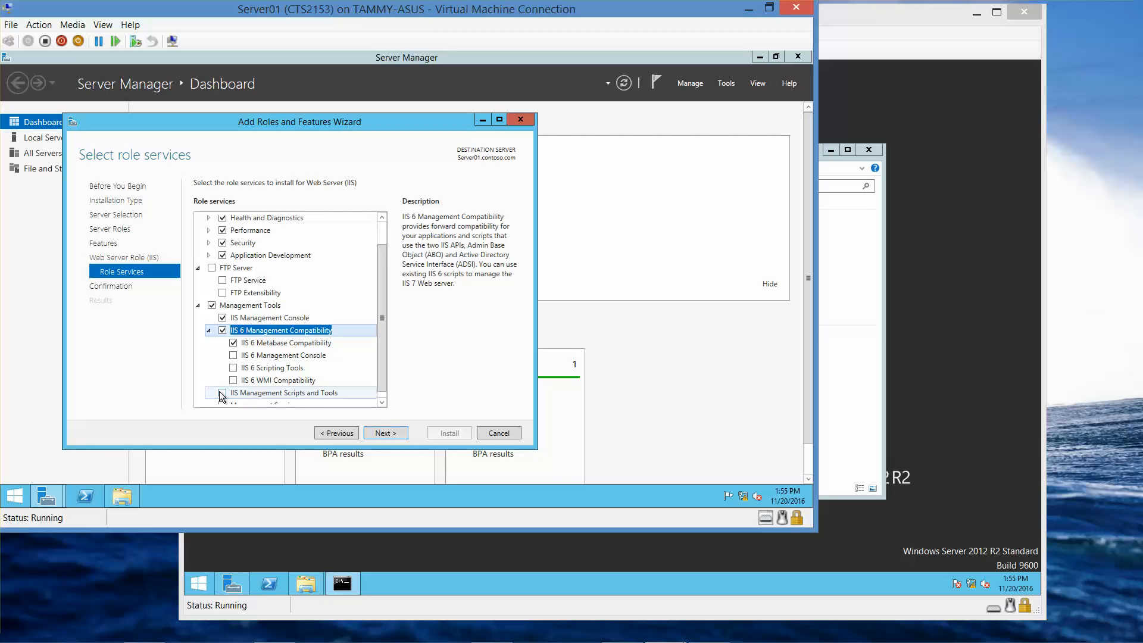
pyautogui.click(382, 402)
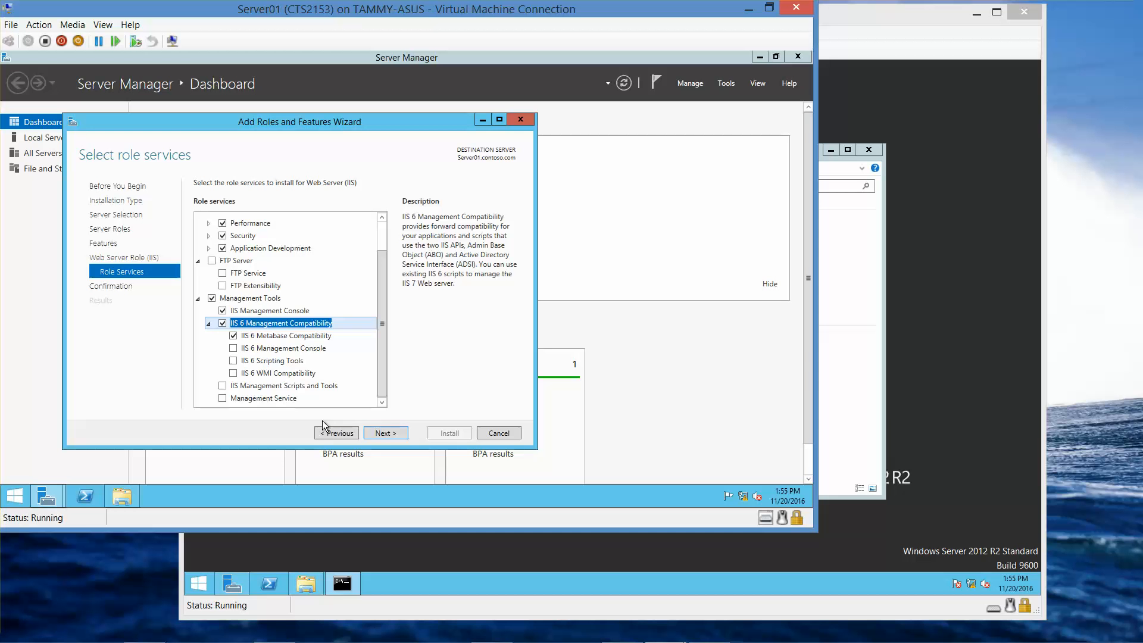
pyautogui.click(233, 373)
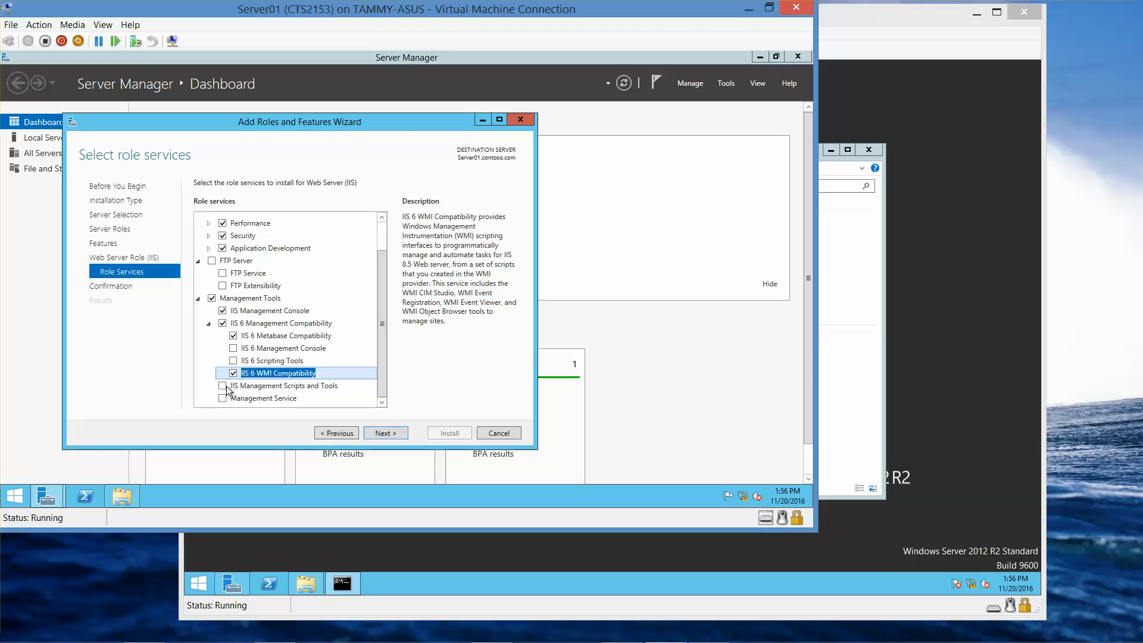
pyautogui.click(223, 398)
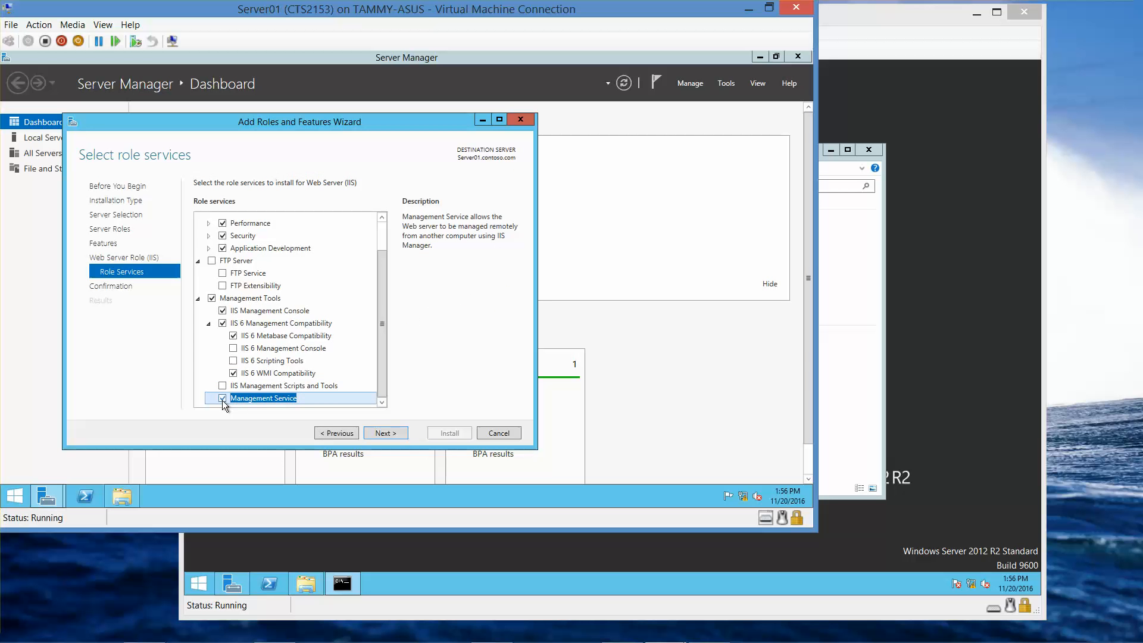
pyautogui.click(376, 435)
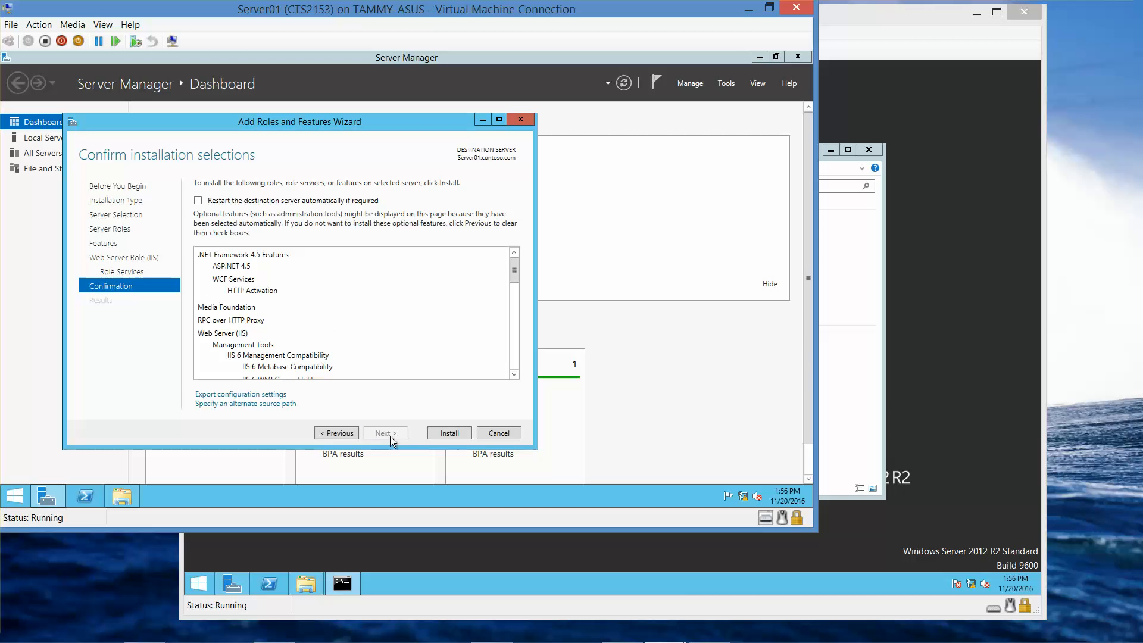
# Step: Install Web Server (IIS), WCF HTTP Activation and the other selected features on Server01
pyautogui.click(437, 433)
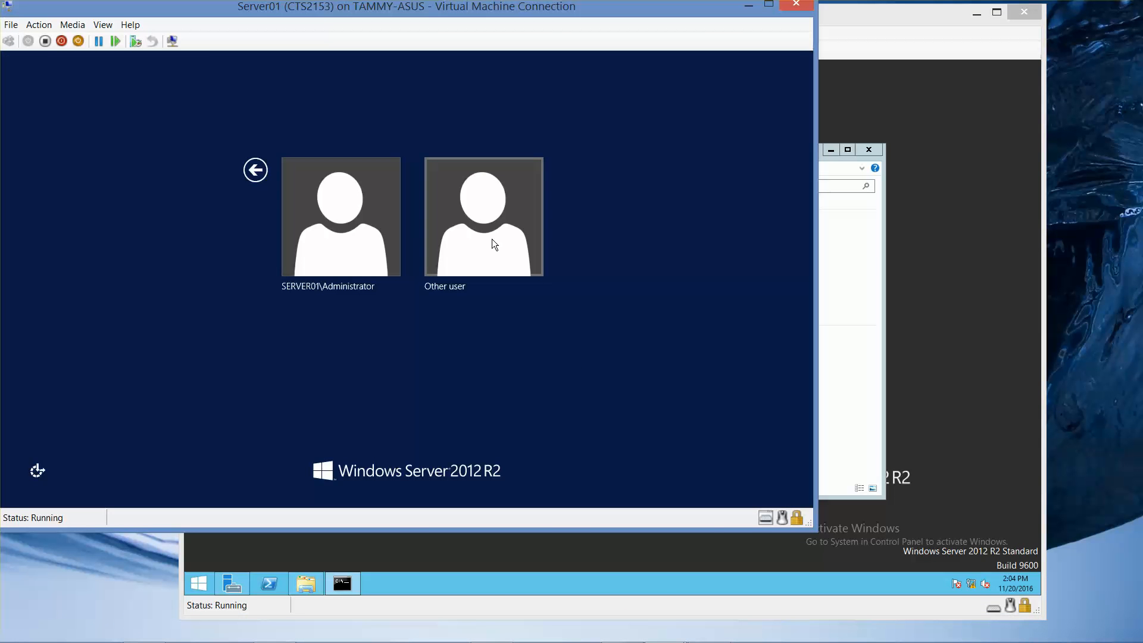
# Step: Sign in to Server01 as Other user with the CONTOSO domain administrator account and password
pyautogui.click(492, 244)
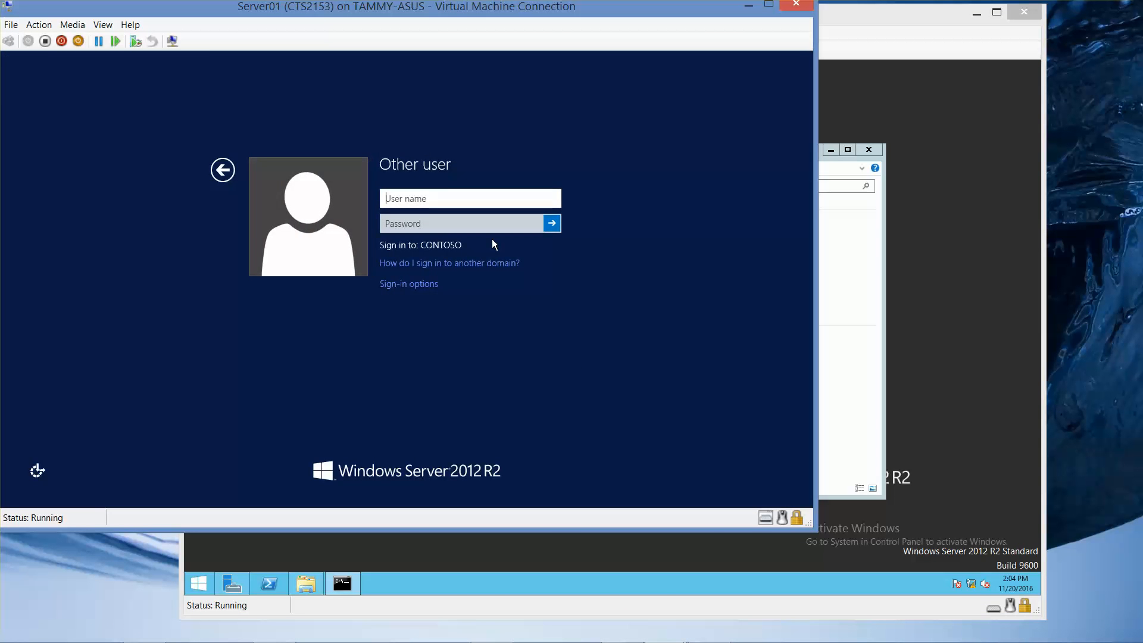
pyautogui.write('contoso\\administrator')
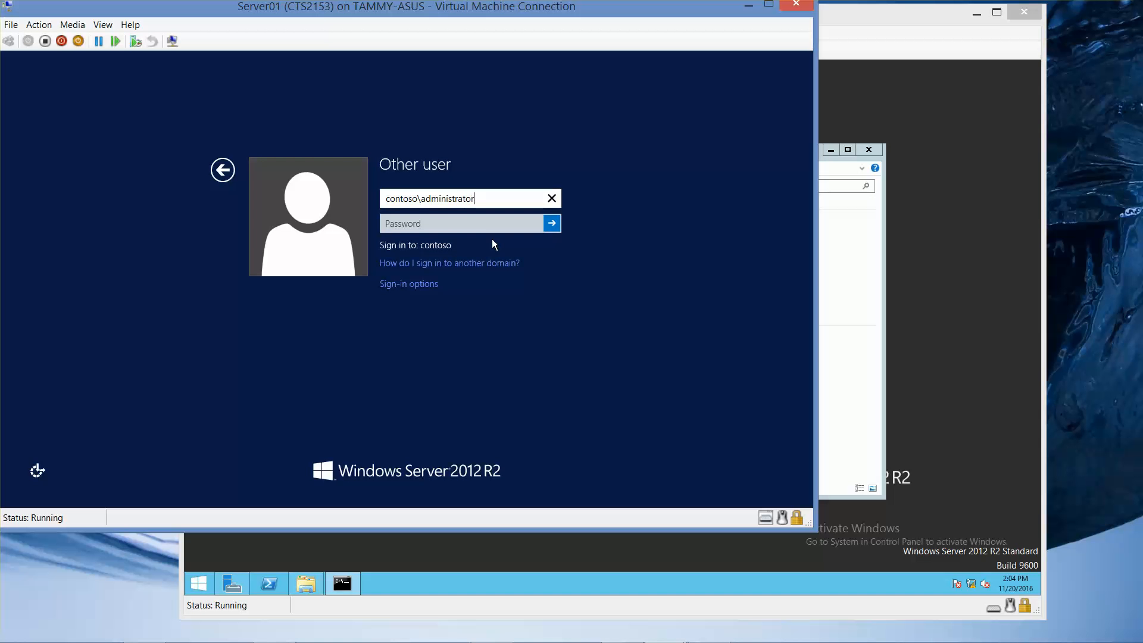
pyautogui.press('Tab')
pyautogui.write('Pa$$')
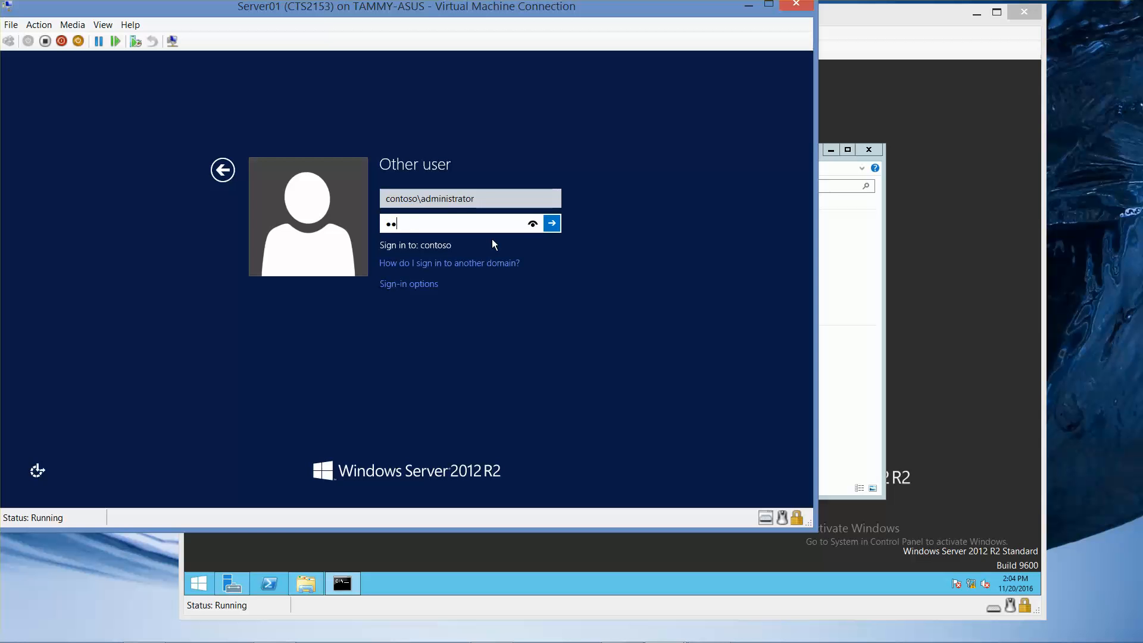
pyautogui.write('w0rd')
pyautogui.press('Return')
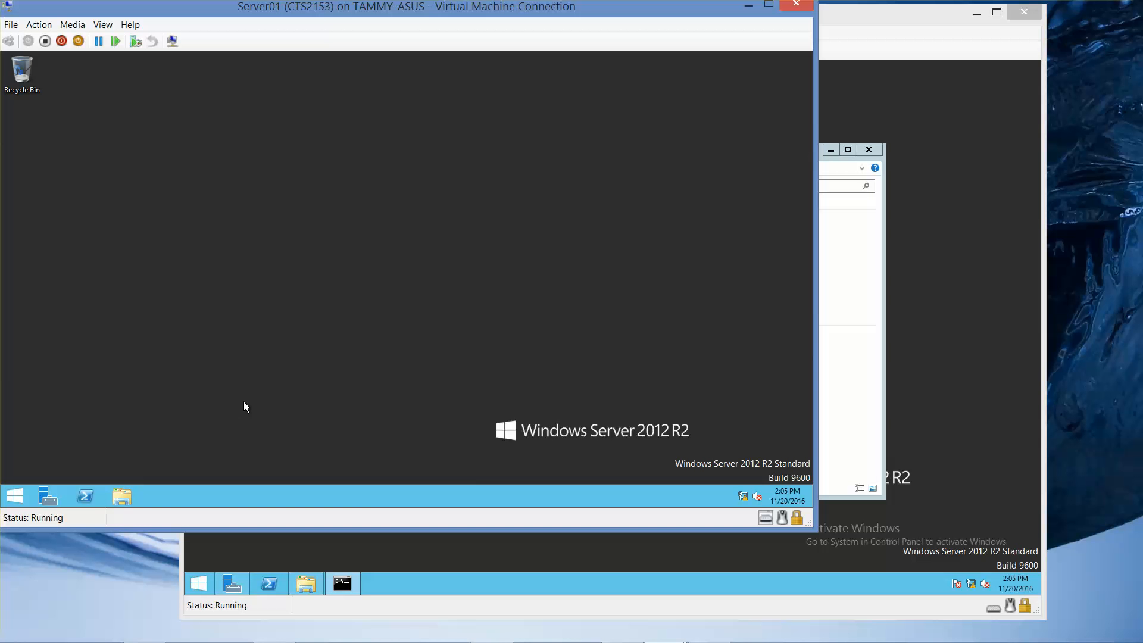
# Step: Browse the network to RWDC01's Software share in File Explorer and run UcmaRuntimeSetup
pyautogui.press('super+e')
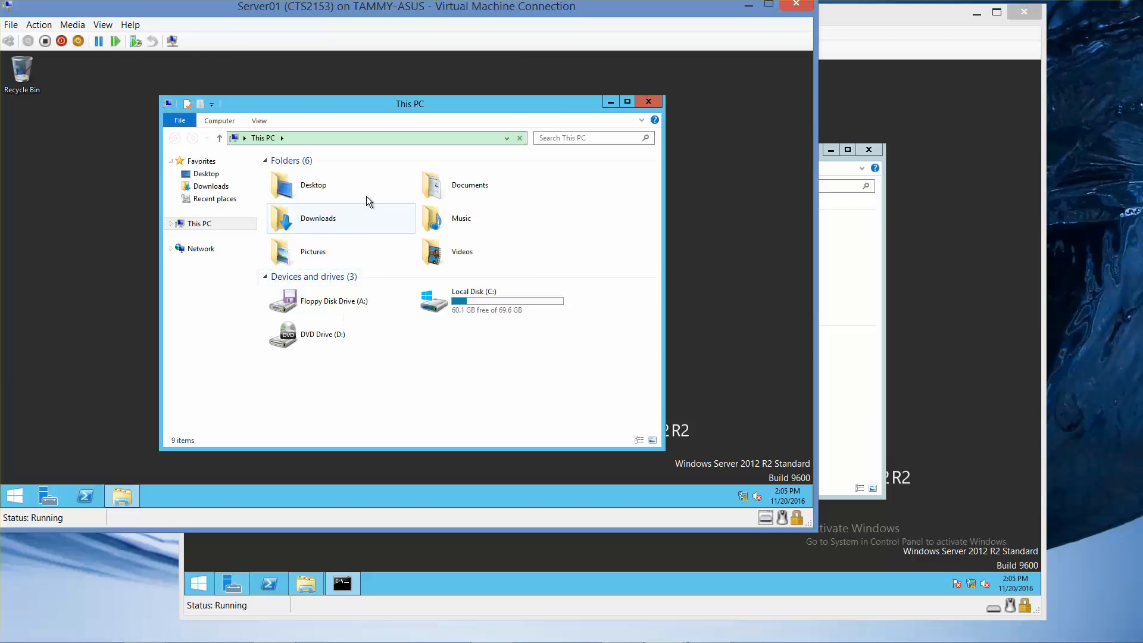
pyautogui.click(195, 250)
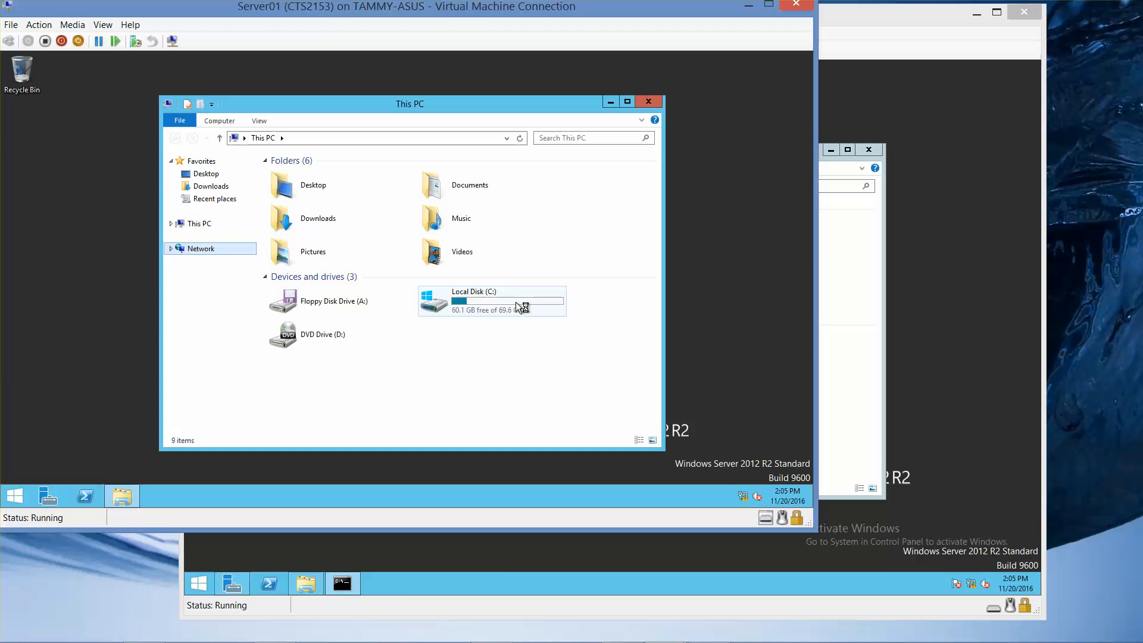
pyautogui.moveTo(516, 303)
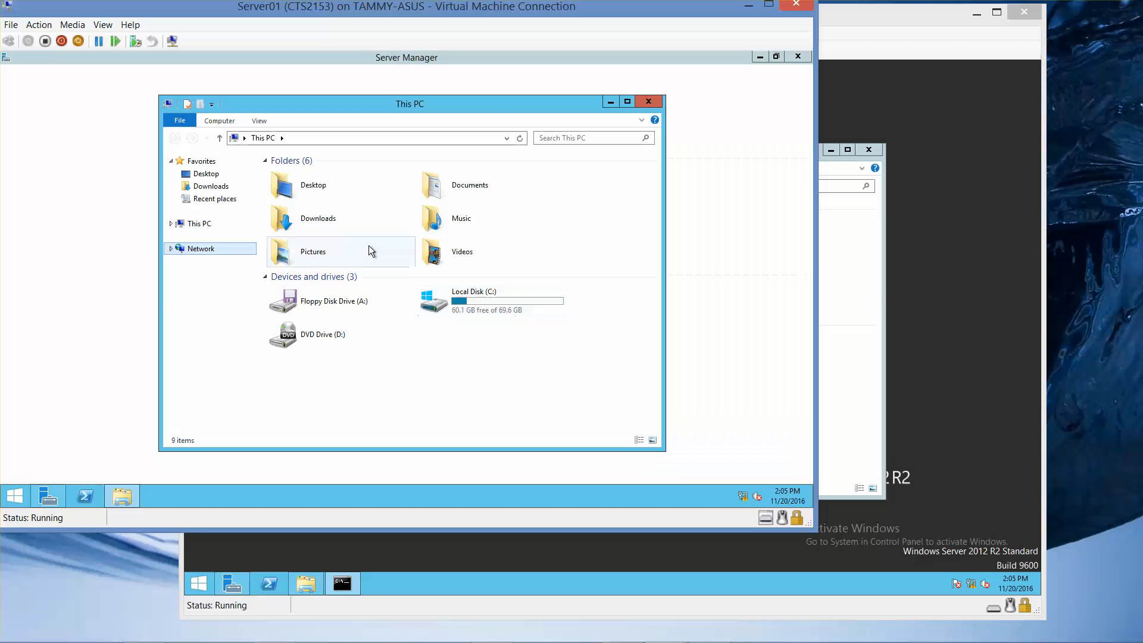
pyautogui.click(760, 58)
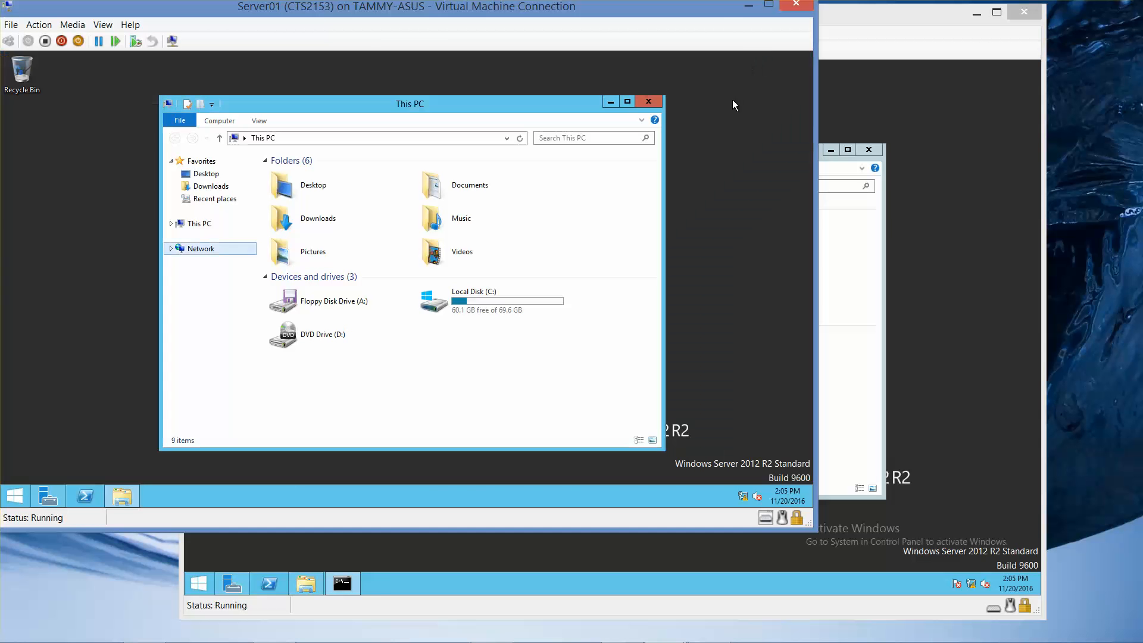
pyautogui.click(203, 253)
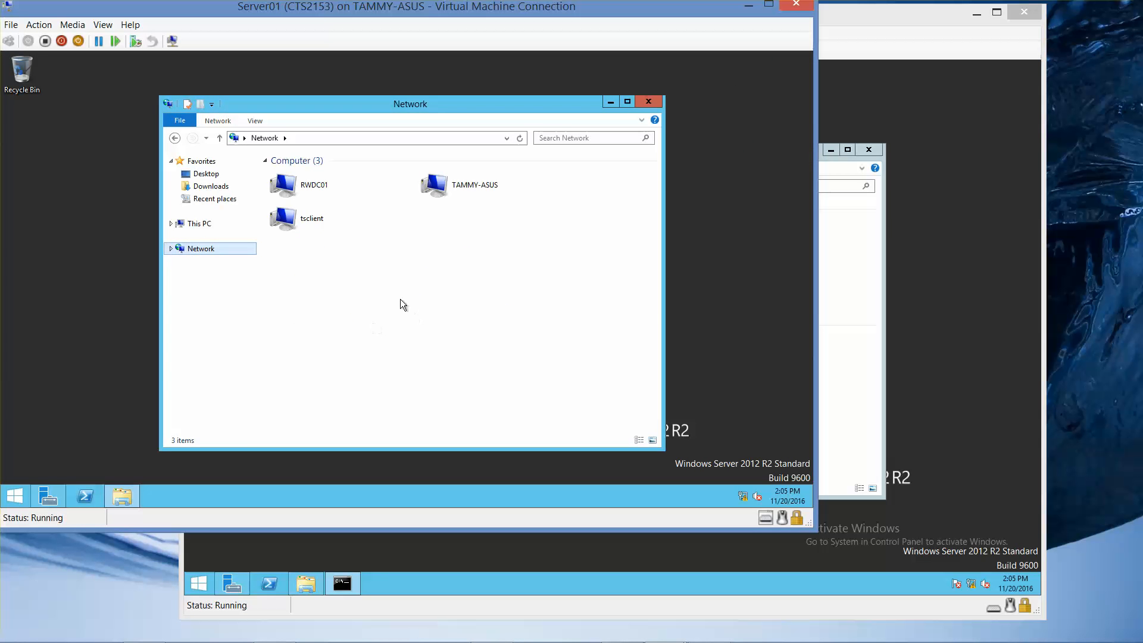
pyautogui.doubleClick(312, 188)
pyautogui.doubleClick(457, 168)
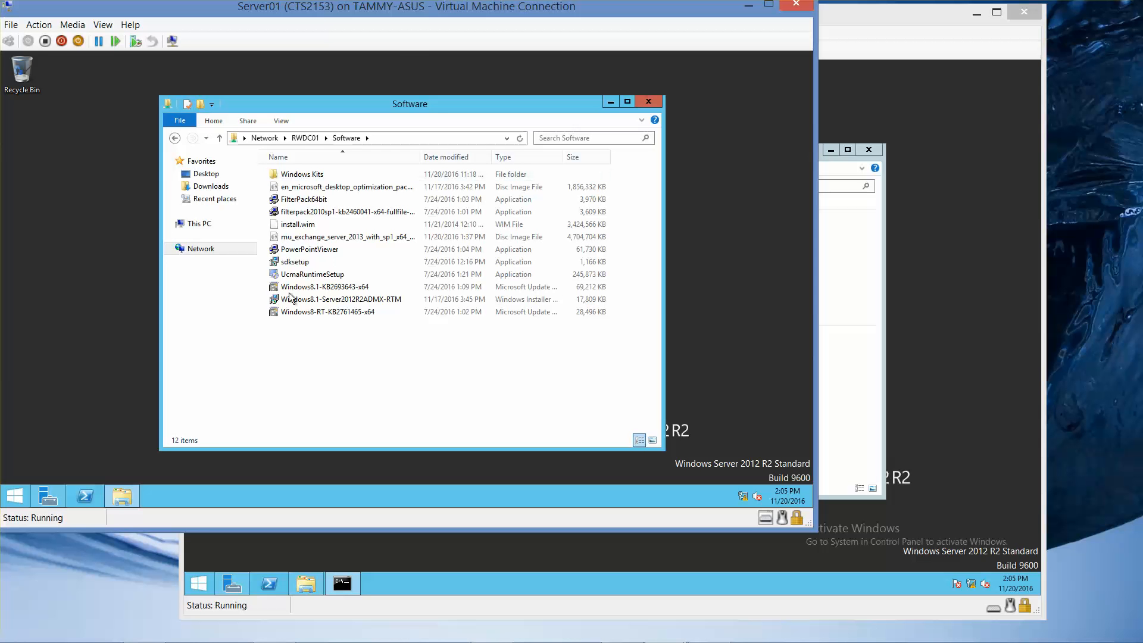
pyautogui.click(306, 277)
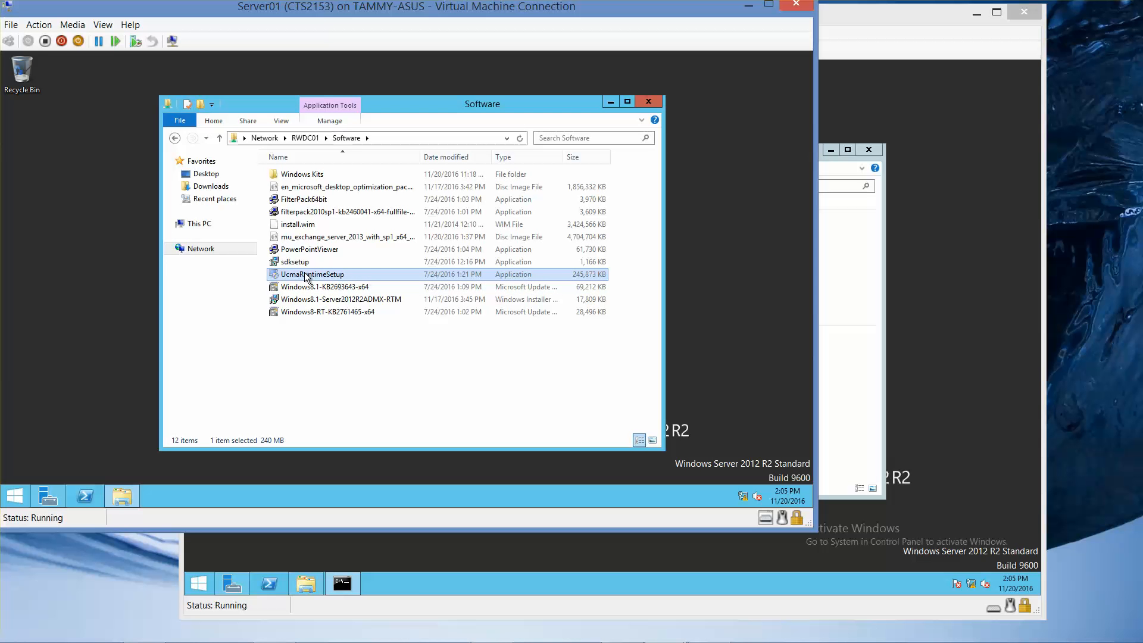
pyautogui.doubleClick(307, 277)
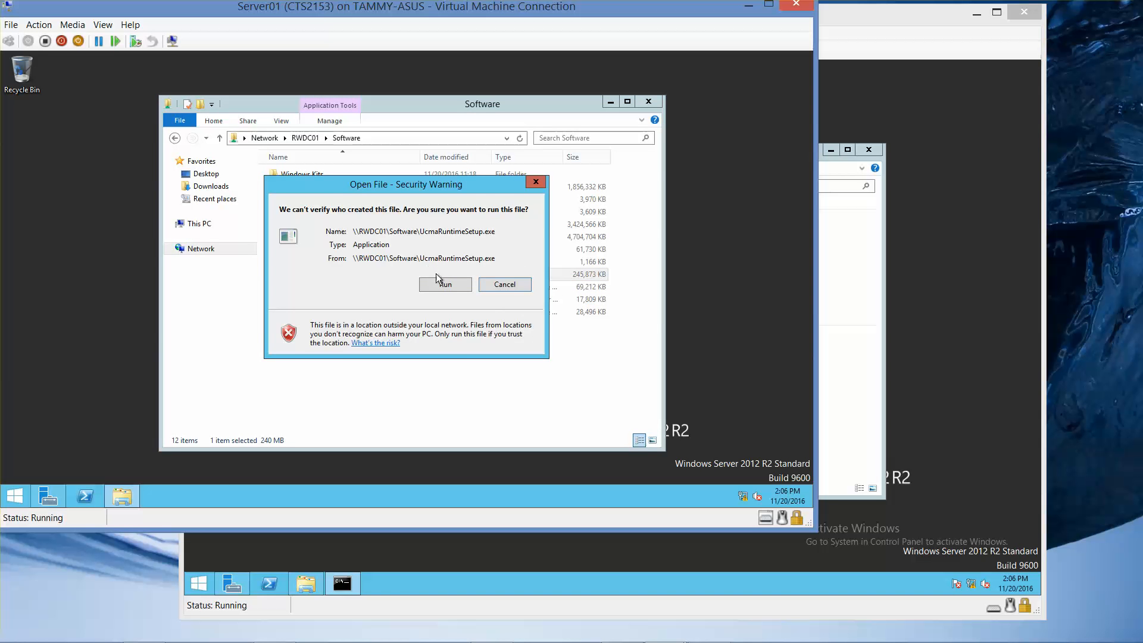
# Step: Allow the unverified UcmaRuntimeSetup file to run despite the security warning
pyautogui.click(443, 284)
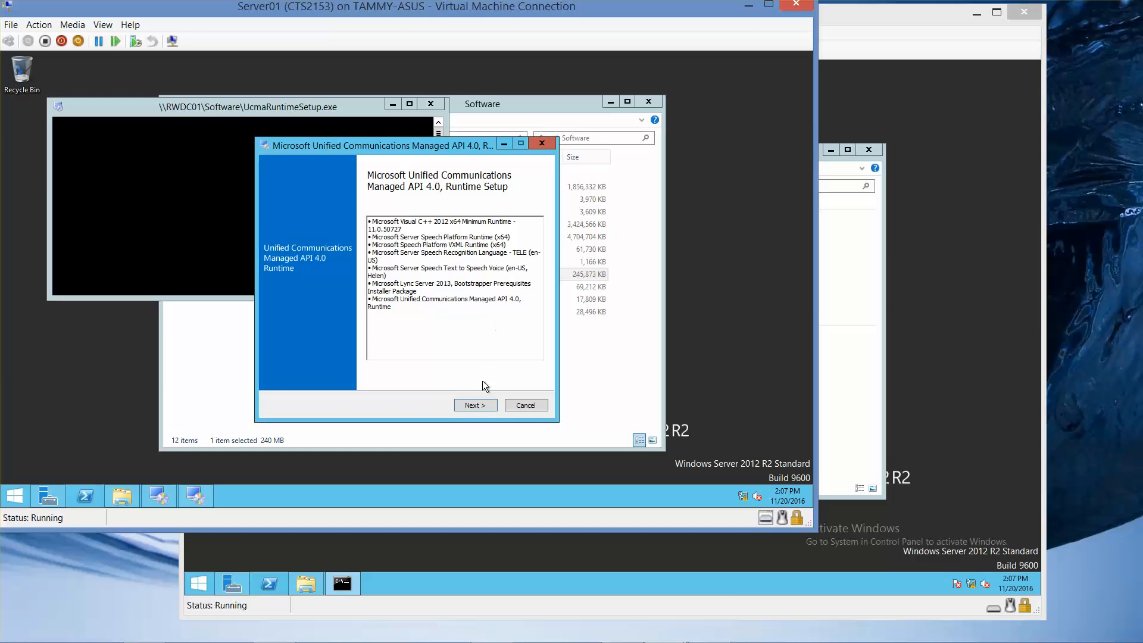
# Step: Accept the UCMA 4.0 Runtime license terms, start the install, and switch to Hyper-V Manager
pyautogui.click(476, 406)
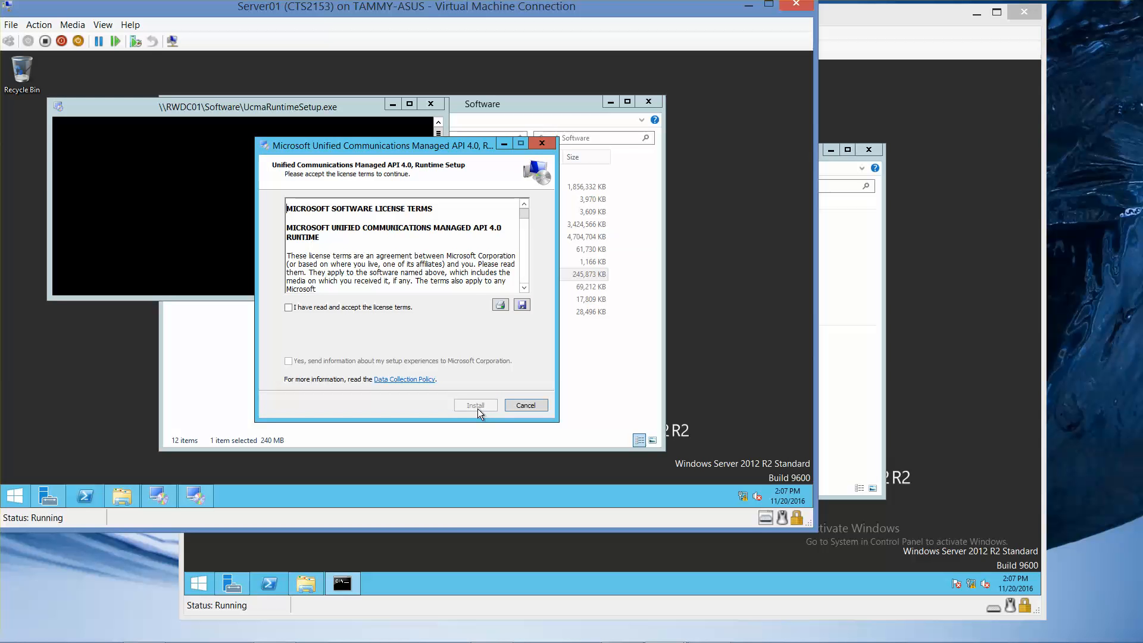
pyautogui.click(288, 308)
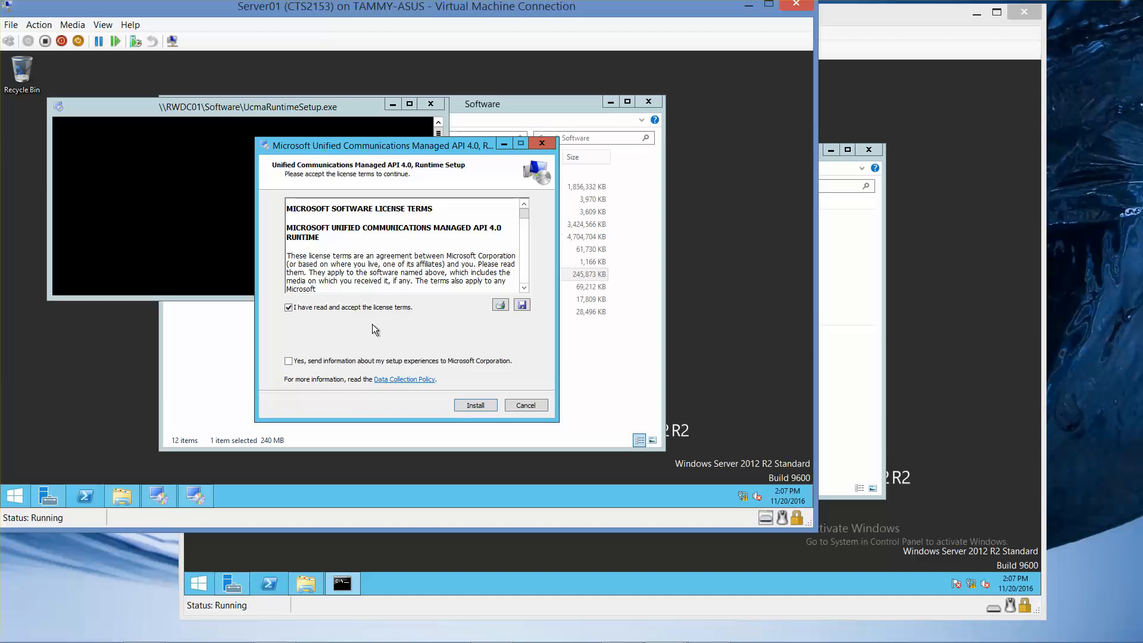
pyautogui.click(474, 404)
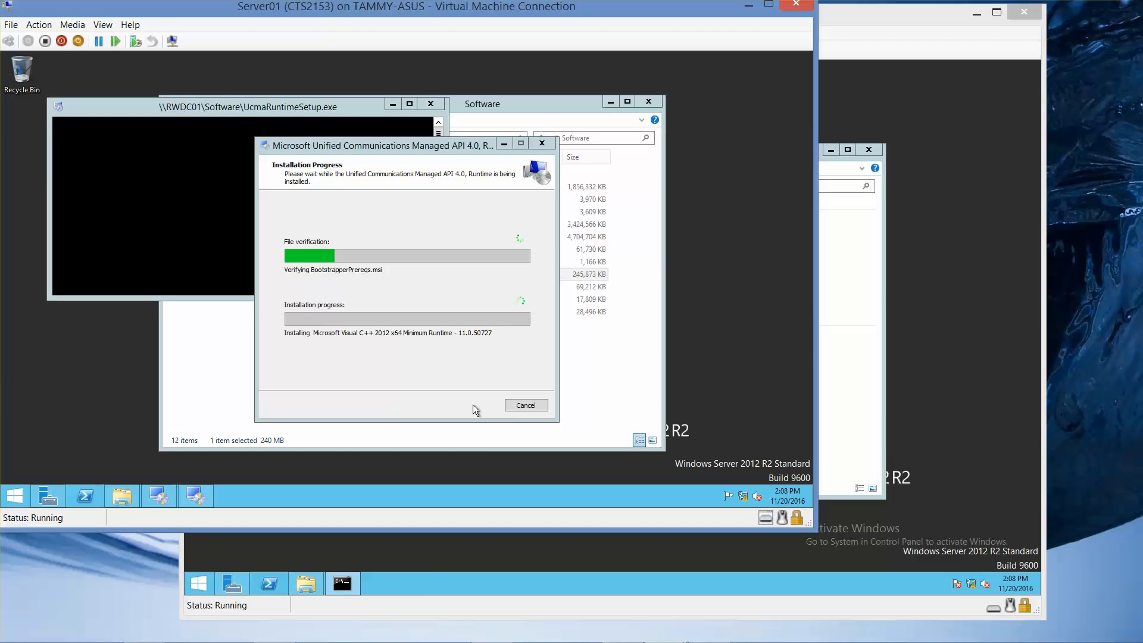
pyautogui.moveTo(571, 641)
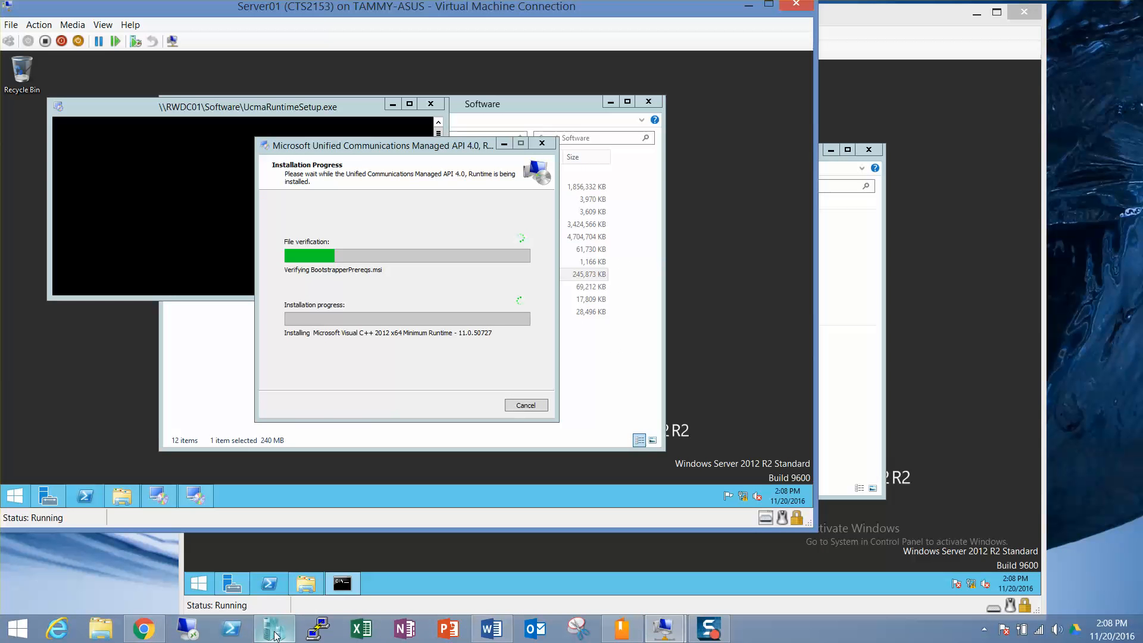
pyautogui.click(275, 635)
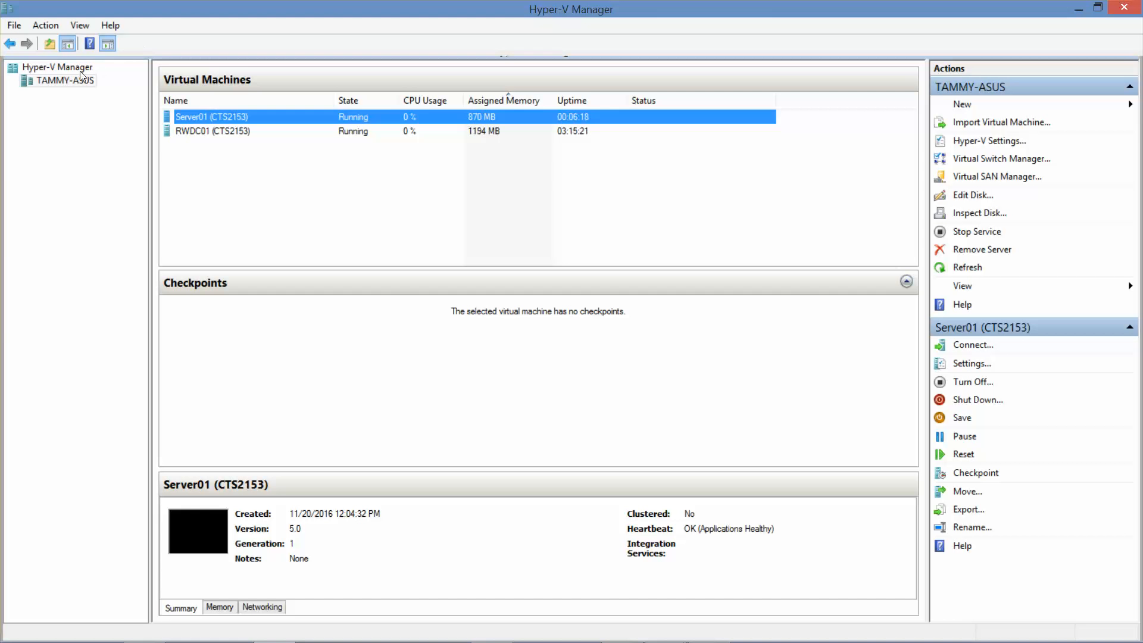
# Step: Start a new virtual machine named Server02 on the TAMMY-ASUS host
pyautogui.click(66, 84)
pyautogui.rightClick(65, 81)
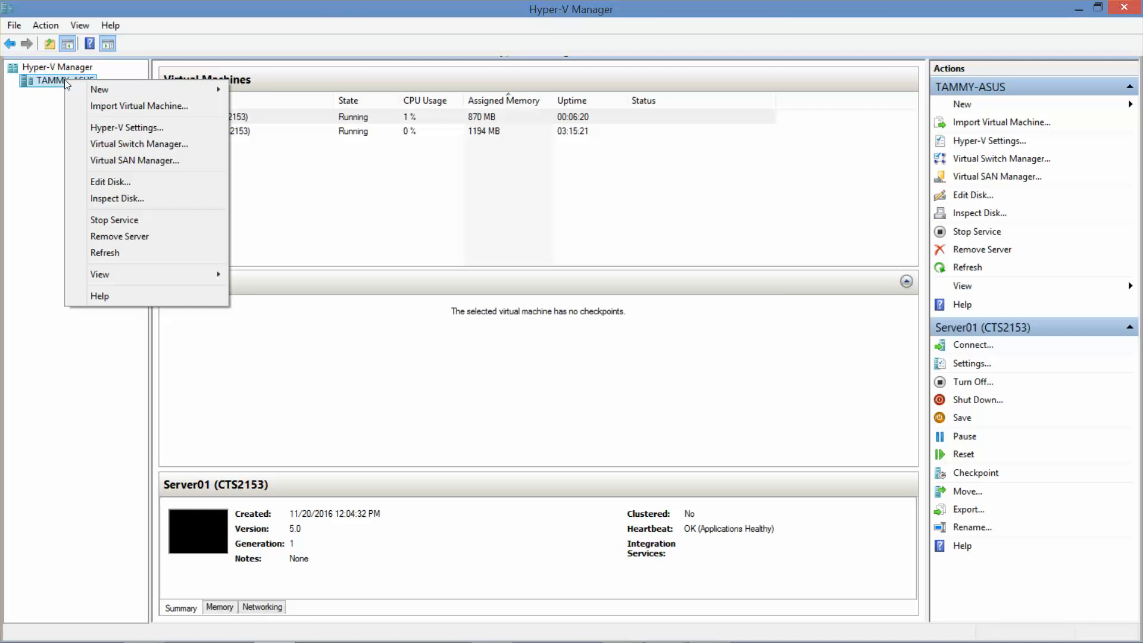
pyautogui.moveTo(205, 94)
pyautogui.click(279, 89)
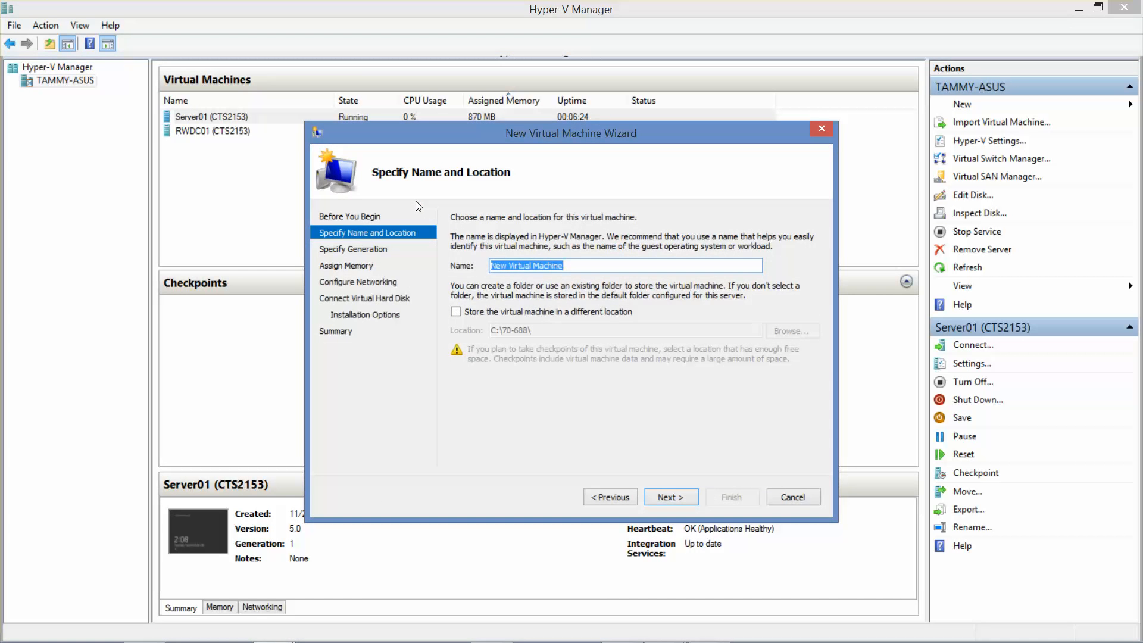
pyautogui.write('Server02')
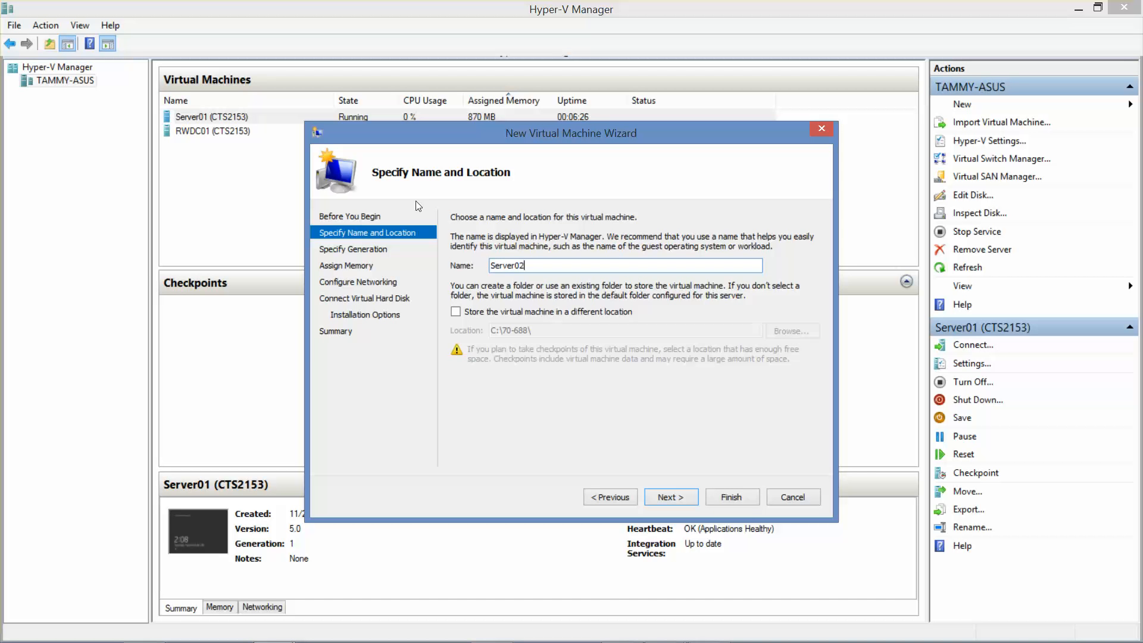
pyautogui.click(678, 498)
pyautogui.click(677, 498)
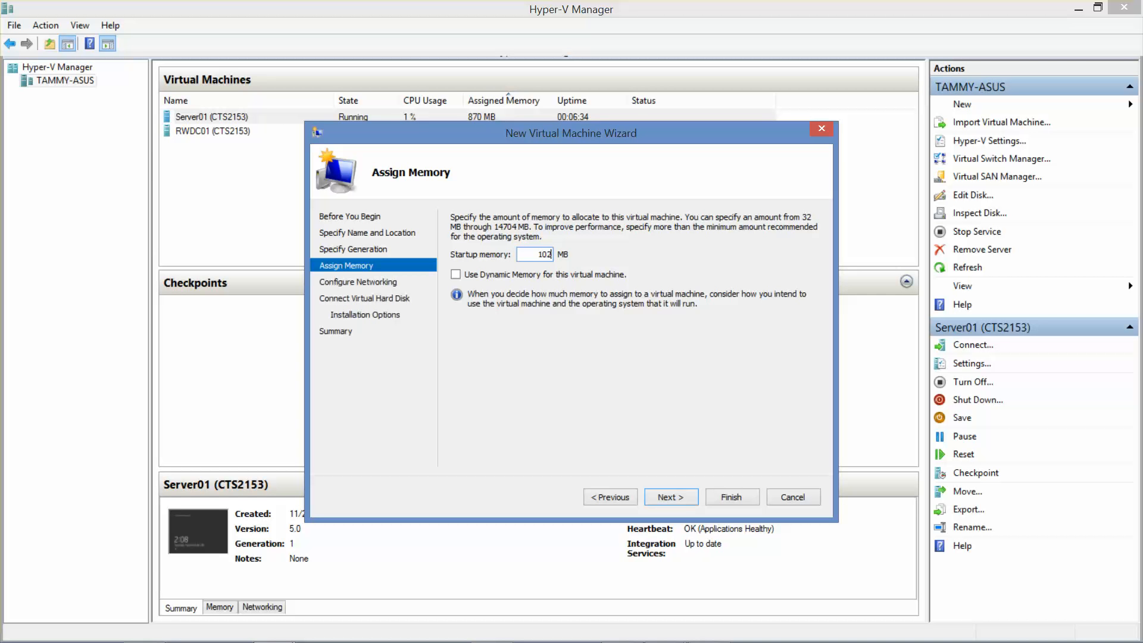
# Step: Give Server02 1024 MB memory, the Contoso_Int (CTS2153) network and a 60 GB virtual disk
pyautogui.write('1024')
pyautogui.click(675, 494)
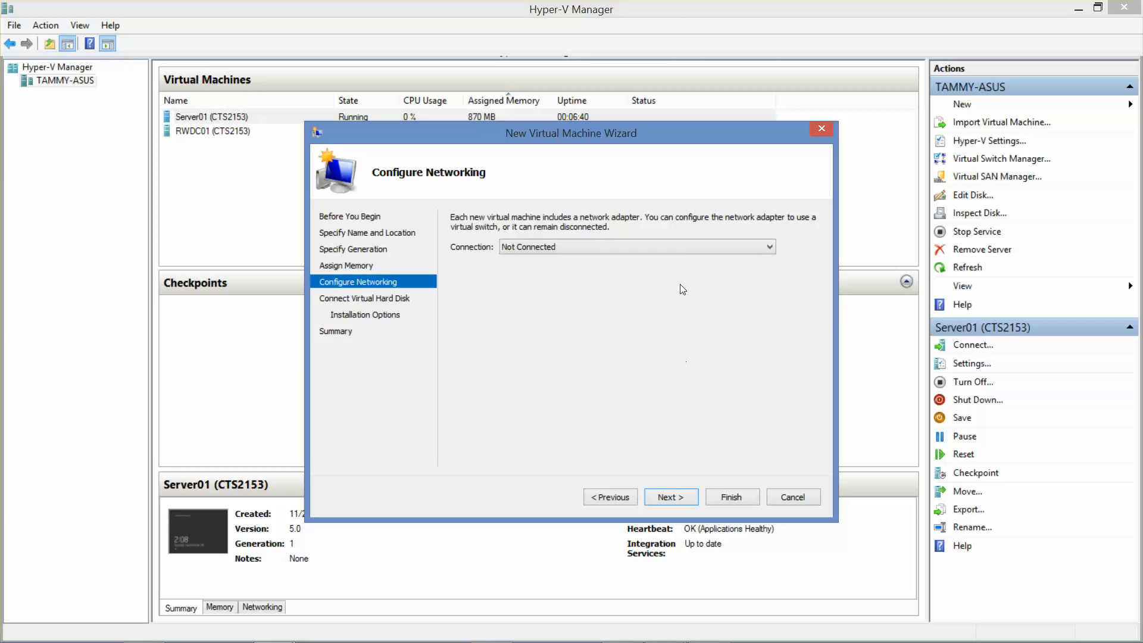
pyautogui.click(678, 247)
pyautogui.click(649, 266)
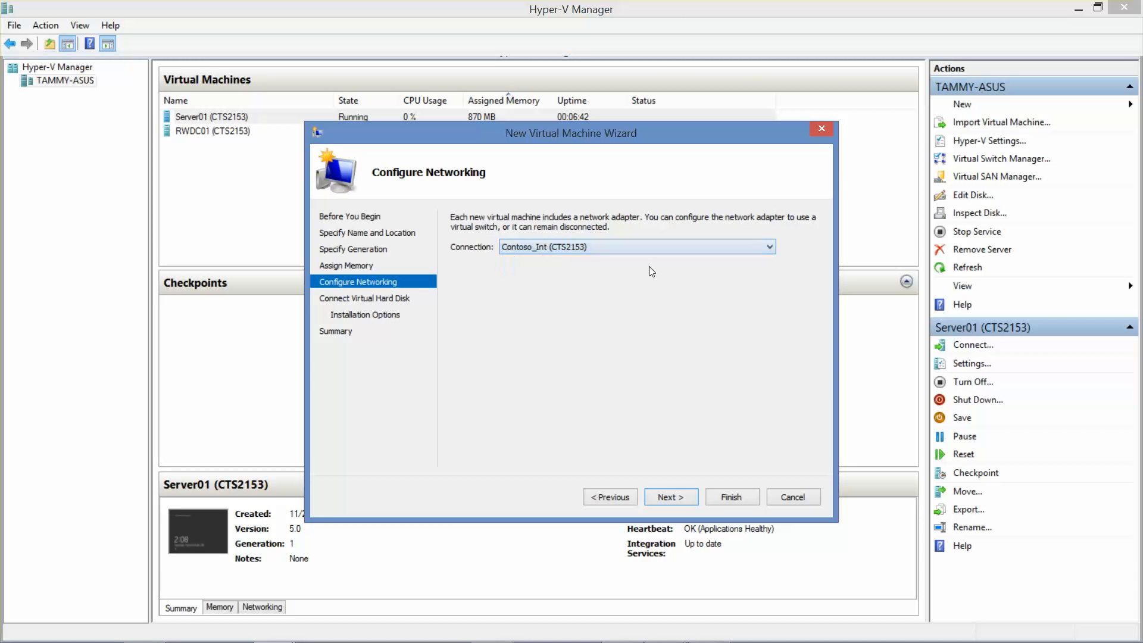
pyautogui.click(661, 496)
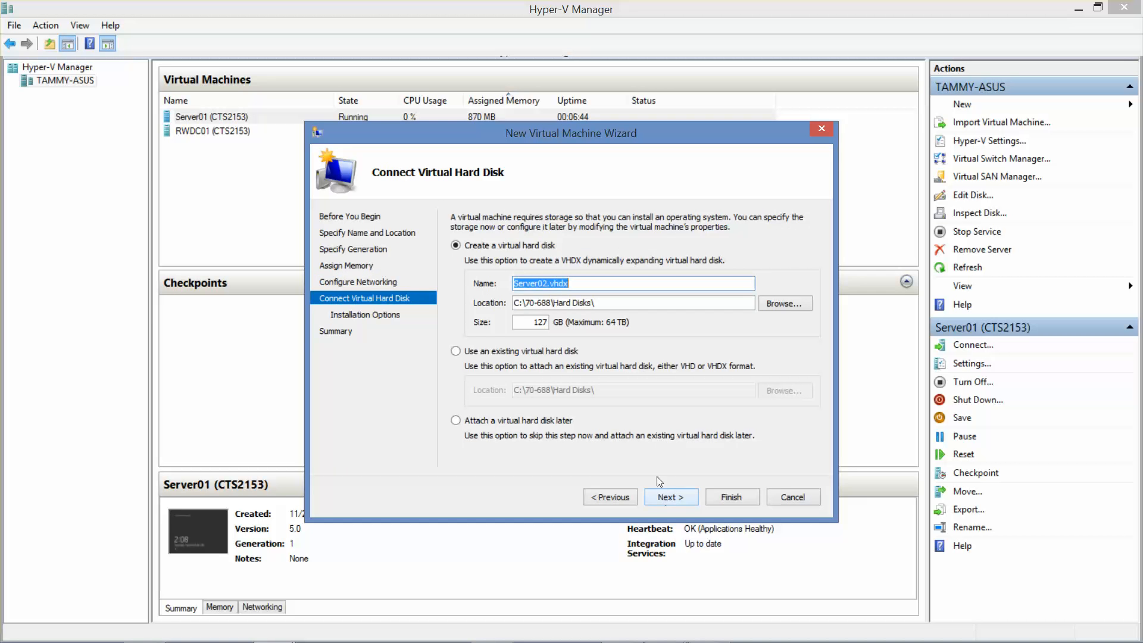
pyautogui.doubleClick(527, 322)
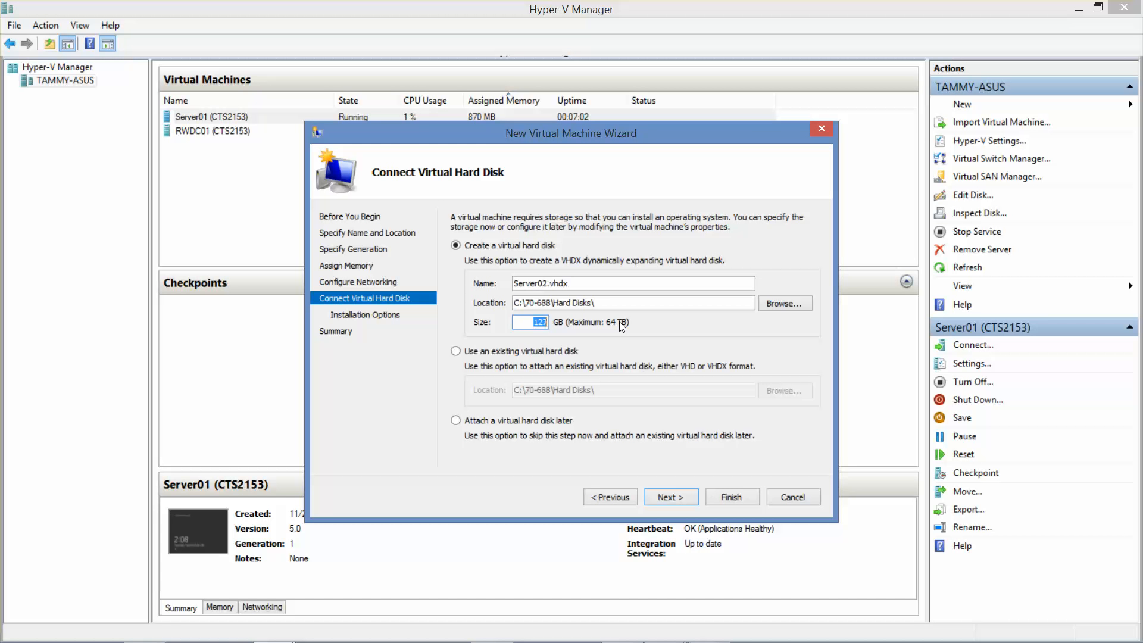
pyautogui.write('60')
pyautogui.click(662, 495)
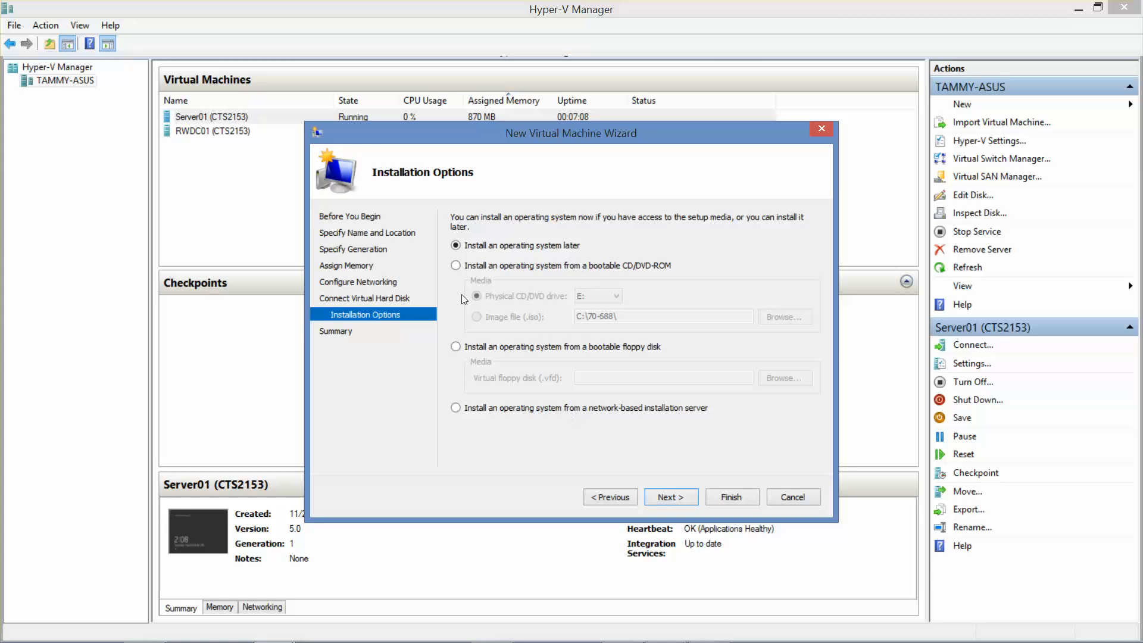
# Step: Attach server_2012_r2_with_update_x64.iso as the install media and finish creating the VM
pyautogui.click(456, 266)
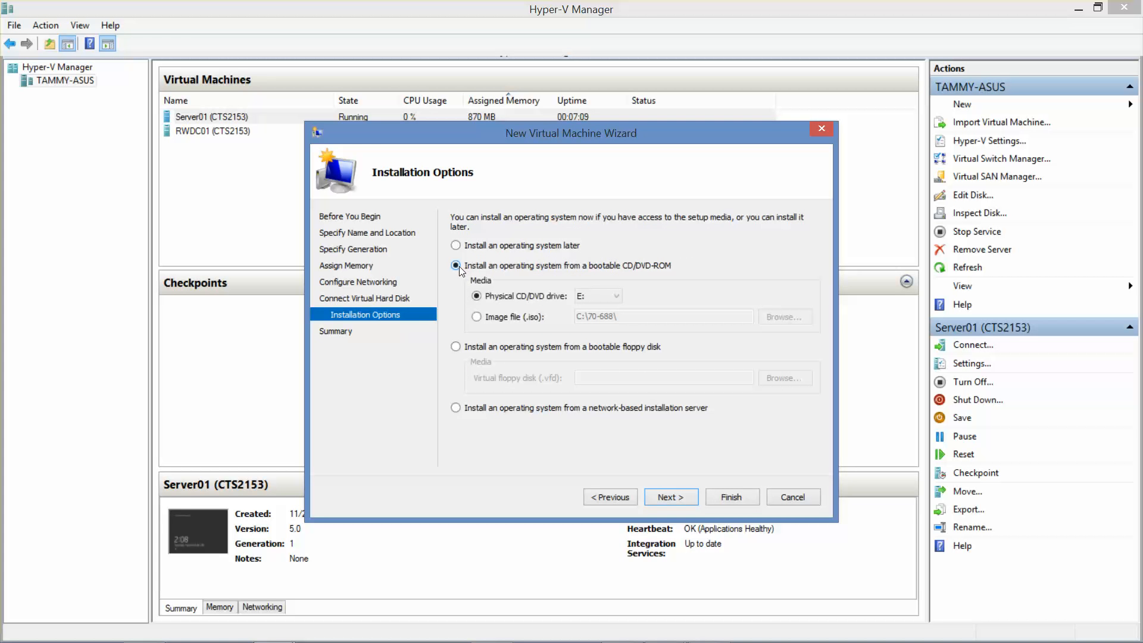
pyautogui.click(477, 317)
pyautogui.click(785, 317)
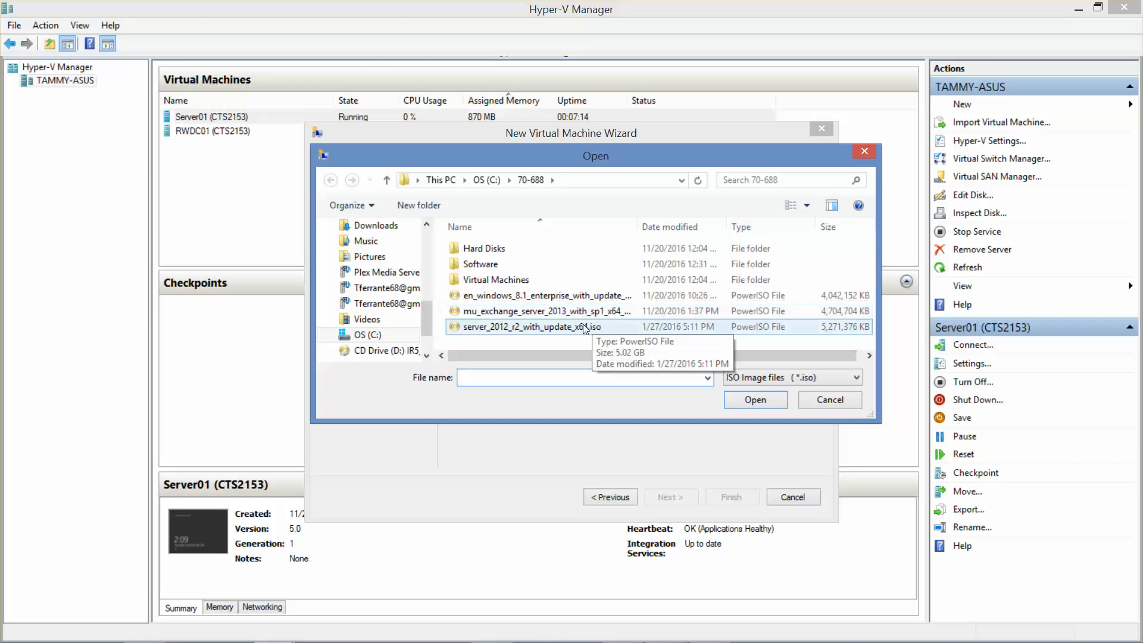
pyautogui.click(601, 327)
pyautogui.click(755, 399)
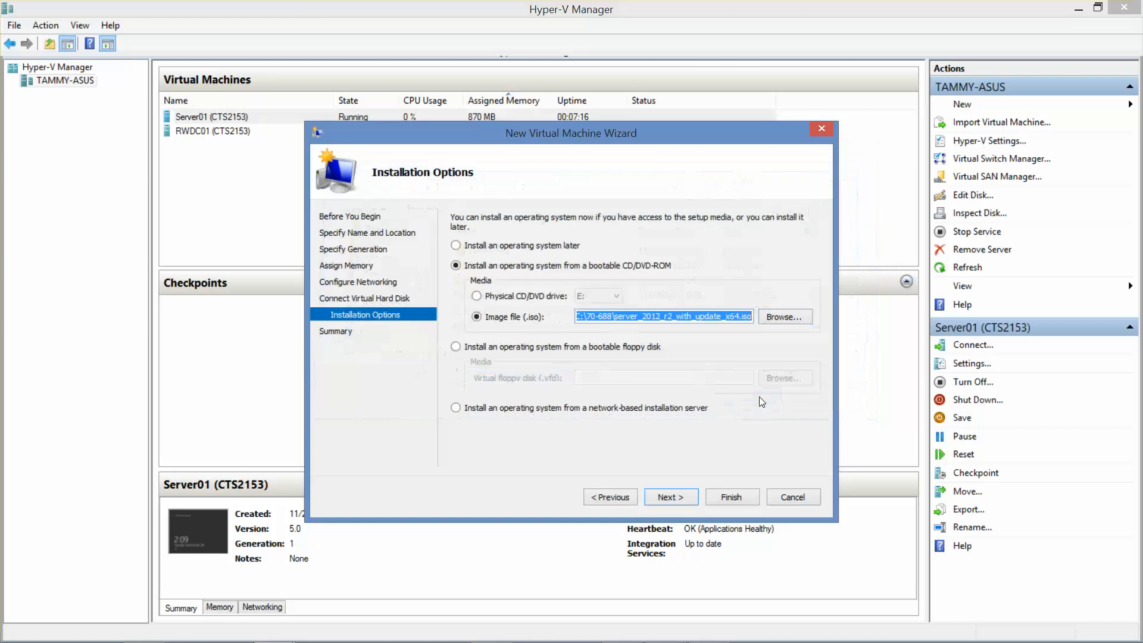
pyautogui.click(660, 499)
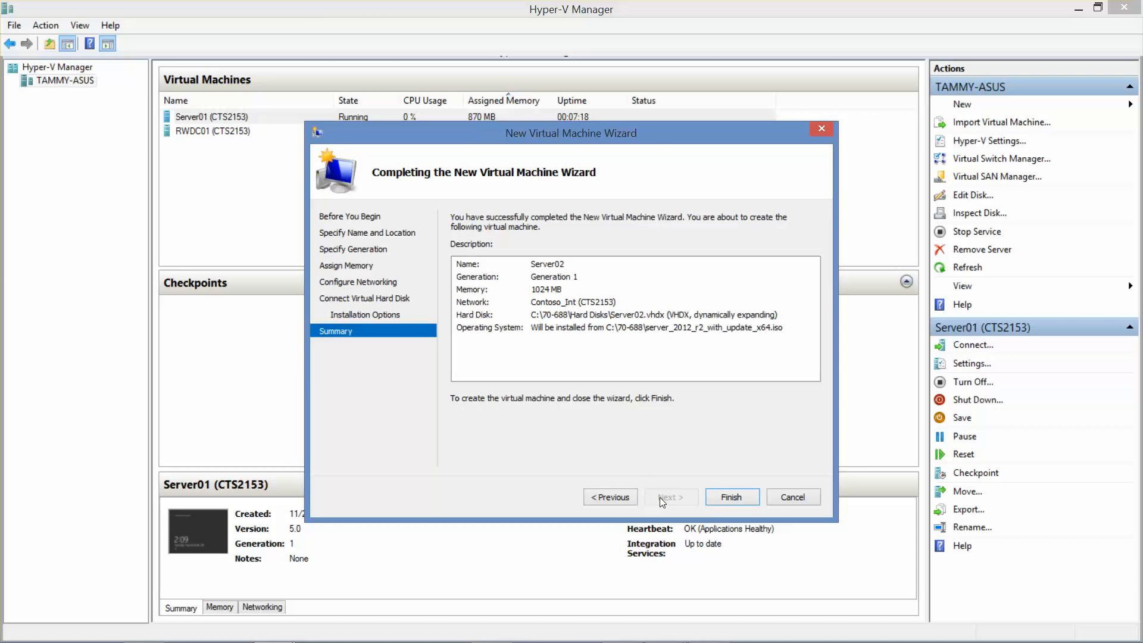
pyautogui.click(723, 500)
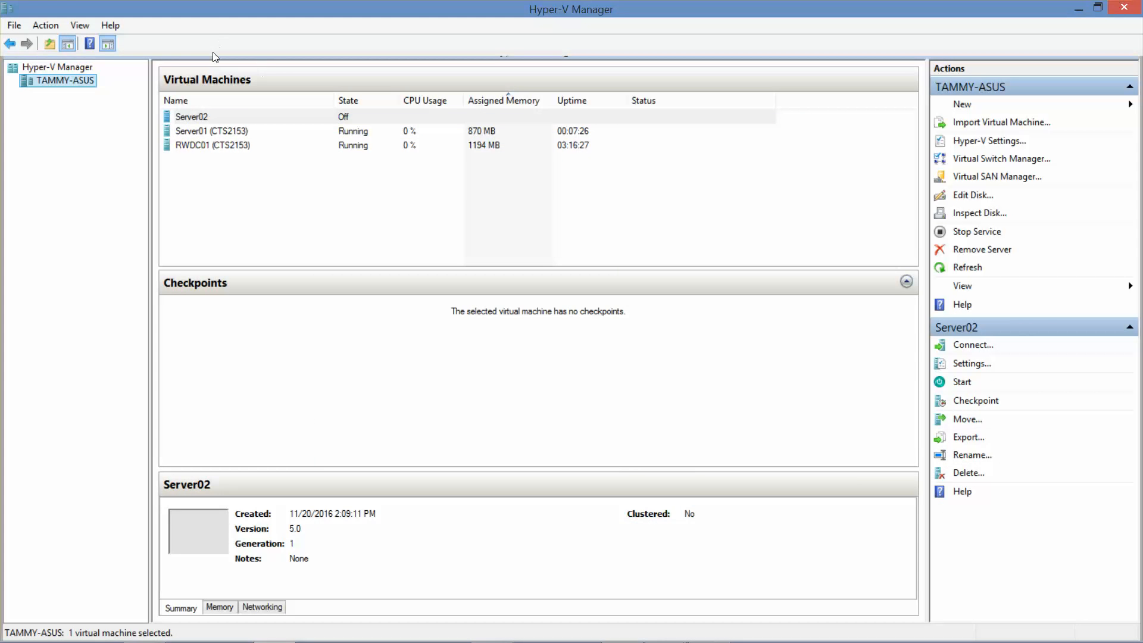
# Step: Rename the Server02 virtual machine to 'Server02 (CTS2153)'
pyautogui.click(200, 118)
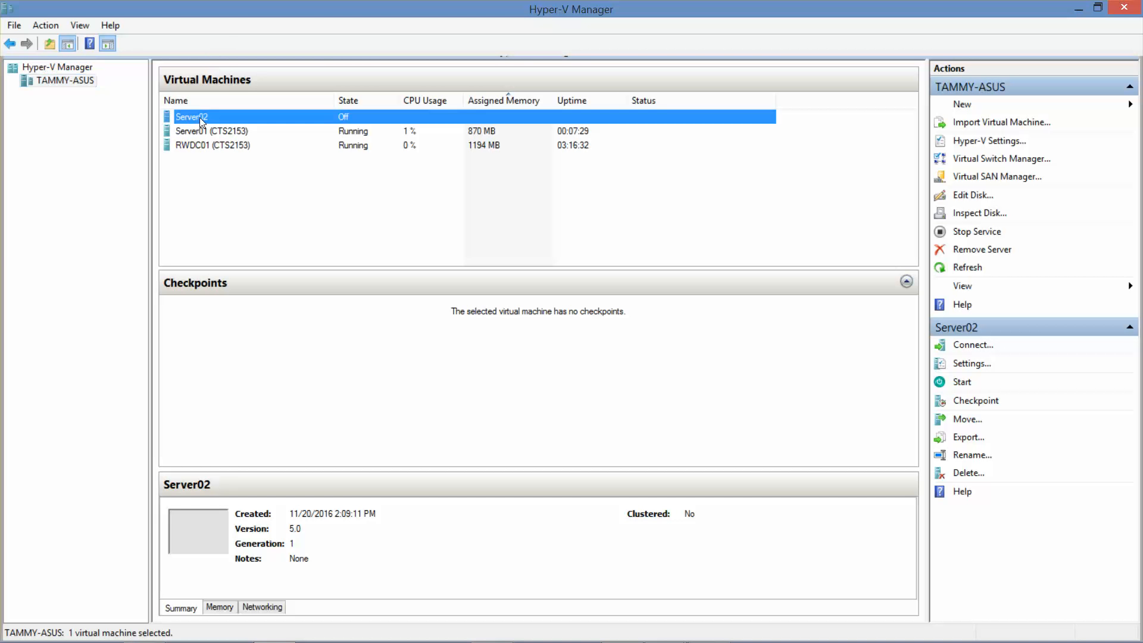
pyautogui.press('F2')
pyautogui.press('End')
pyautogui.write('(CTS2153)')
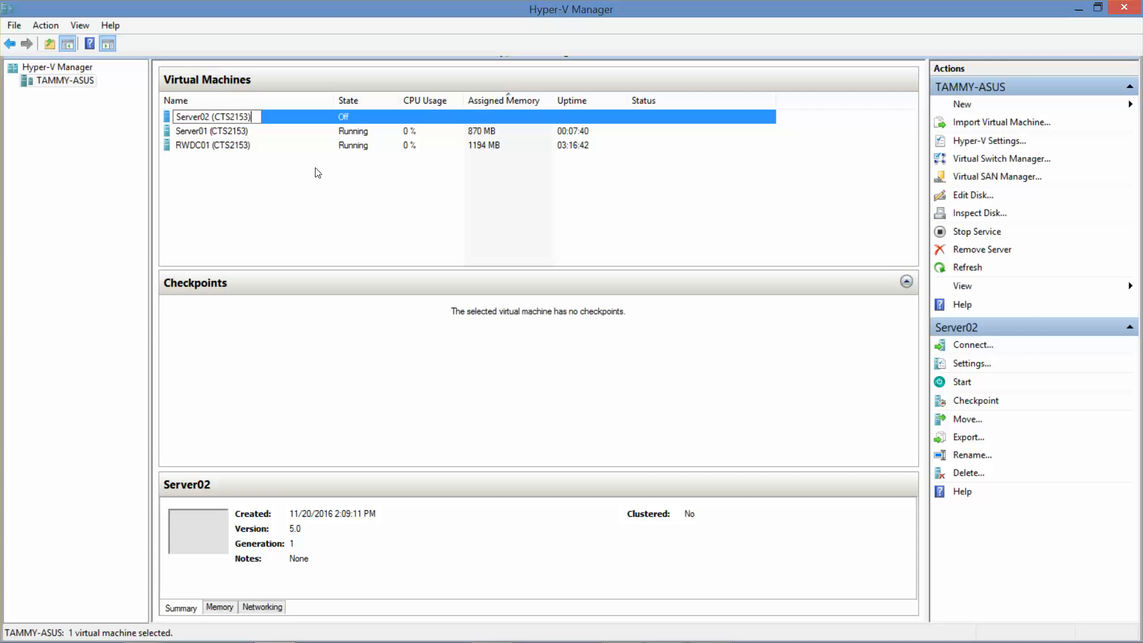
pyautogui.press('Return')
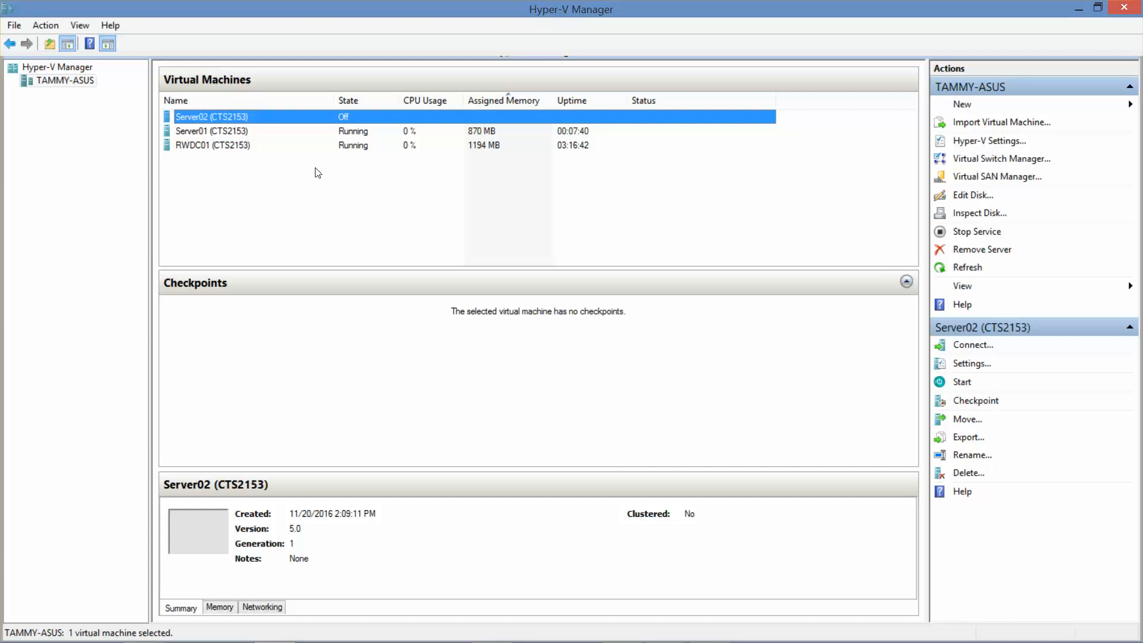
# Step: Connect to Server02's console and power it on, then return to the Server01 console
pyautogui.doubleClick(230, 115)
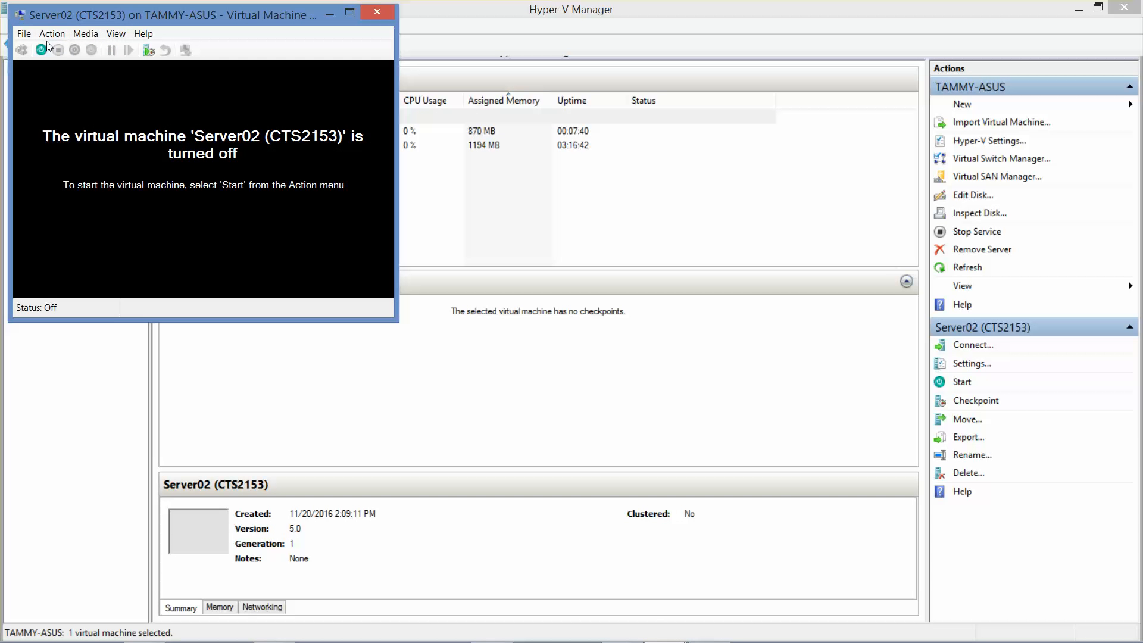
pyautogui.click(41, 49)
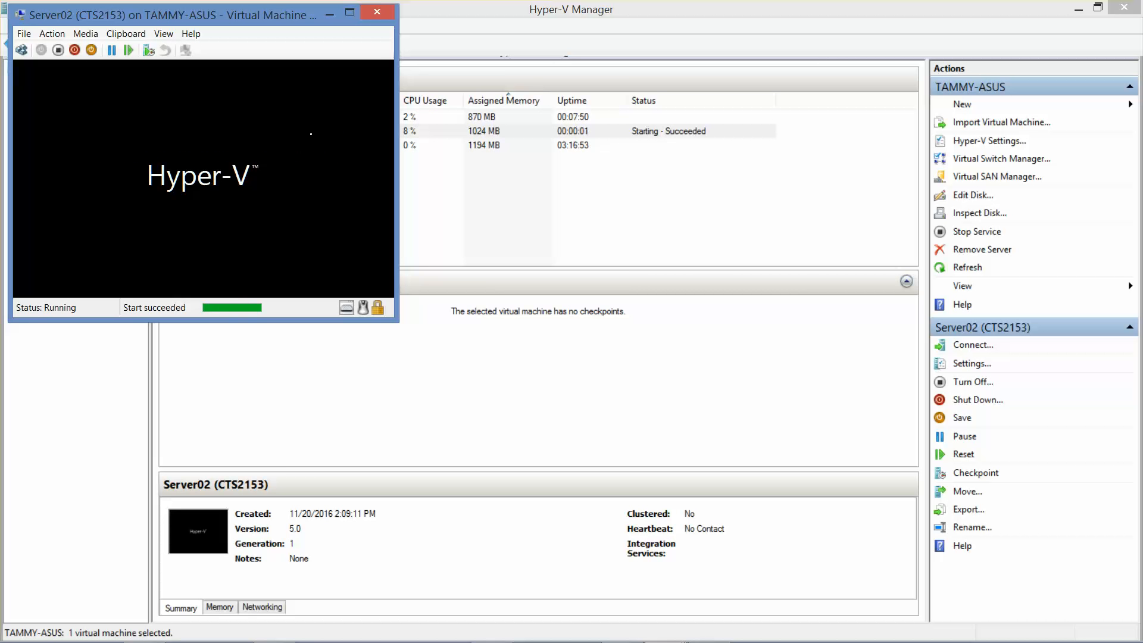
pyautogui.click(1076, 8)
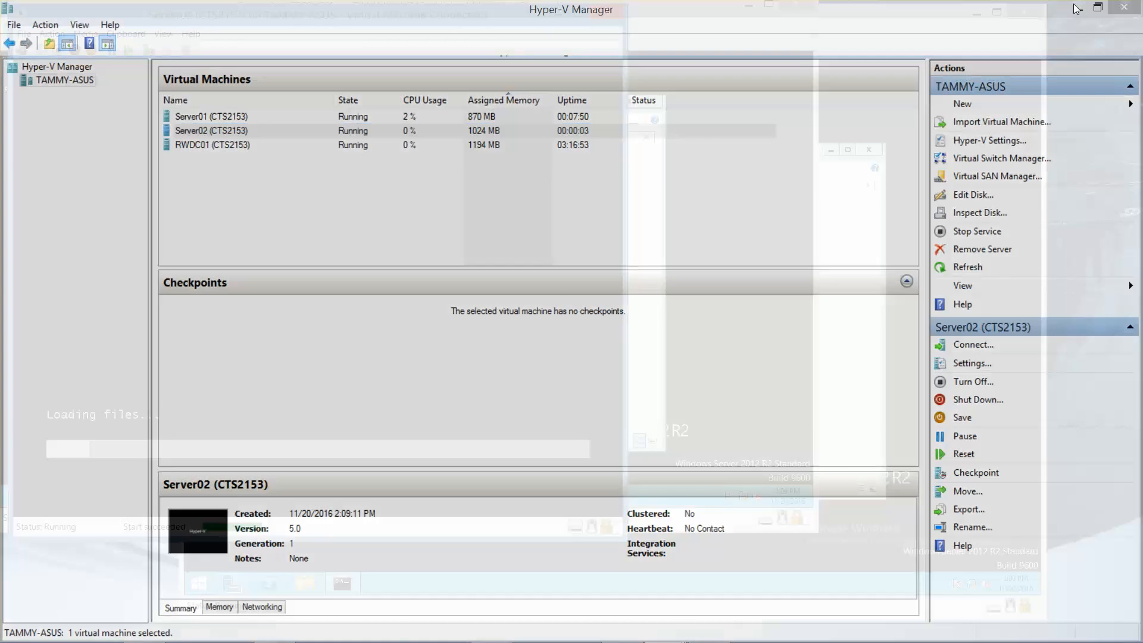
pyautogui.click(664, 28)
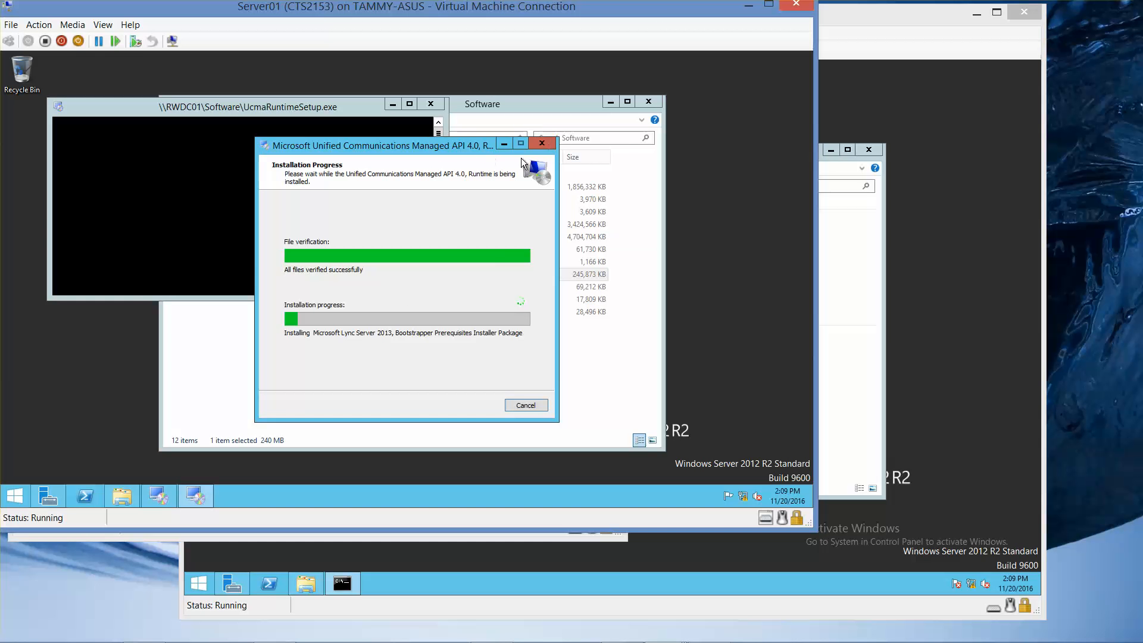
# Step: Minimize the RWDC01 console and move Server01 aside to bring the Server02 console forward
pyautogui.click(879, 57)
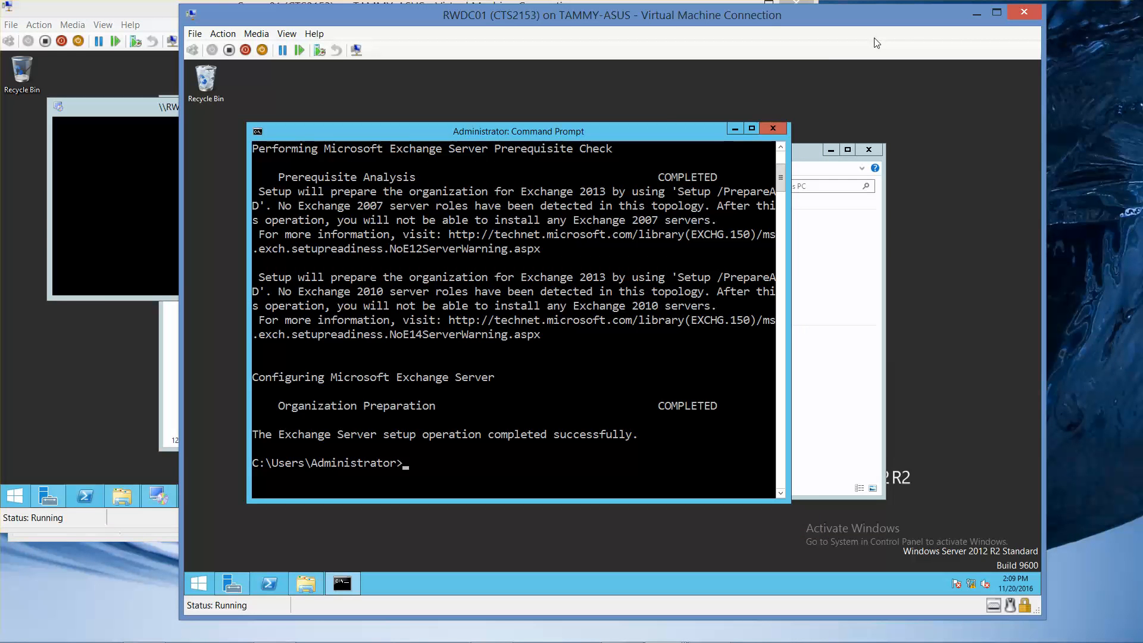
pyautogui.click(975, 13)
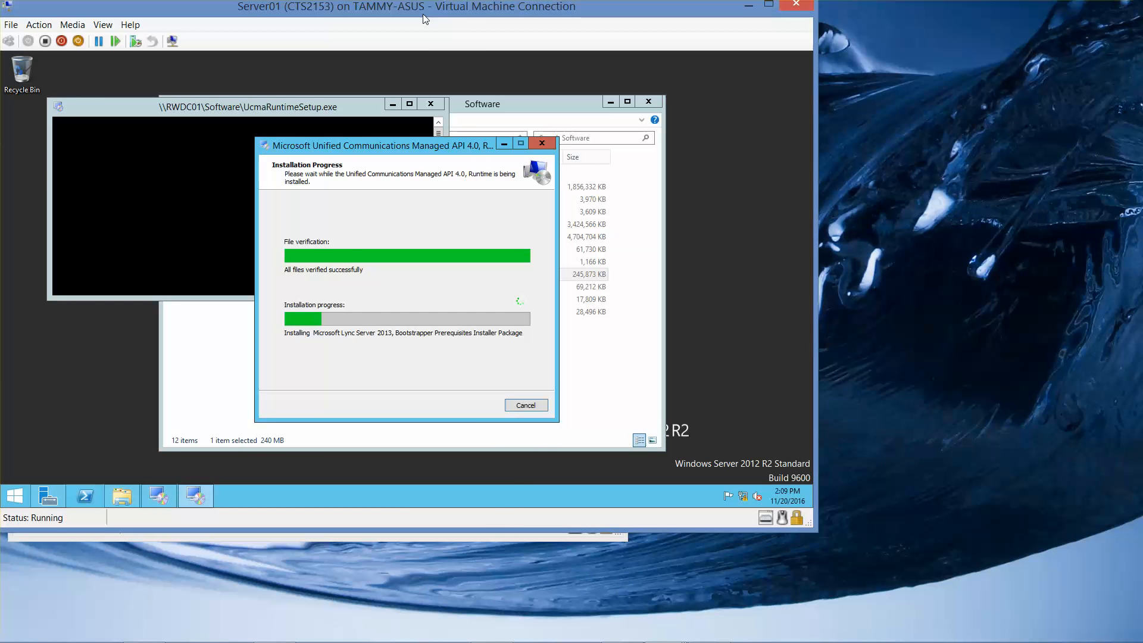
pyautogui.moveTo(424, 14); pyautogui.dragTo(742, 21)
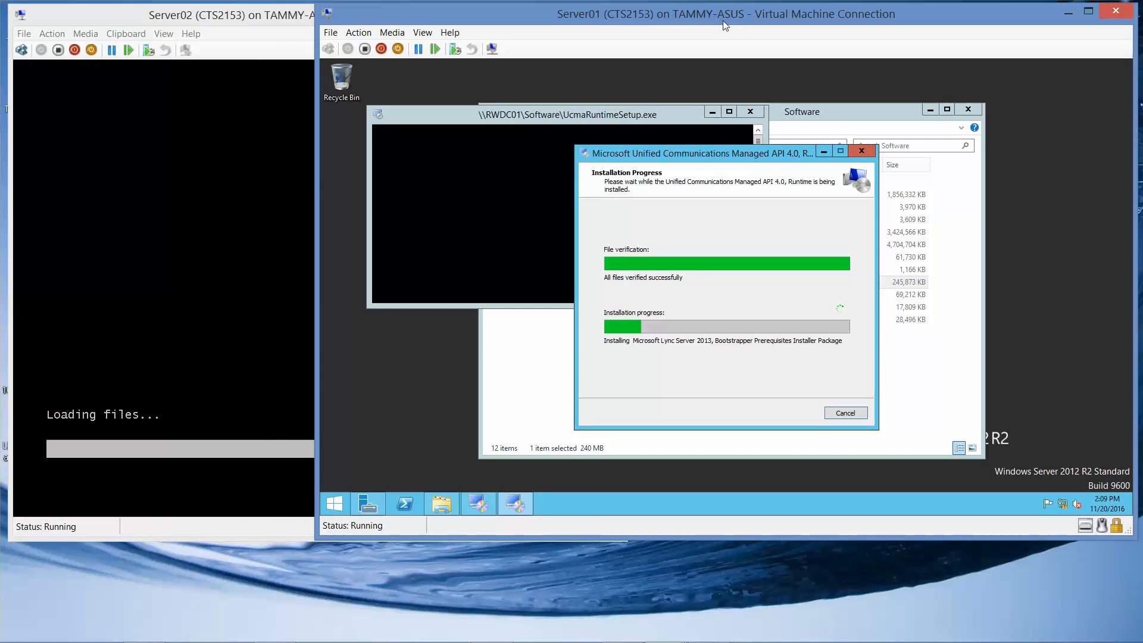
pyautogui.click(194, 24)
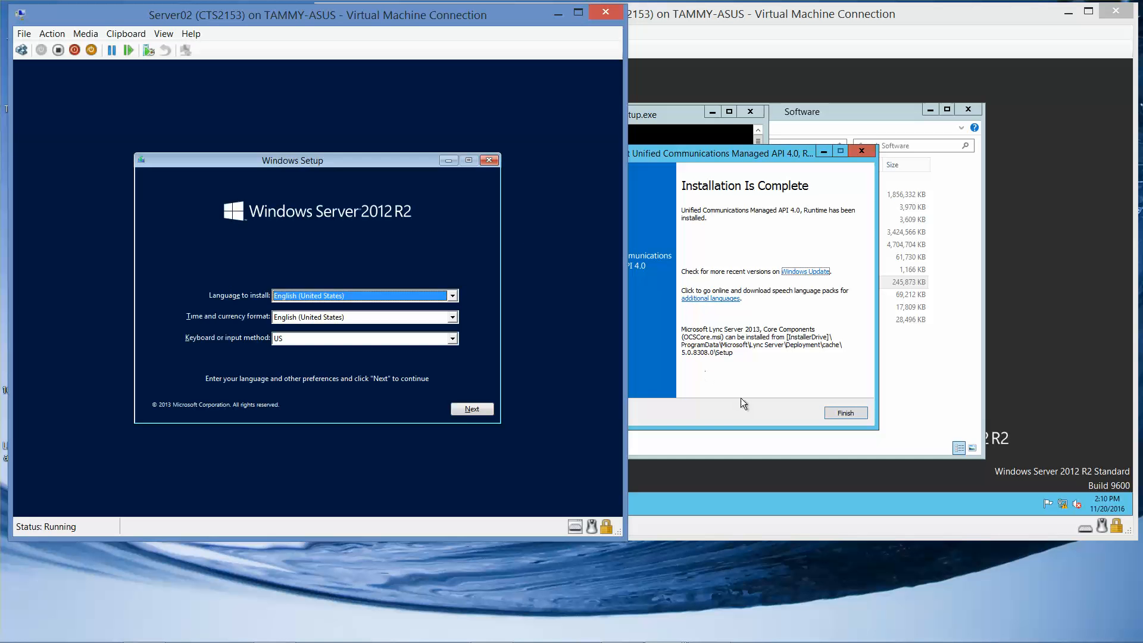
# Step: Keep the default language, begin Windows installation, and close Server01's completed UCMA installer
pyautogui.click(474, 411)
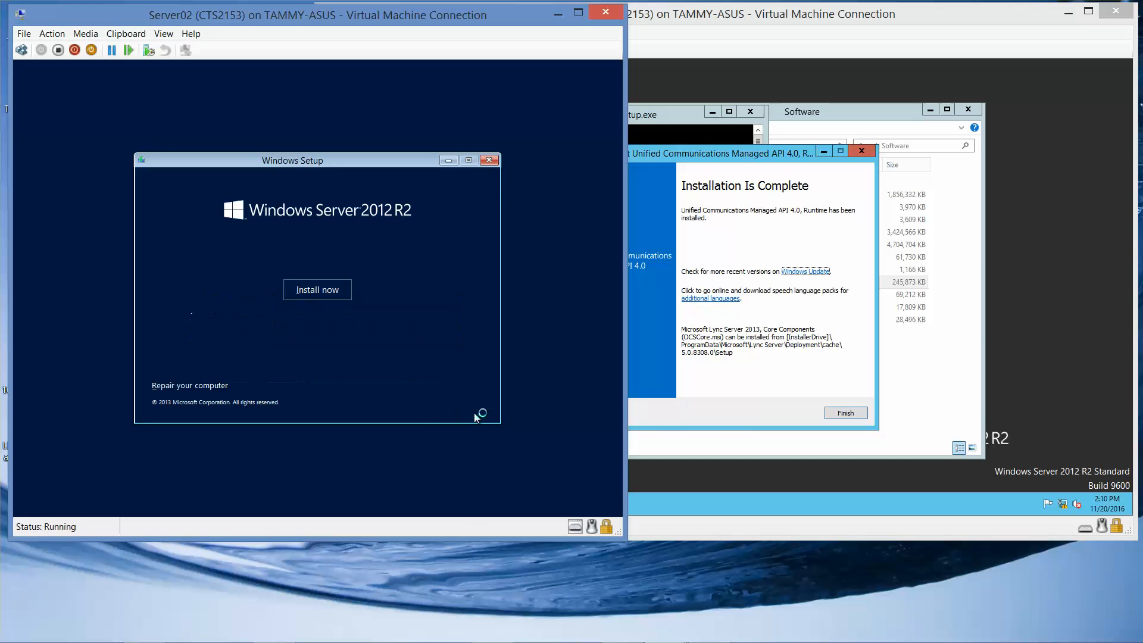
pyautogui.click(327, 289)
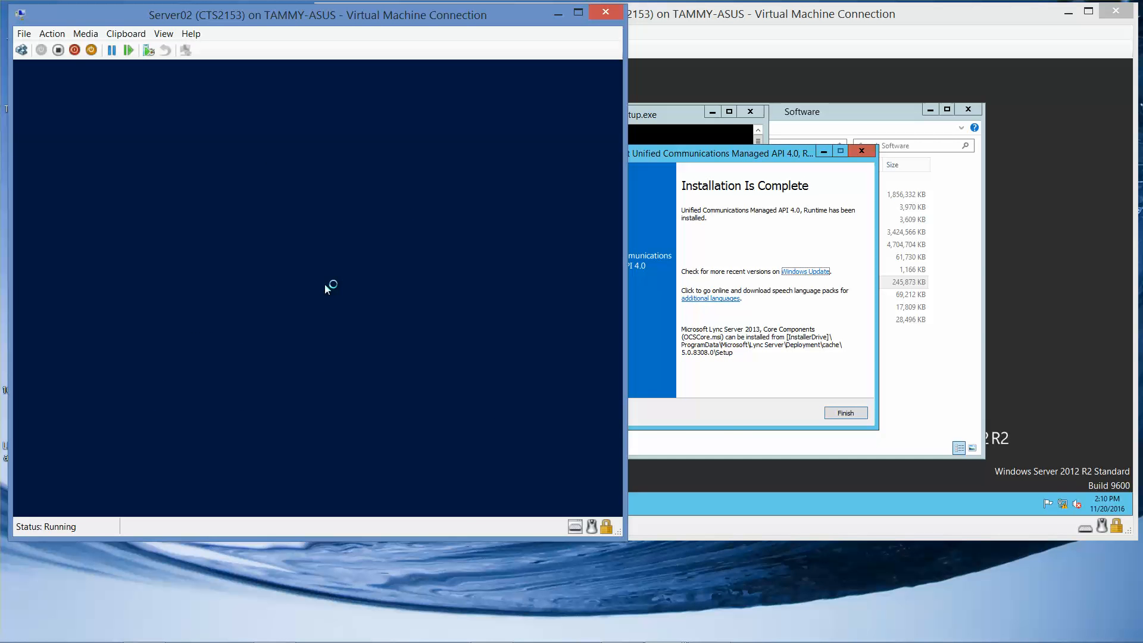
pyautogui.click(737, 423)
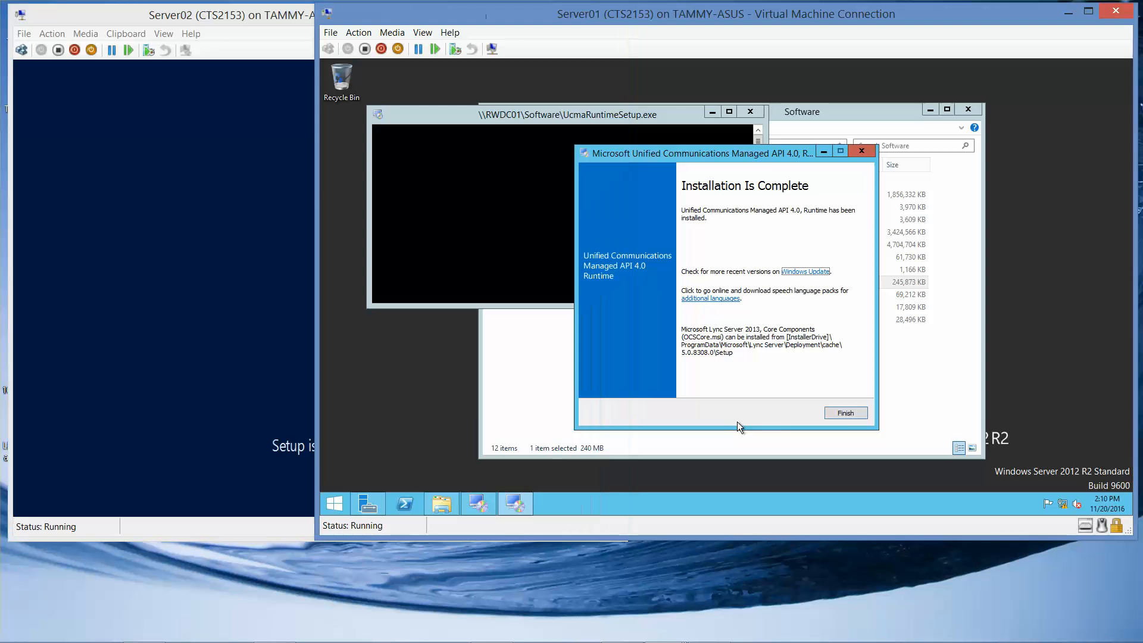
pyautogui.click(849, 412)
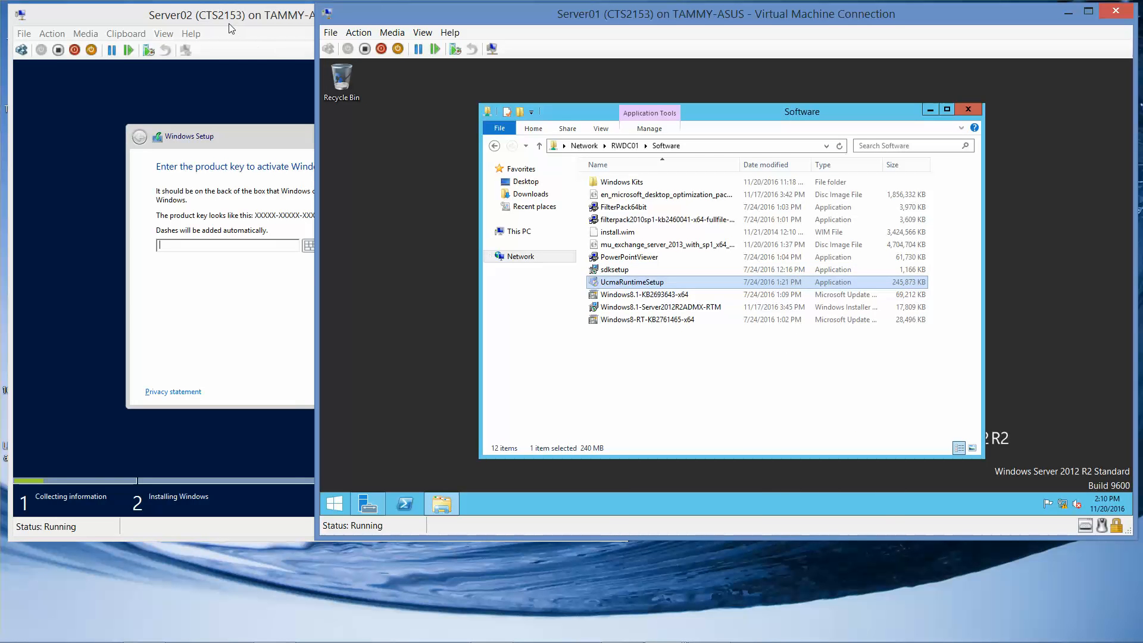
pyautogui.click(275, 54)
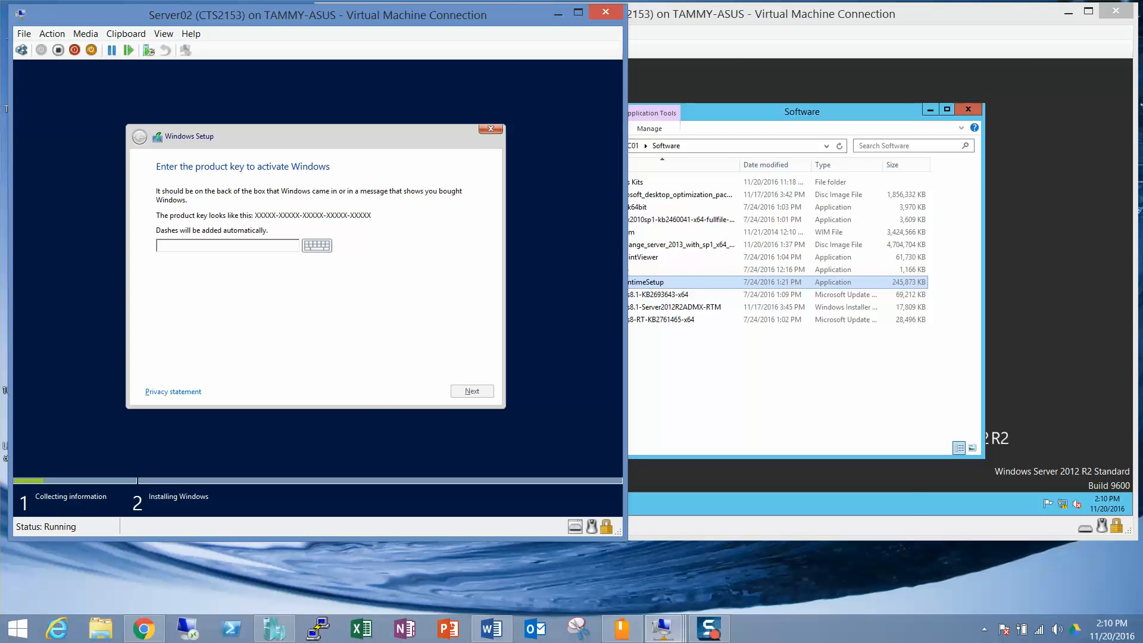
# Step: Choose Server with a GUI, accept the license, and custom-install onto Drive 0's unallocated space
pyautogui.moveTo(661, 630)
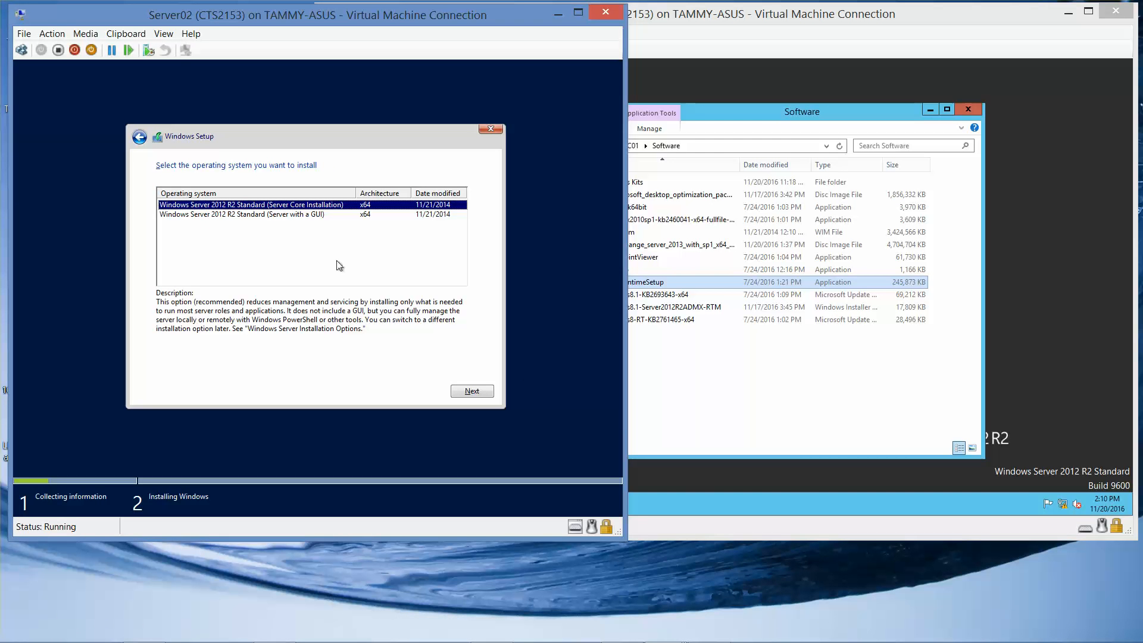
pyautogui.click(295, 215)
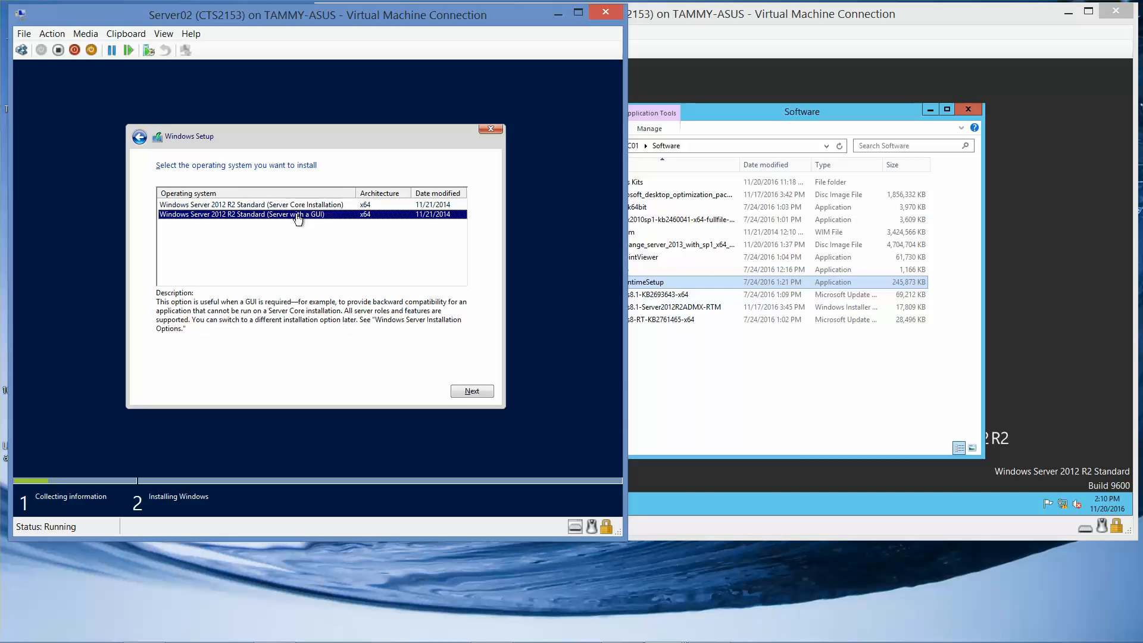
pyautogui.click(470, 390)
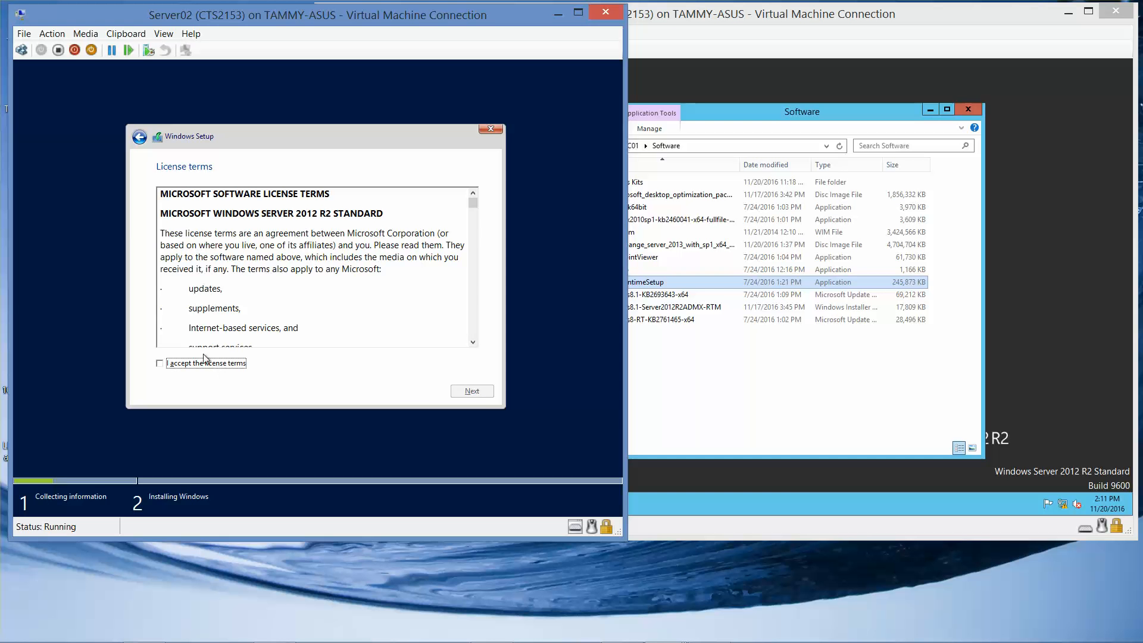
pyautogui.click(209, 365)
pyautogui.click(476, 395)
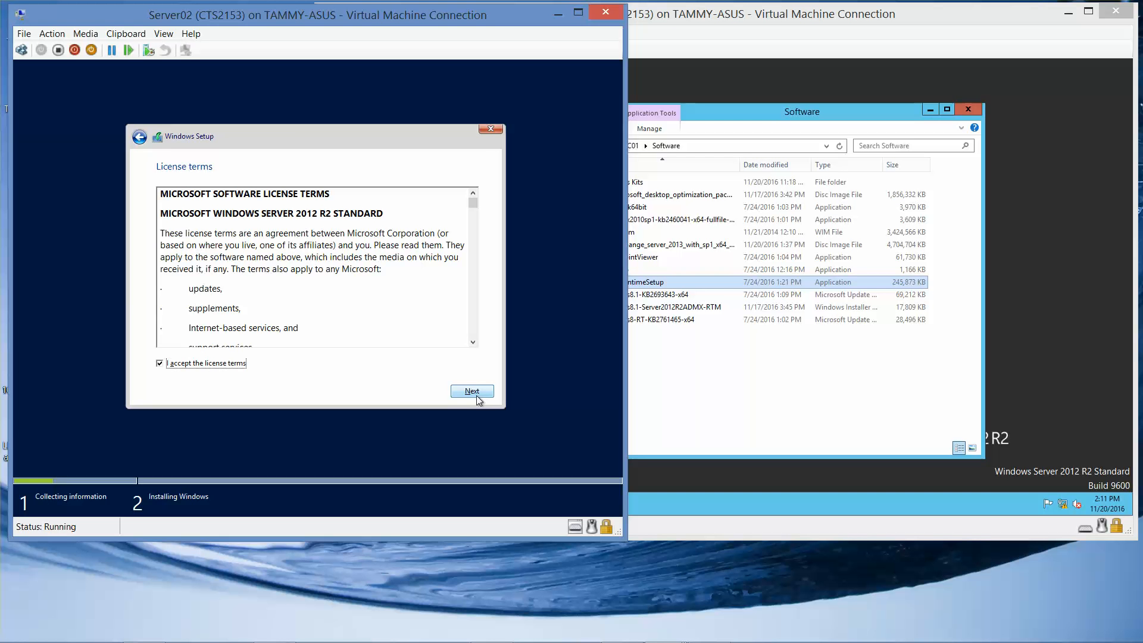
pyautogui.click(308, 271)
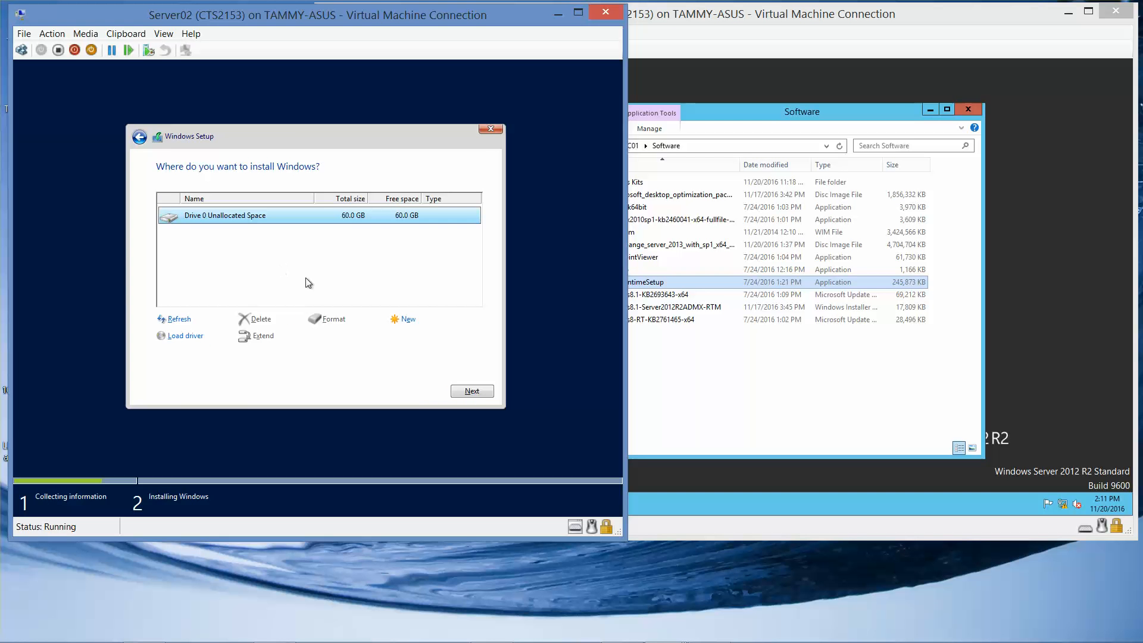
pyautogui.click(470, 390)
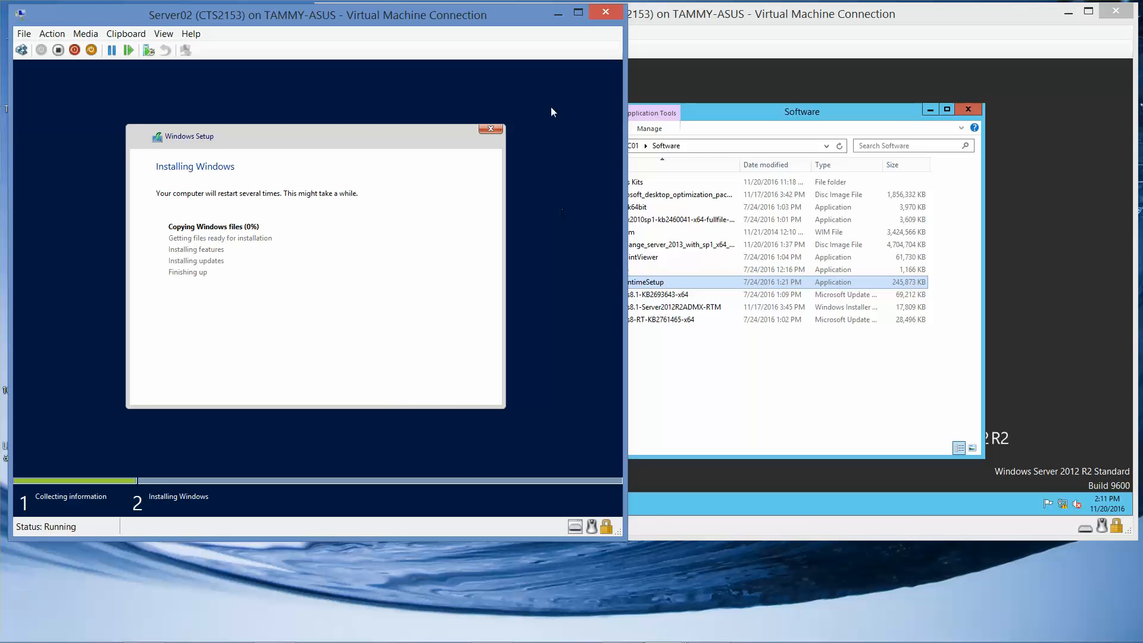
# Step: Minimize Server02's console, move Server01's left, and launch FilterPack64bit from the Software share
pyautogui.click(558, 13)
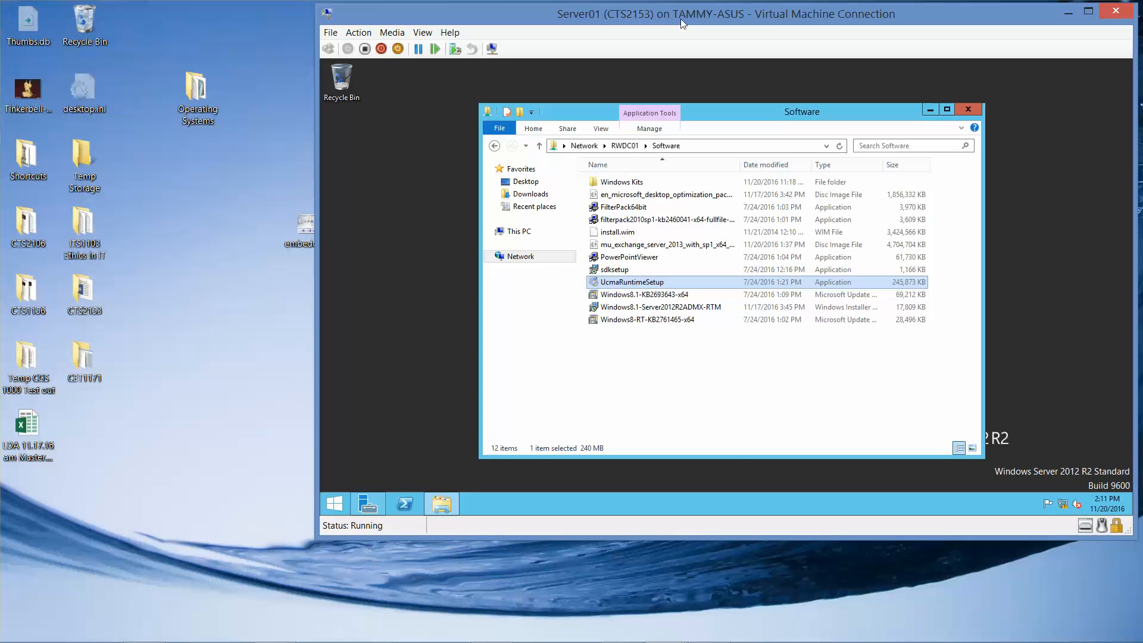
pyautogui.moveTo(683, 24); pyautogui.dragTo(365, 13)
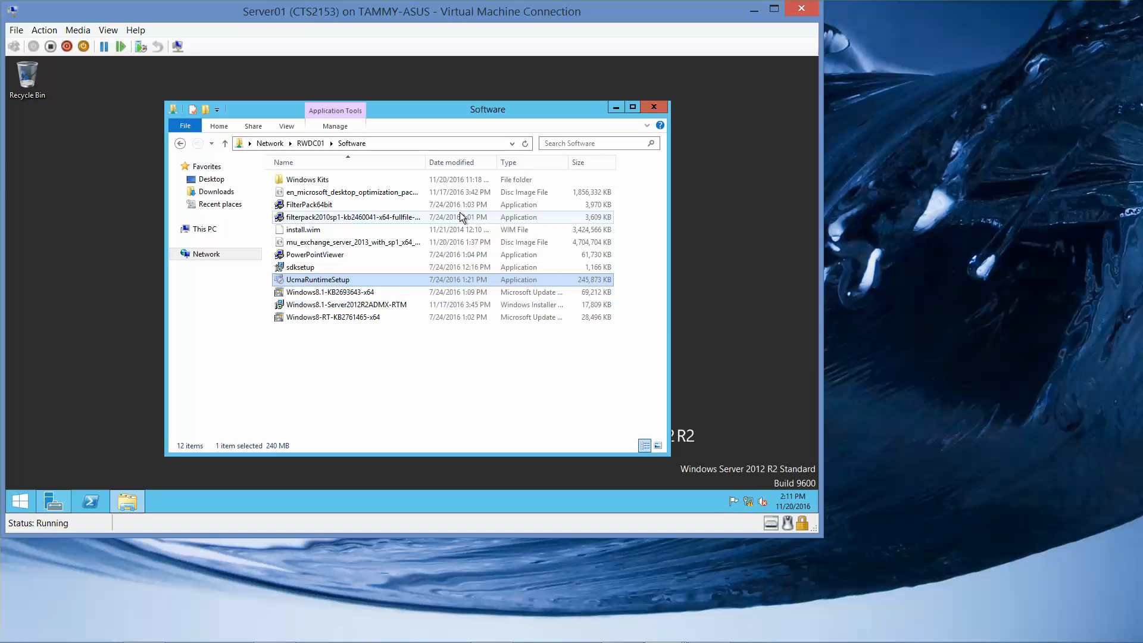
pyautogui.click(329, 206)
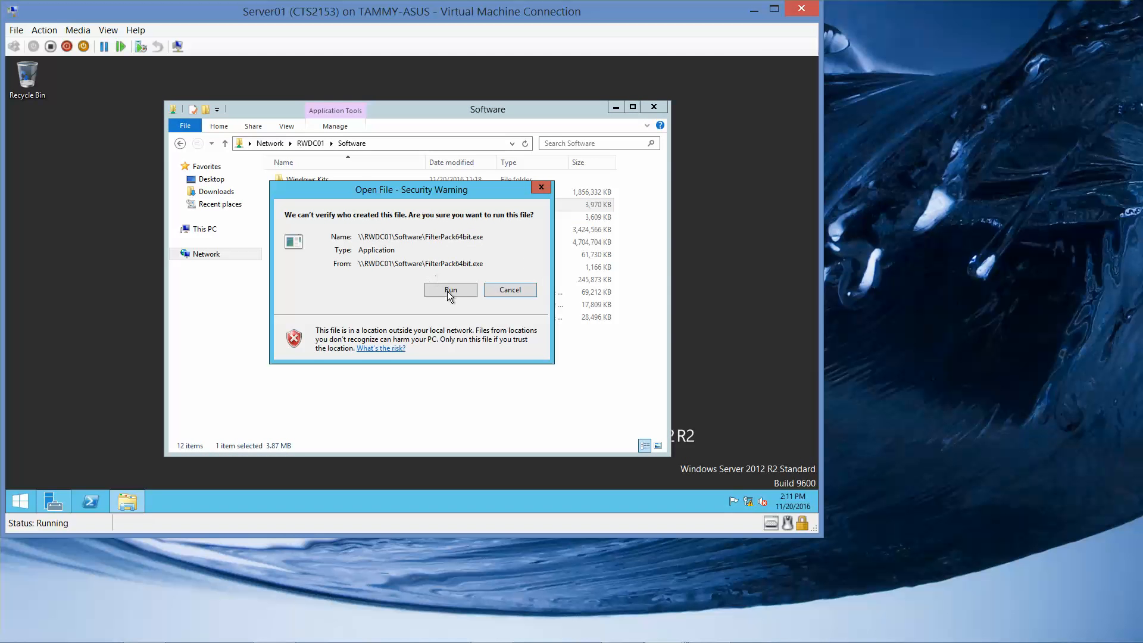
# Step: Run FilterPack64bit, accept the Filter Pack 2.0 license terms, and start the installation
pyautogui.click(450, 290)
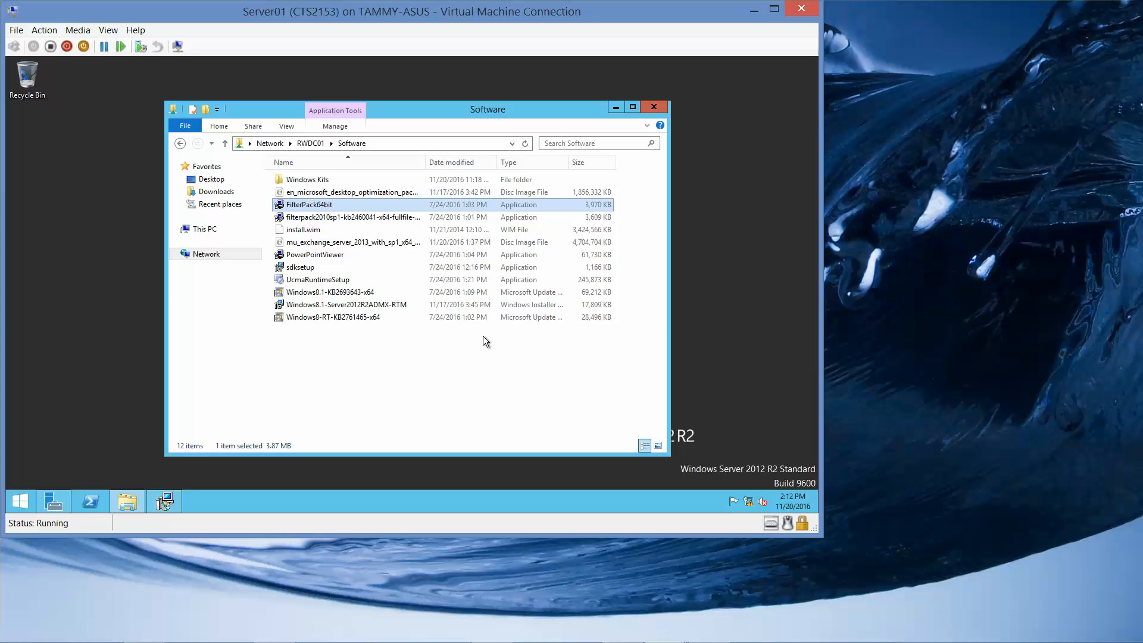
pyautogui.click(162, 502)
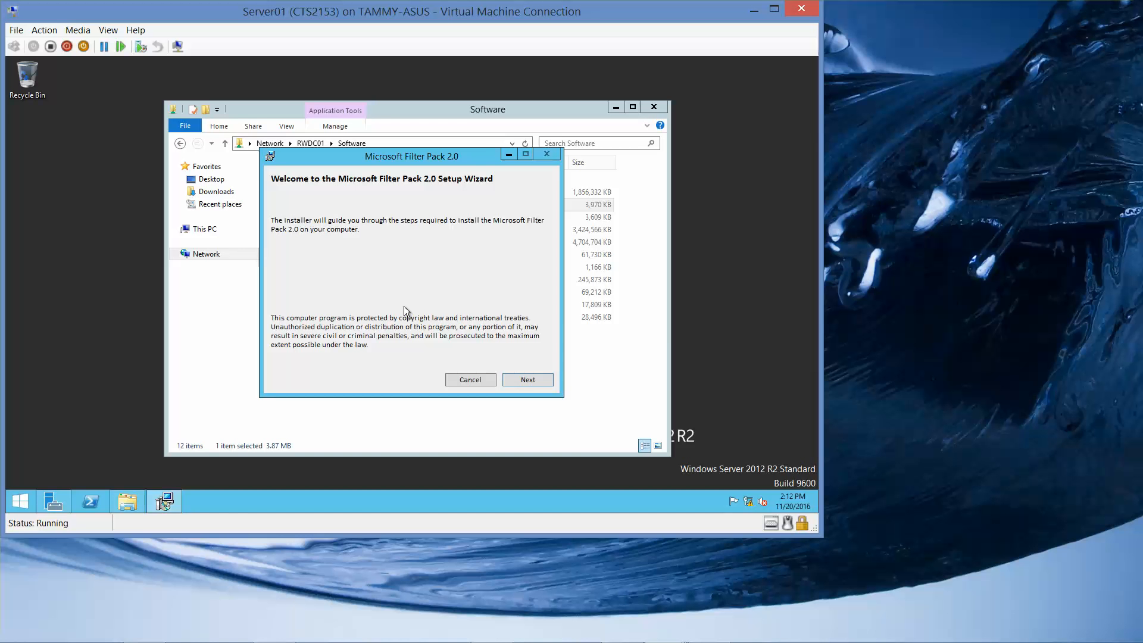
pyautogui.click(527, 381)
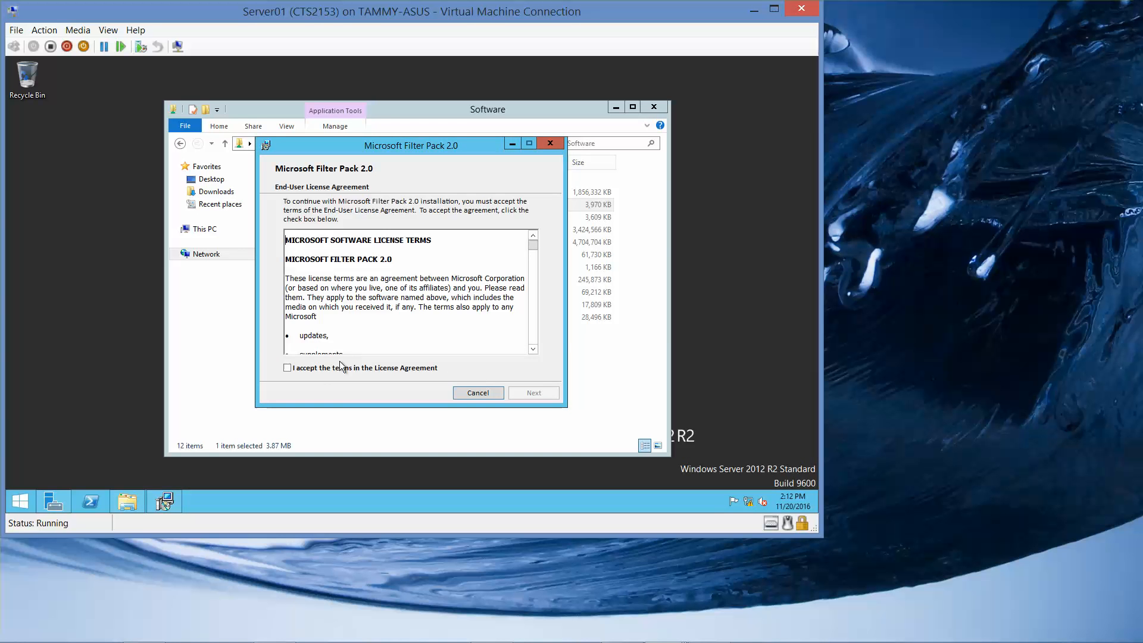
pyautogui.click(309, 369)
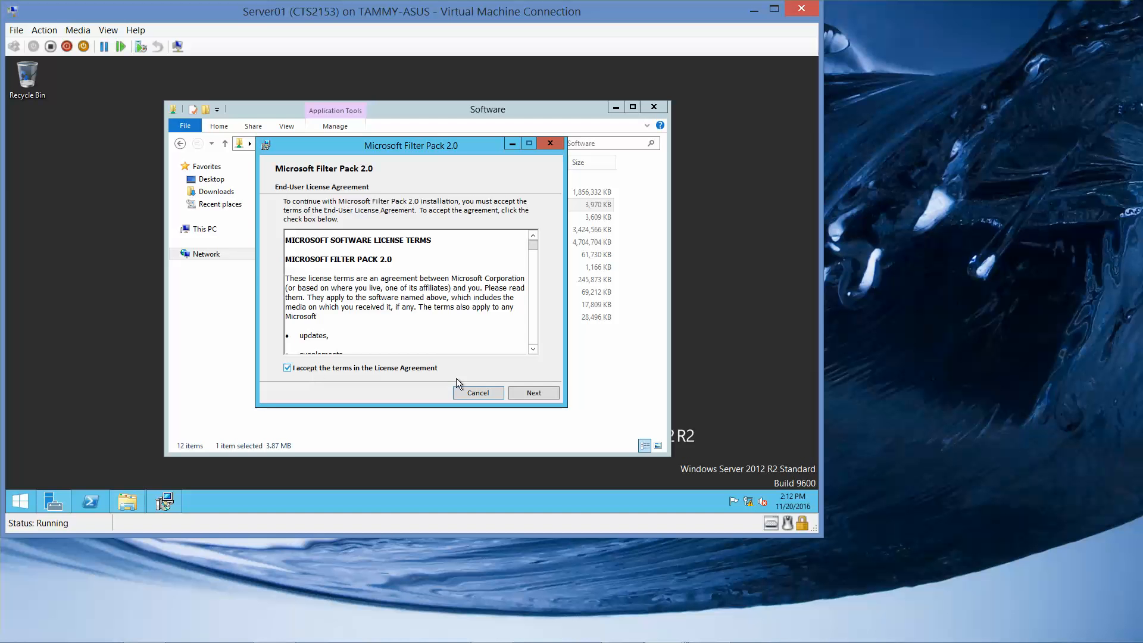
pyautogui.click(517, 396)
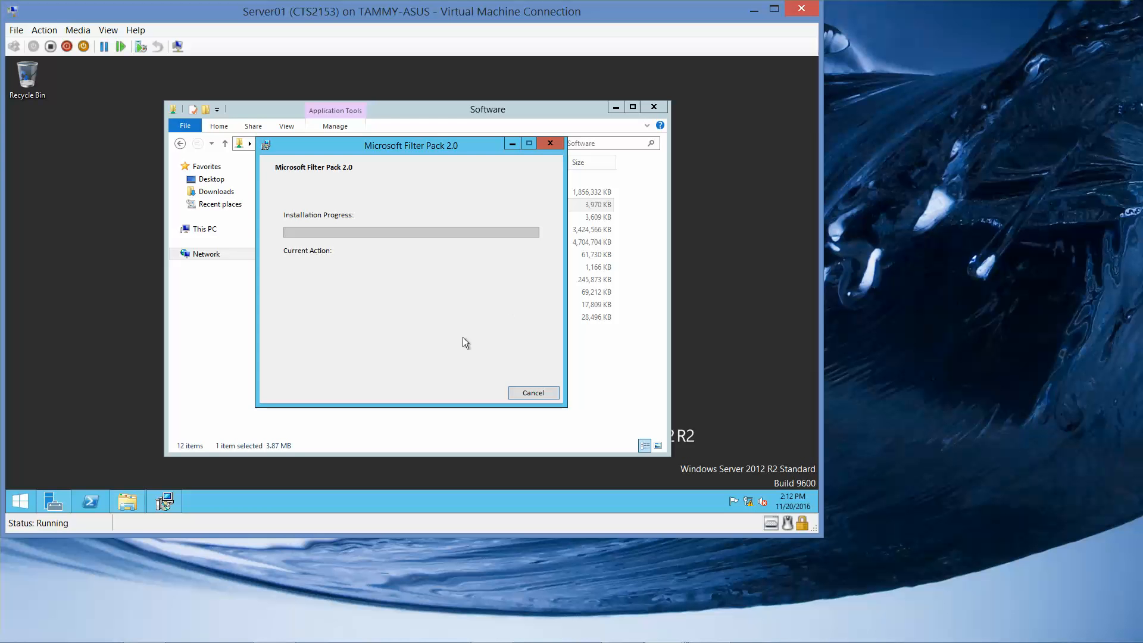
# Step: Rearrange the Server02 and Server01 consoles and dismiss the Filter Pack completion message
pyautogui.moveTo(455, 640)
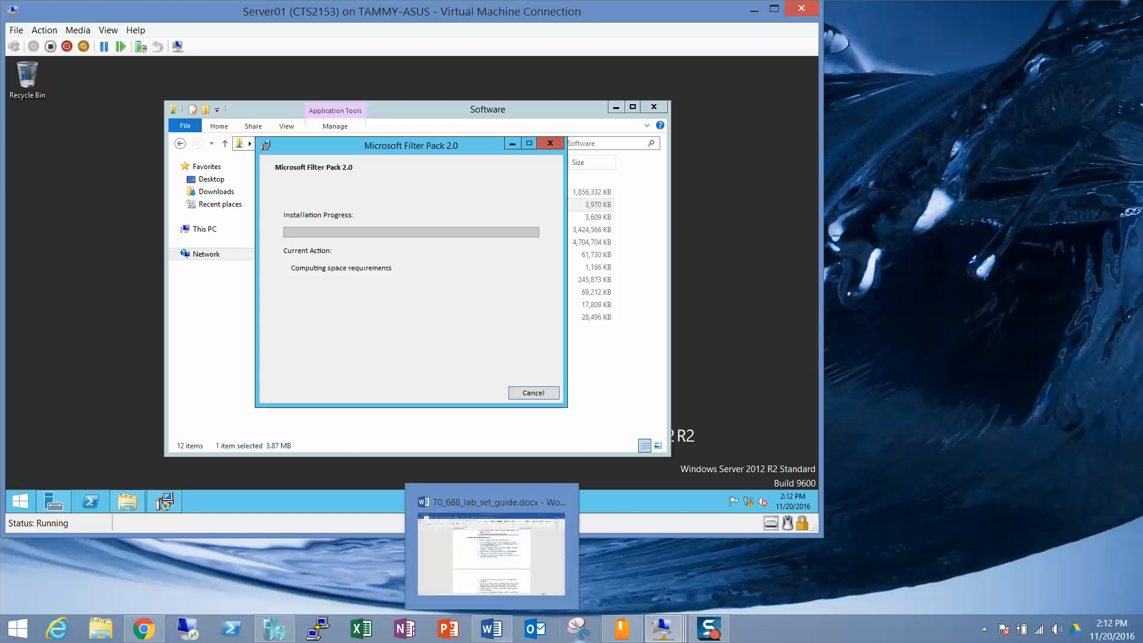
pyautogui.moveTo(663, 637)
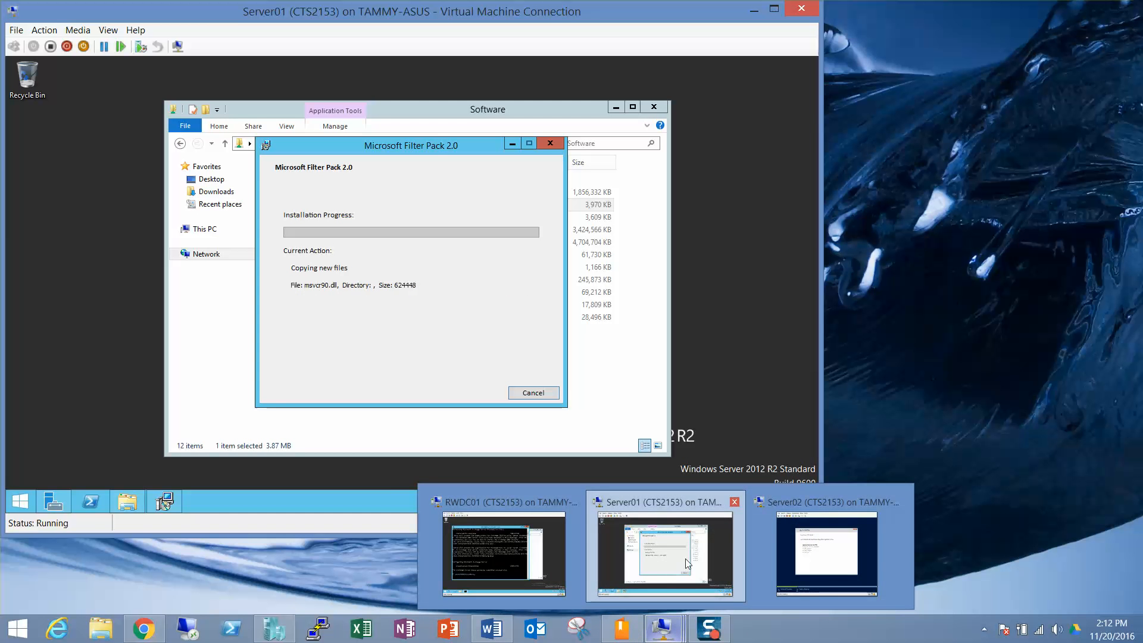
pyautogui.click(822, 568)
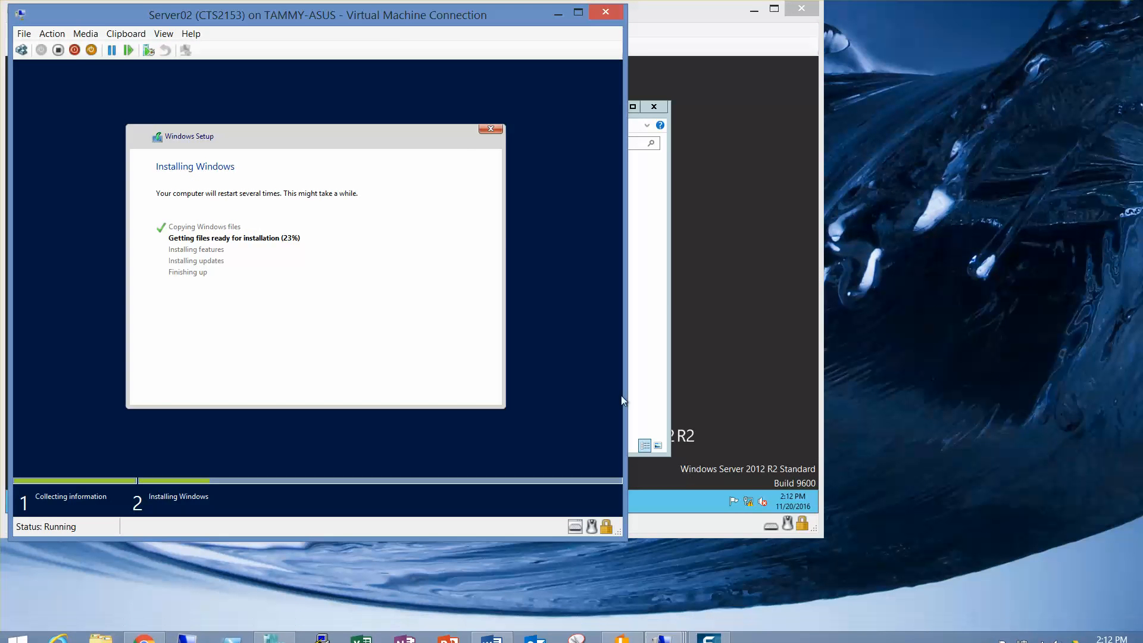
pyautogui.moveTo(398, 17); pyautogui.dragTo(916, 17)
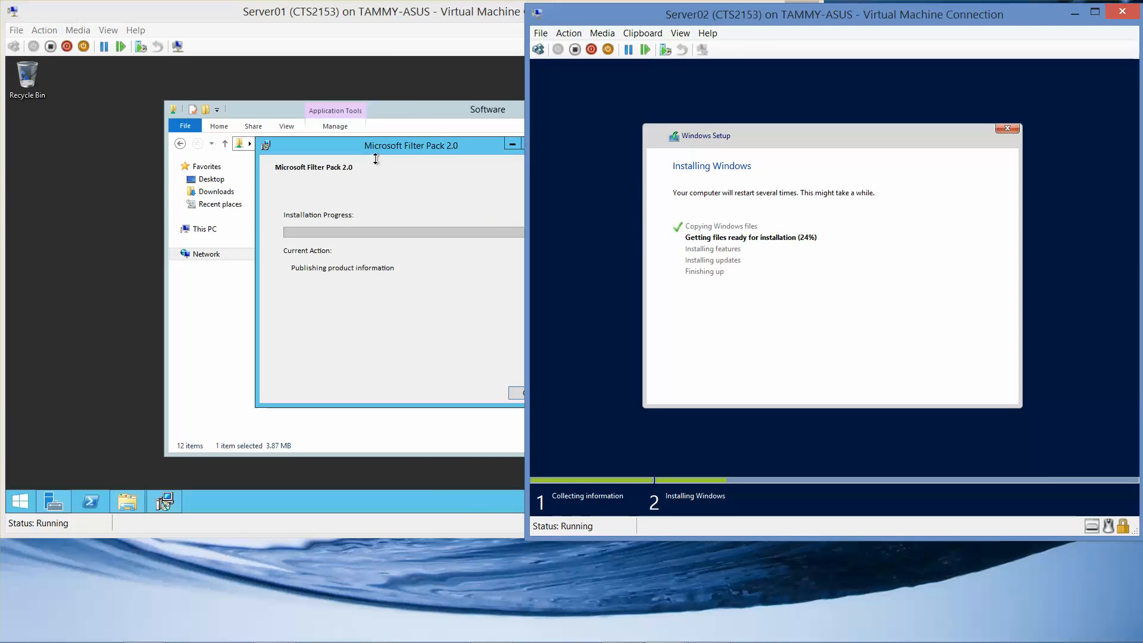
pyautogui.click(379, 10)
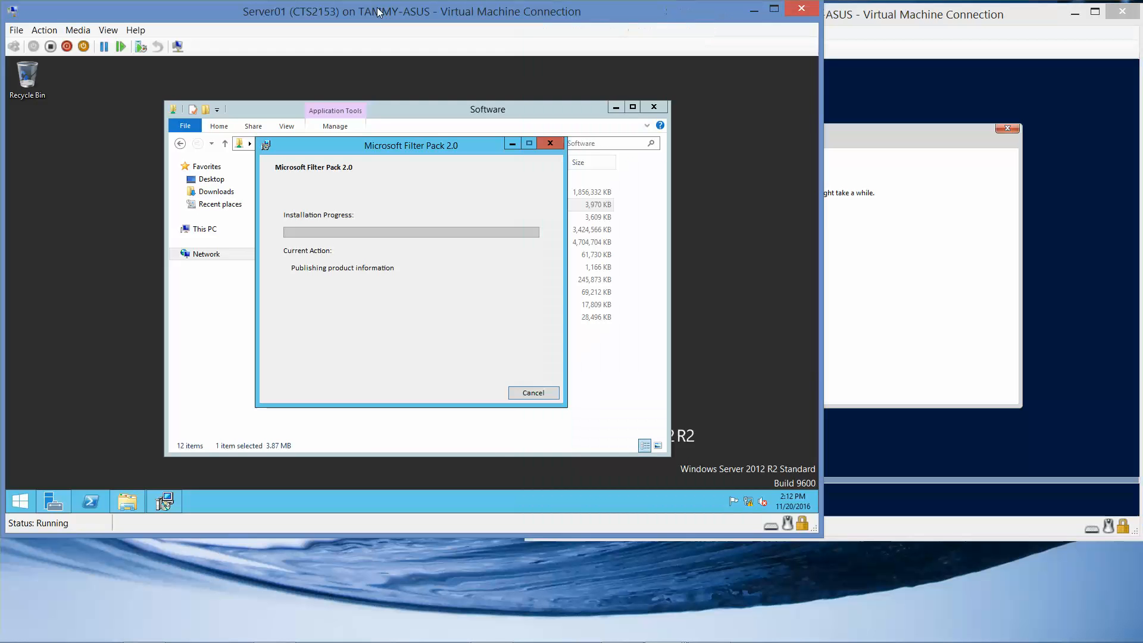
pyautogui.click(384, 108)
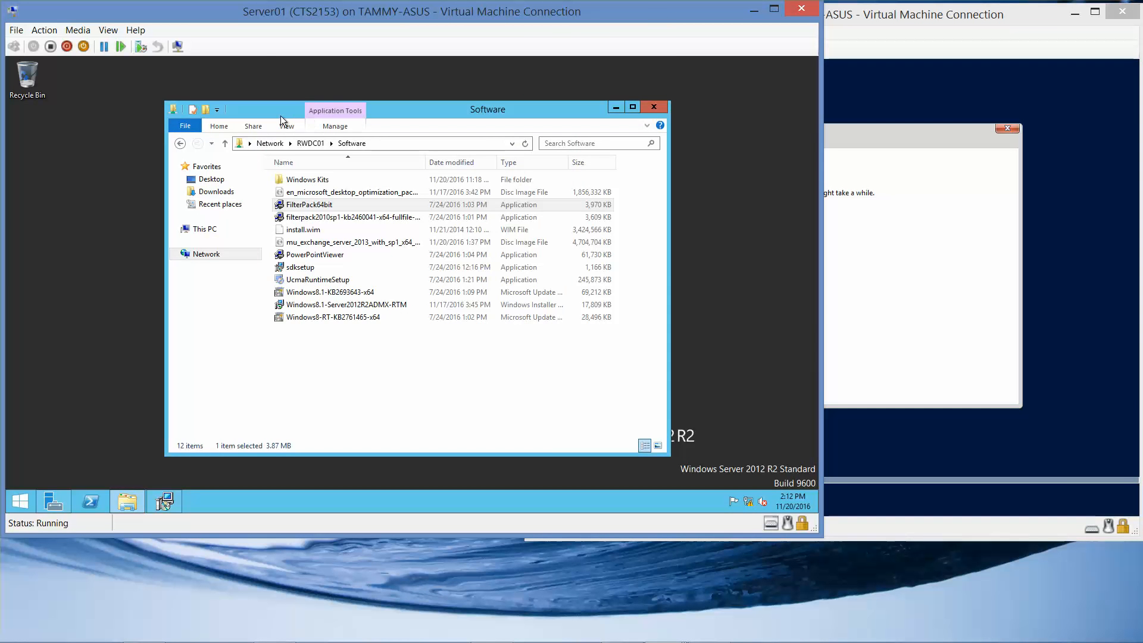
pyautogui.moveTo(527, 103); pyautogui.dragTo(312, 93)
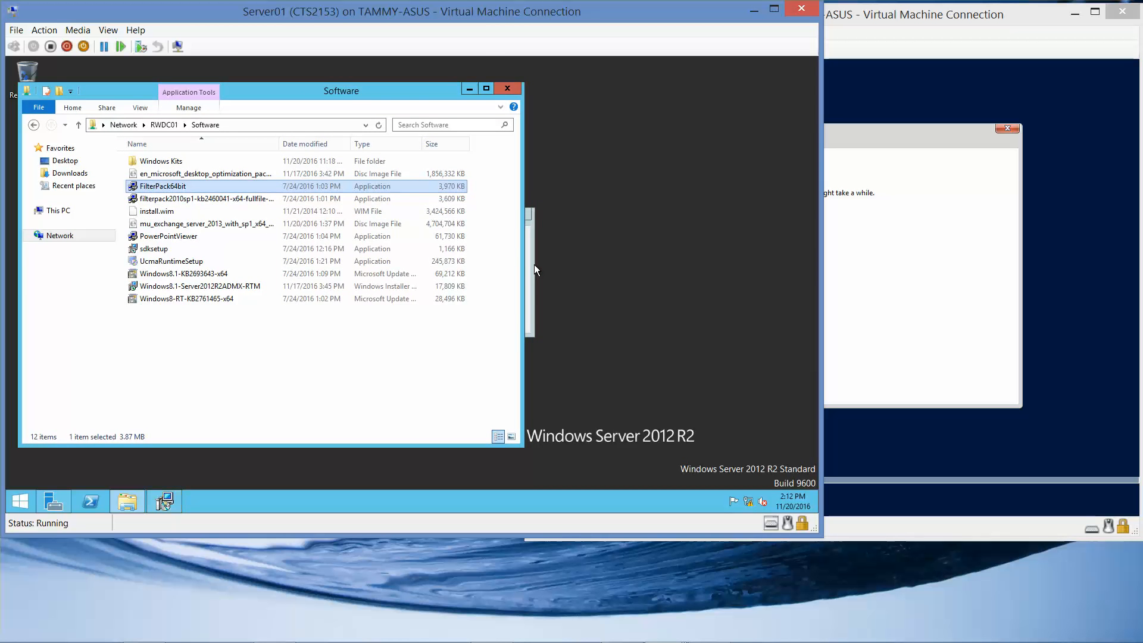
pyautogui.moveTo(446, 216); pyautogui.dragTo(371, 234)
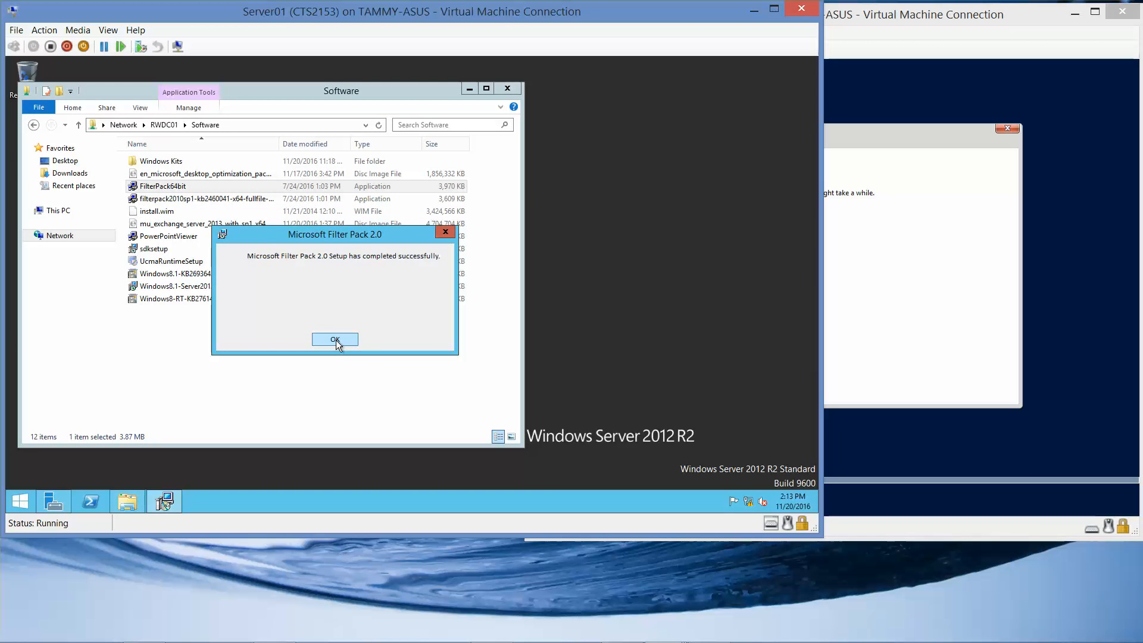
pyautogui.click(336, 340)
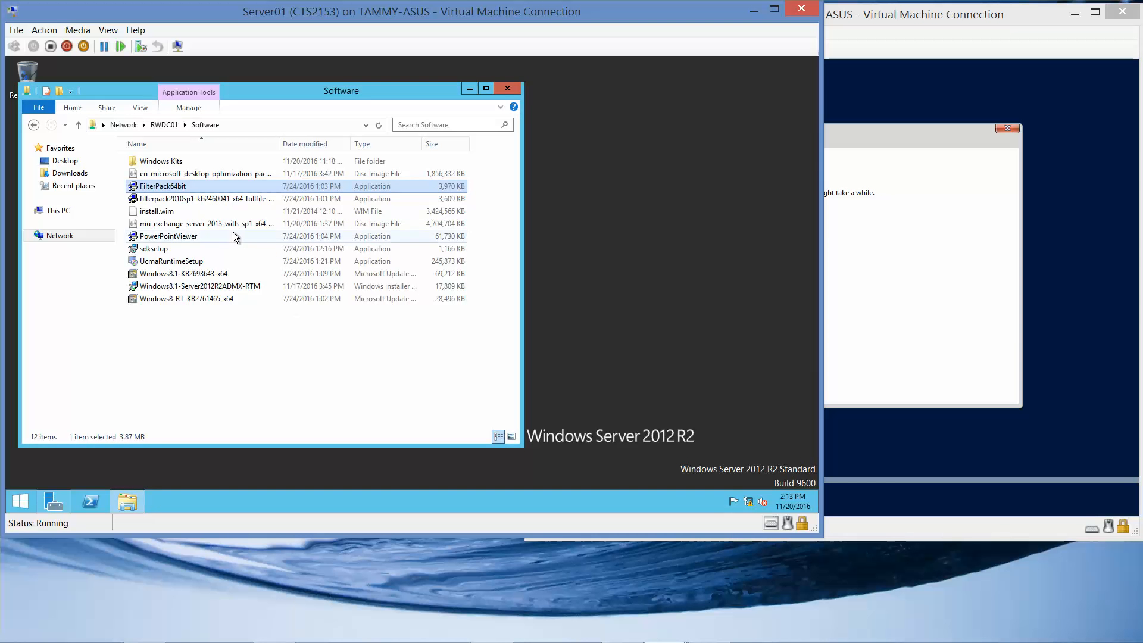
# Step: Run filterpack2010sp1, accept its license, install it, and close the completion message
pyautogui.click(213, 201)
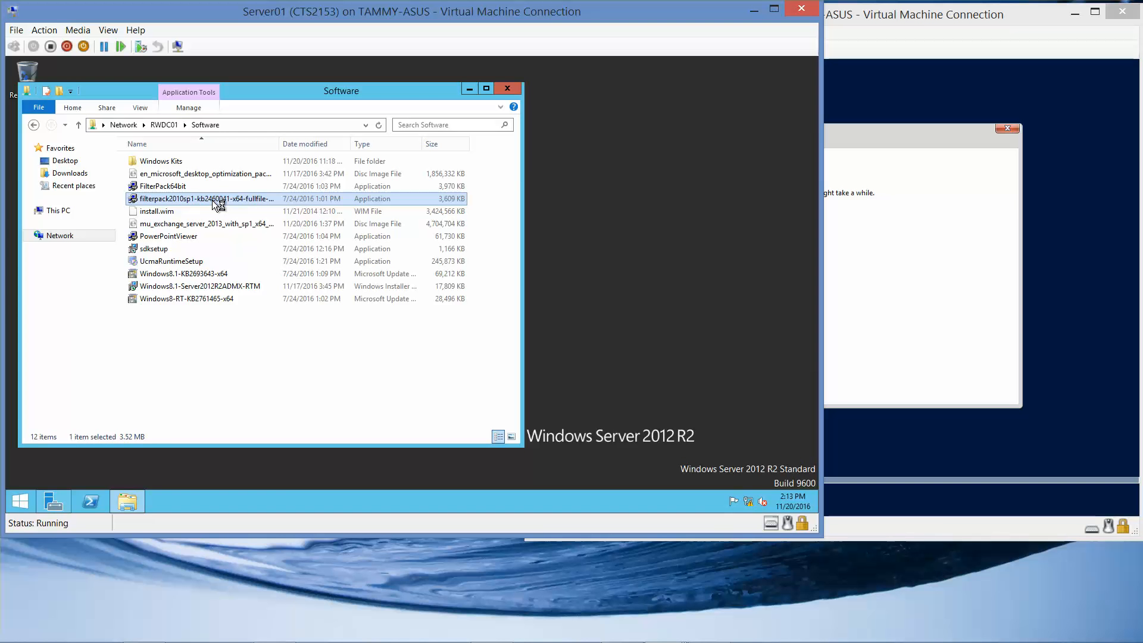
pyautogui.doubleClick(212, 200)
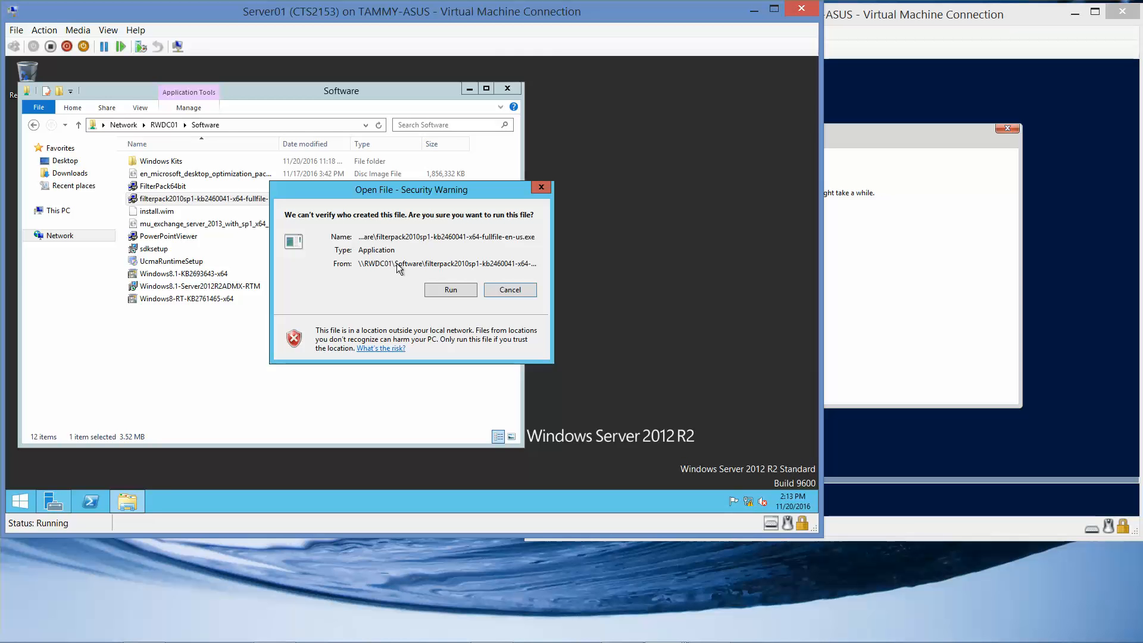
pyautogui.click(451, 291)
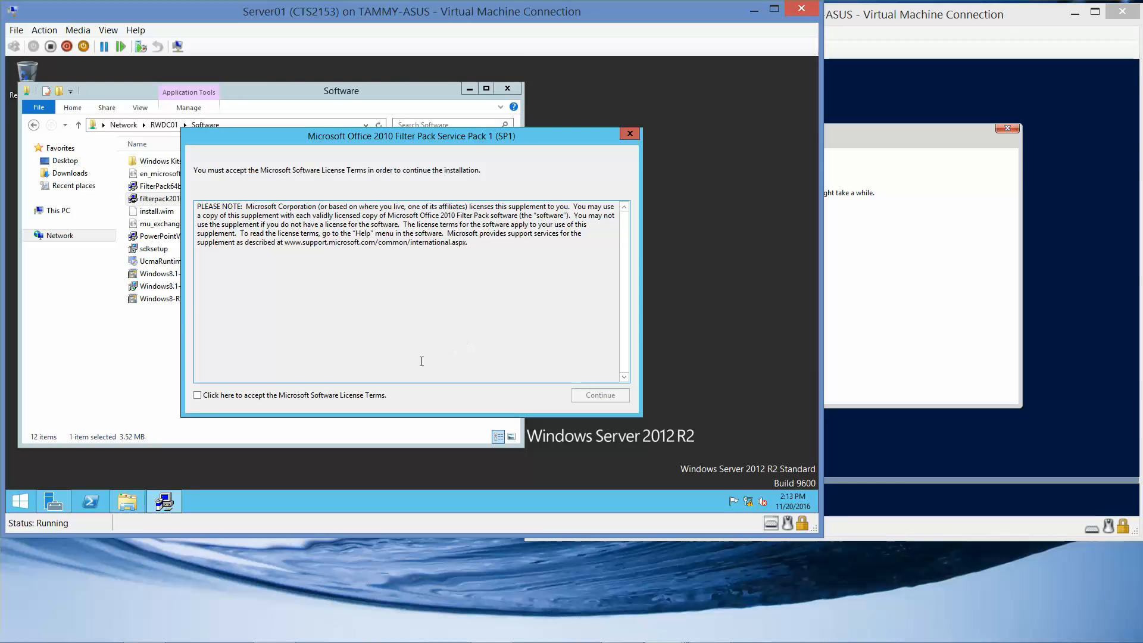
pyautogui.click(200, 398)
pyautogui.click(589, 392)
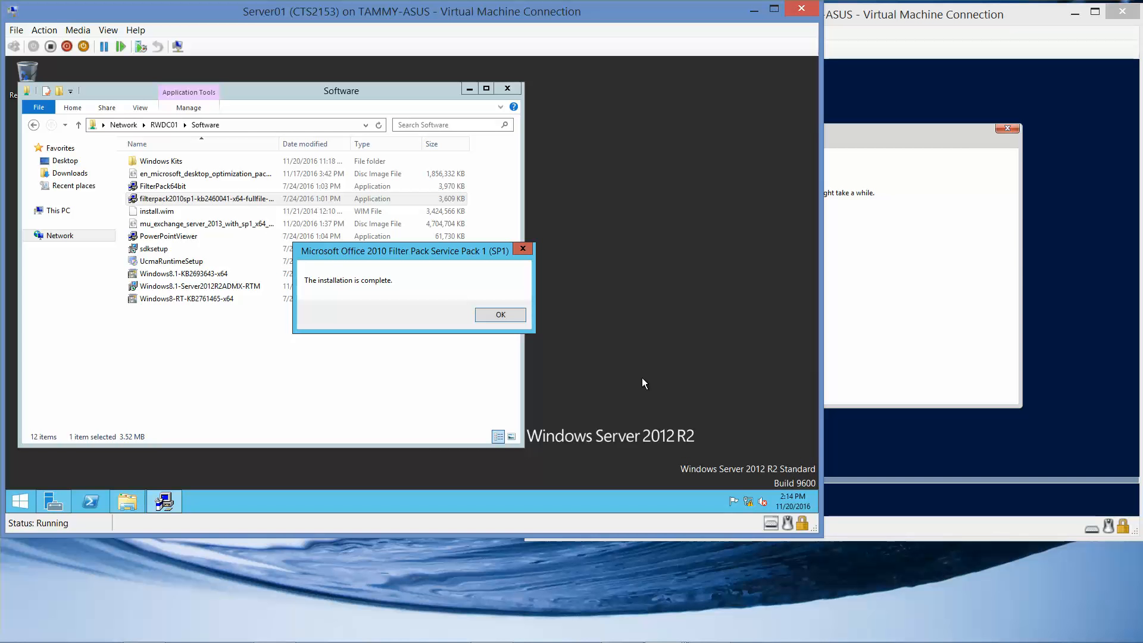
pyautogui.click(494, 320)
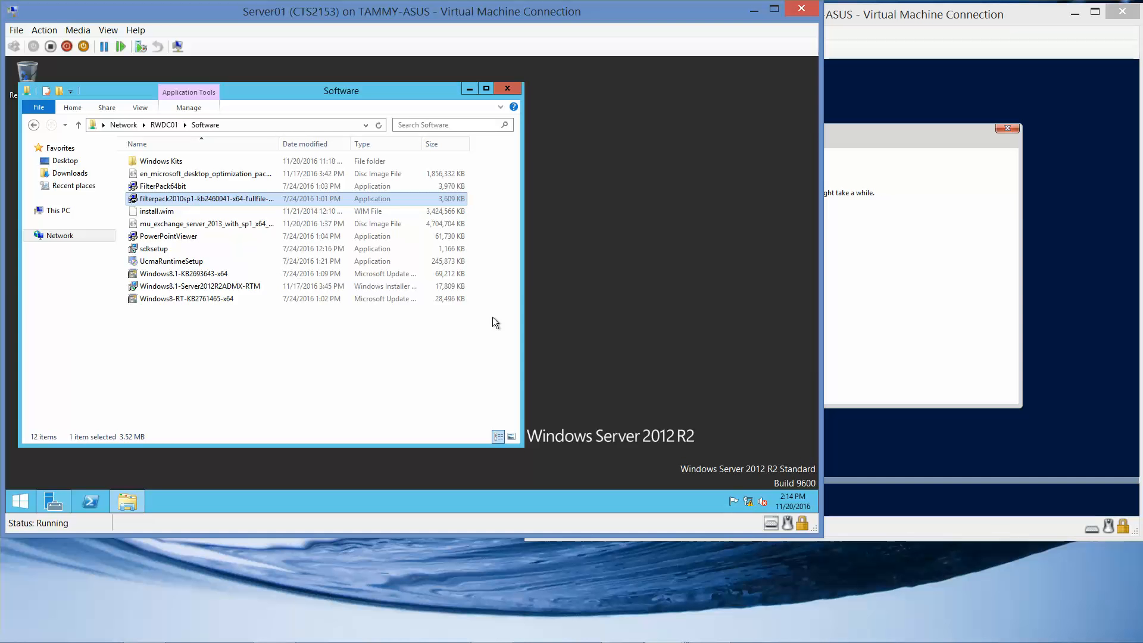
pyautogui.click(15, 506)
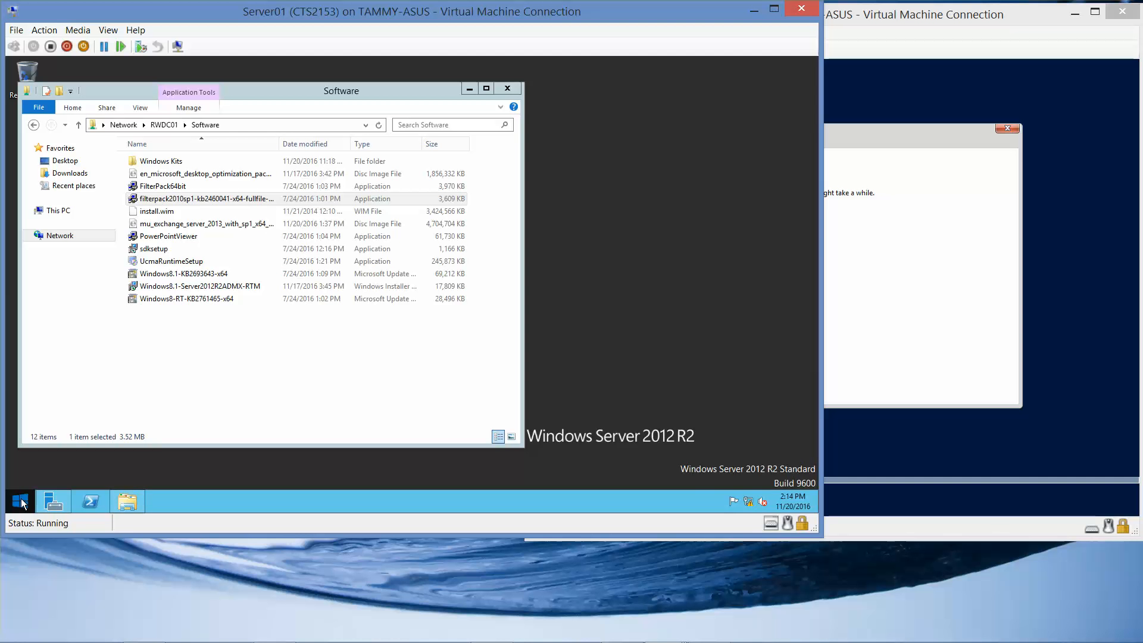
# Step: Restart Server01 from the Start quick-link menu, confirming Restart anyway despite the open Software window
pyautogui.rightClick(22, 504)
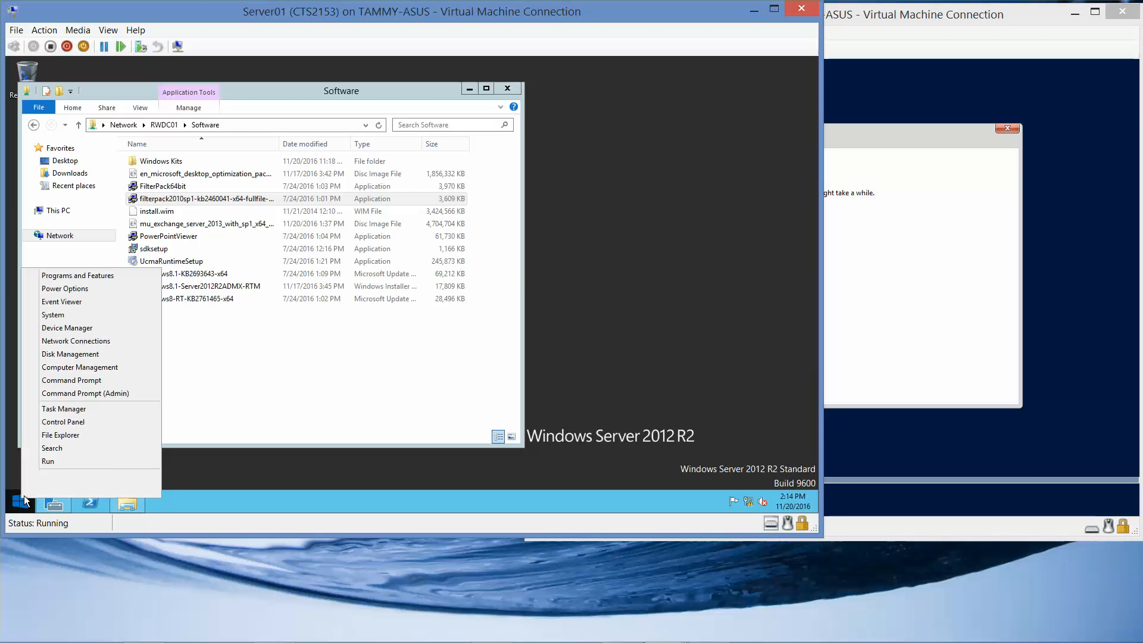
pyautogui.moveTo(122, 478)
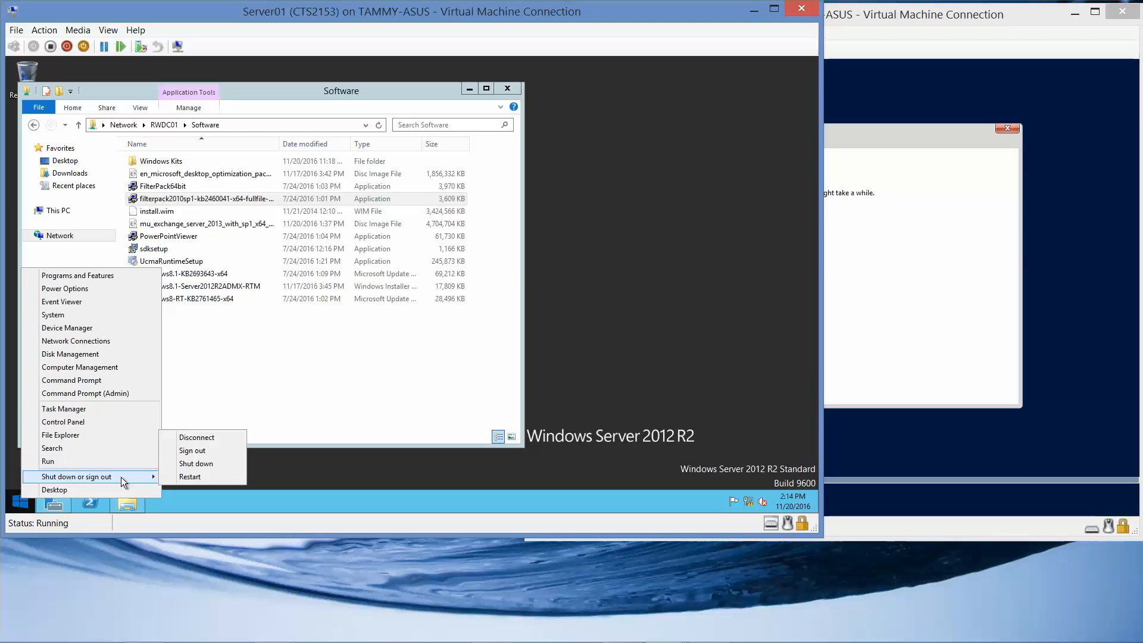
pyautogui.click(213, 476)
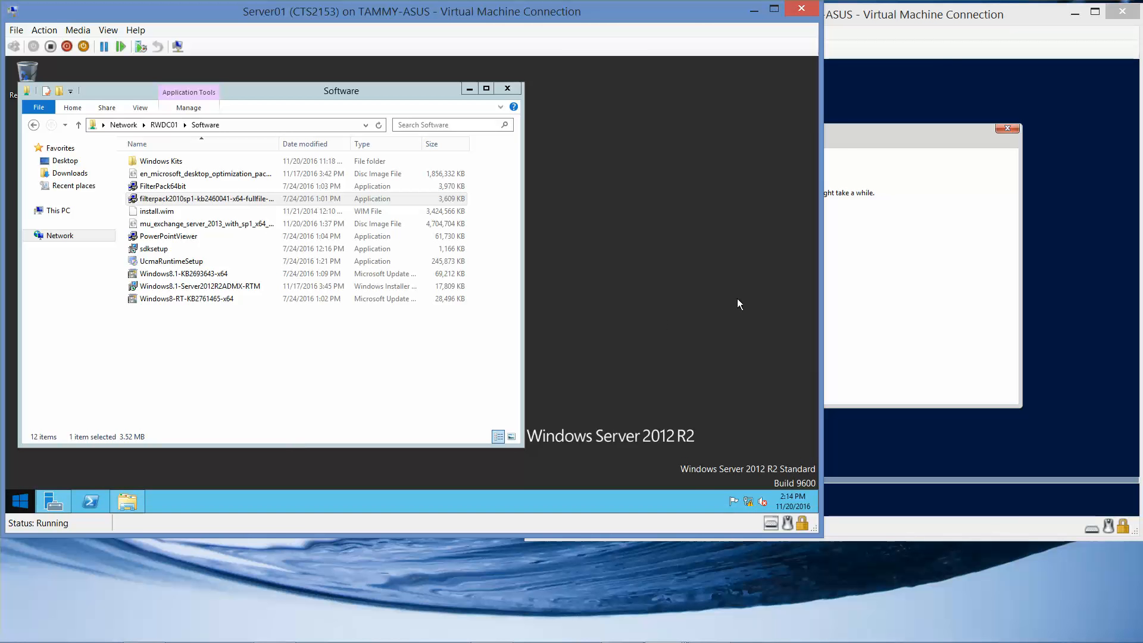
pyautogui.click(963, 24)
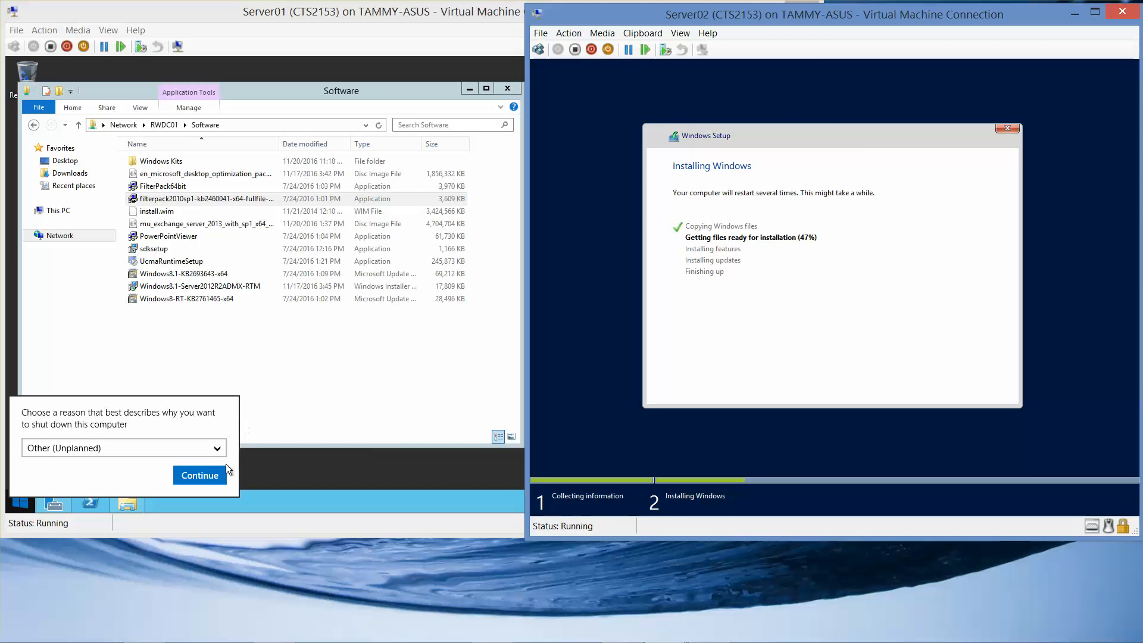
pyautogui.click(211, 476)
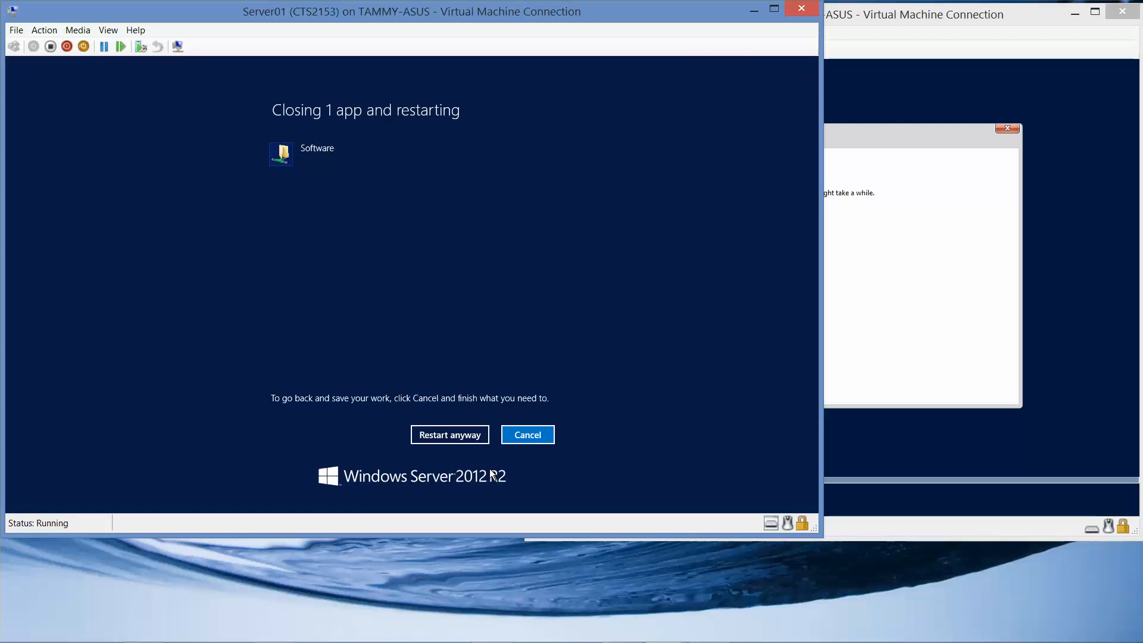
pyautogui.click(456, 432)
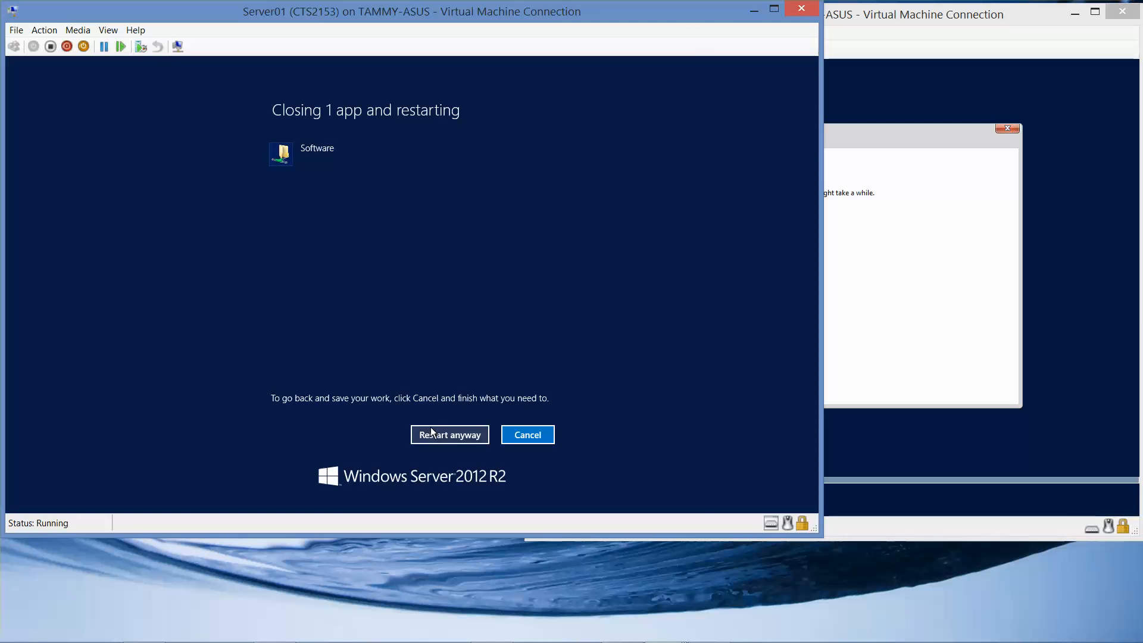
pyautogui.click(438, 435)
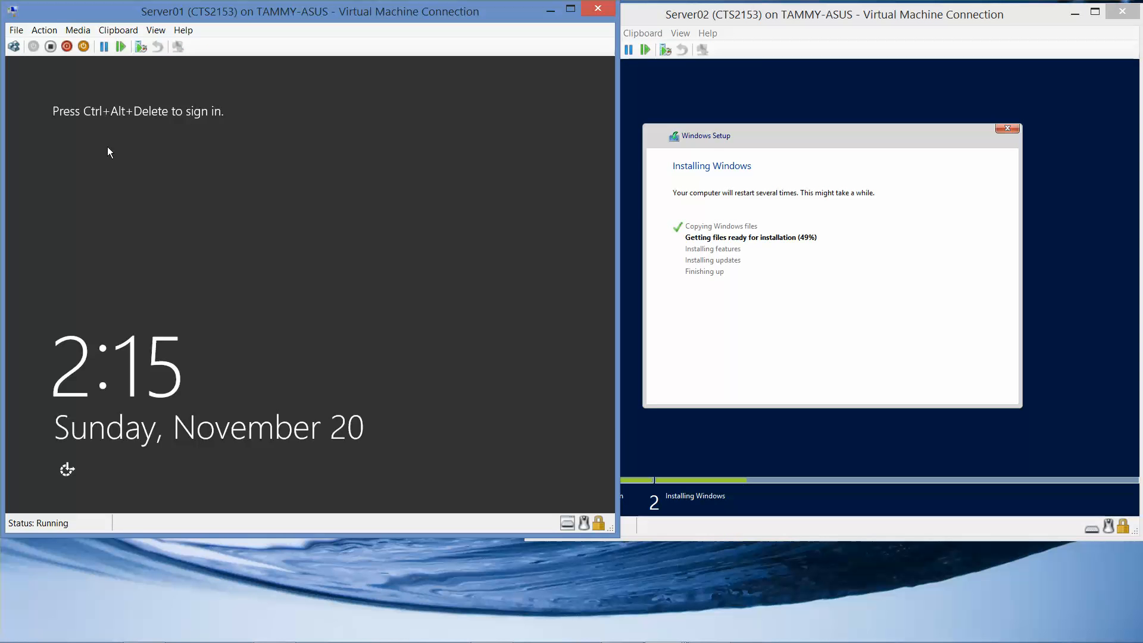
# Step: Sign in to Server01 as the contoso domain administrator with its password and wait for the desktop
pyautogui.moveTo(416, 642)
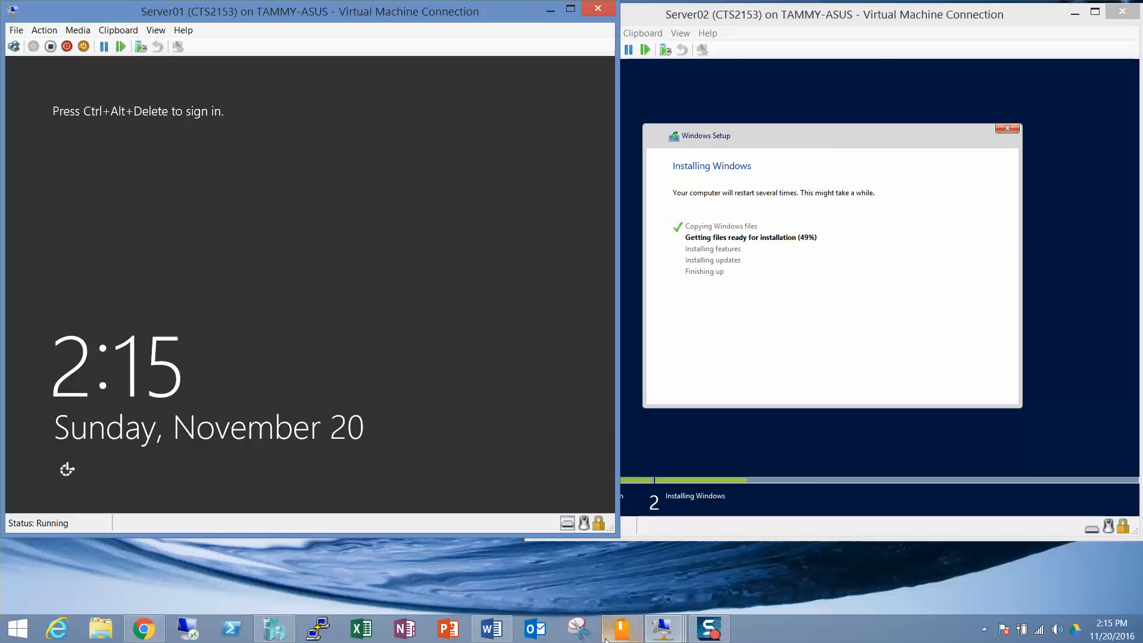
pyautogui.hotkey('ctrl', 'alt', 'End')
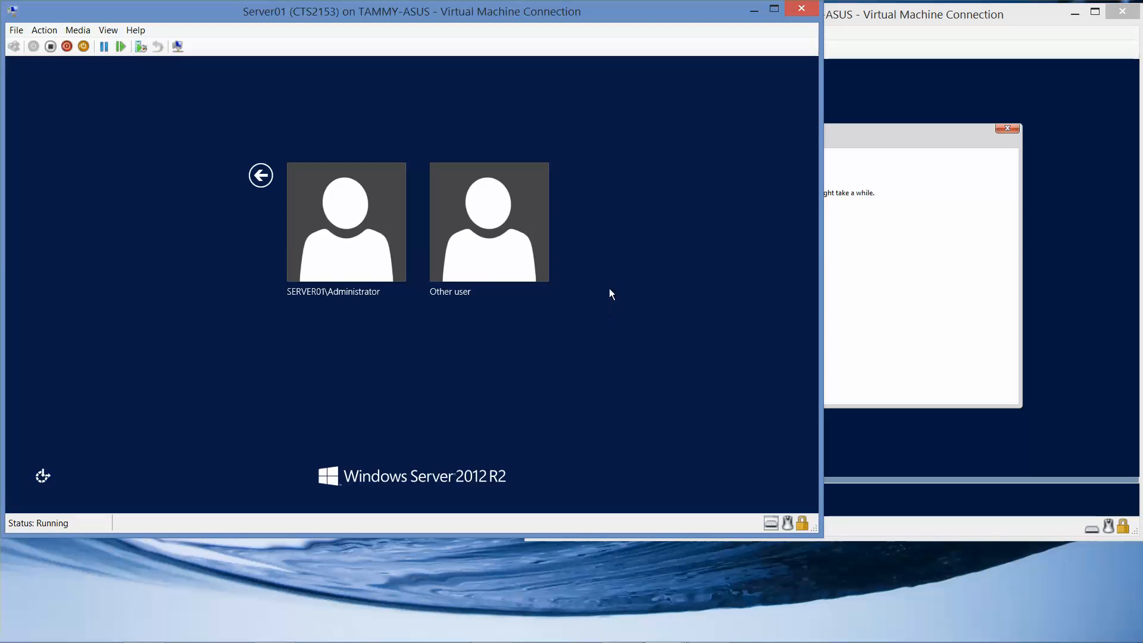
pyautogui.press('Return')
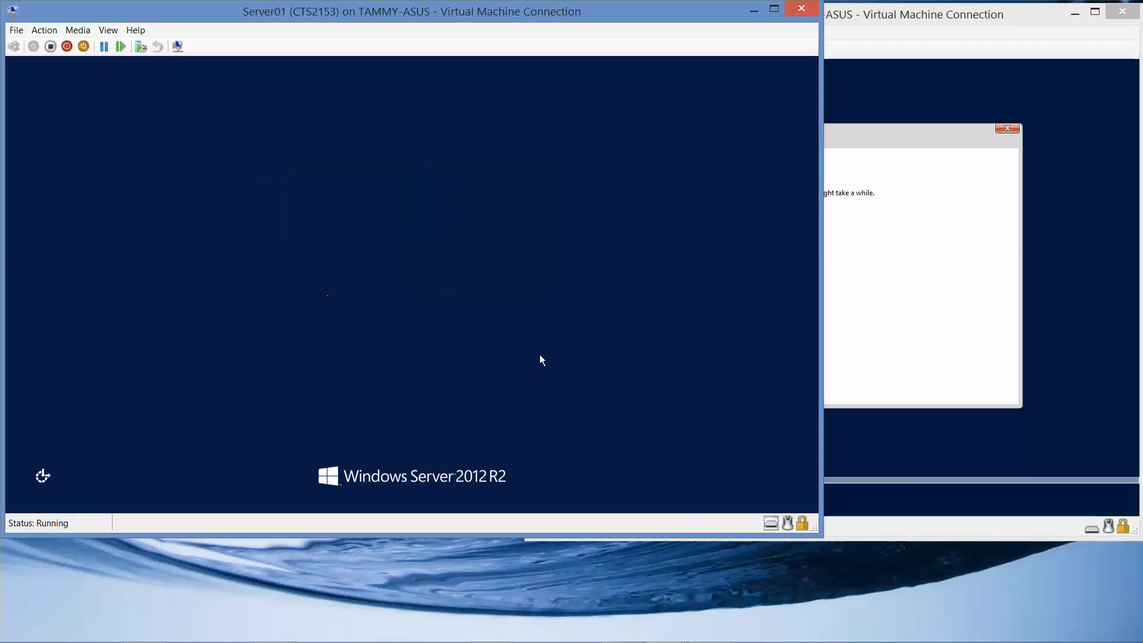
pyautogui.write('con')
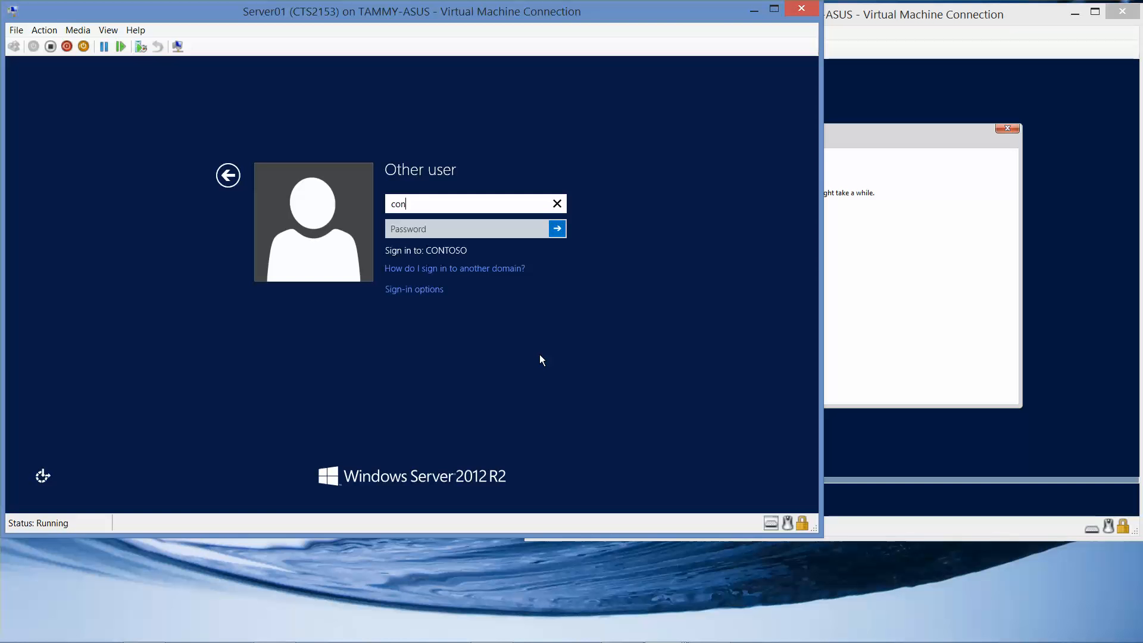
pyautogui.write('toso\\administrator')
pyautogui.press('Tab')
pyautogui.write('Pa$$w0rd')
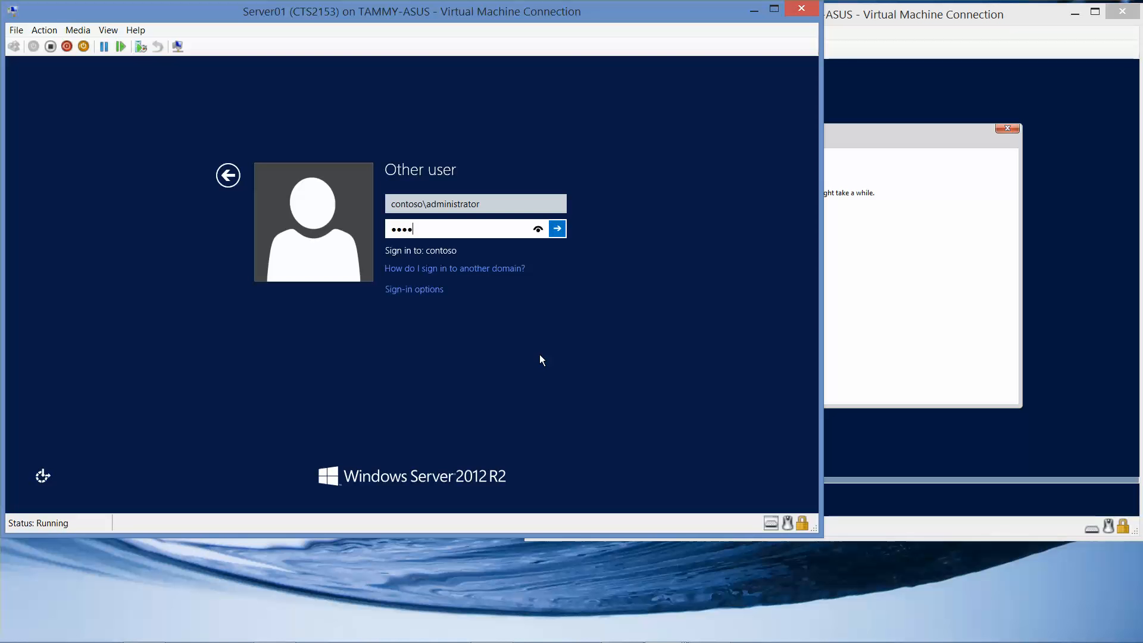
pyautogui.press('Return')
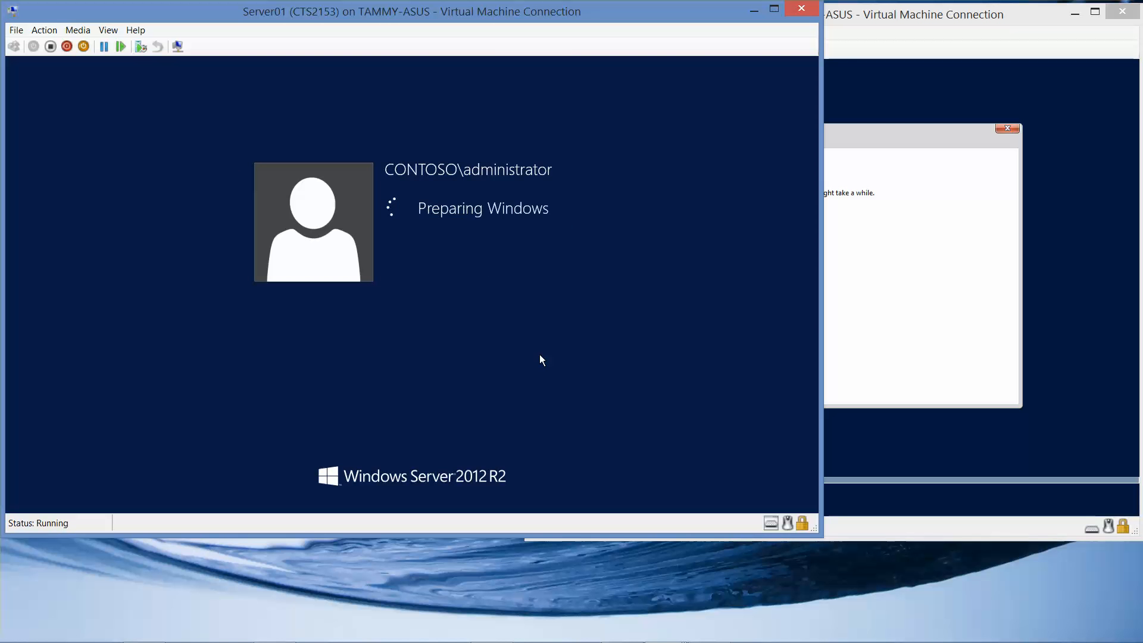
pyautogui.click(990, 191)
pyautogui.click(459, 22)
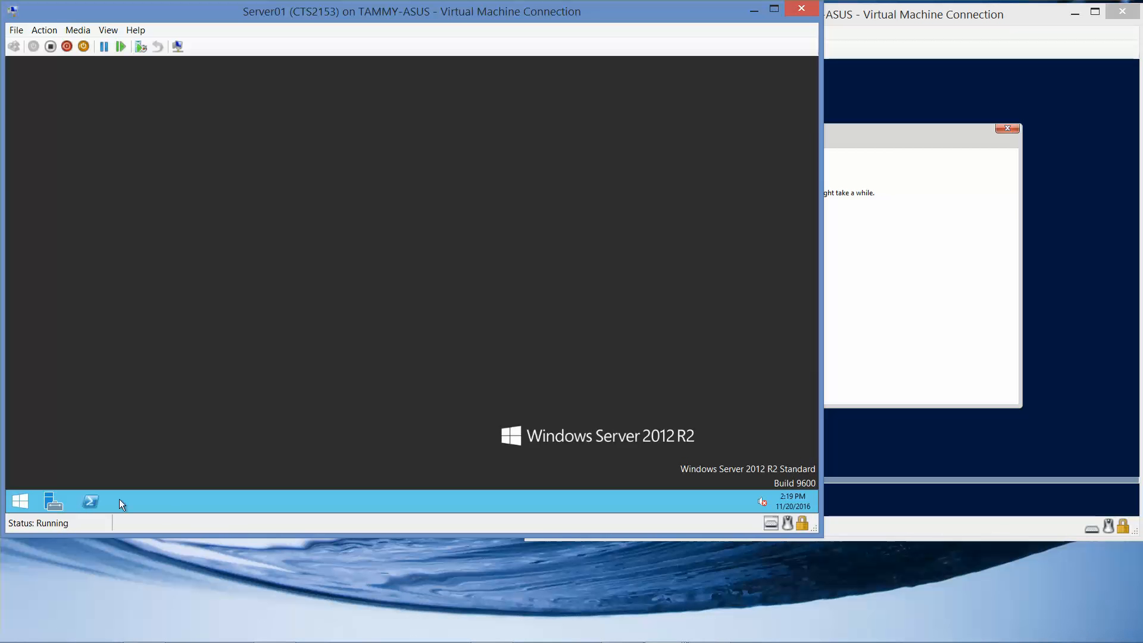
pyautogui.moveTo(357, 642)
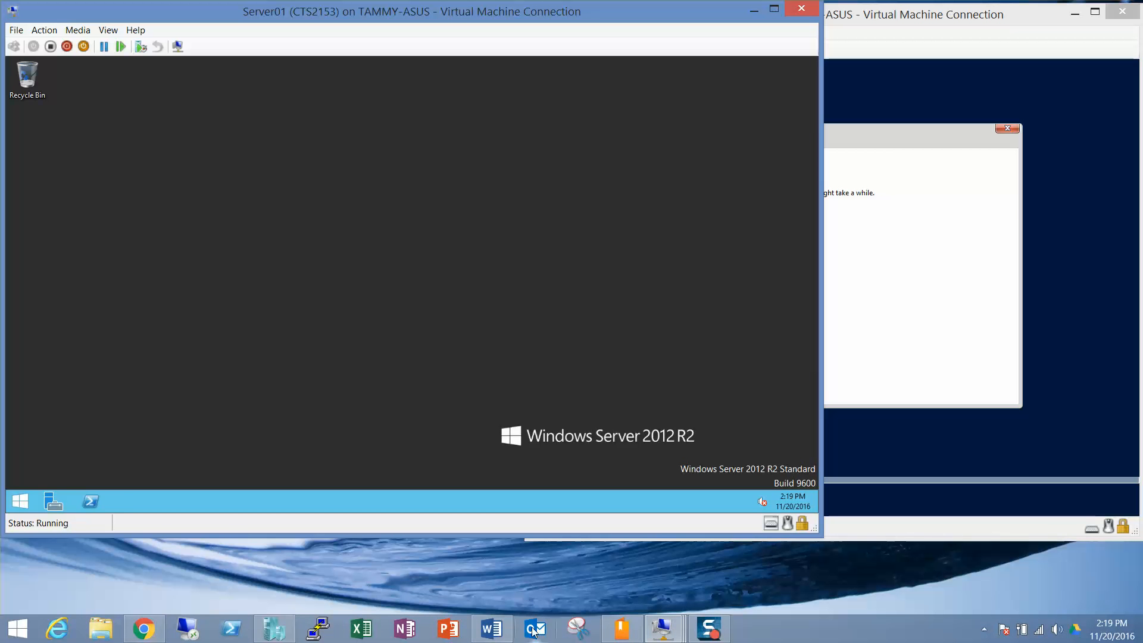
# Step: On RWDC01, close the Exchange preparation console, eject DVD Drive (E:), close This PC and minimize it
pyautogui.moveTo(680, 625)
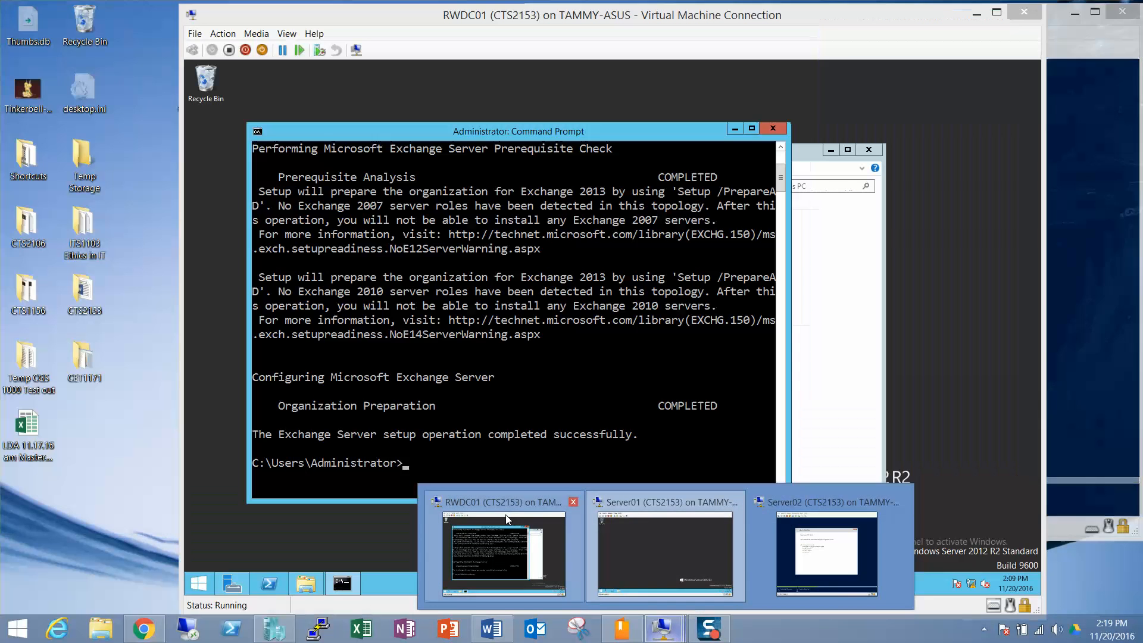
pyautogui.click(506, 519)
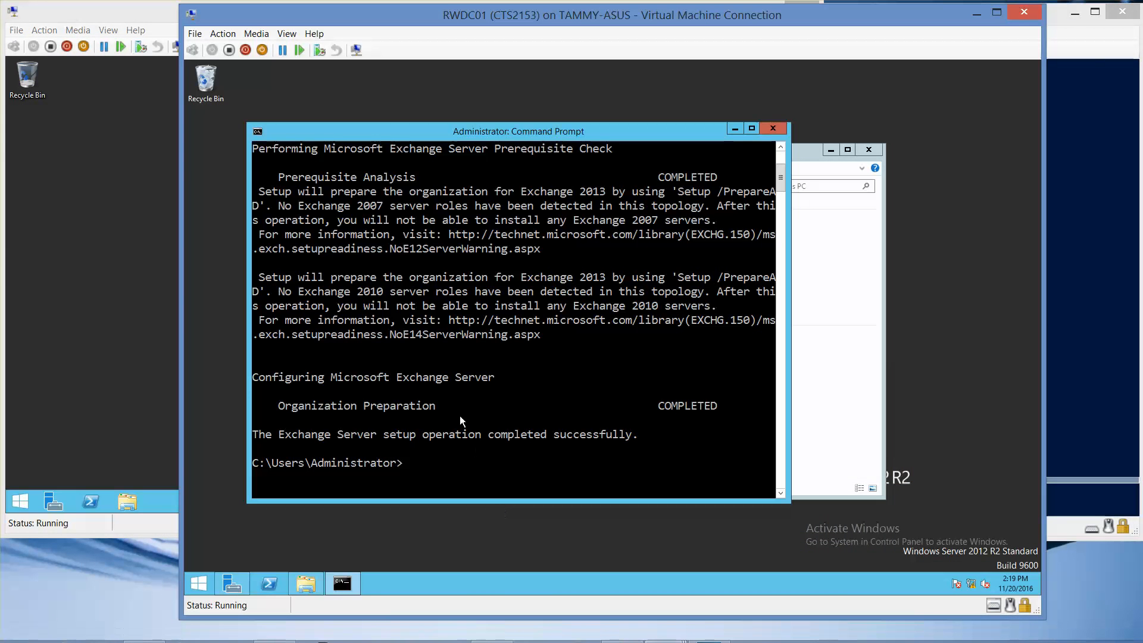
pyautogui.click(771, 129)
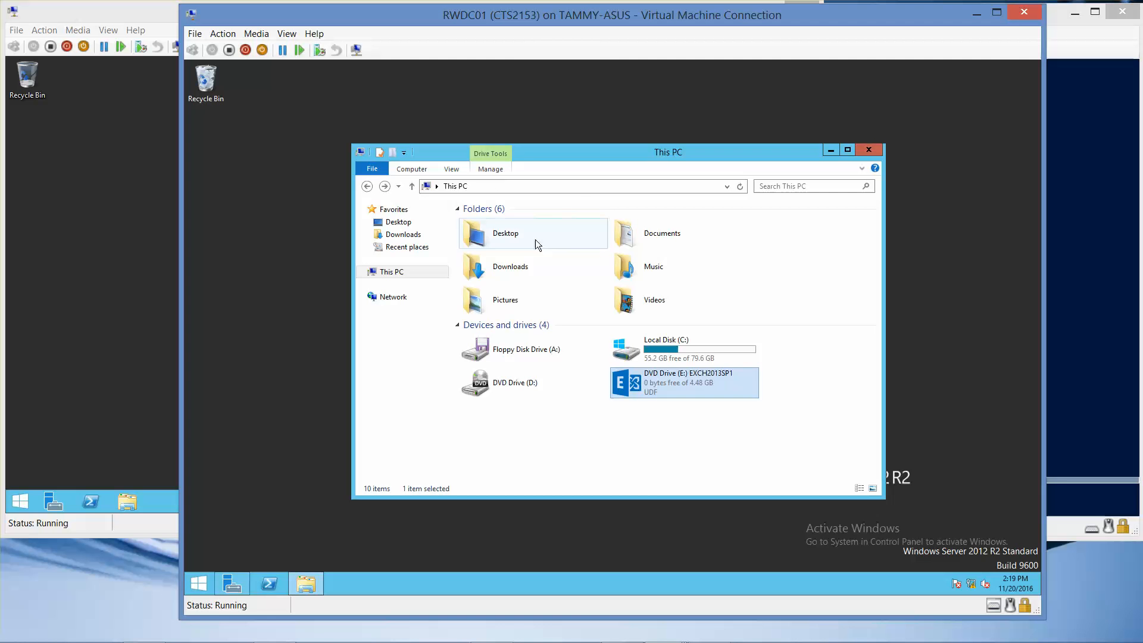
pyautogui.rightClick(656, 384)
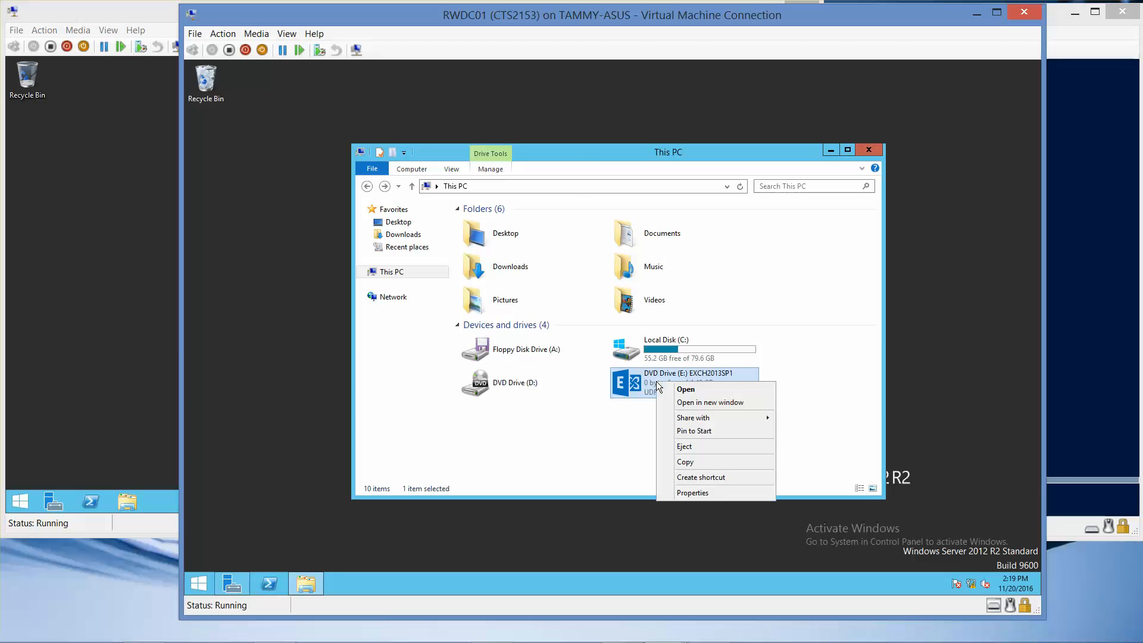
pyautogui.click(693, 446)
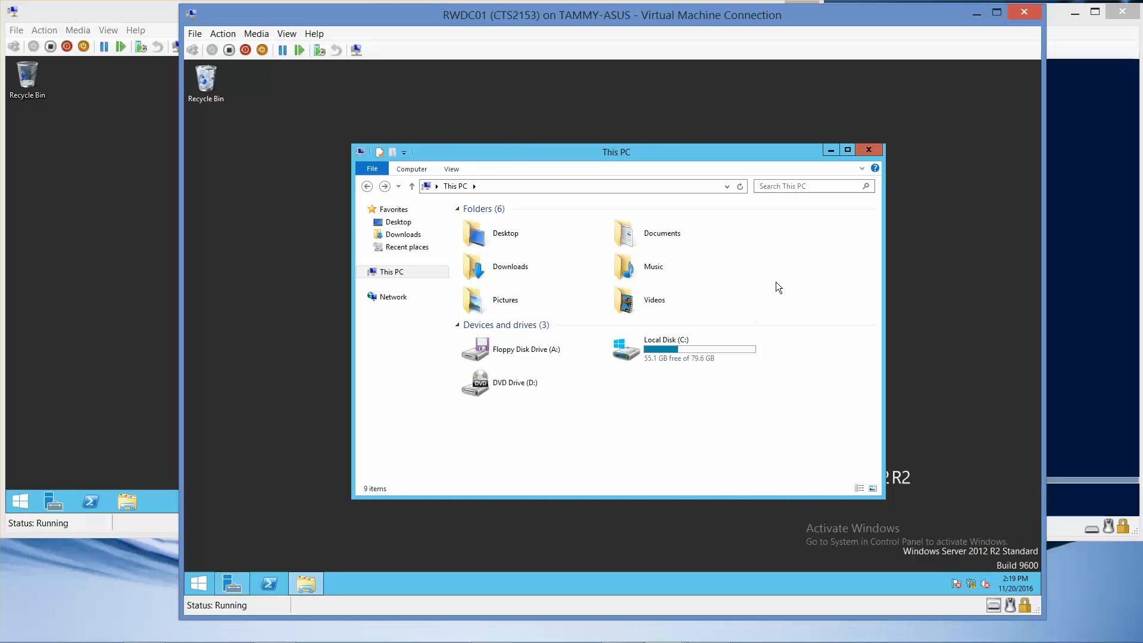
pyautogui.click(869, 150)
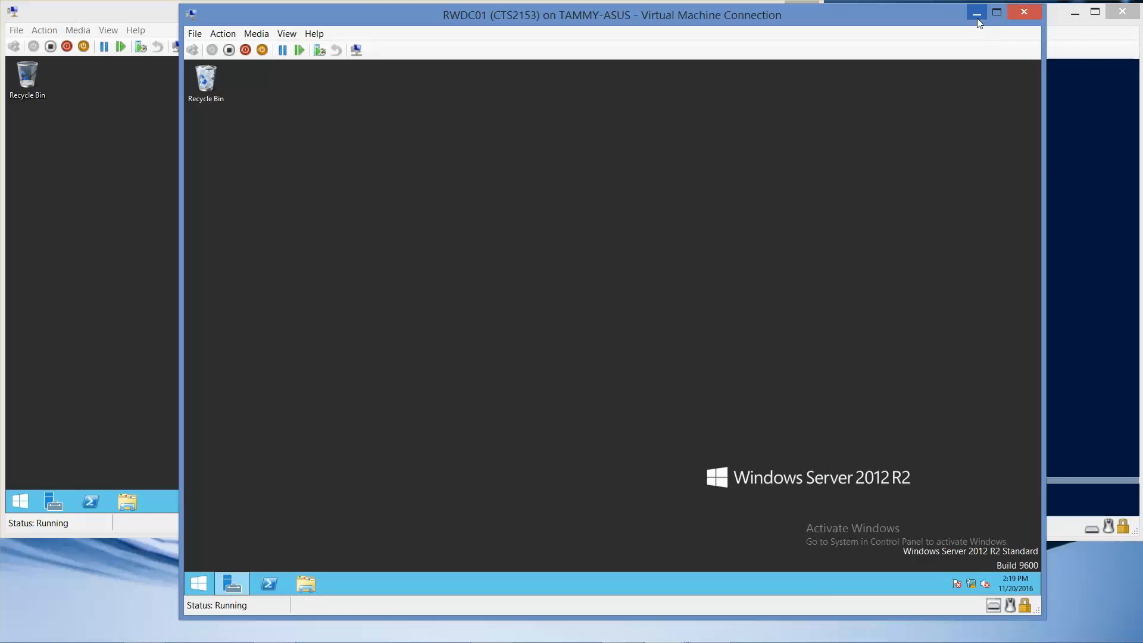
pyautogui.click(977, 14)
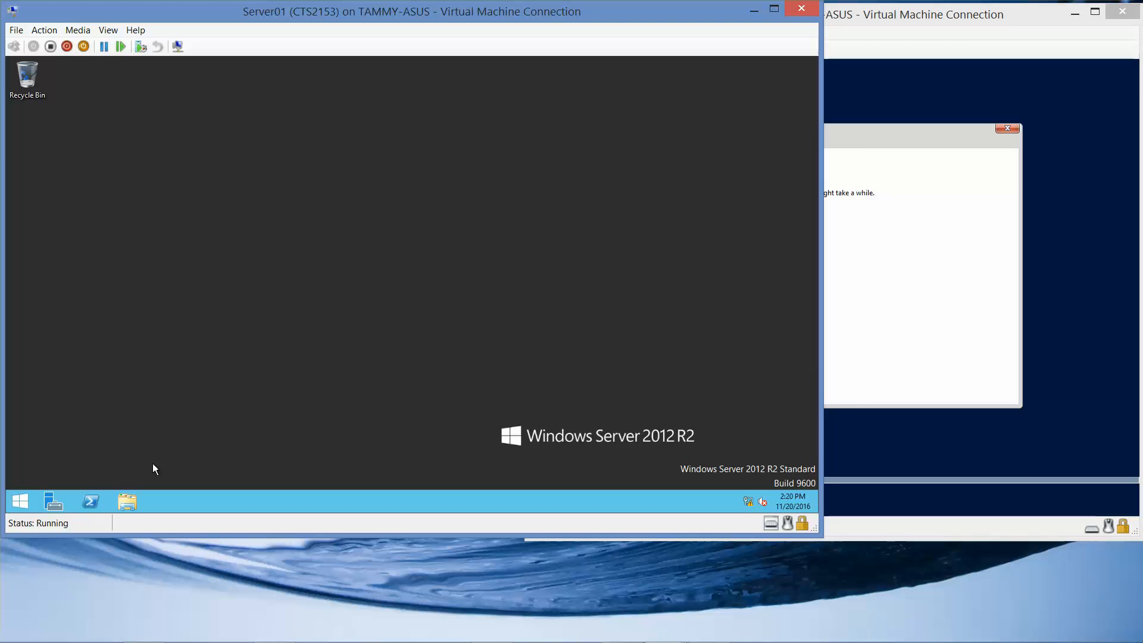
# Step: In File Explorer on Server01, browse Network to RWDC01's Software share
pyautogui.click(129, 500)
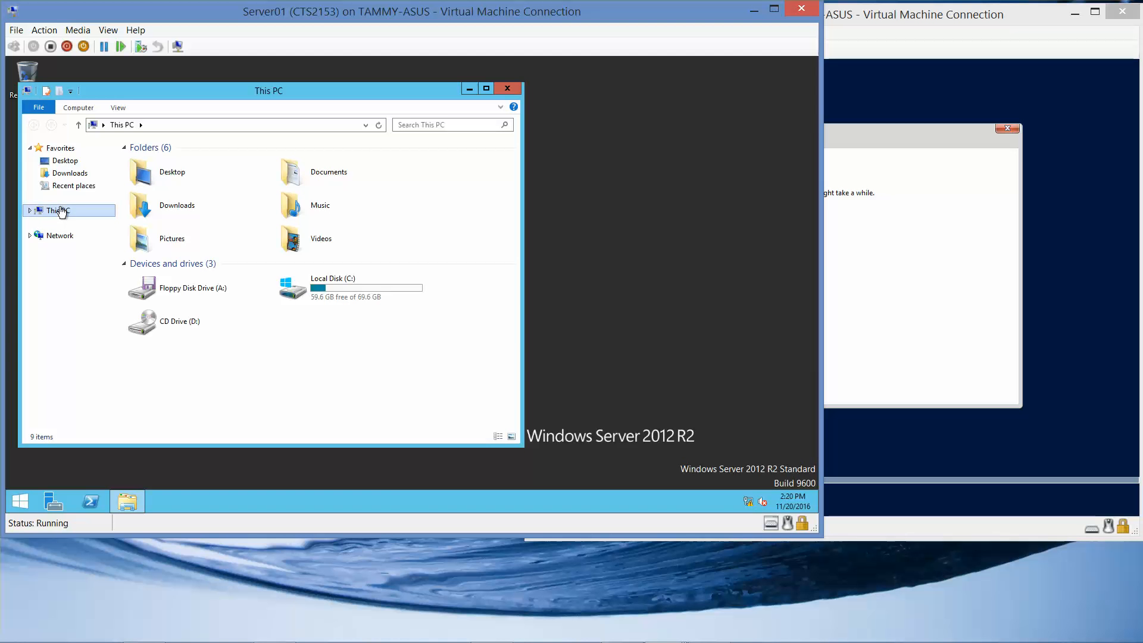
pyautogui.click(56, 240)
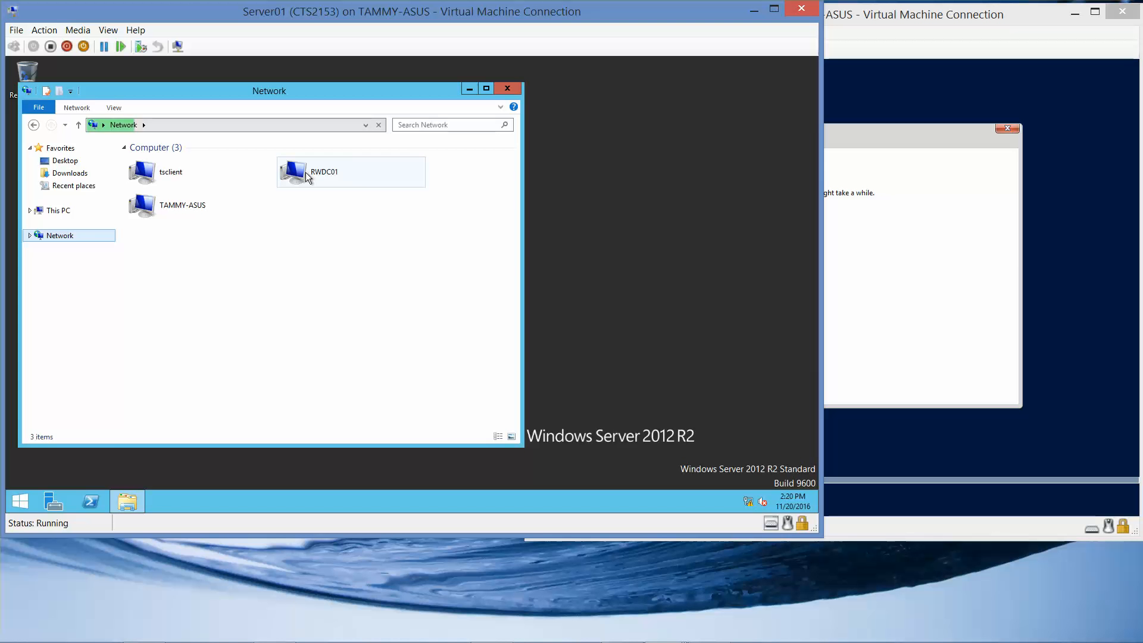
pyautogui.click(308, 177)
pyautogui.doubleClick(306, 173)
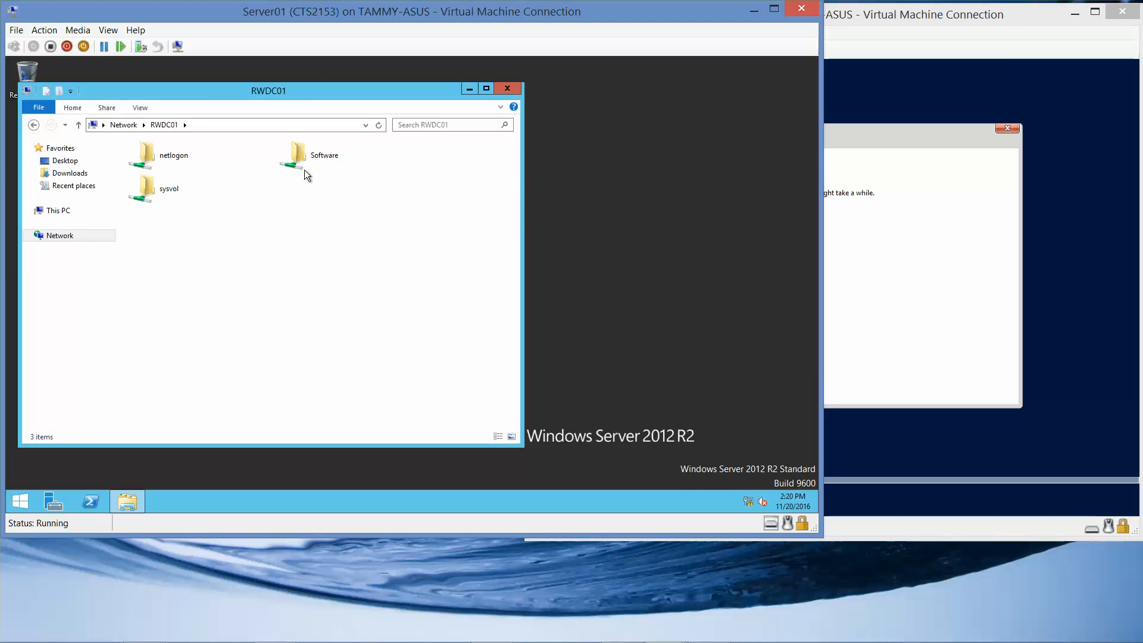
pyautogui.doubleClick(300, 163)
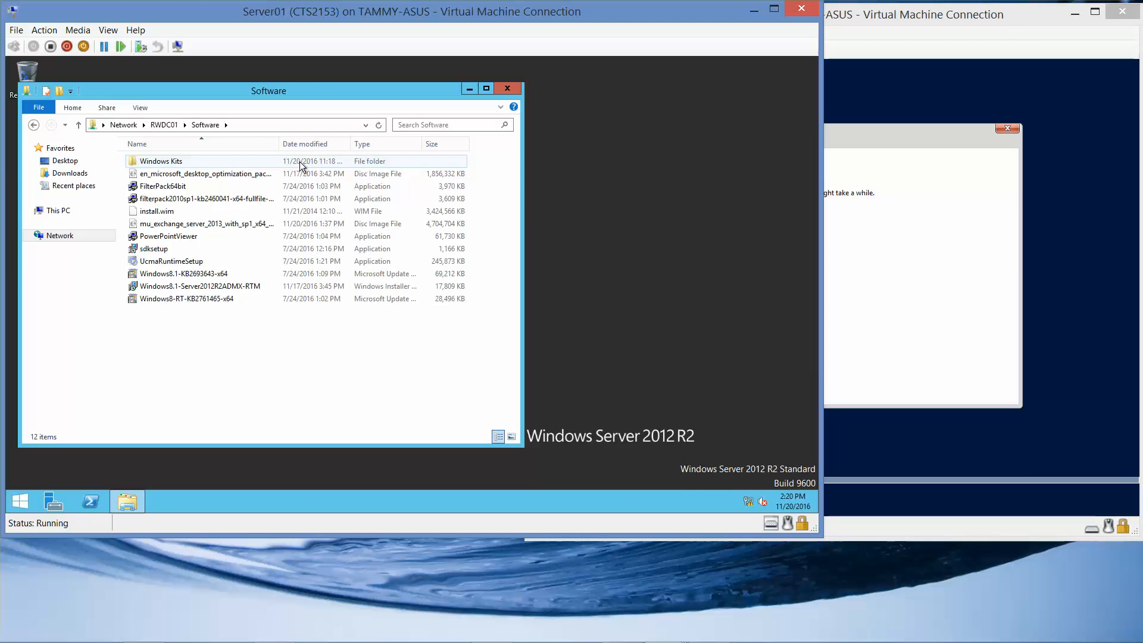
# Step: Mount the Exchange Server 2013 disc image and run Setup from the mounted drive
pyautogui.click(221, 229)
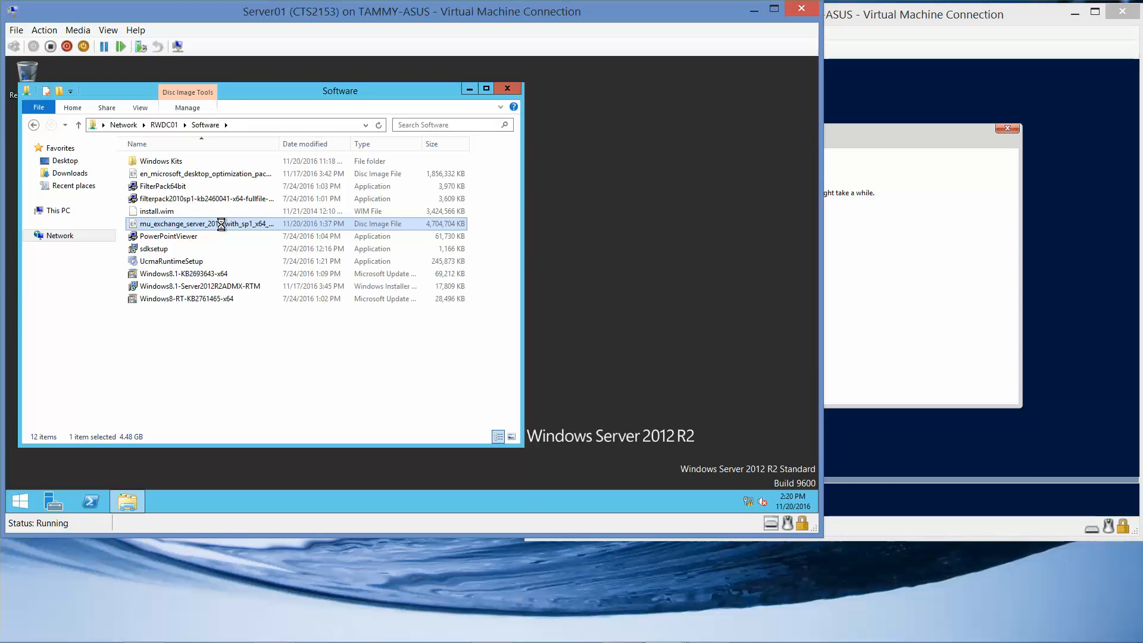
pyautogui.rightClick(221, 226)
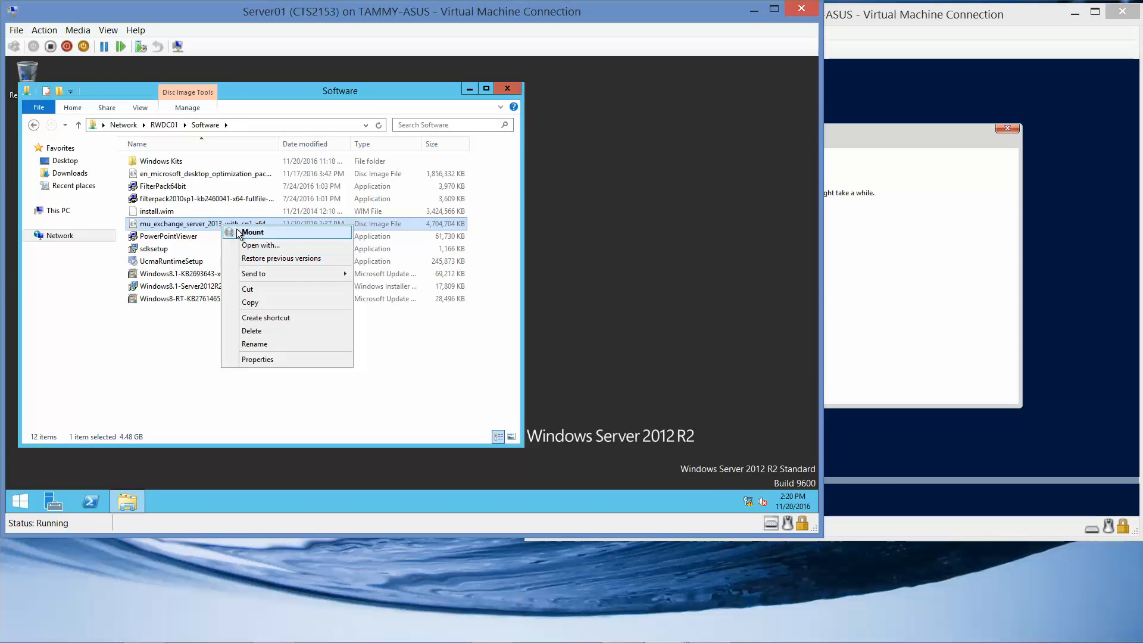
pyautogui.click(236, 230)
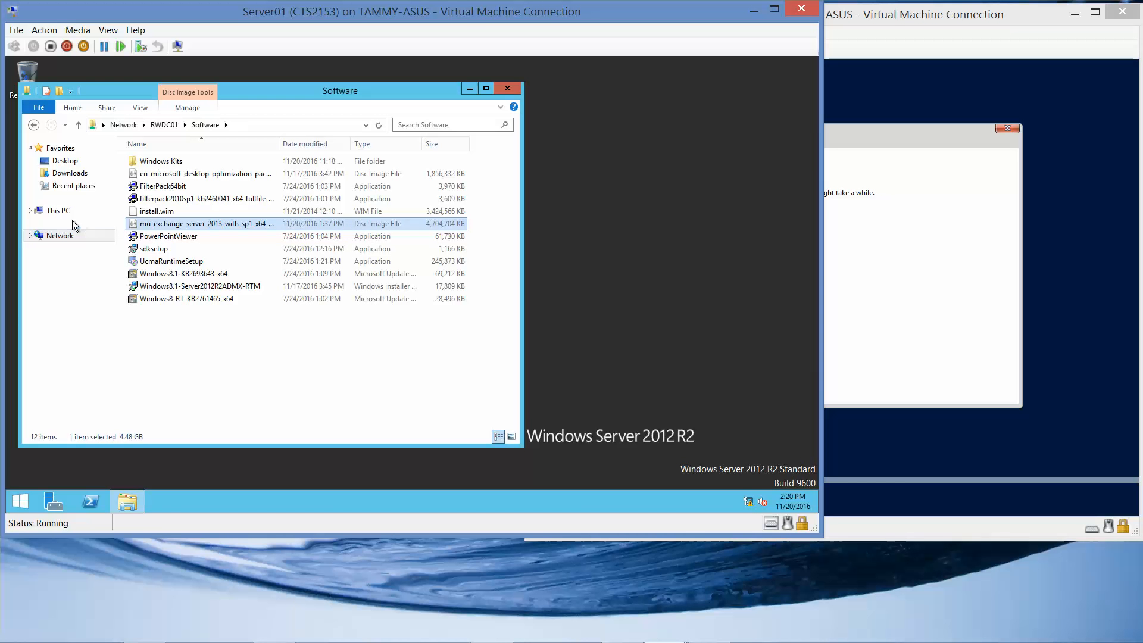
pyautogui.click(58, 212)
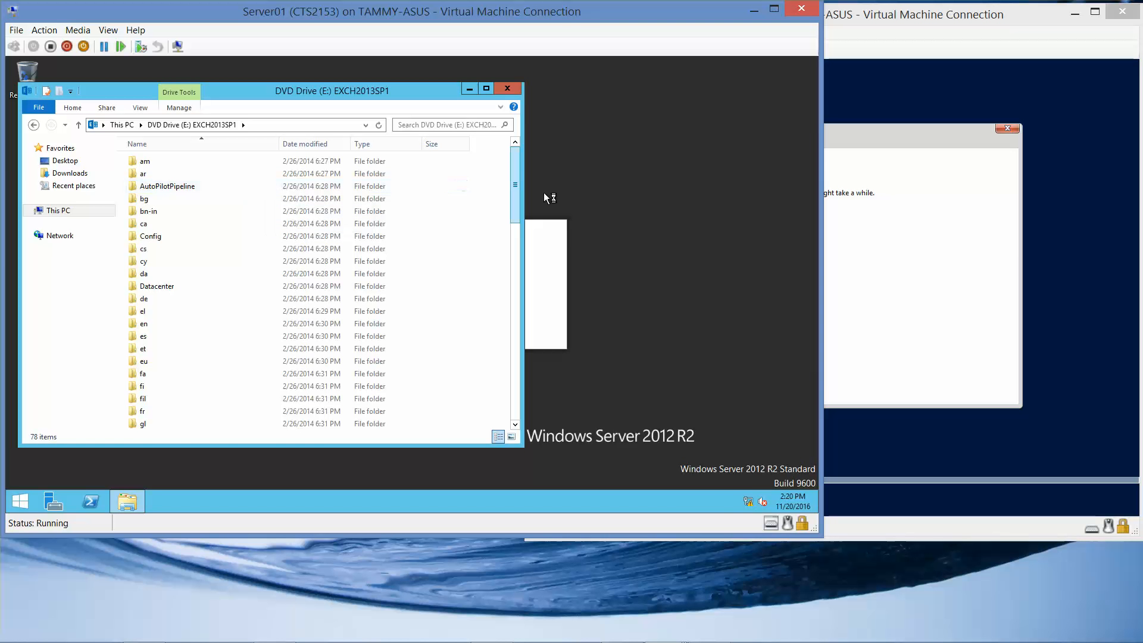
pyautogui.moveTo(515, 199); pyautogui.dragTo(498, 410)
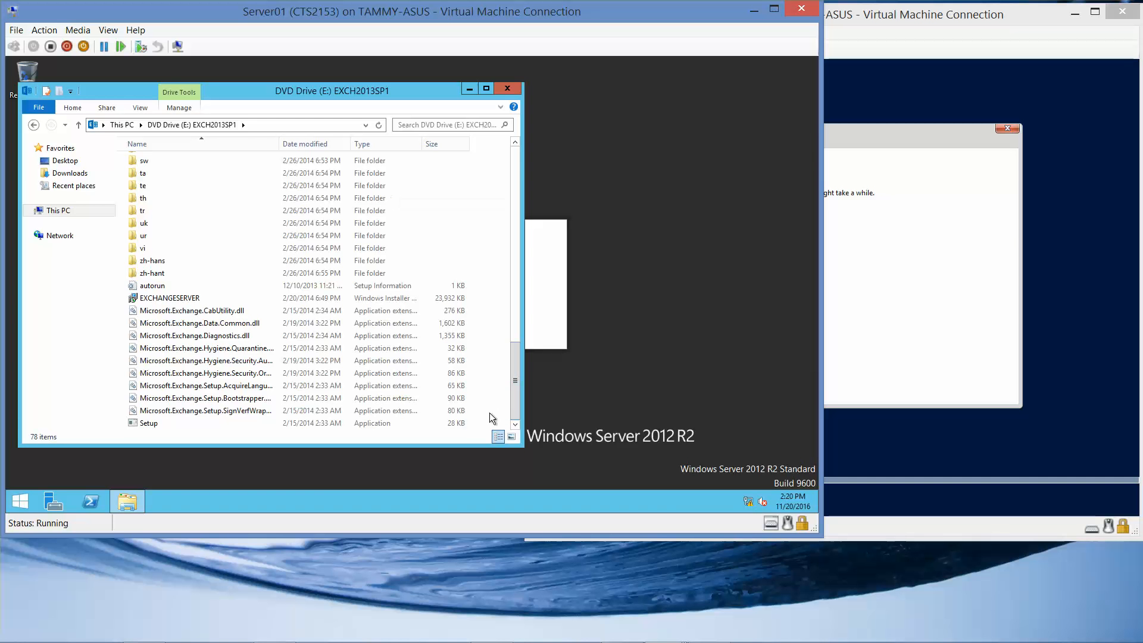
pyautogui.click(148, 422)
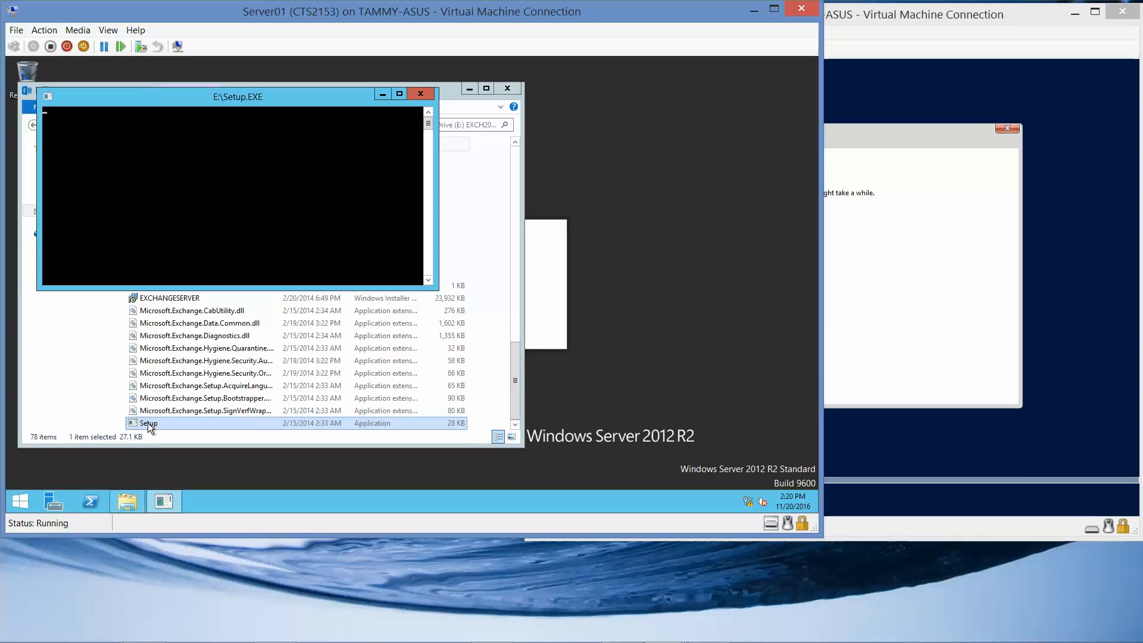
# Step: Close the Explorer window and move the Setup console to the screen centre while setup loads
pyautogui.click(509, 88)
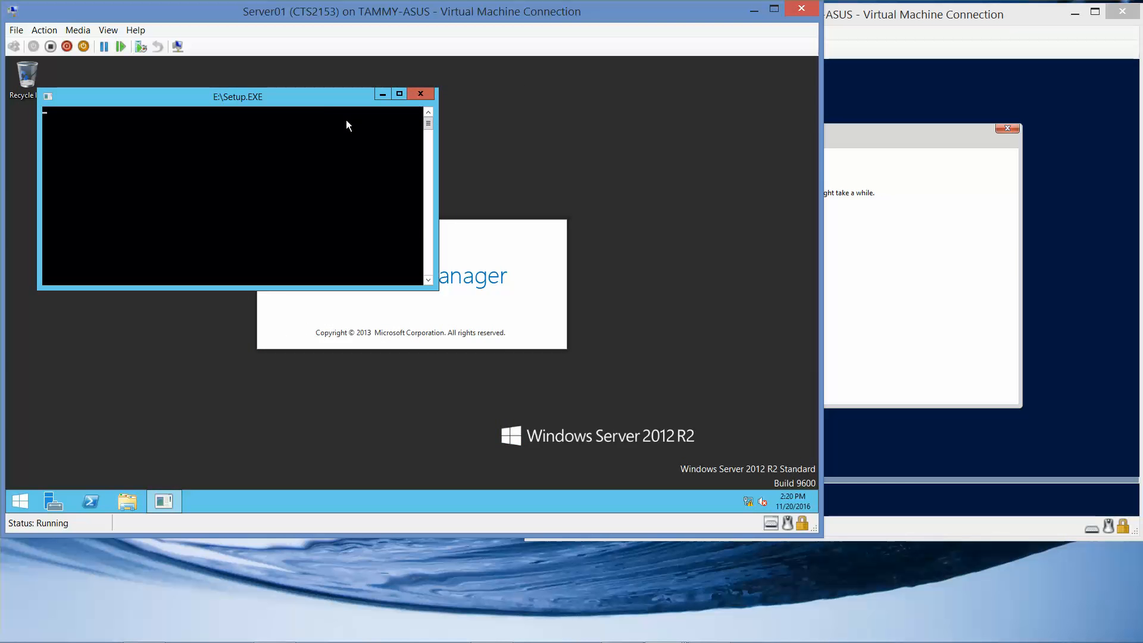
pyautogui.moveTo(314, 105); pyautogui.dragTo(524, 237)
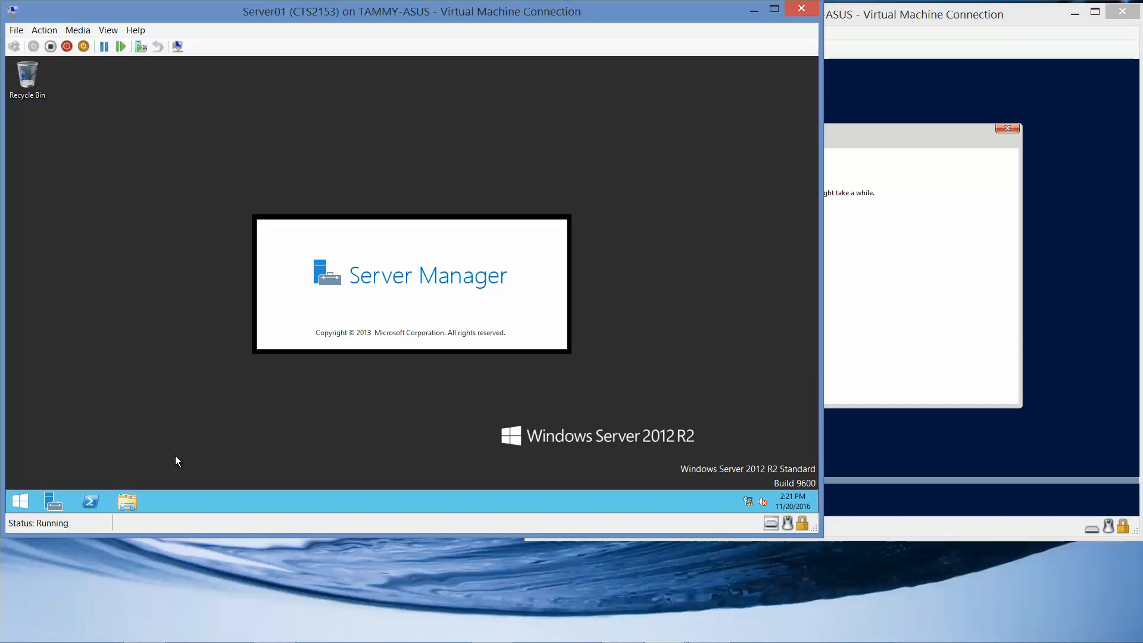
pyautogui.moveTo(505, 624)
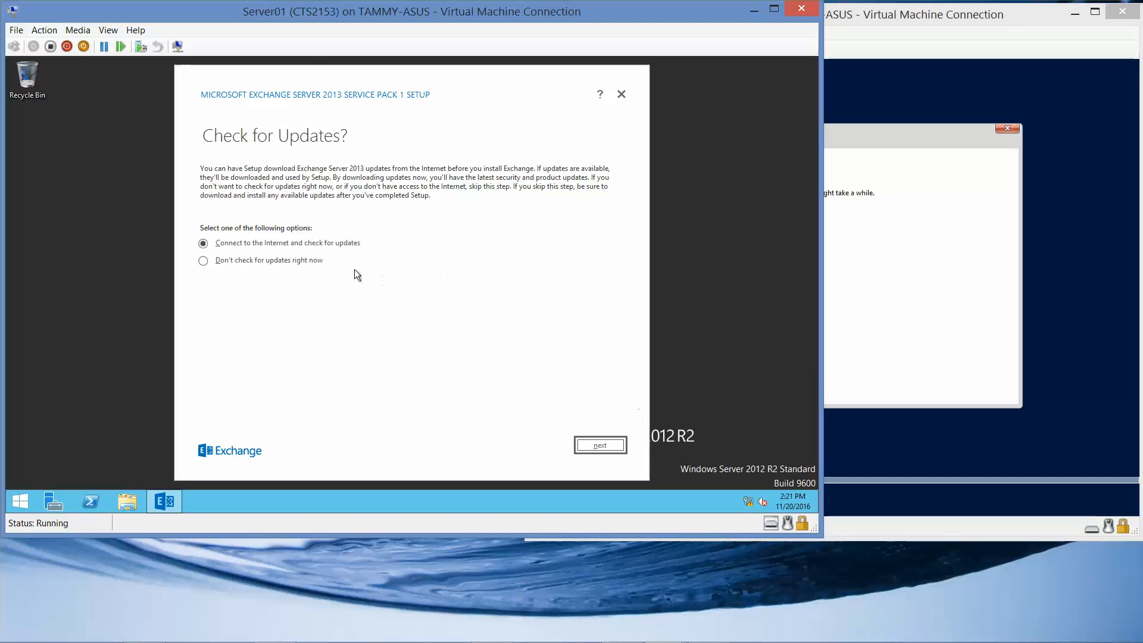
# Step: Skip the update check so setup copies files, minimizing Server Manager and checking Server02 meanwhile
pyautogui.click(291, 261)
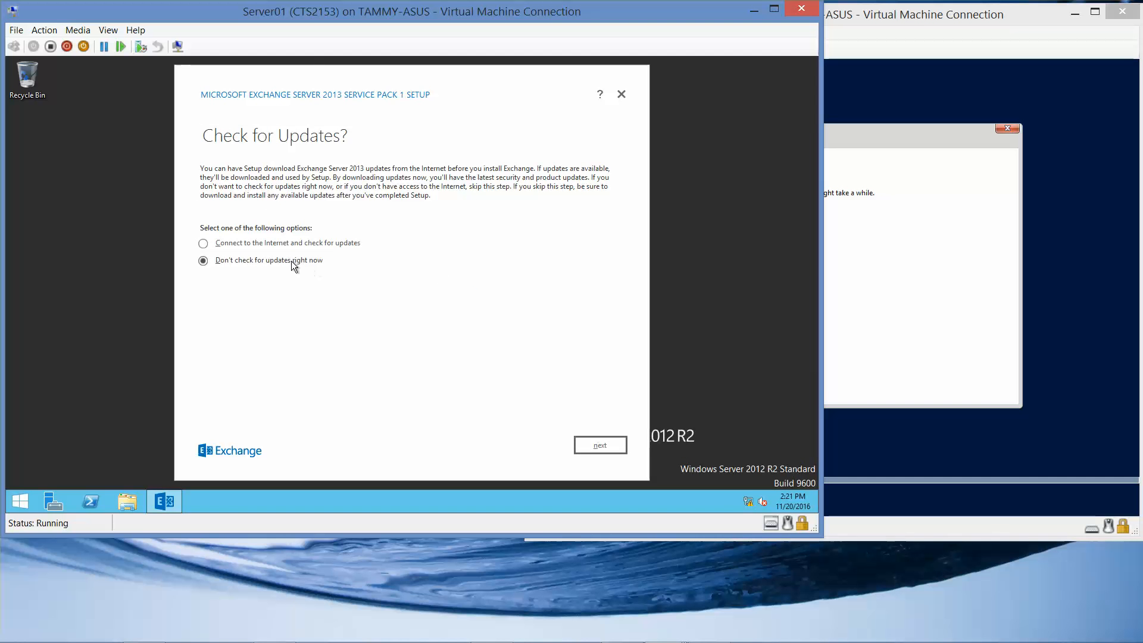
pyautogui.click(605, 450)
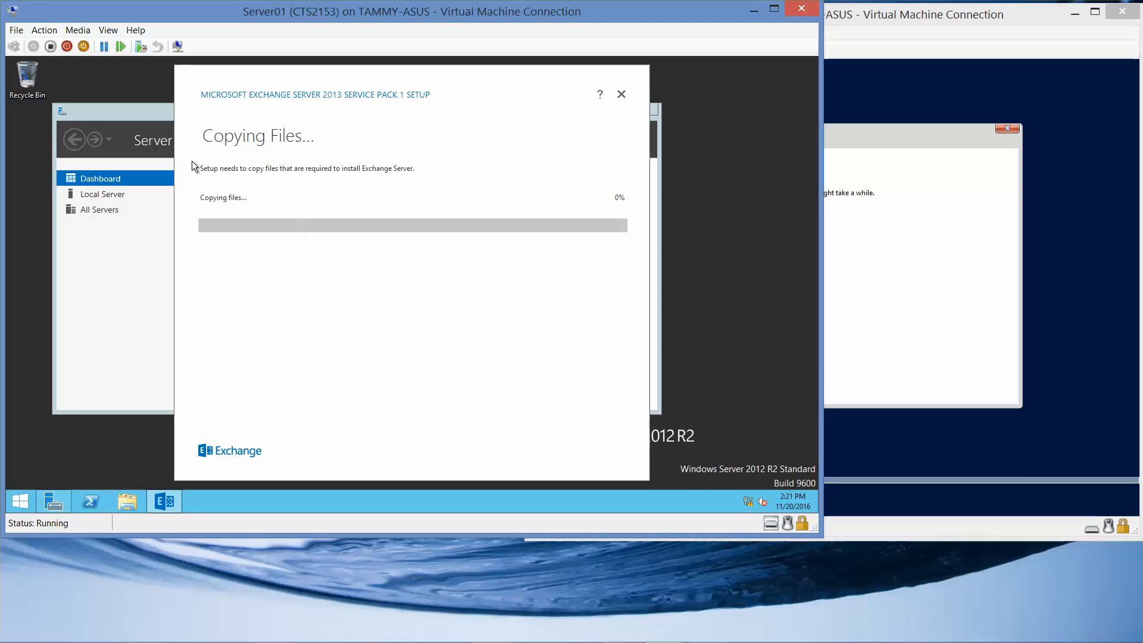
pyautogui.click(152, 113)
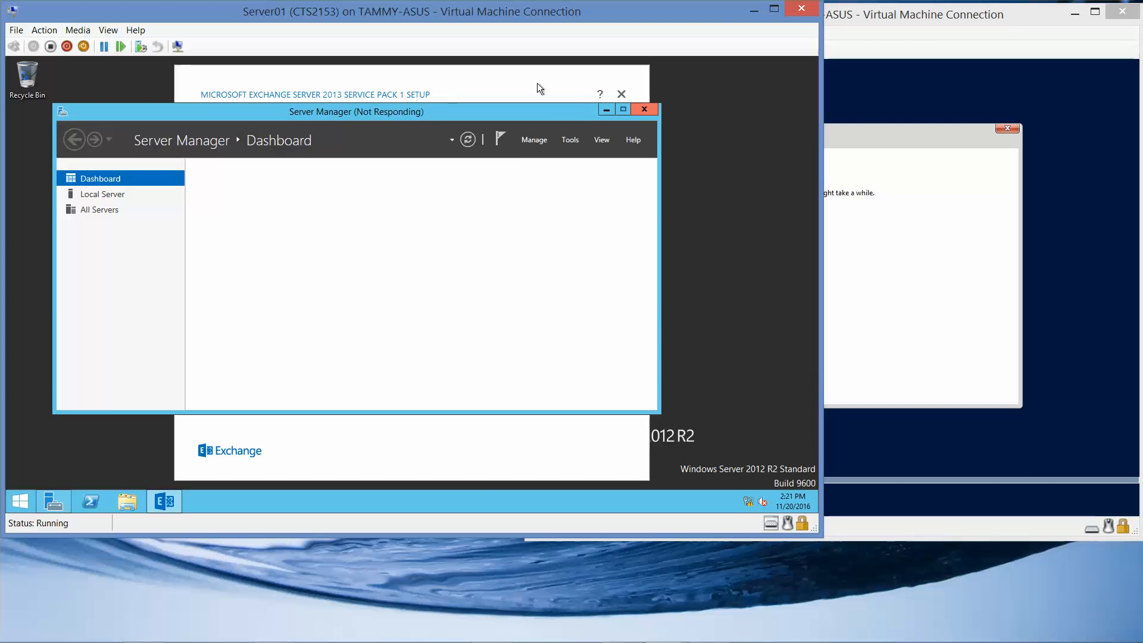
pyautogui.click(606, 110)
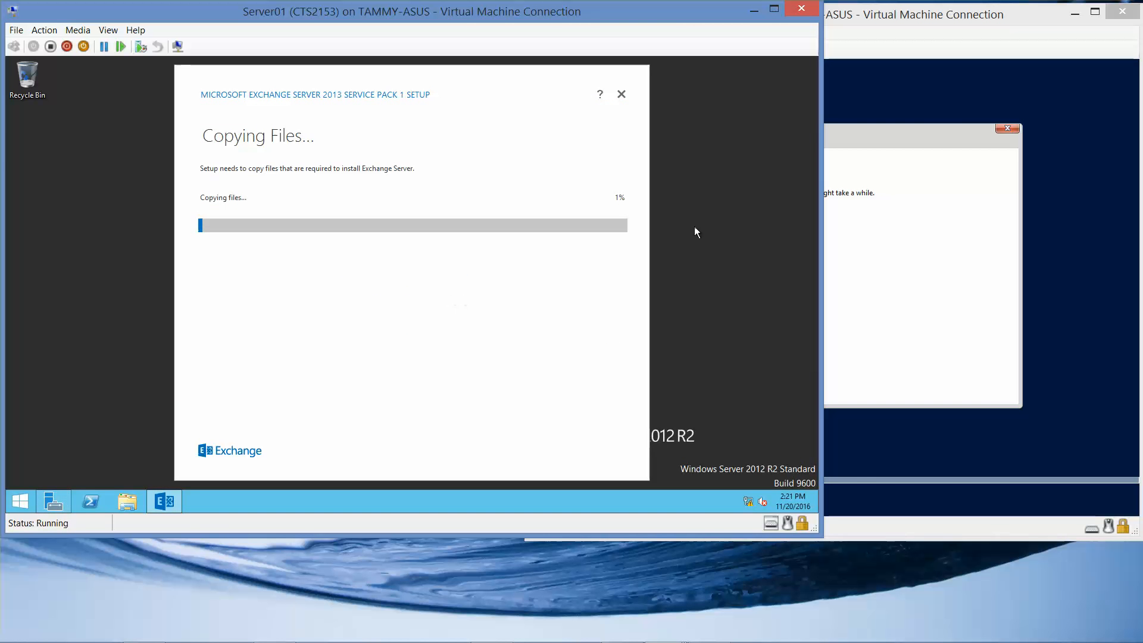
pyautogui.click(994, 13)
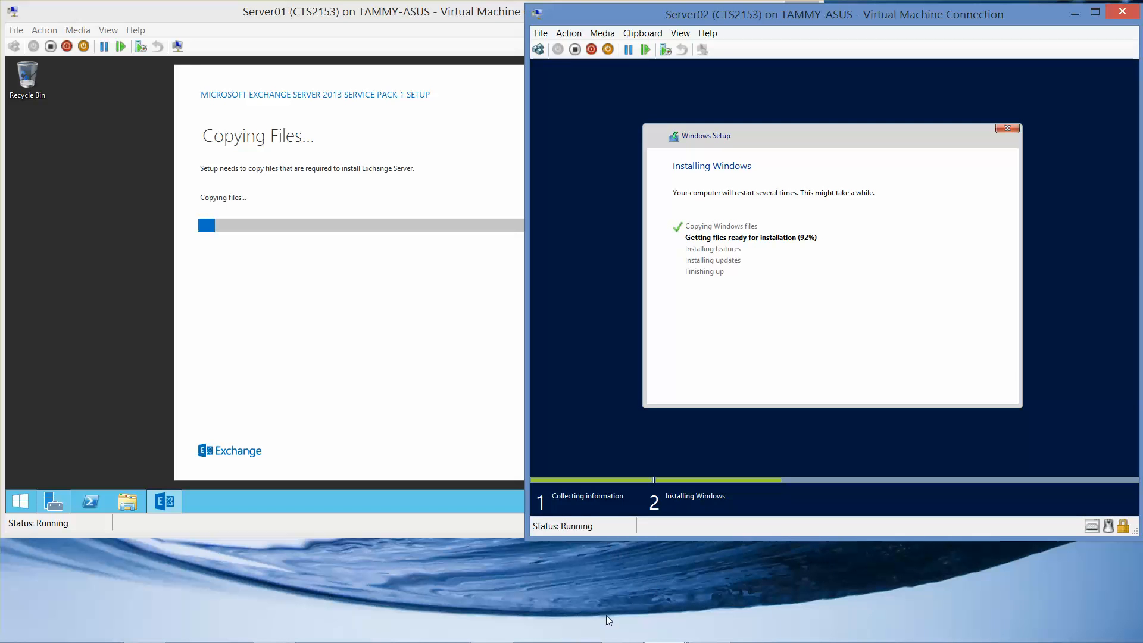
pyautogui.moveTo(607, 641)
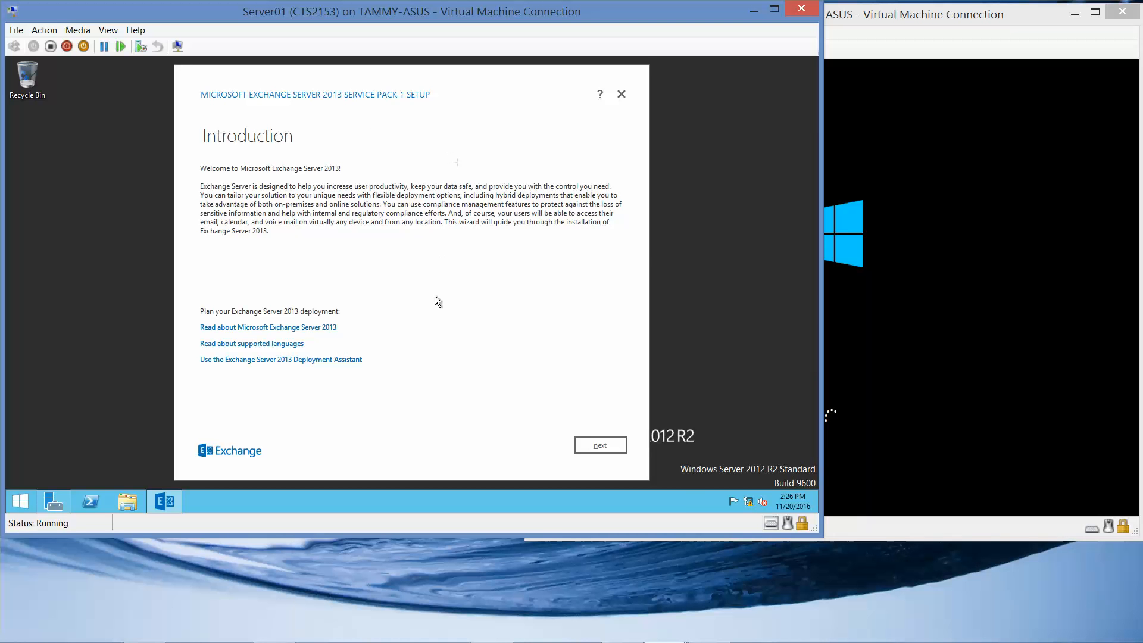
# Step: Accept the Exchange licence terms and keep the recommended settings
pyautogui.click(584, 445)
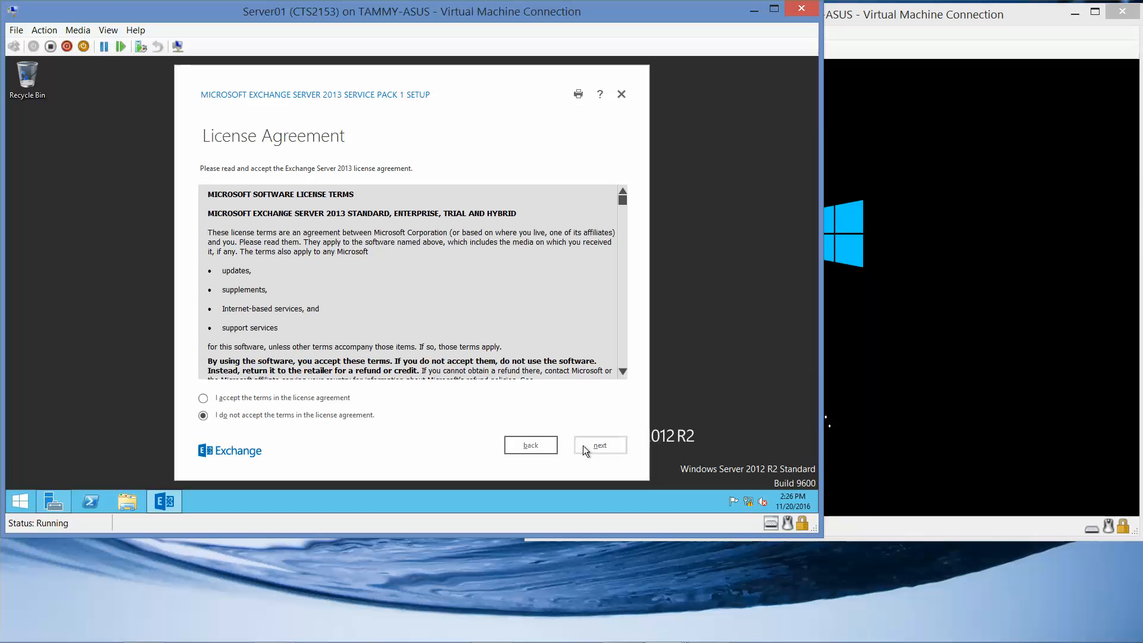
pyautogui.click(287, 399)
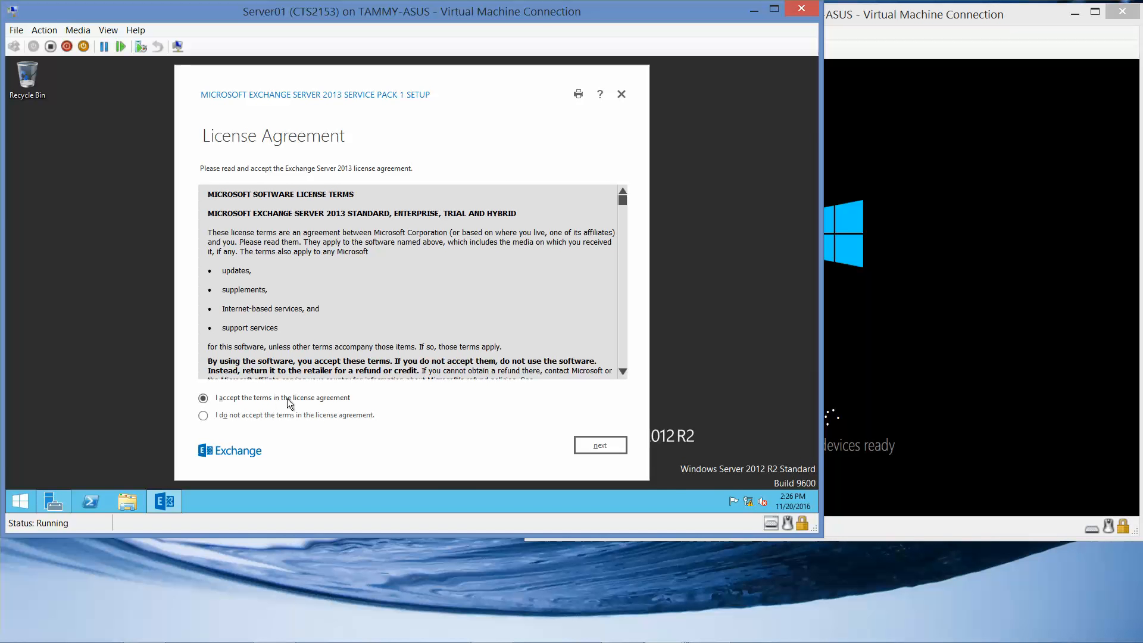
pyautogui.click(595, 446)
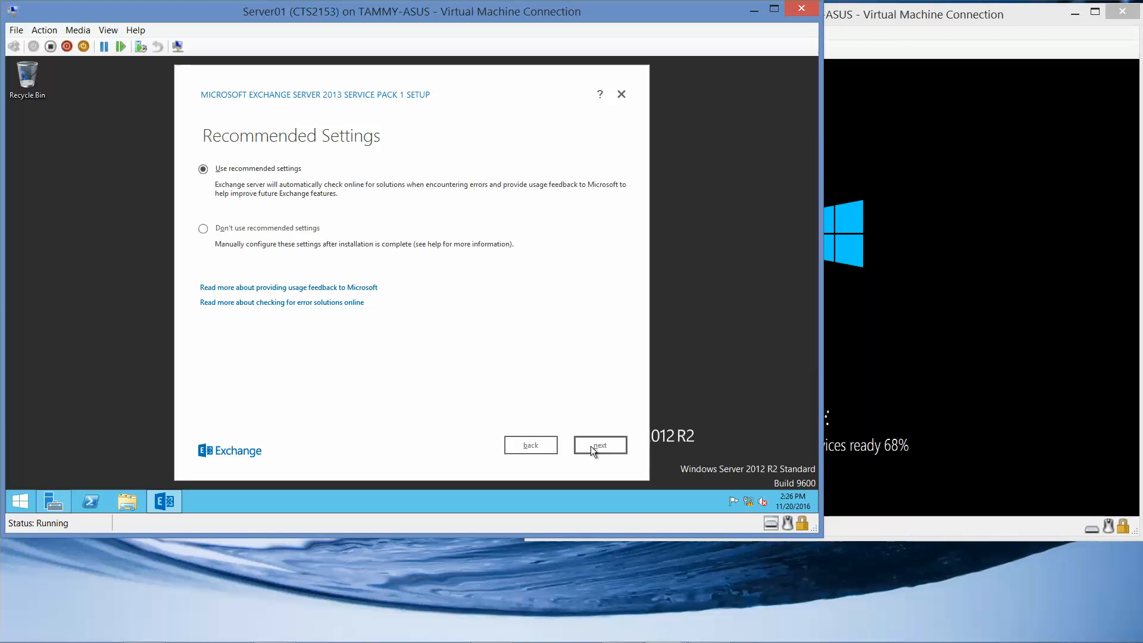
pyautogui.click(590, 446)
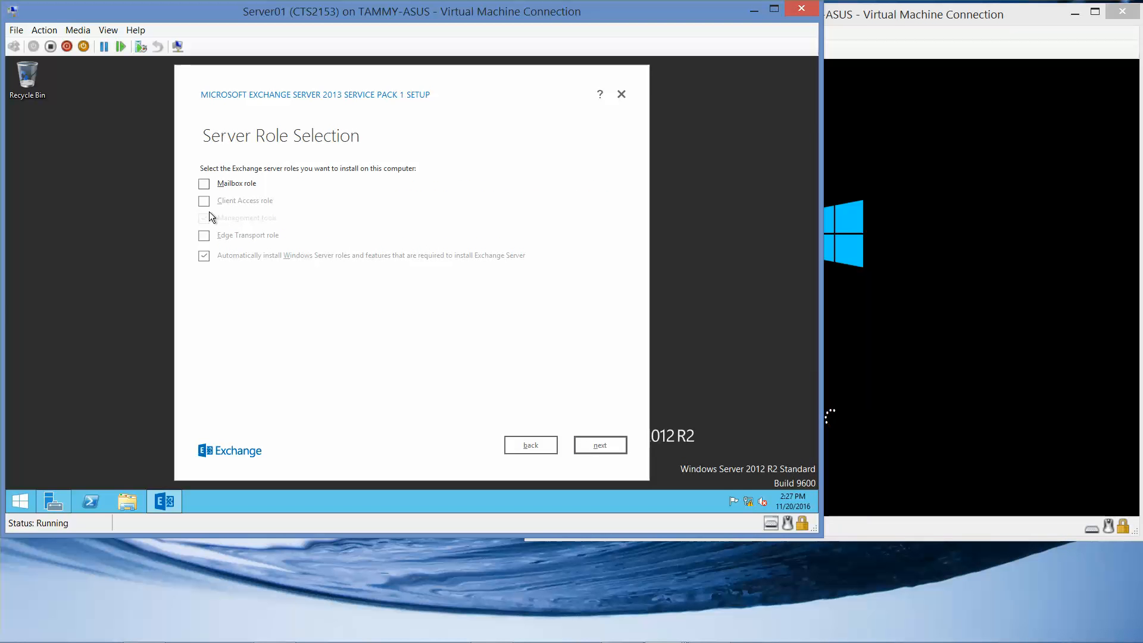
# Step: Select the Mailbox and Client Access roles, keep the default path and malware scanning, and start readiness checks
pyautogui.click(202, 182)
pyautogui.click(600, 445)
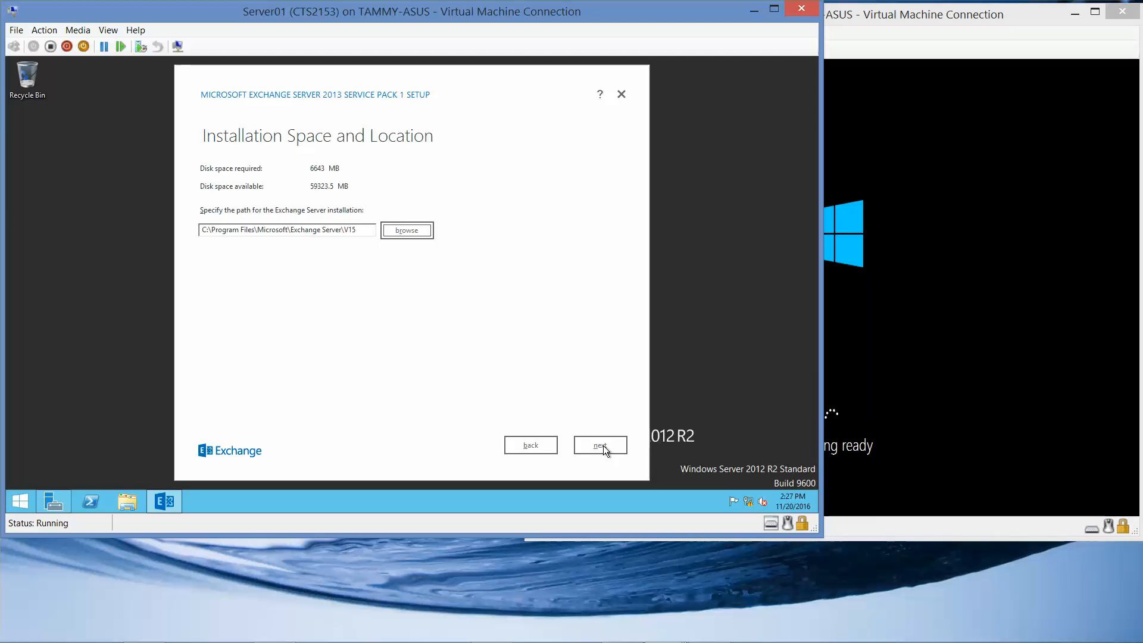
pyautogui.click(516, 451)
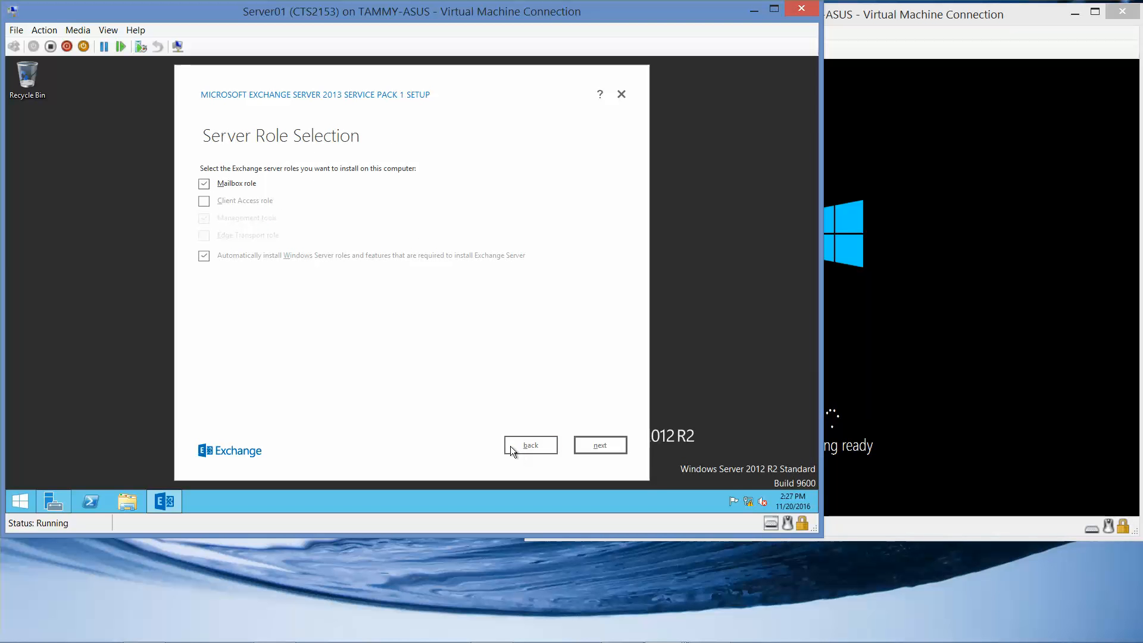
pyautogui.click(202, 205)
pyautogui.click(587, 444)
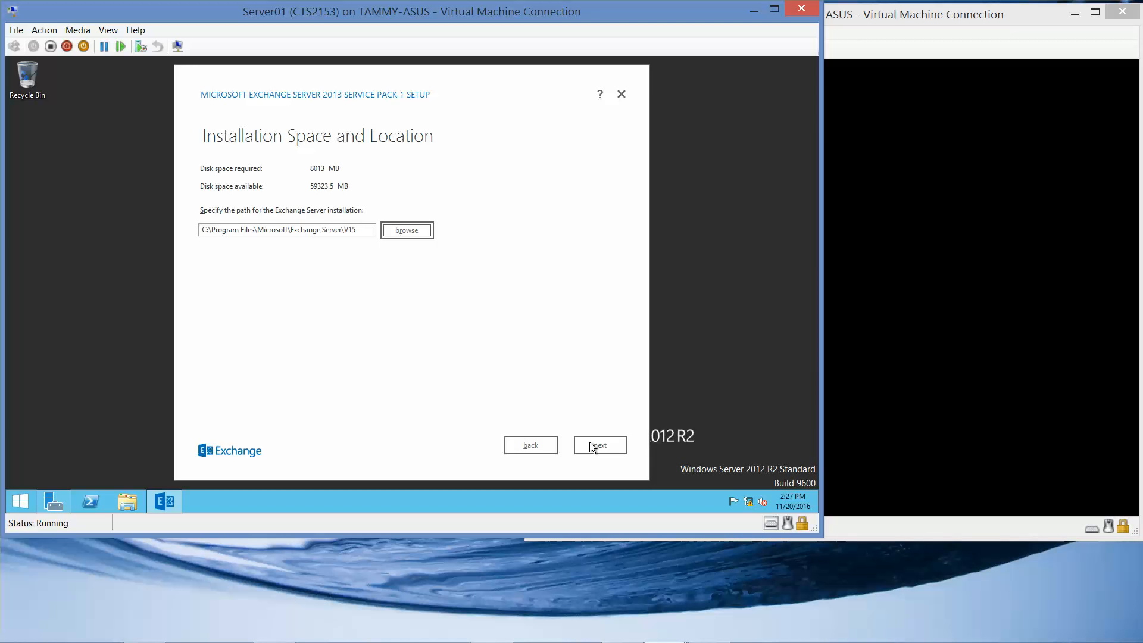
pyautogui.click(589, 443)
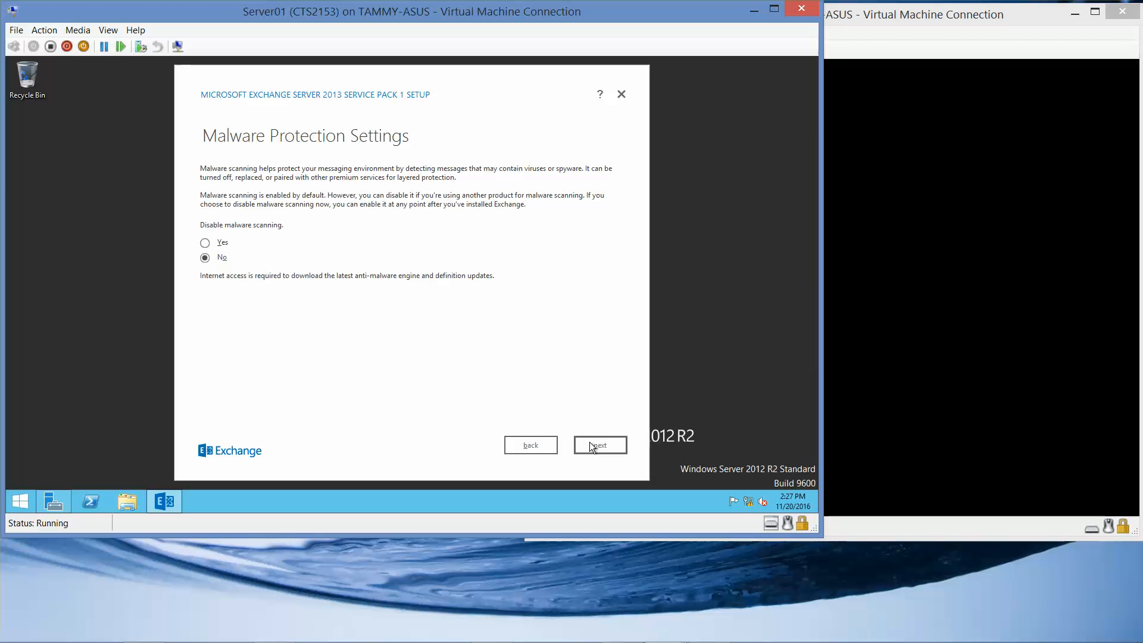
pyautogui.click(595, 445)
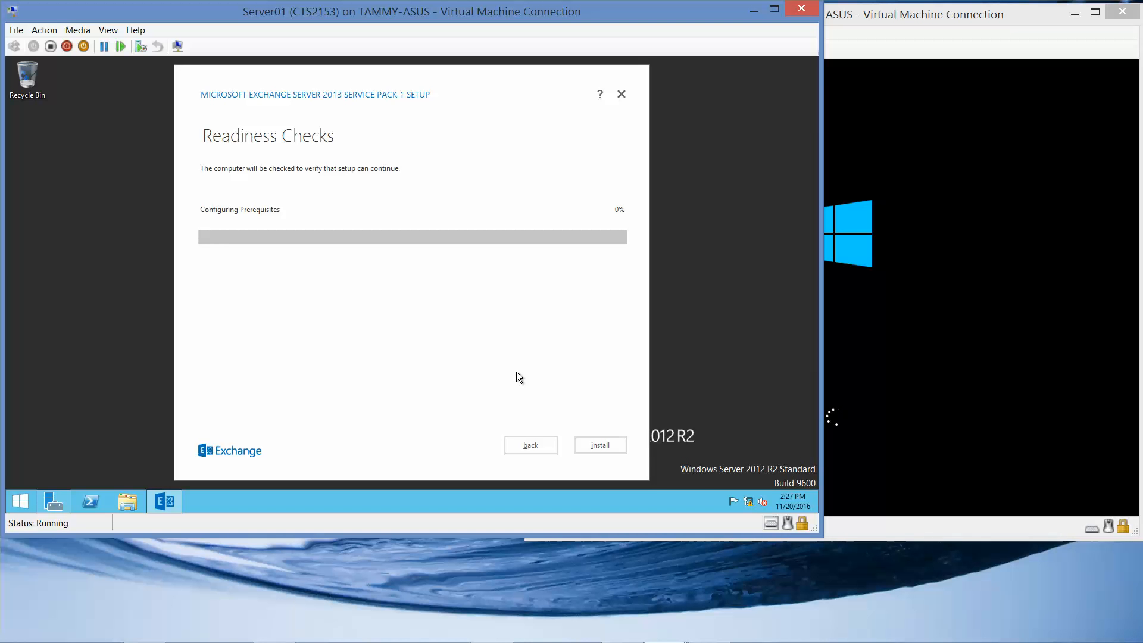
# Step: Set and confirm the built-in Administrator password on Server02 to finish Windows setup
pyautogui.moveTo(753, 640)
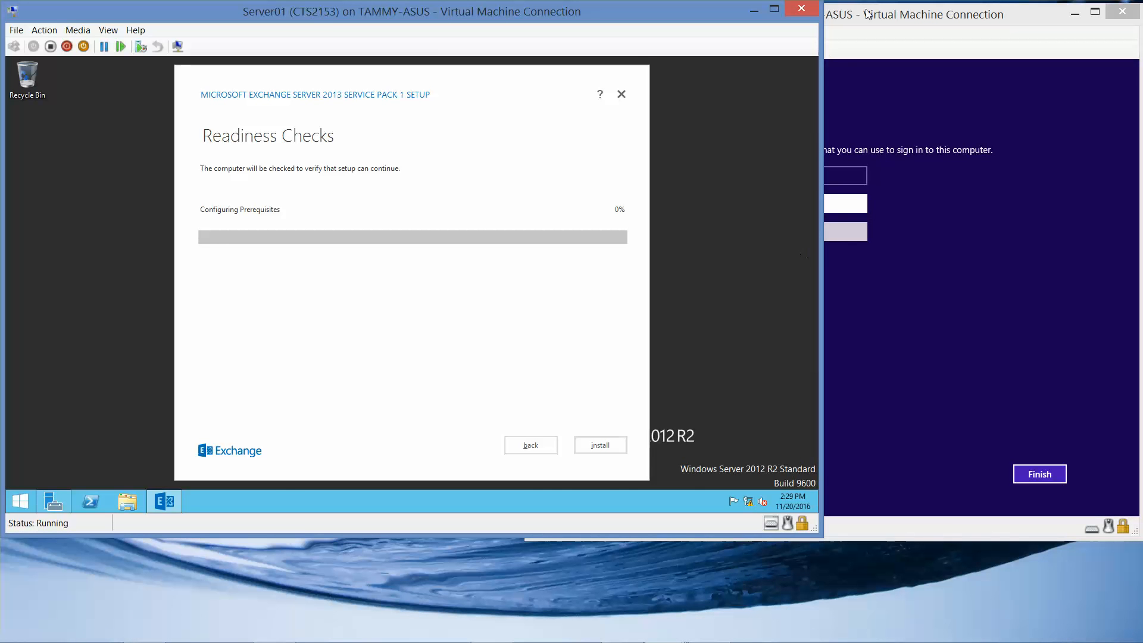
pyautogui.click(868, 15)
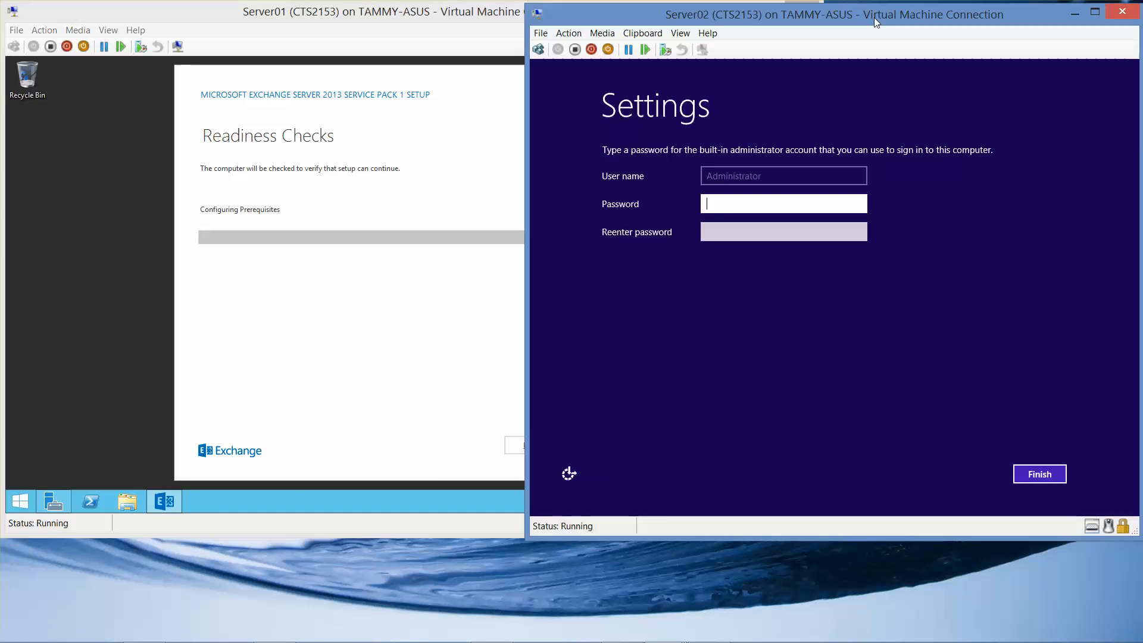
pyautogui.write('Pa$$w0rd')
pyautogui.press('Tab')
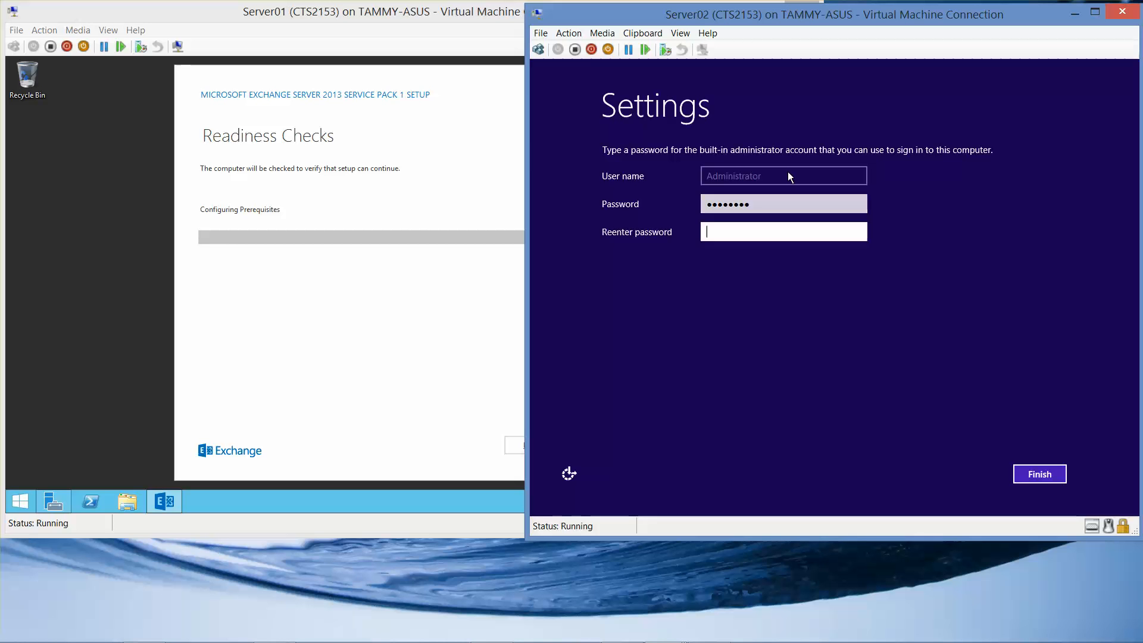
pyautogui.write('Pa$$w0r')
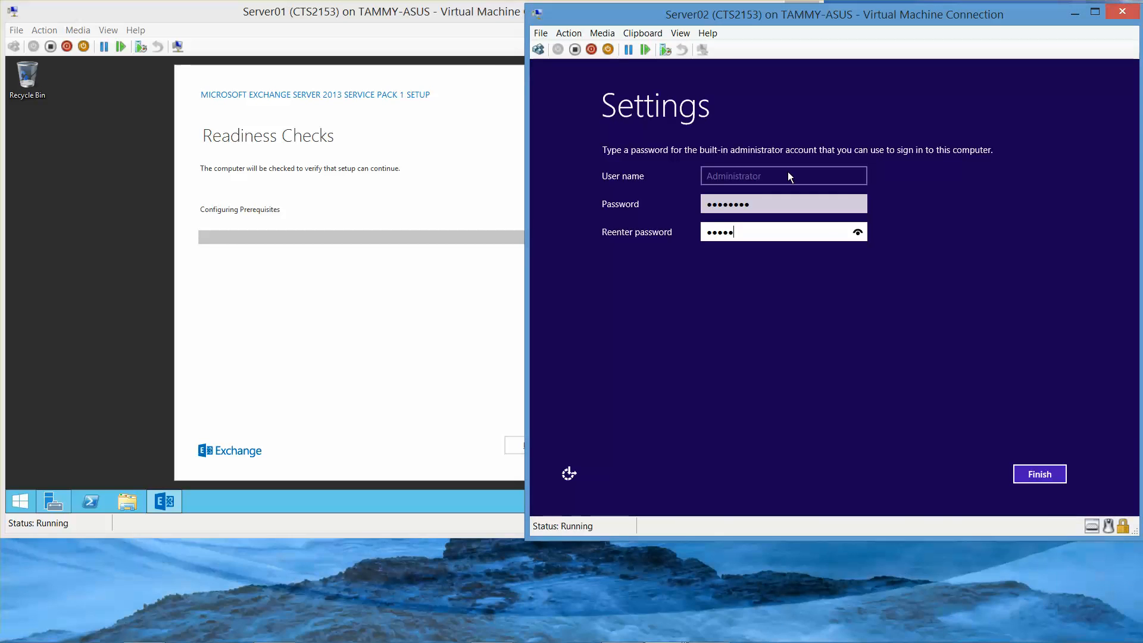
pyautogui.write('d')
pyautogui.press('Return')
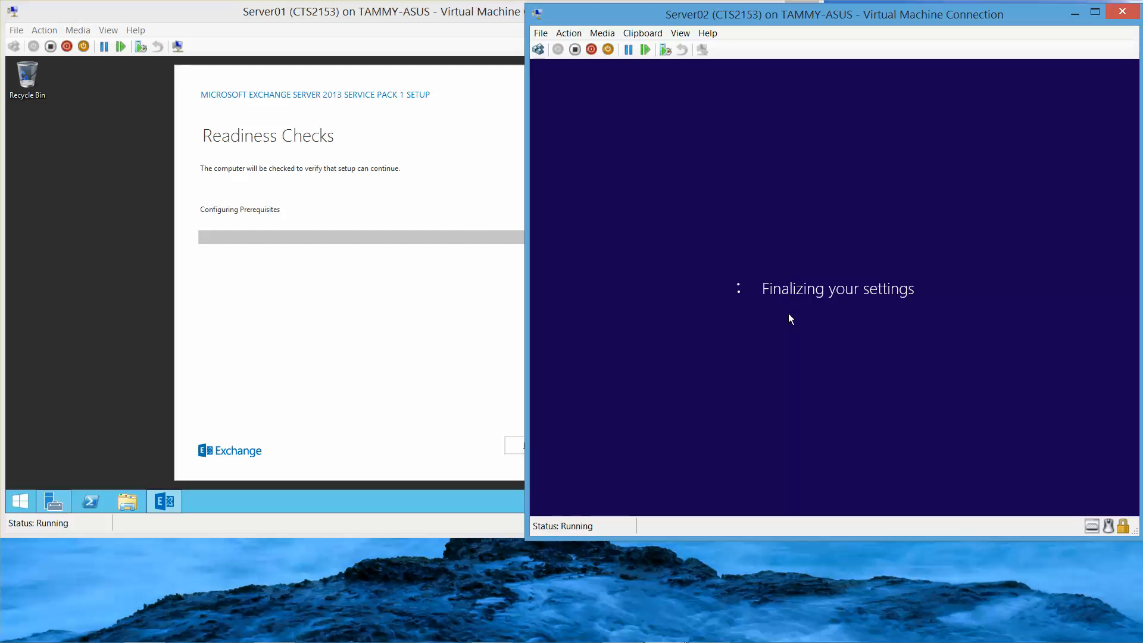
# Step: Sign in to Server02 as Administrator with the new password, then return to Server01
pyautogui.moveTo(741, 640)
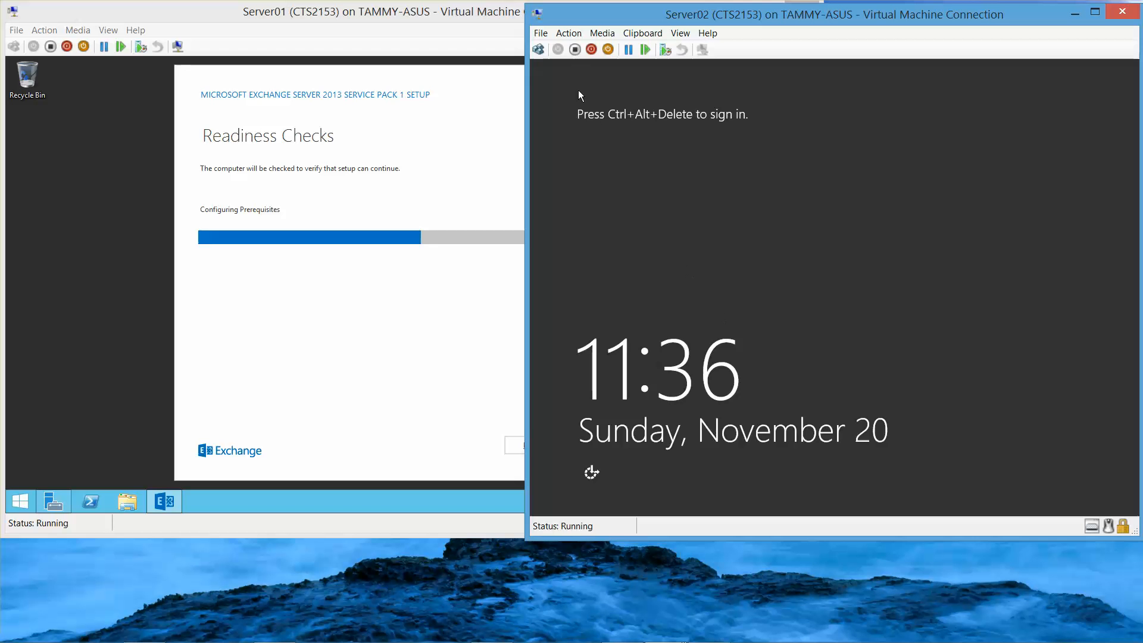
pyautogui.click(538, 49)
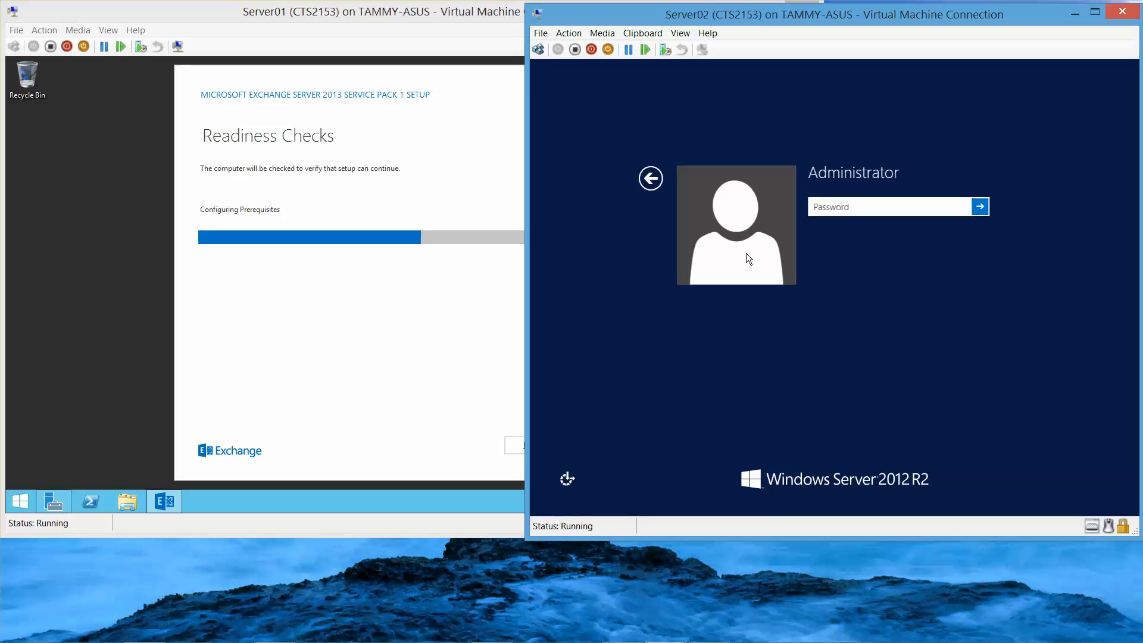
pyautogui.write('Pa$$')
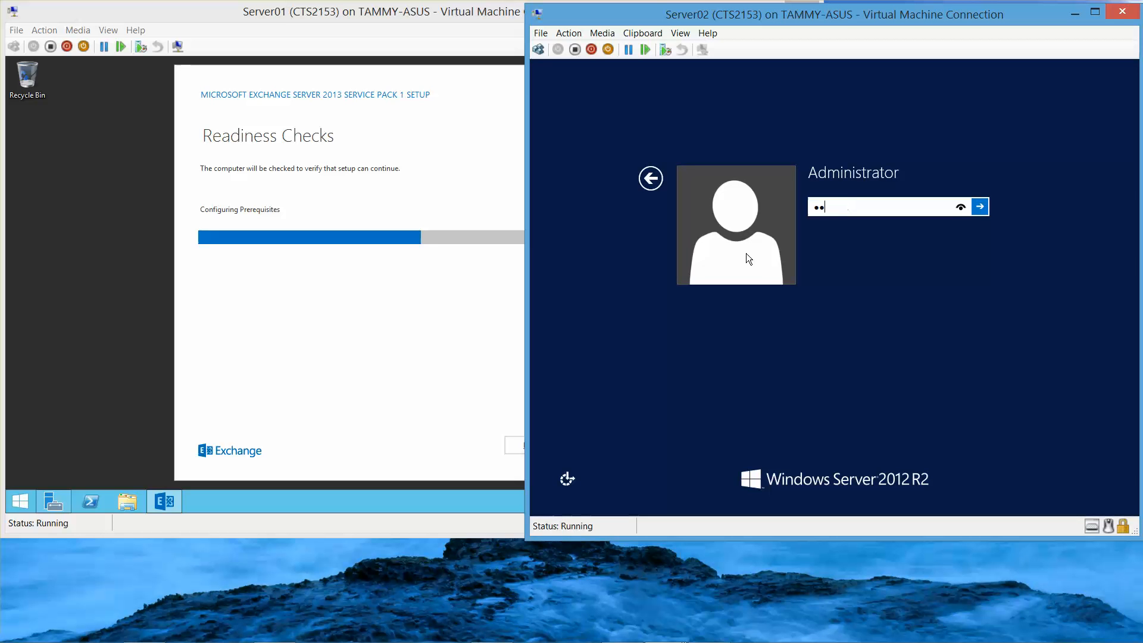
pyautogui.write('w0rd')
pyautogui.press('Return')
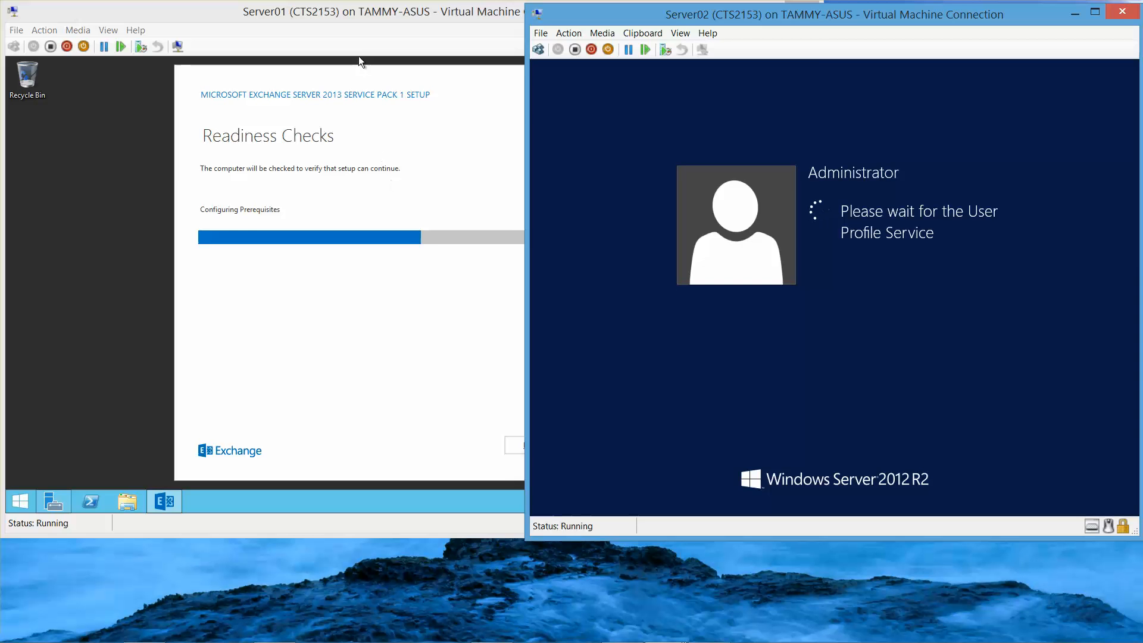
pyautogui.click(355, 13)
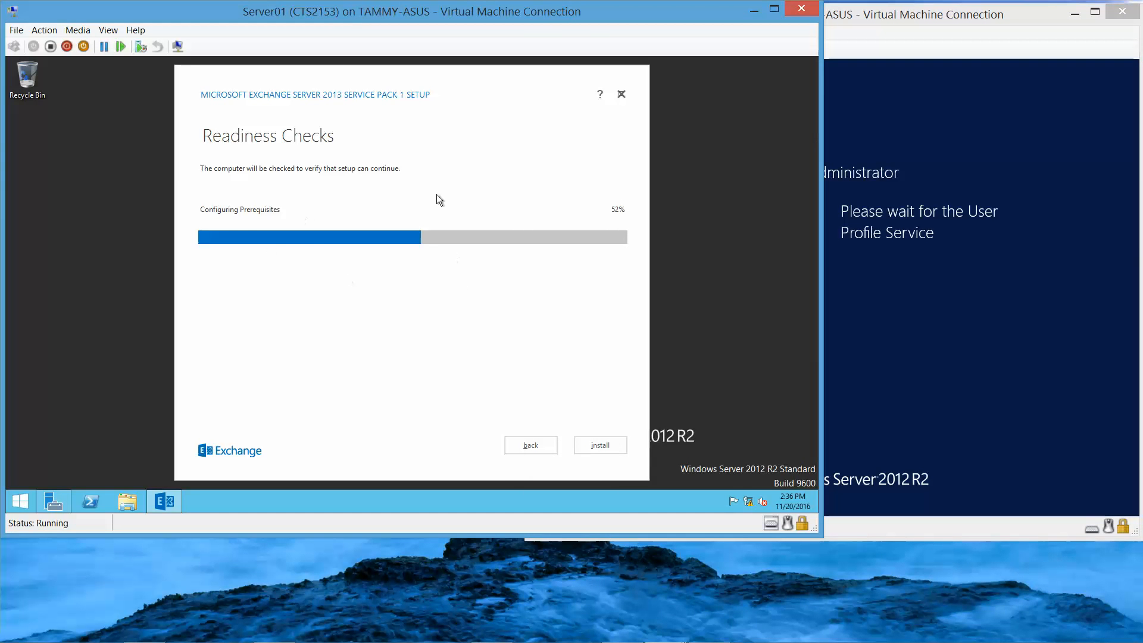
# Step: Sign in to Server02 again by entering the Administrator password
pyautogui.click(986, 25)
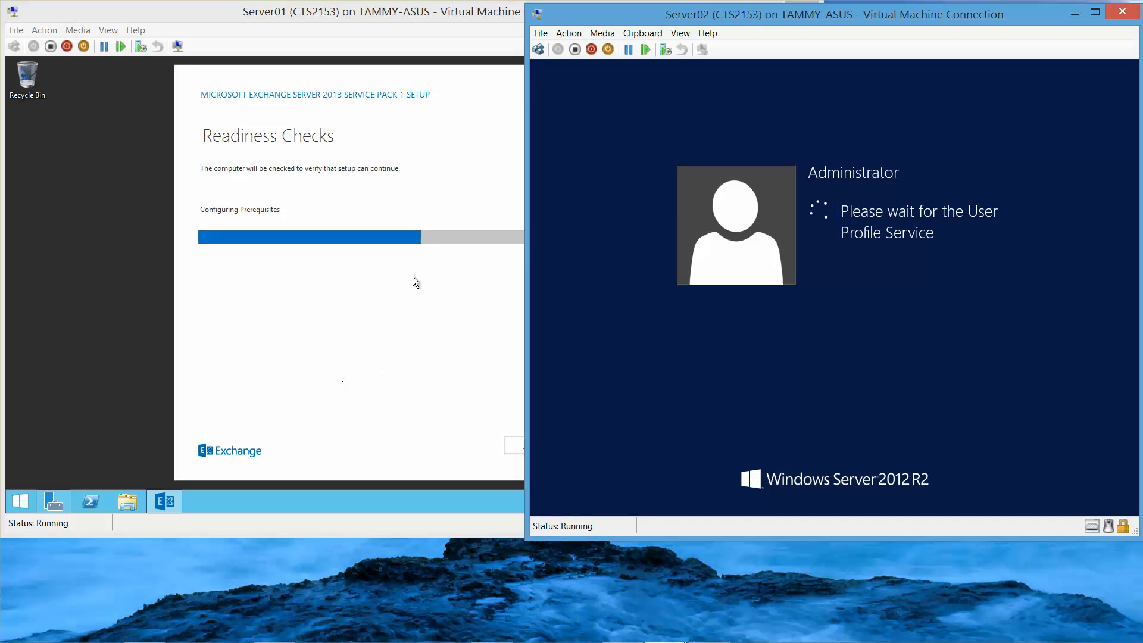
pyautogui.moveTo(572, 642)
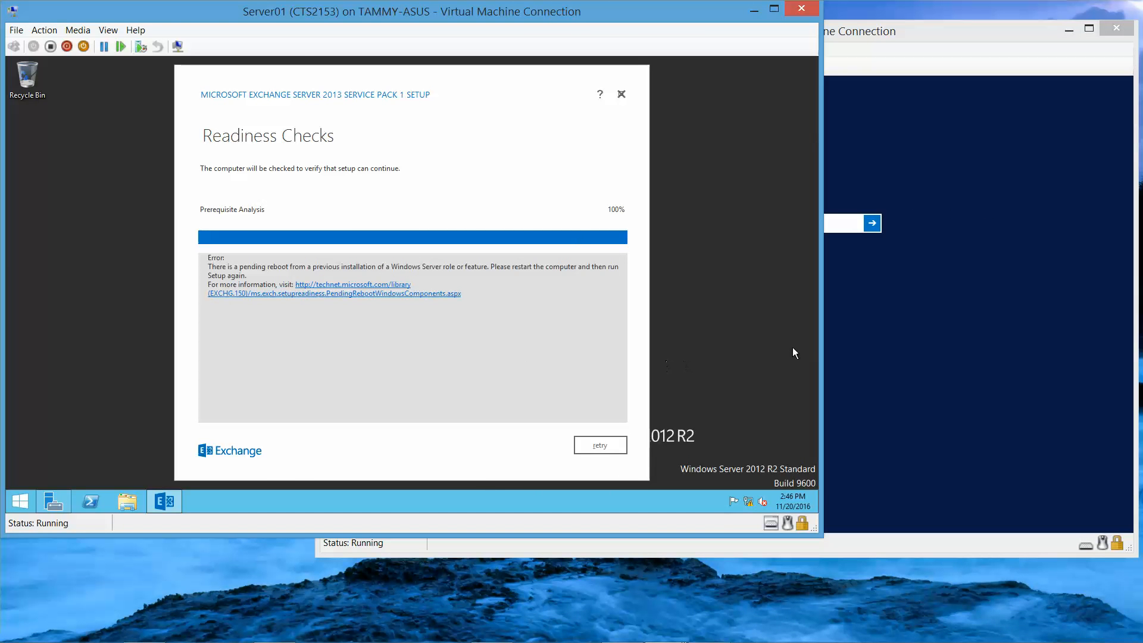
pyautogui.click(853, 357)
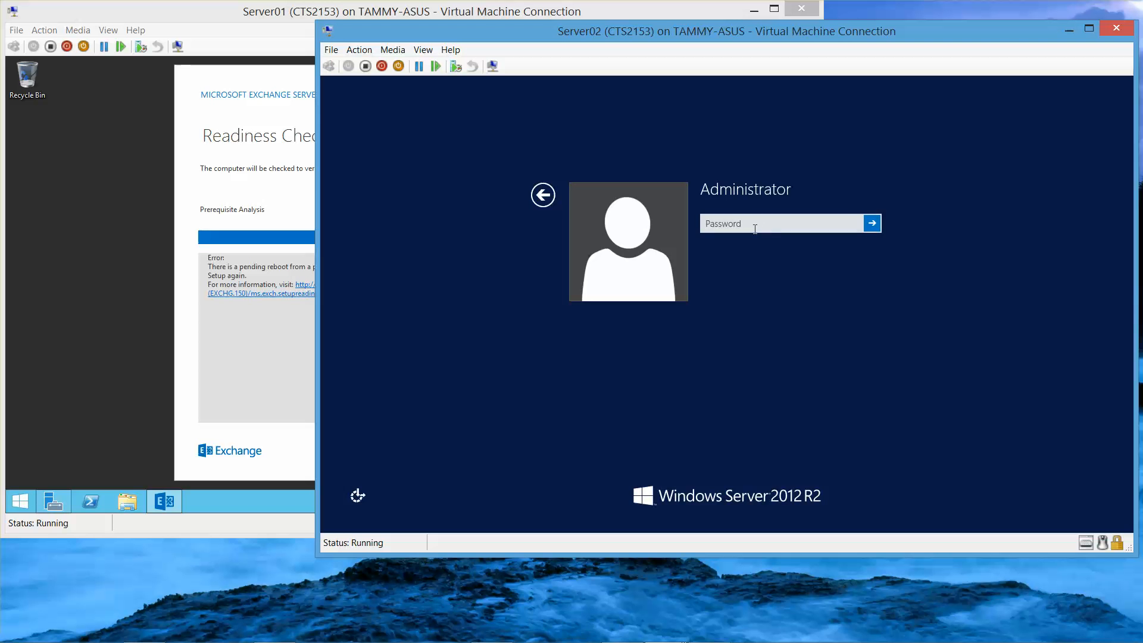
pyautogui.write('••')
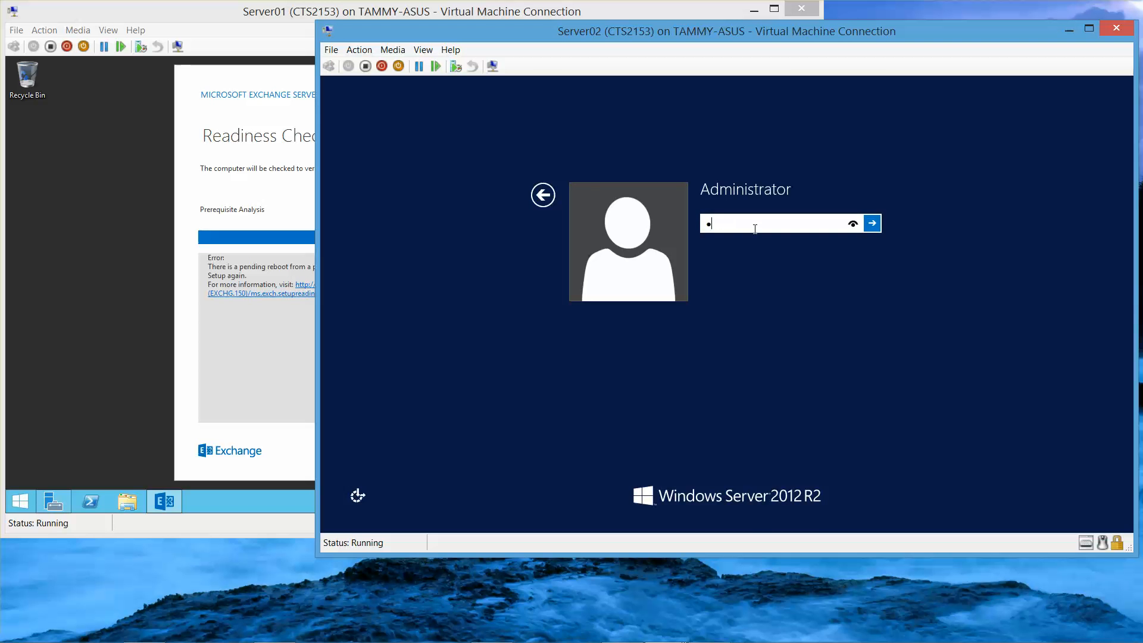
pyautogui.write('••••••')
pyautogui.press('Return')
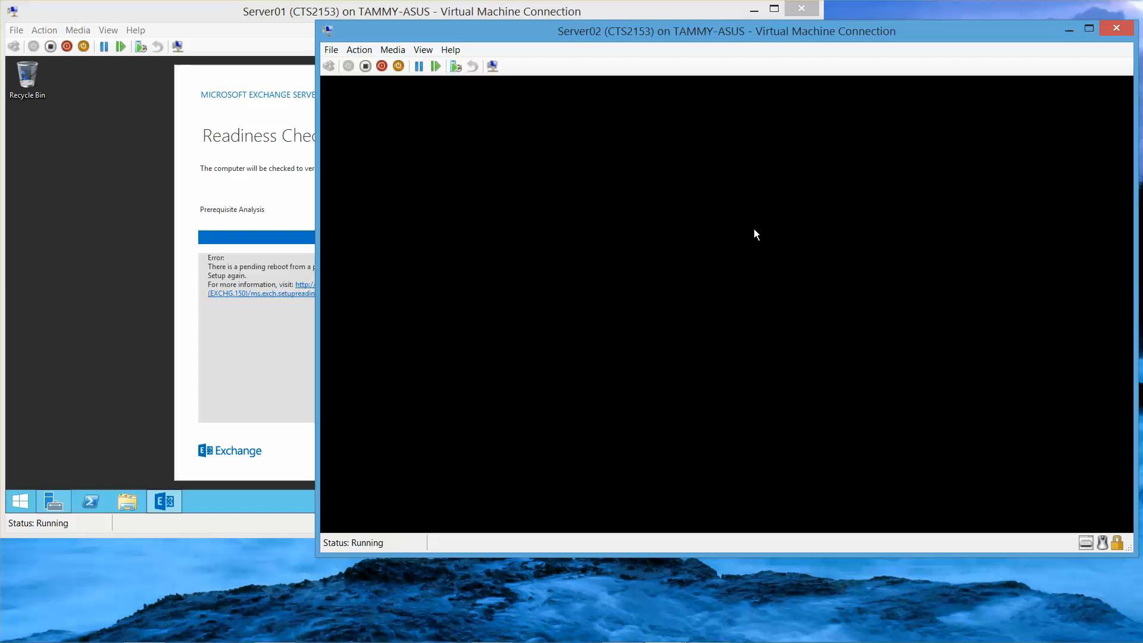
# Step: Return to Server01 to view the readiness checks' pending-reboot error
pyautogui.click(235, 13)
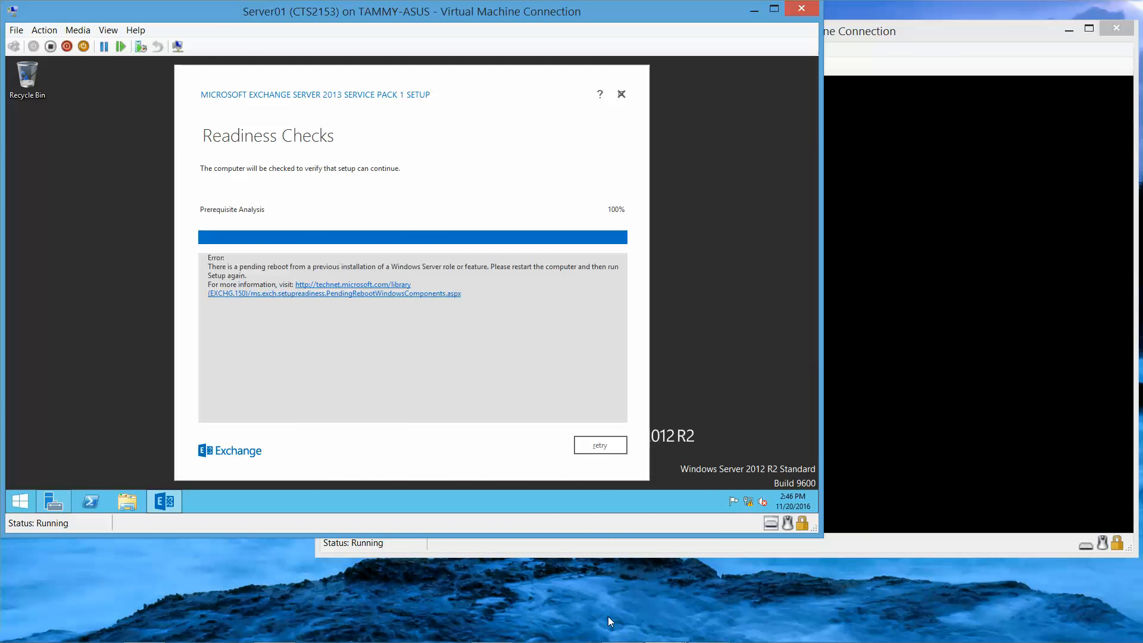
pyautogui.moveTo(620, 628)
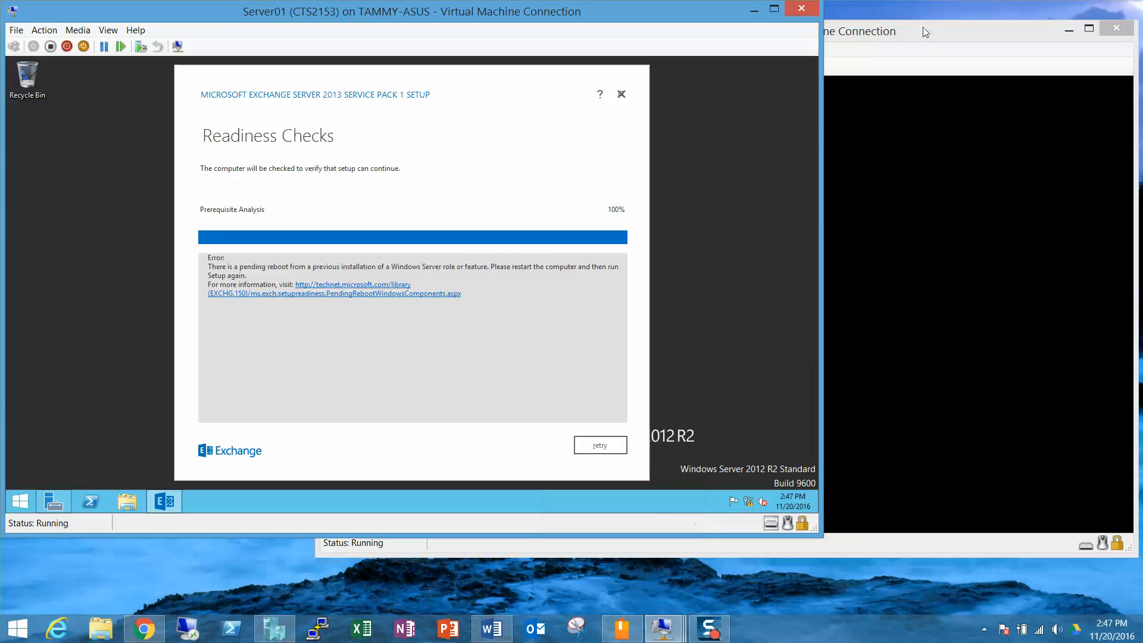
pyautogui.click(931, 51)
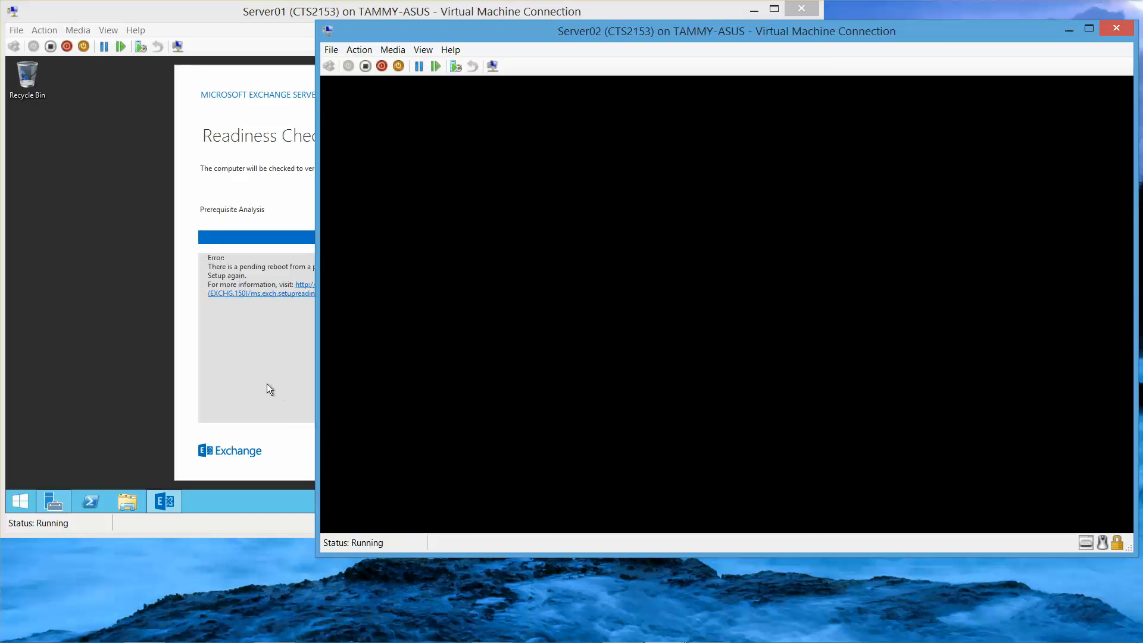
pyautogui.click(207, 369)
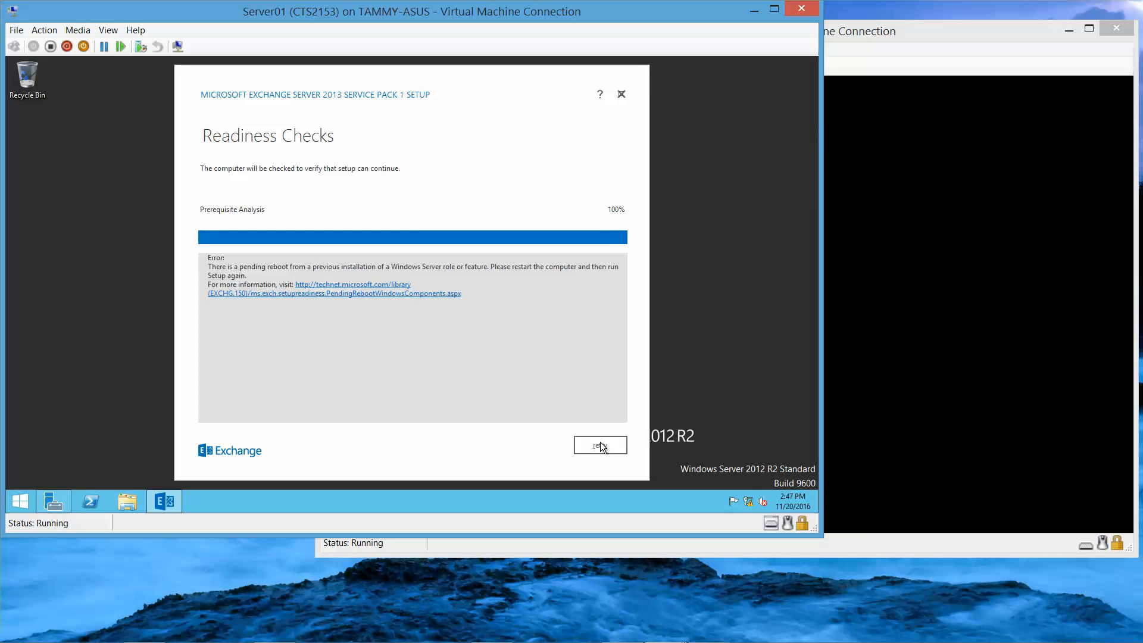
# Step: Cancel Exchange setup on Server01, then shut it down with reason Other (Unplanned)
pyautogui.click(622, 95)
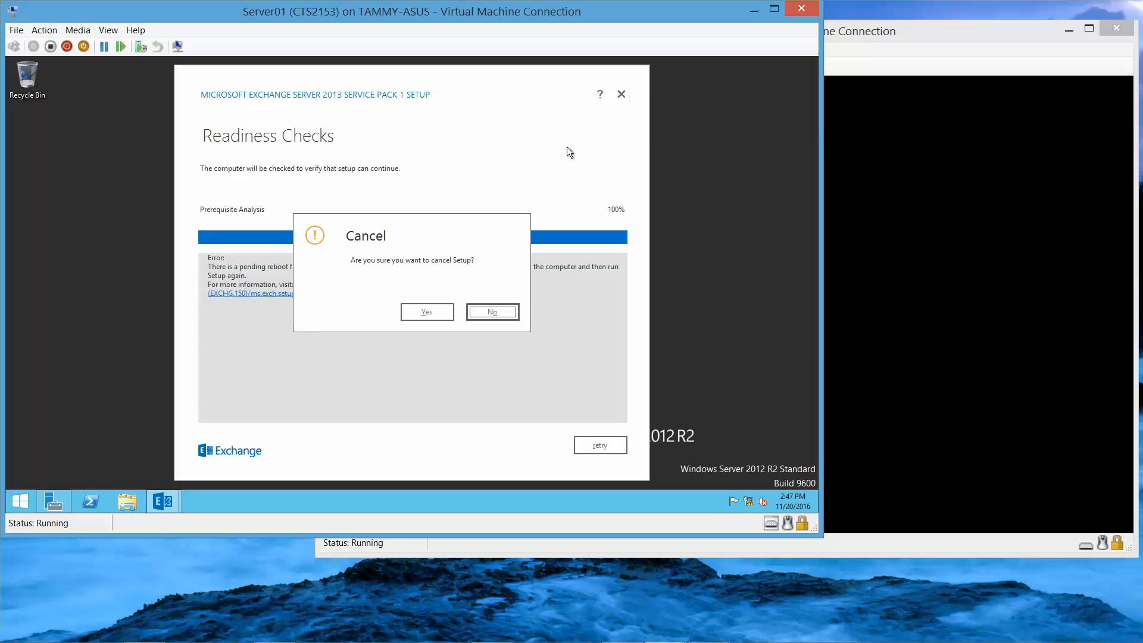
pyautogui.click(424, 313)
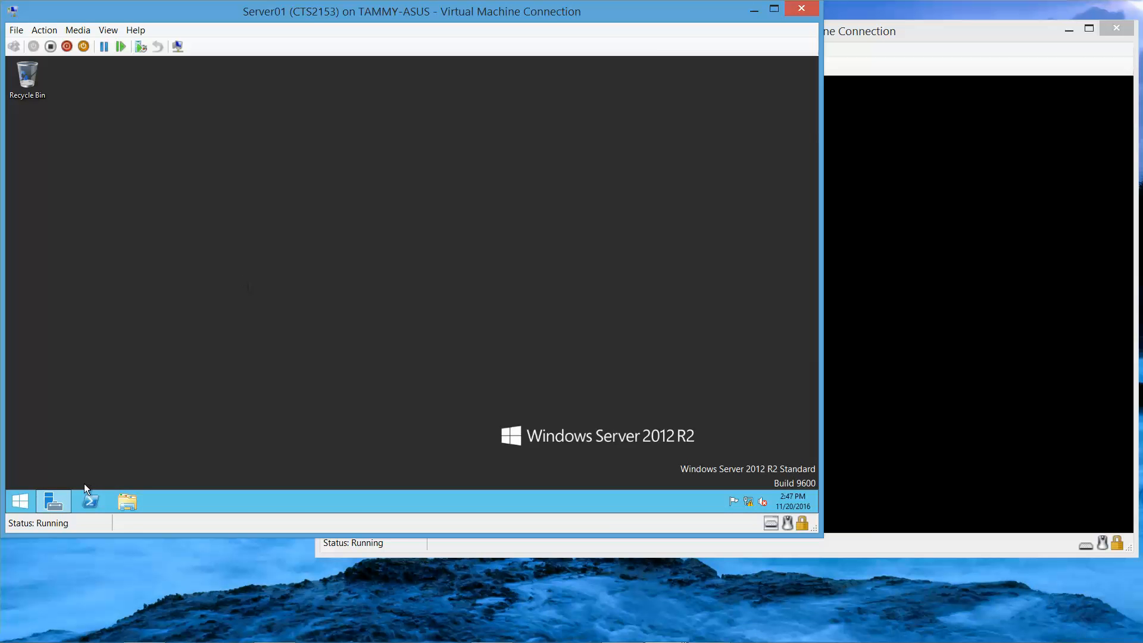
pyautogui.click(20, 503)
pyautogui.rightClick(24, 503)
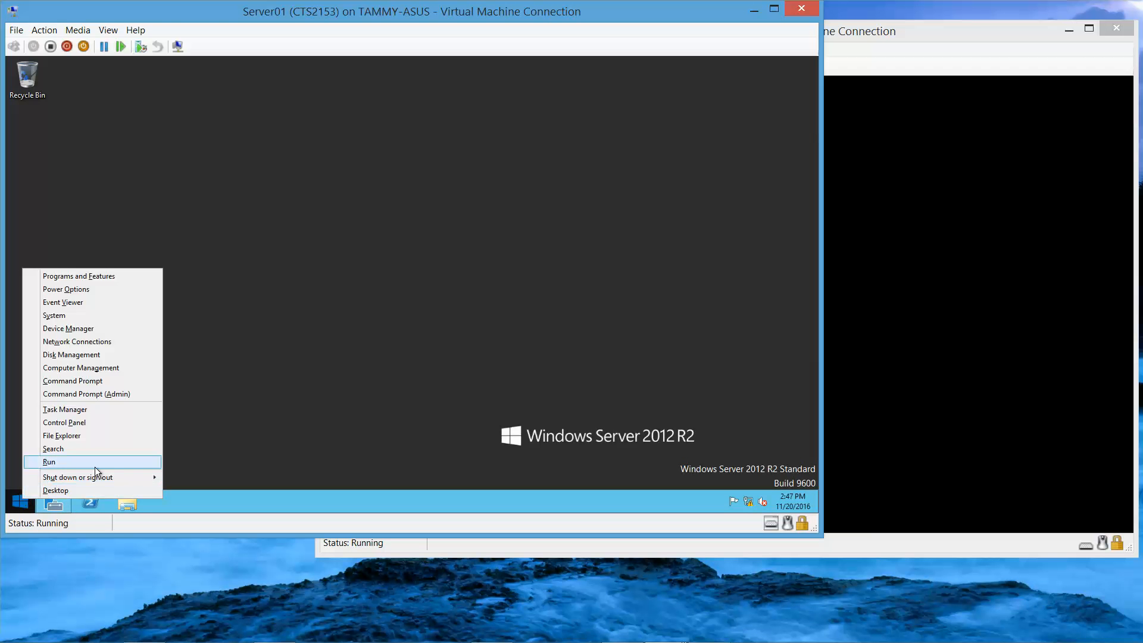
pyautogui.moveTo(127, 477)
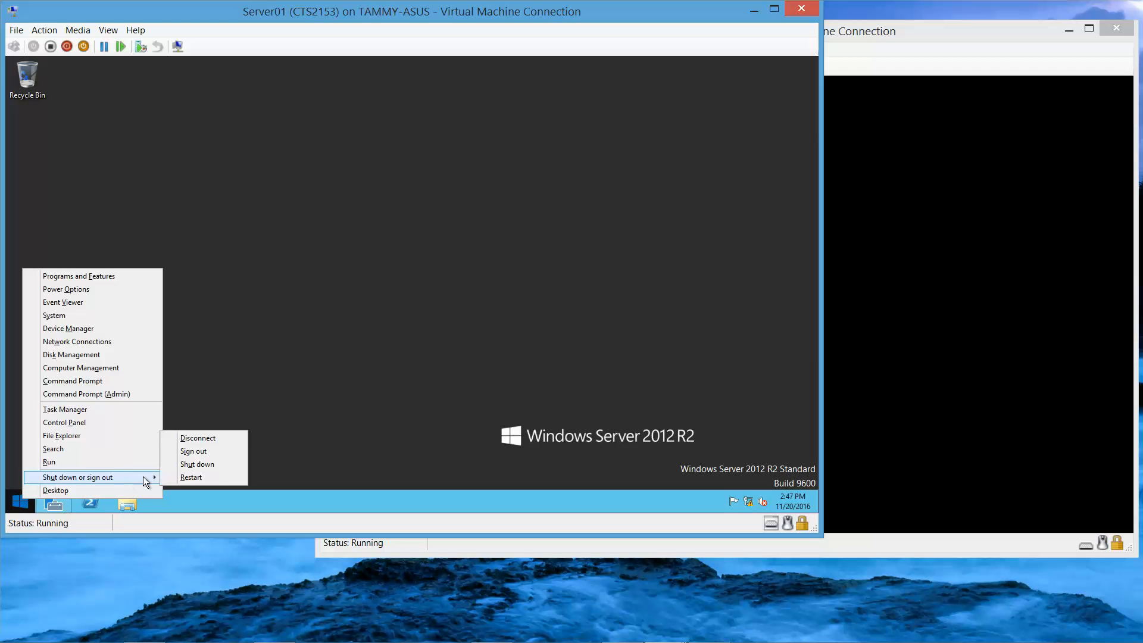
pyautogui.click(206, 467)
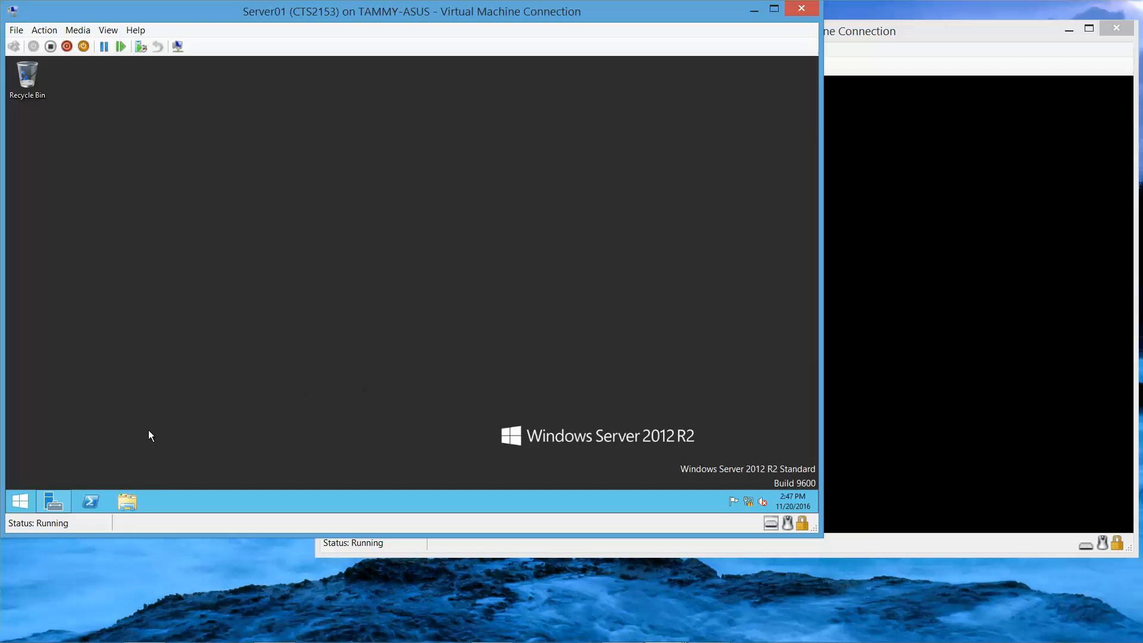
pyautogui.rightClick(20, 502)
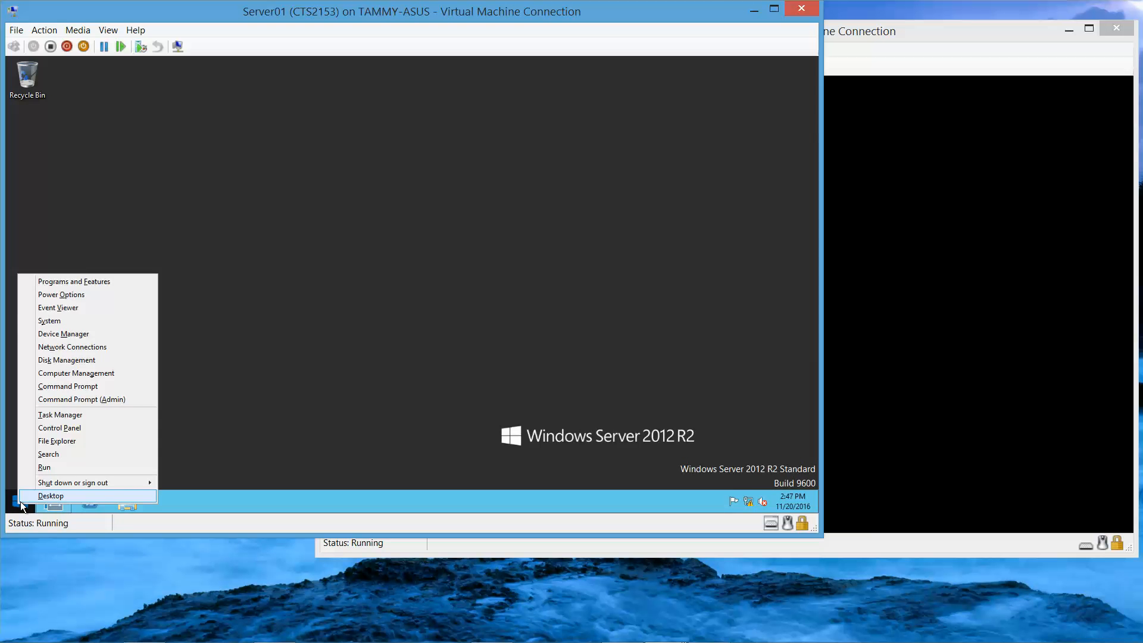
pyautogui.moveTo(139, 481)
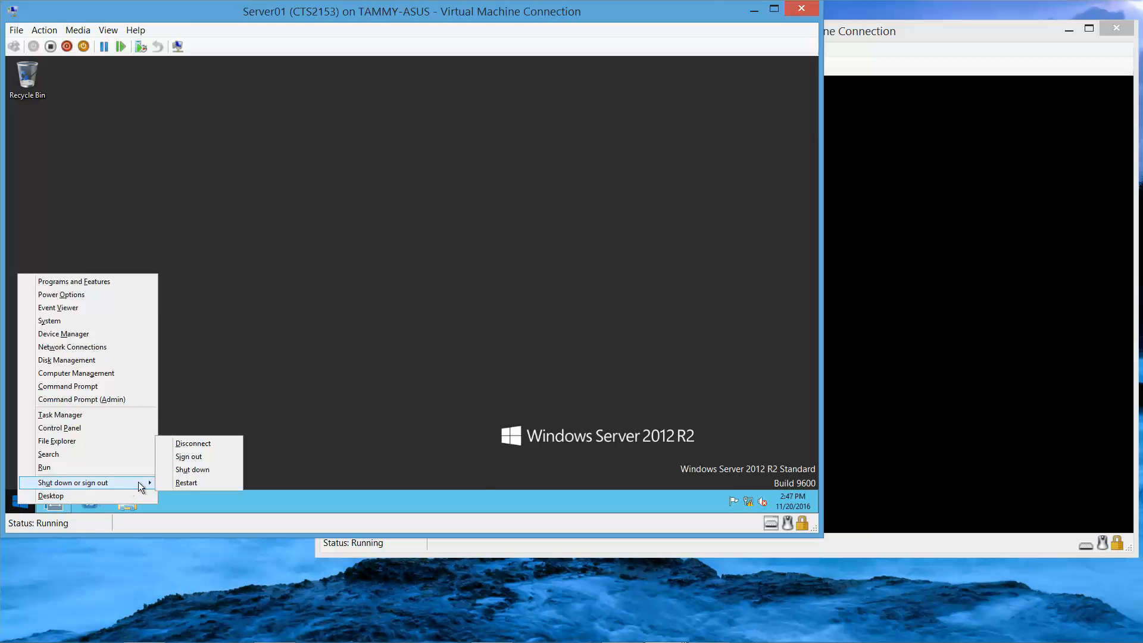
pyautogui.click(204, 470)
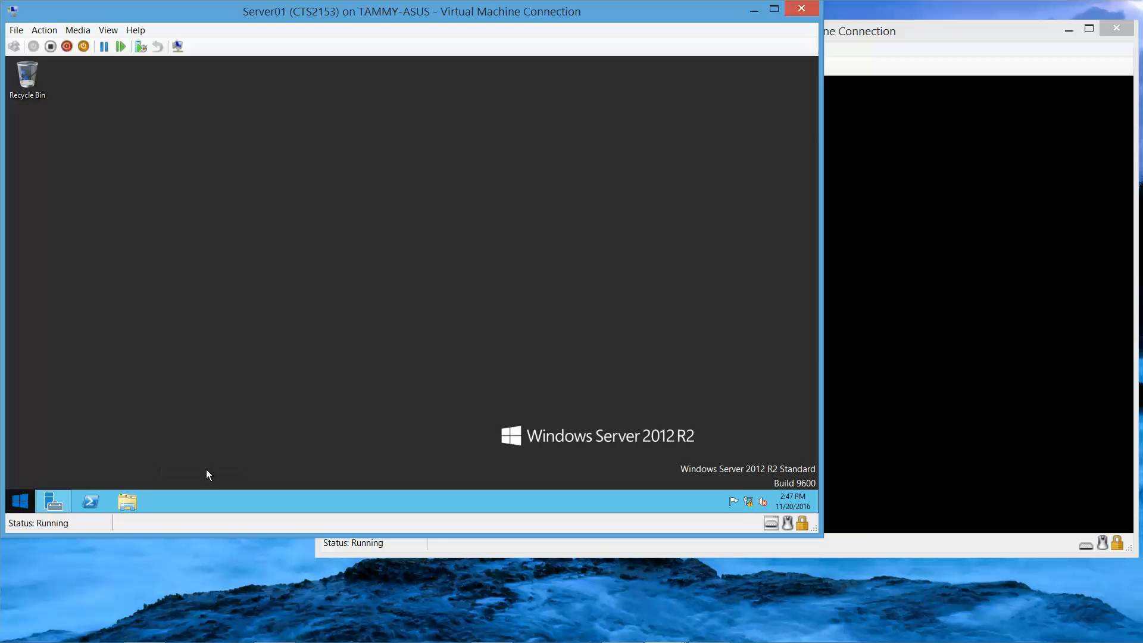
pyautogui.click(846, 73)
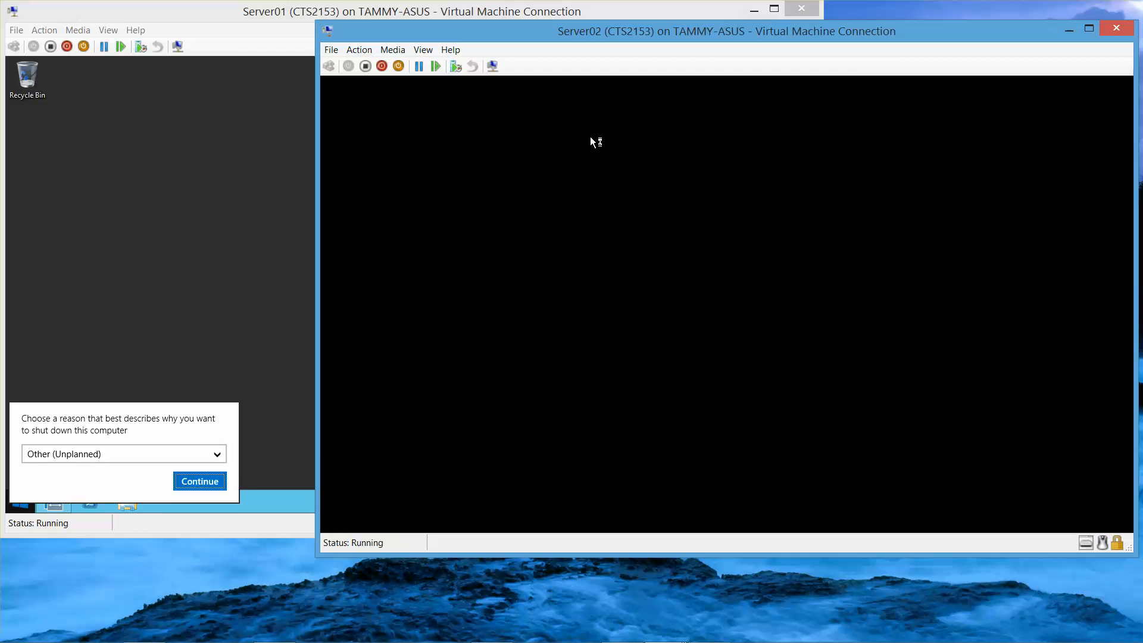
pyautogui.click(203, 480)
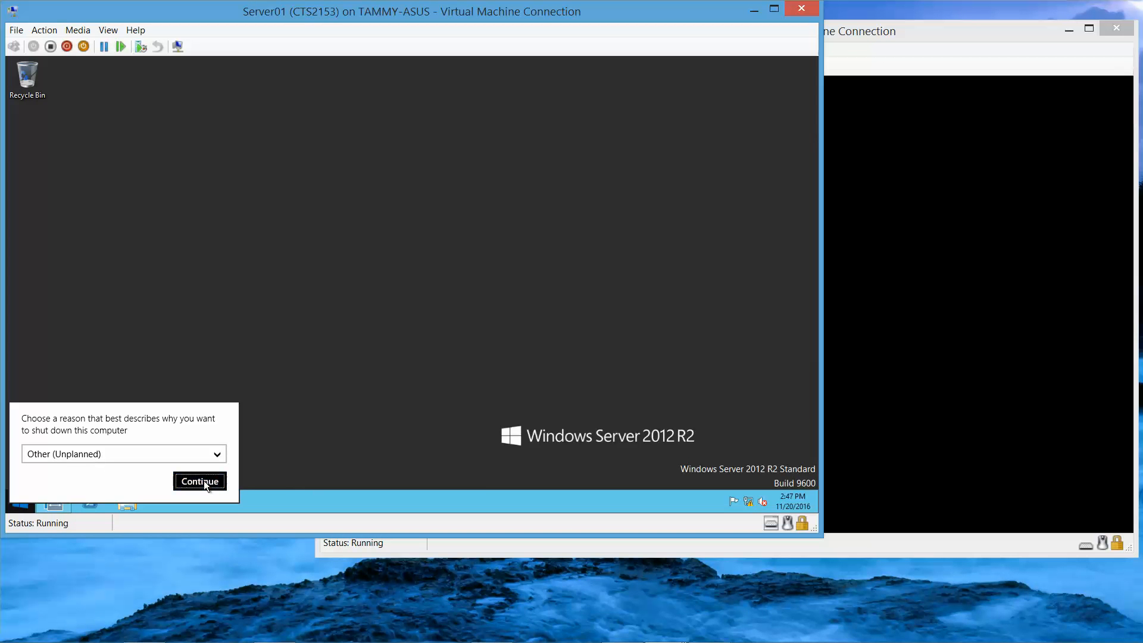
pyautogui.moveTo(262, 635)
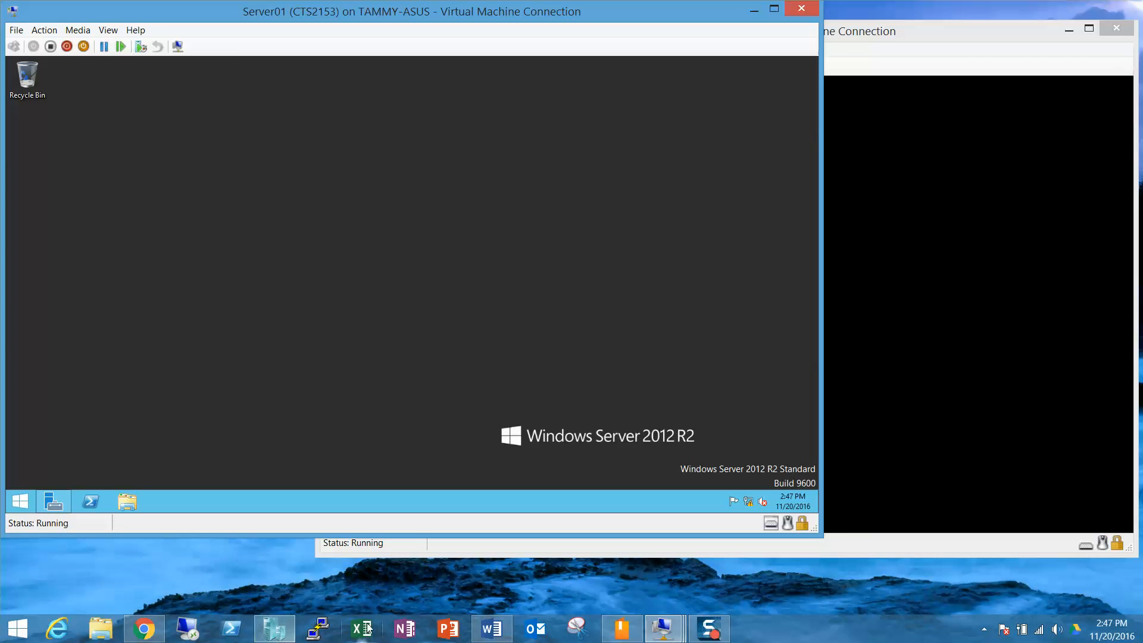
# Step: Shut down RWDC01 from the Start menu with reason Other (Unplanned), then switch back to Server01
pyautogui.moveTo(653, 619)
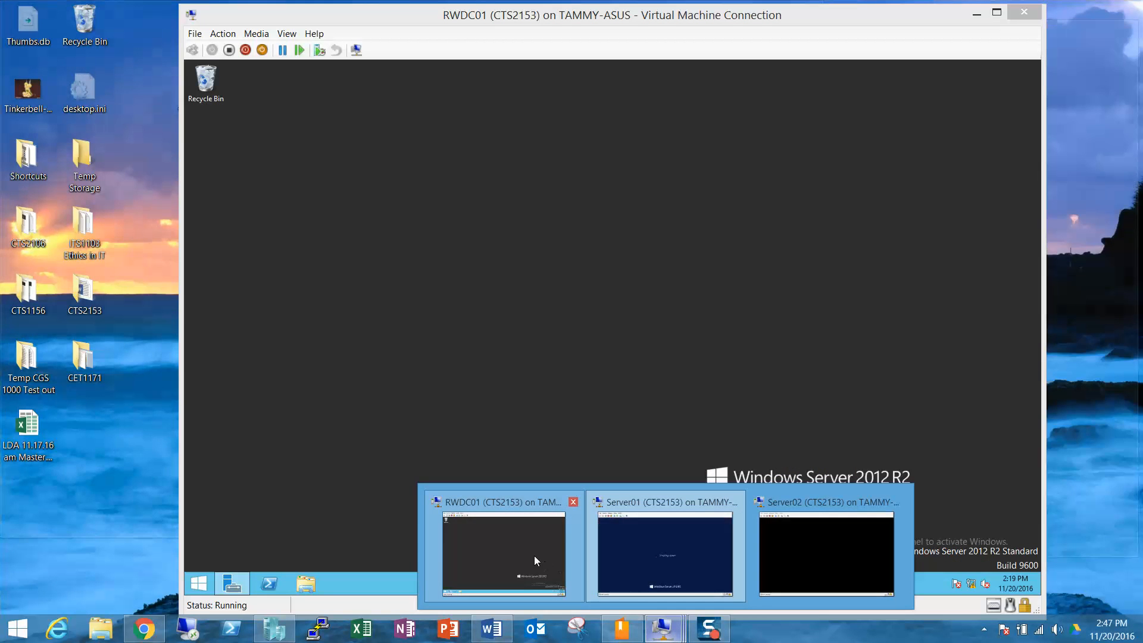
pyautogui.click(535, 558)
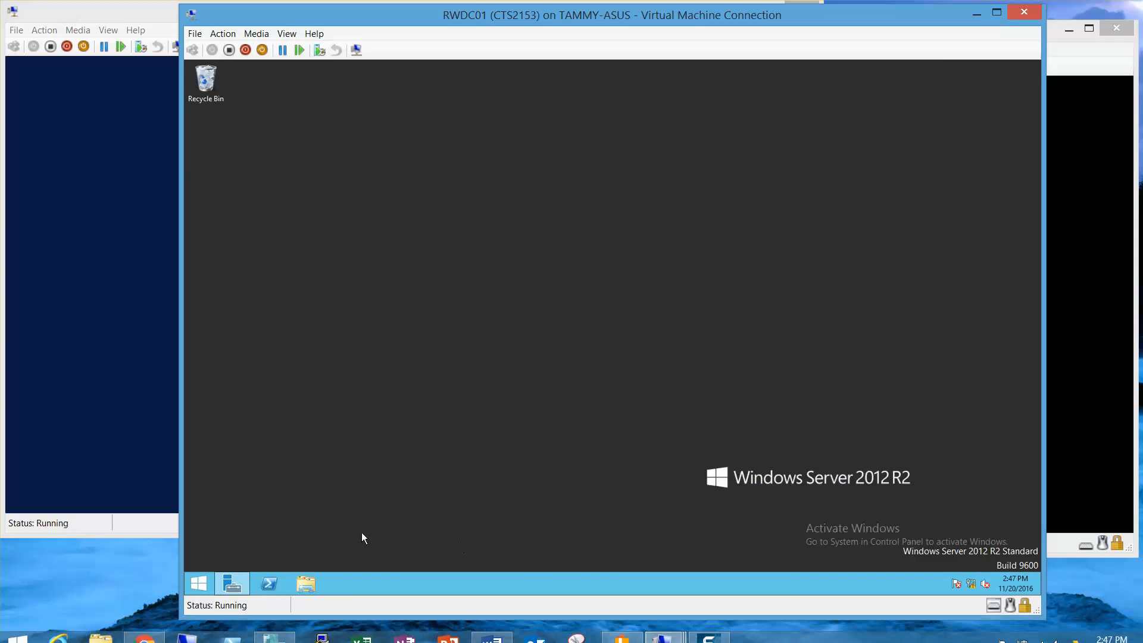
pyautogui.rightClick(206, 585)
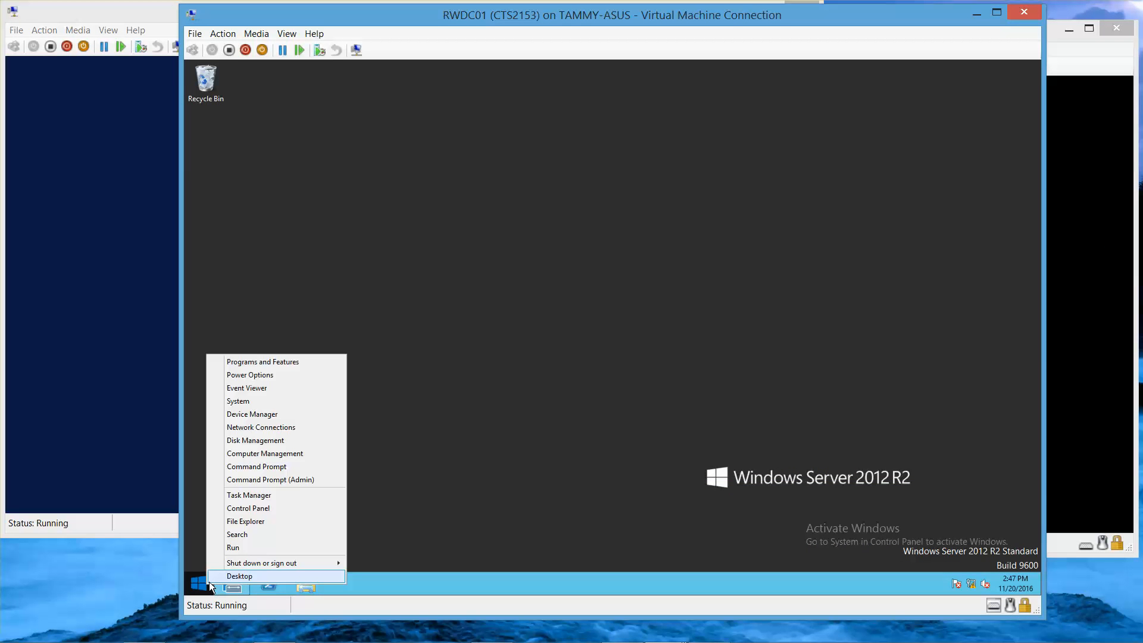
pyautogui.moveTo(275, 561)
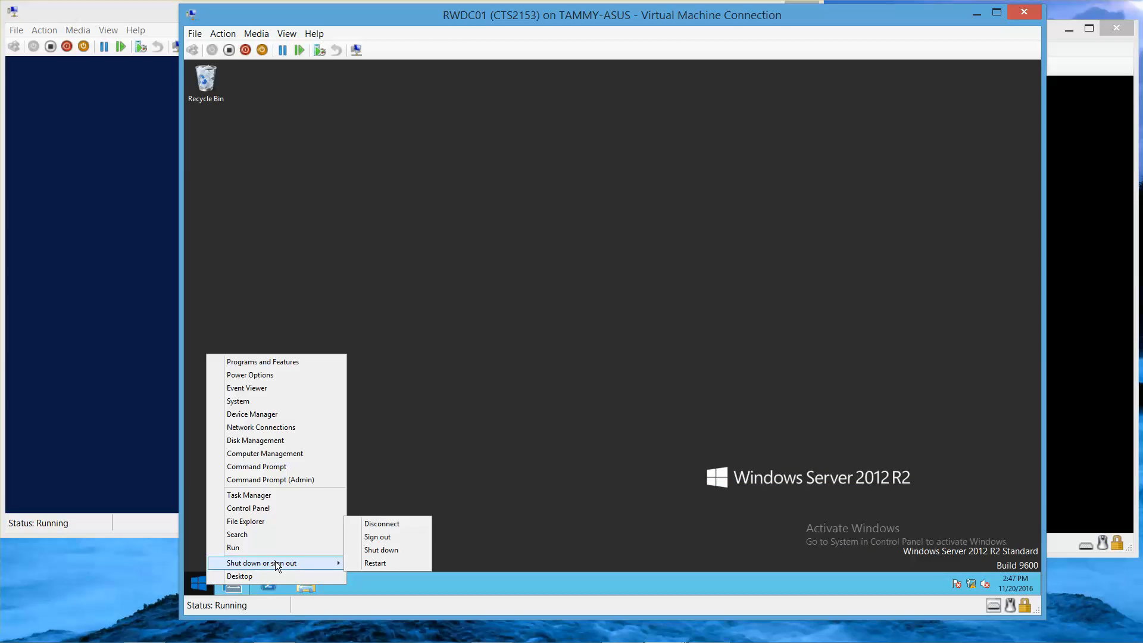
pyautogui.click(414, 548)
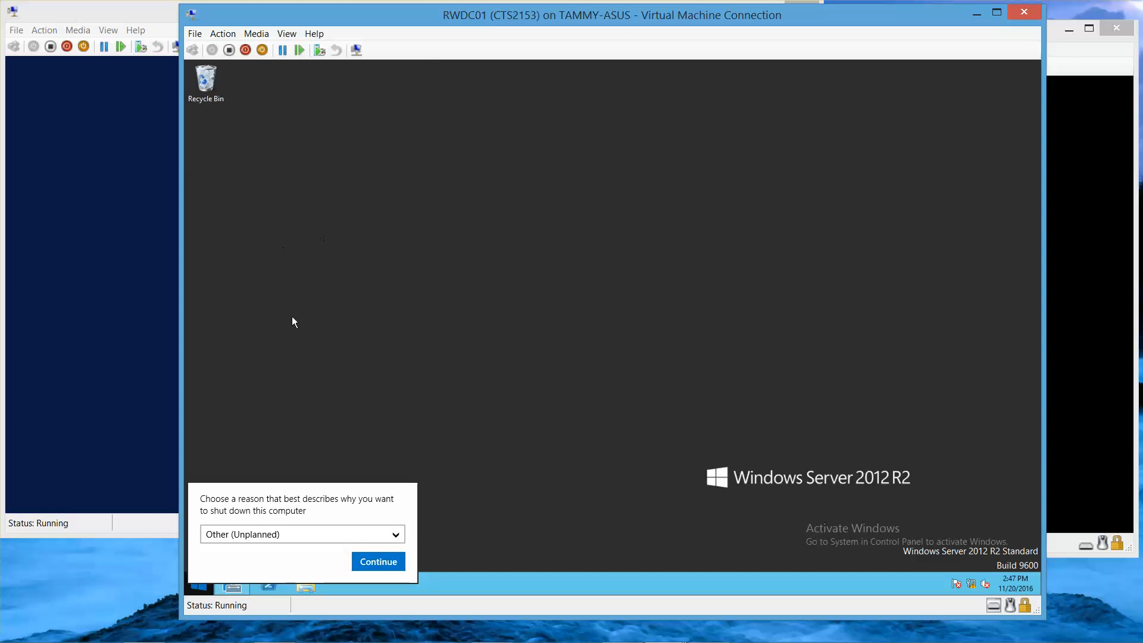
pyautogui.click(387, 562)
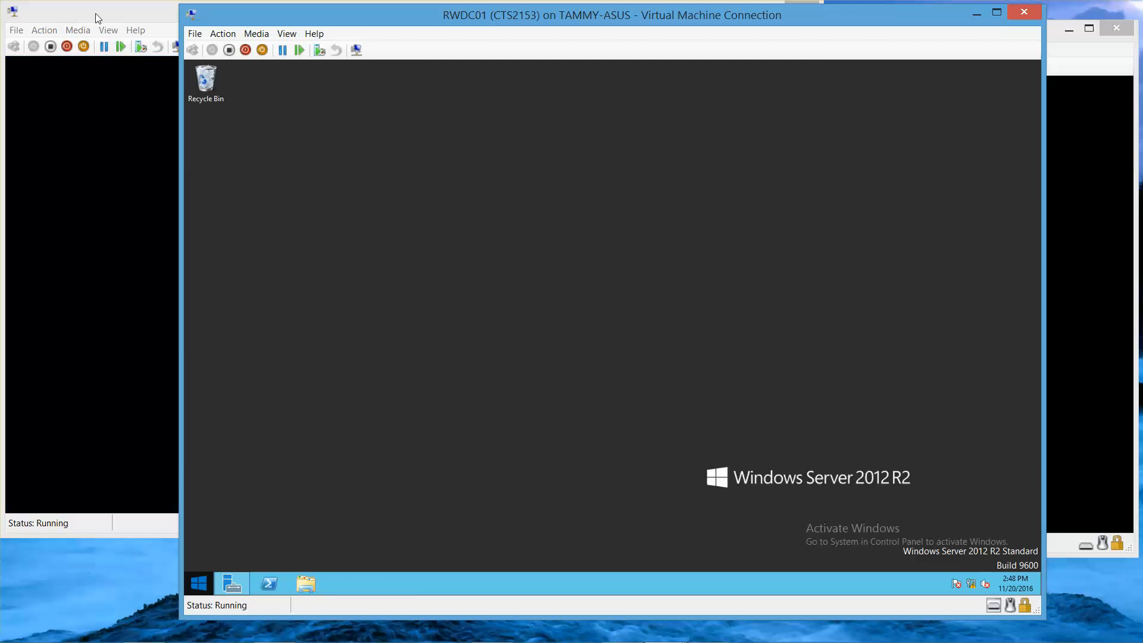
pyautogui.click(95, 12)
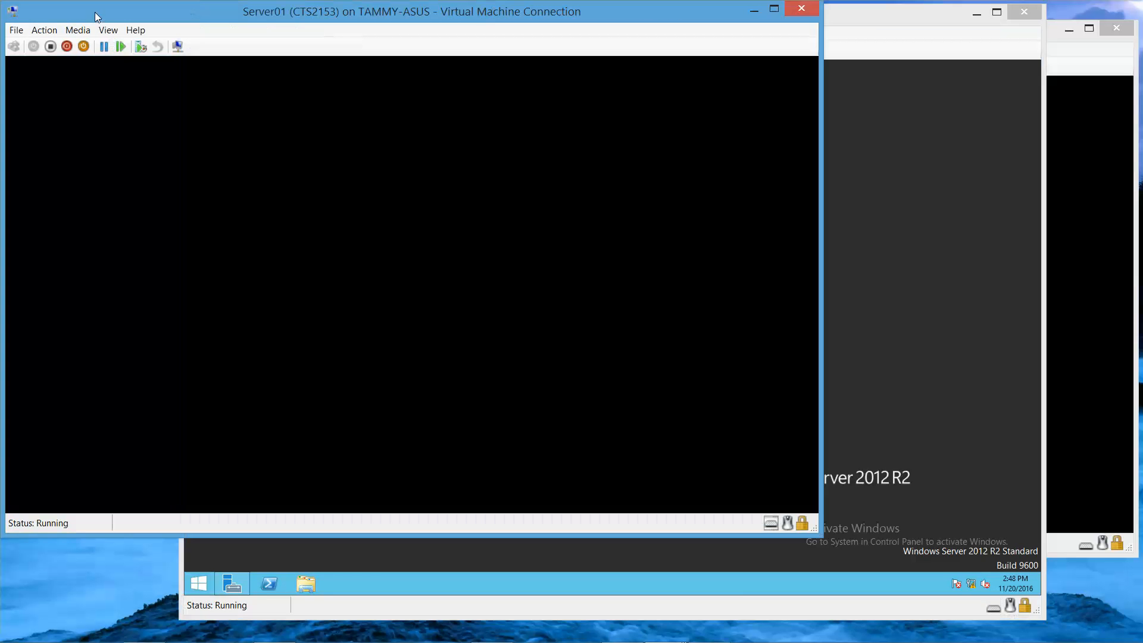
# Step: Mount the Exchange 2013 SP1 ISO on Server01, minimize RWDC01, and run Setup from DVD Drive (E:)
pyautogui.click(1112, 64)
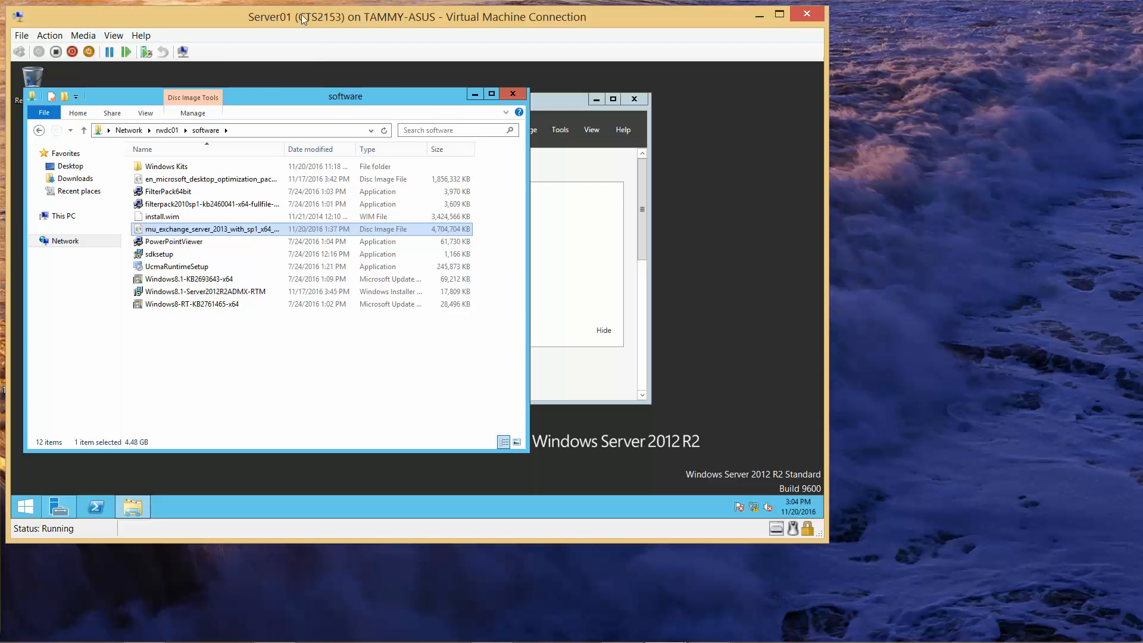
pyautogui.press('Return')
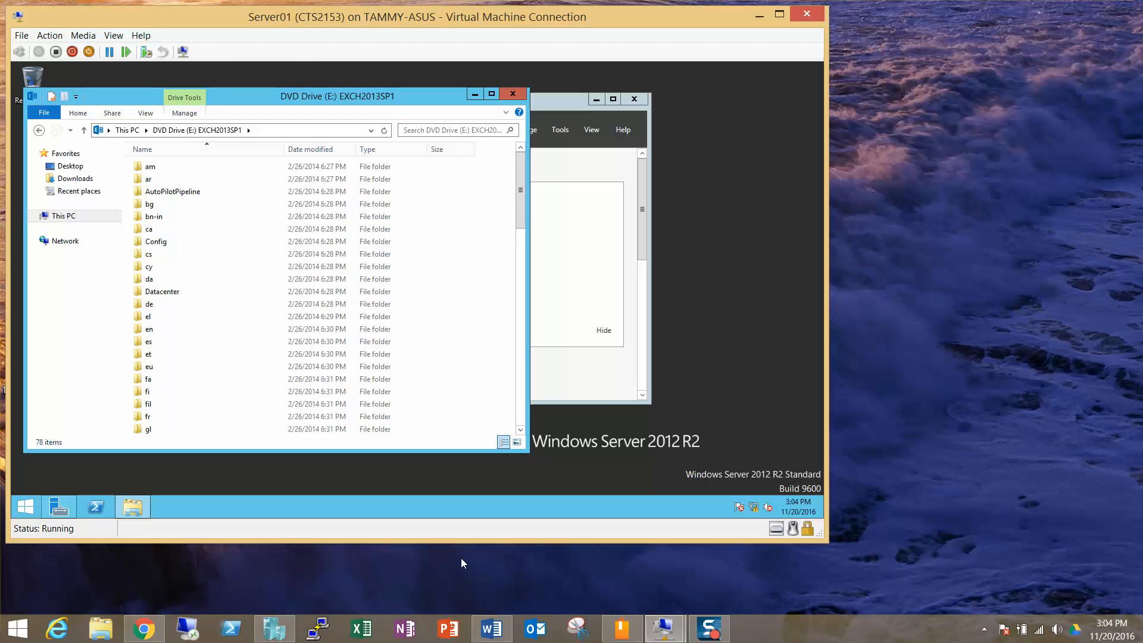
pyautogui.click(666, 630)
pyautogui.click(620, 562)
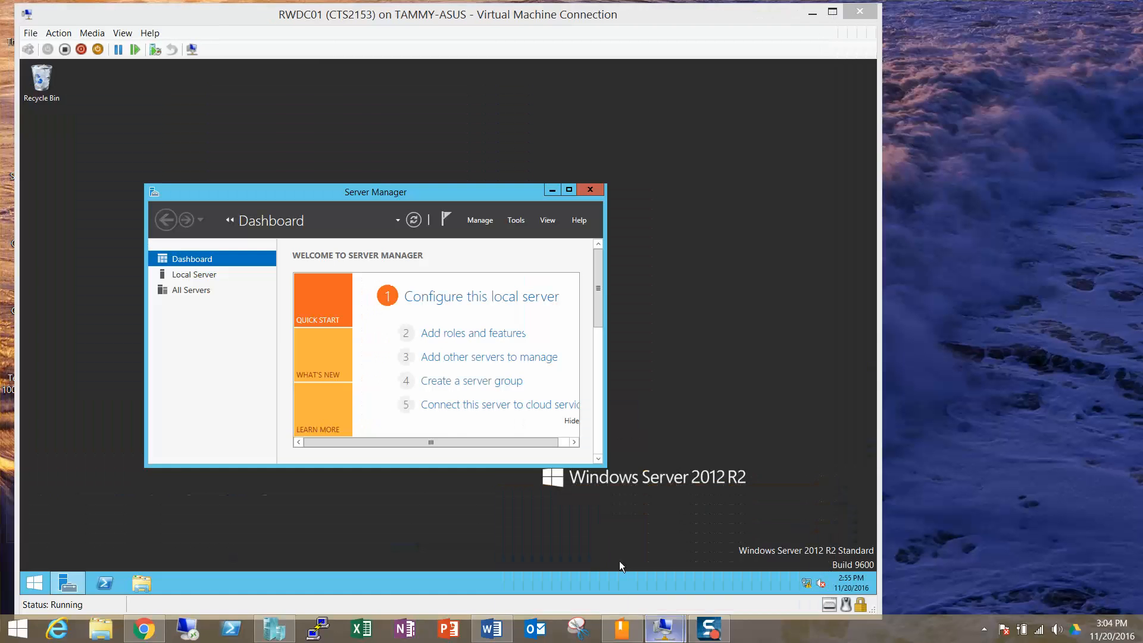
pyautogui.click(811, 12)
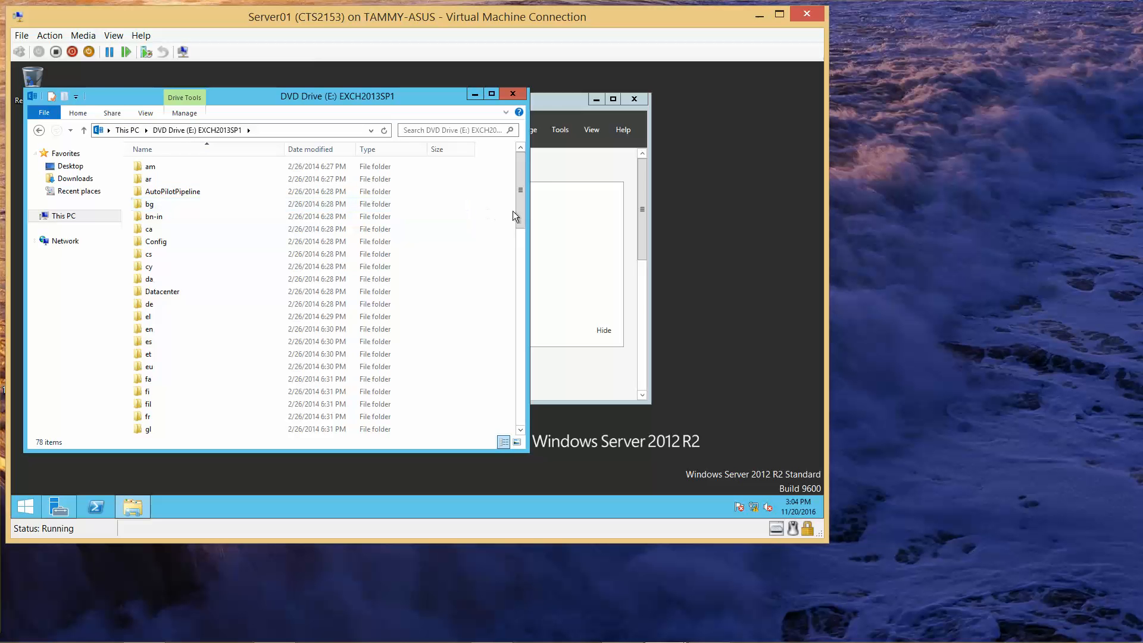
pyautogui.moveTo(516, 206); pyautogui.dragTo(521, 432)
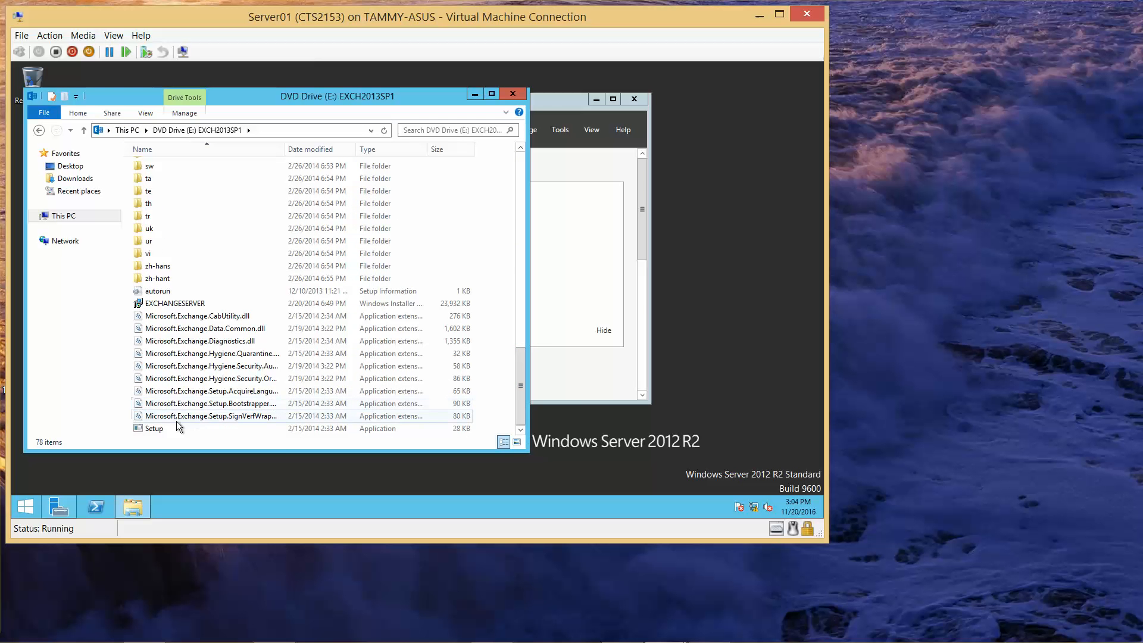
pyautogui.doubleClick(153, 429)
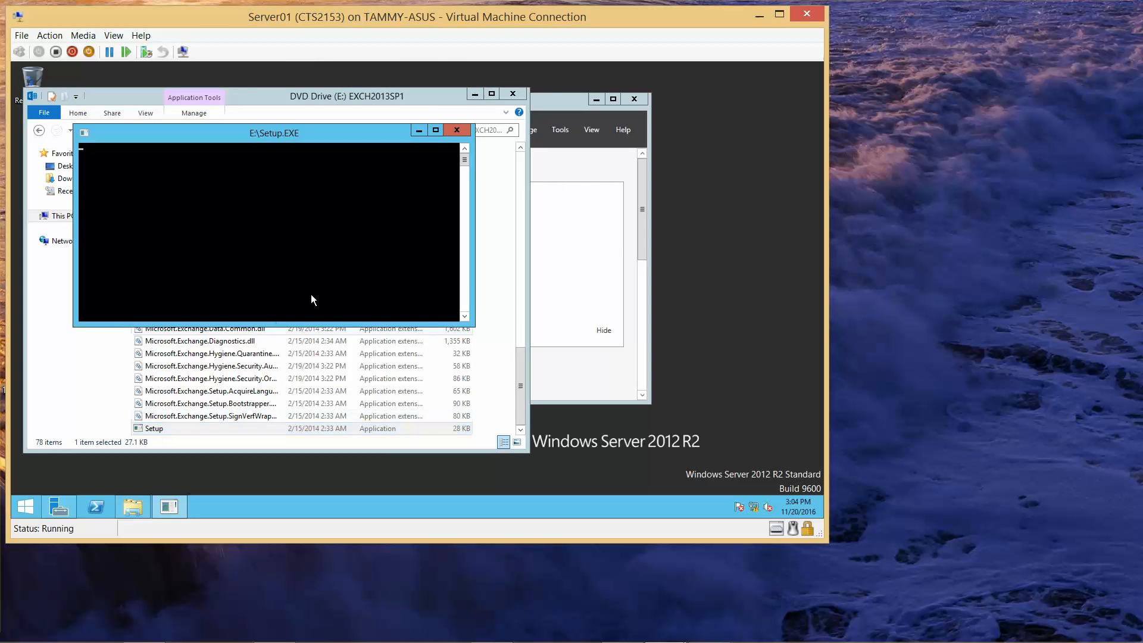
# Step: Clear the desktop and skip checking for Exchange setup updates
pyautogui.click(515, 95)
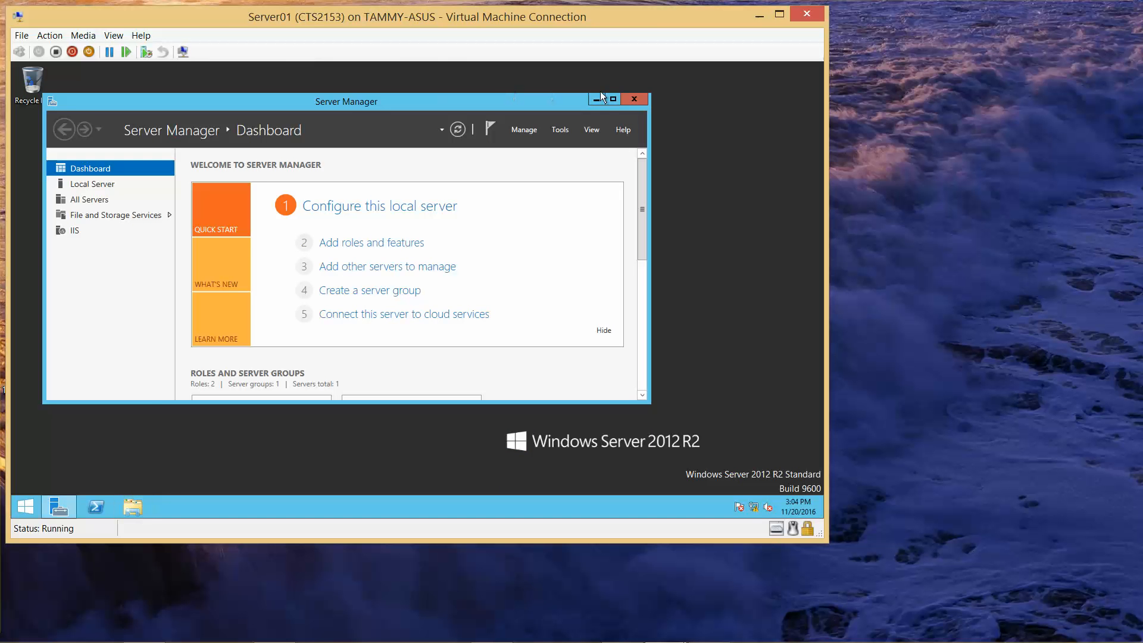
pyautogui.click(597, 97)
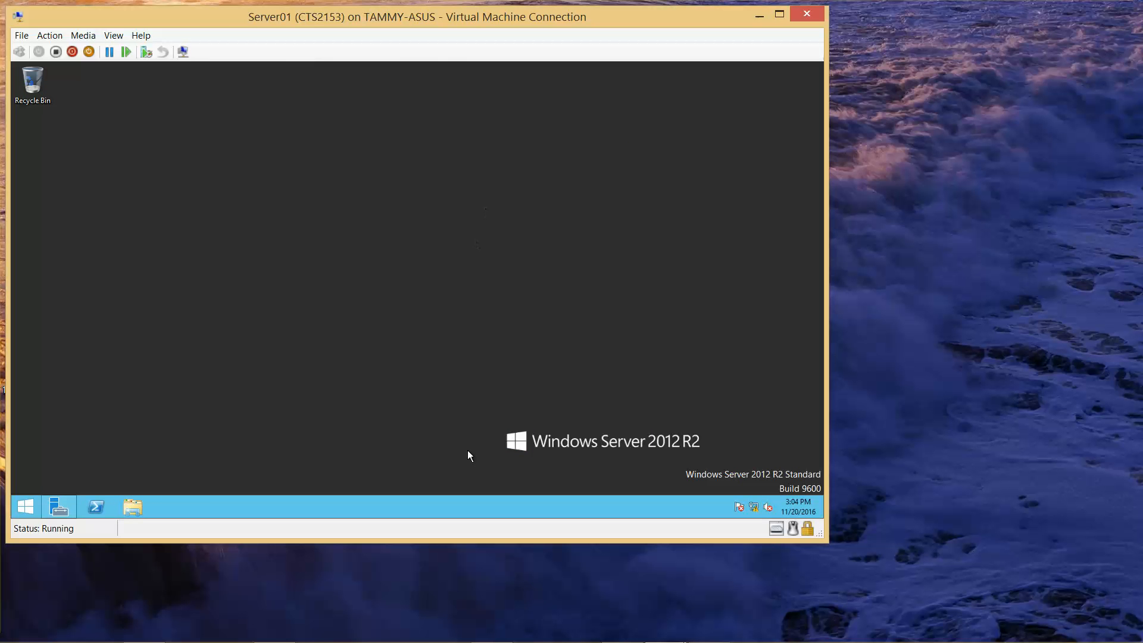
pyautogui.moveTo(531, 639)
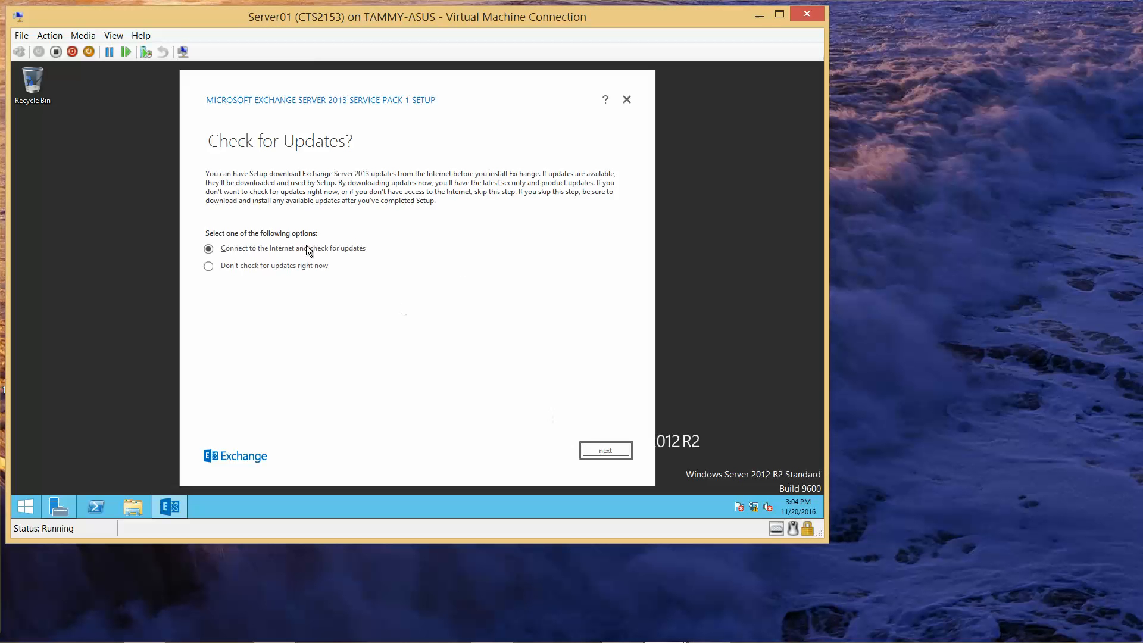
pyautogui.click(291, 267)
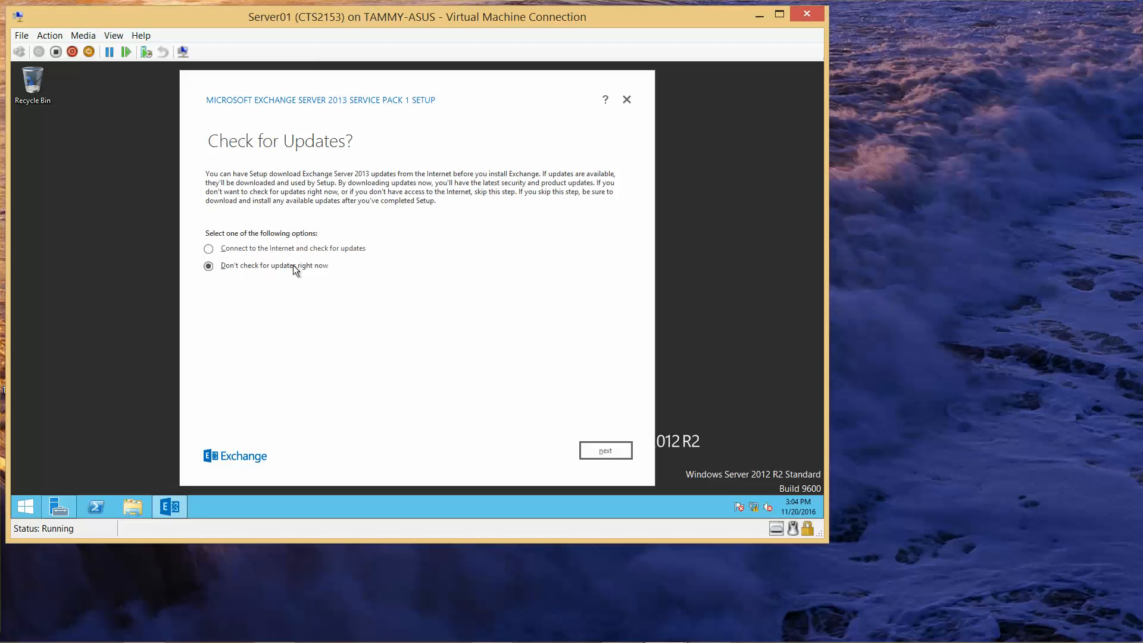
pyautogui.click(606, 451)
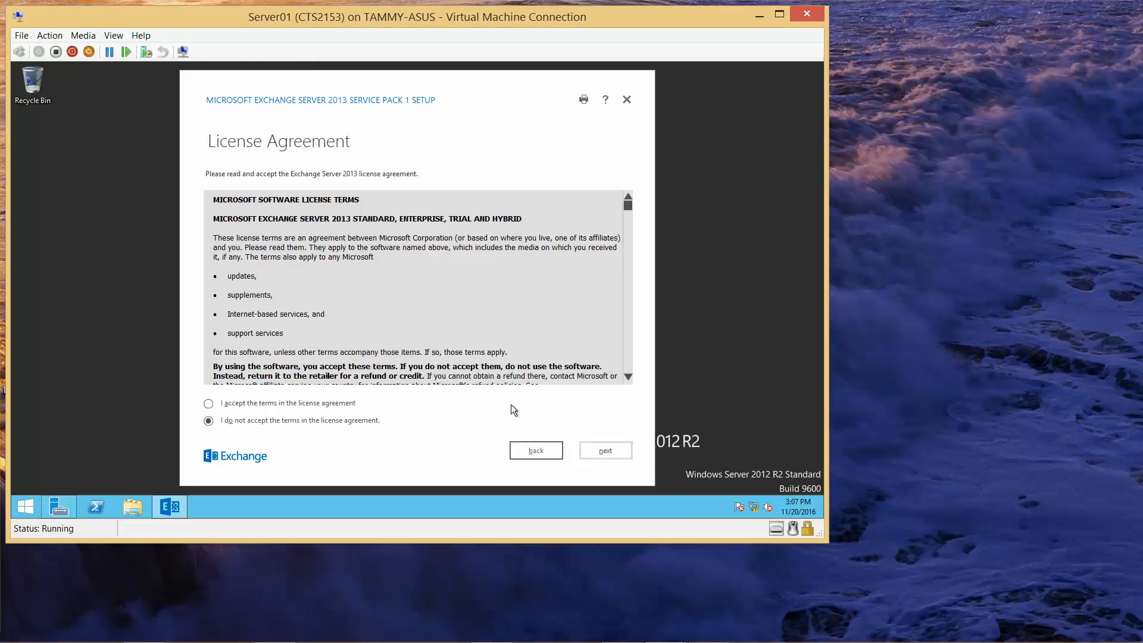
# Step: Accept the license terms, keep recommended settings, and select the Mailbox and Client Access roles
pyautogui.click(285, 404)
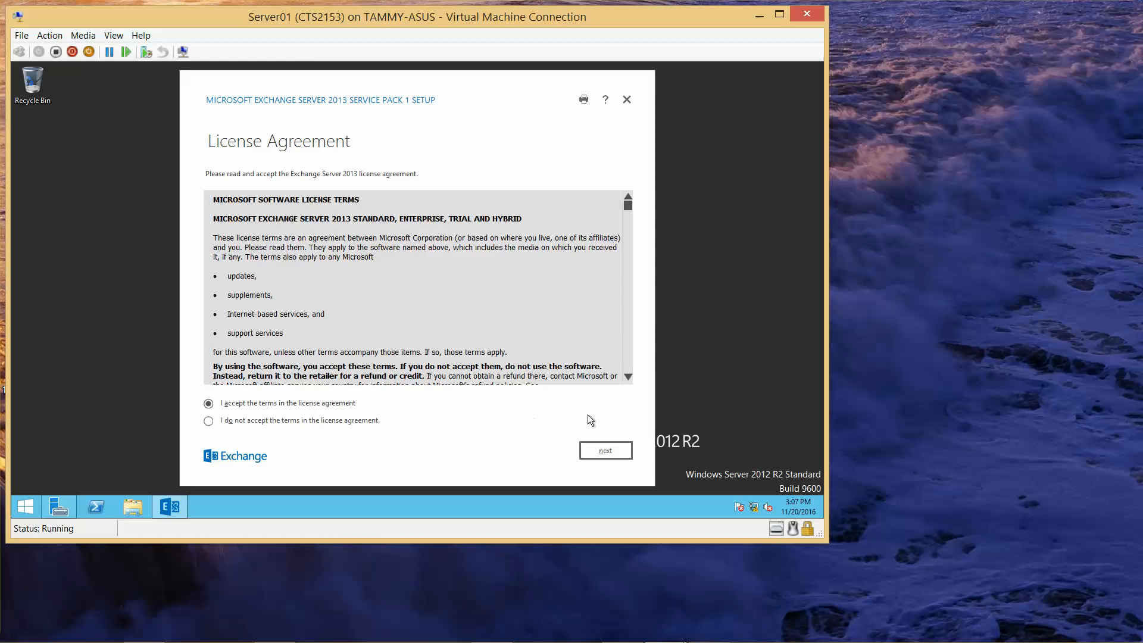
pyautogui.click(602, 450)
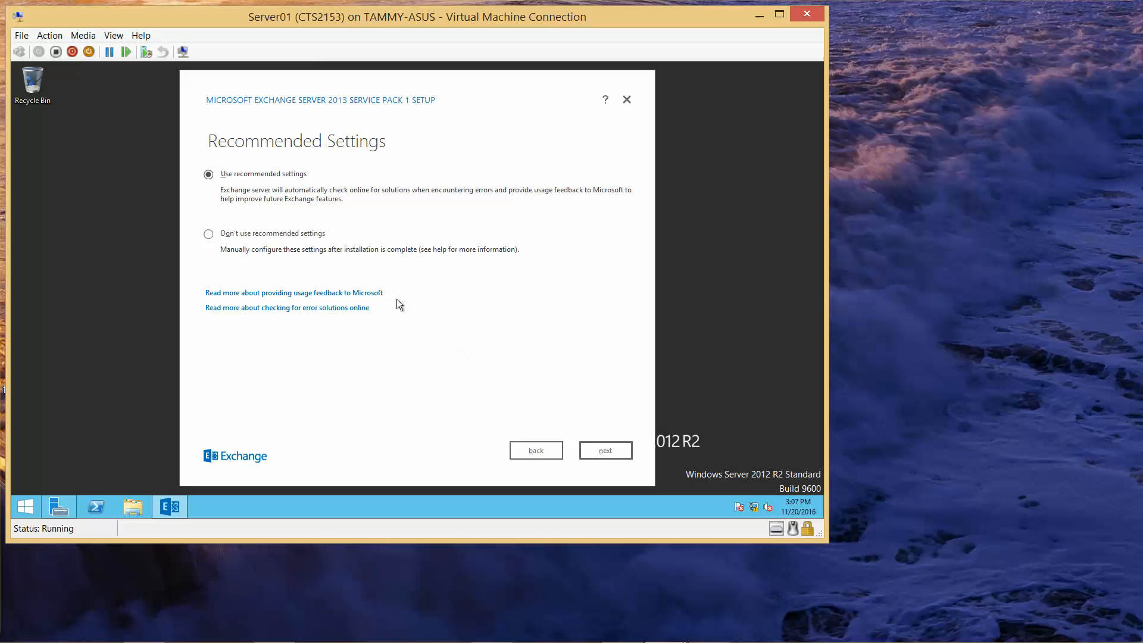
pyautogui.click(605, 450)
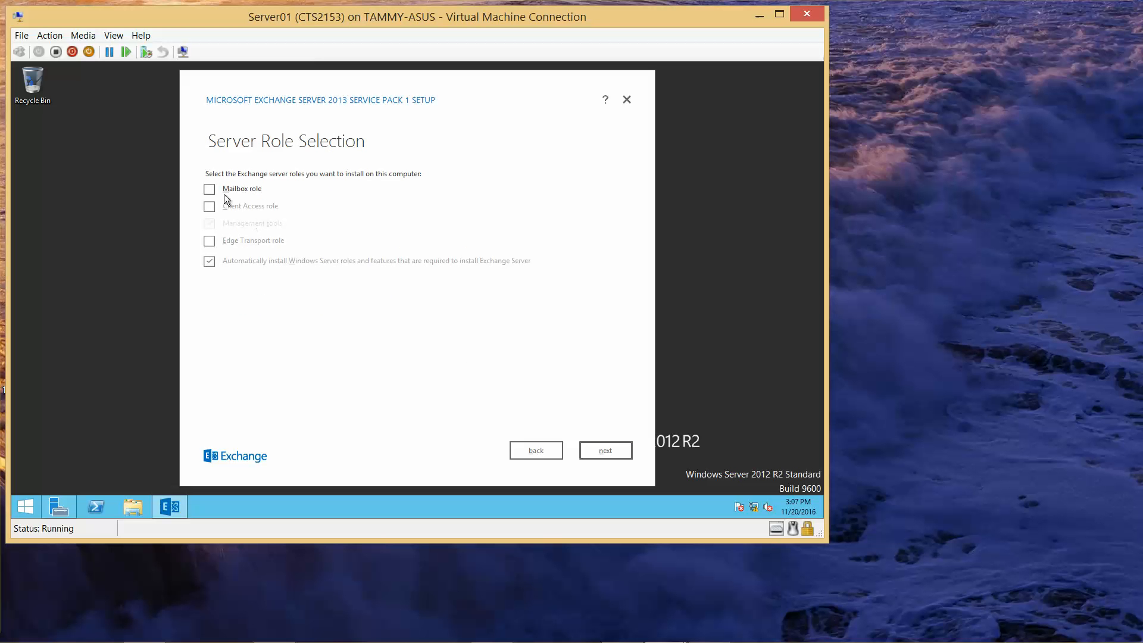
pyautogui.click(209, 190)
pyautogui.click(213, 203)
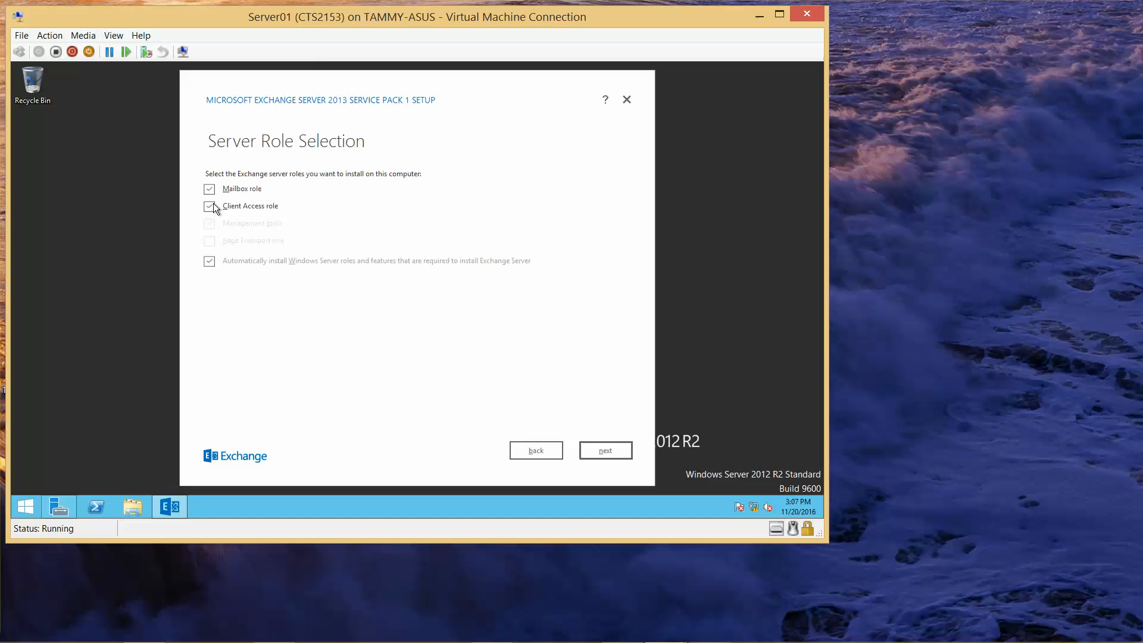
pyautogui.click(604, 449)
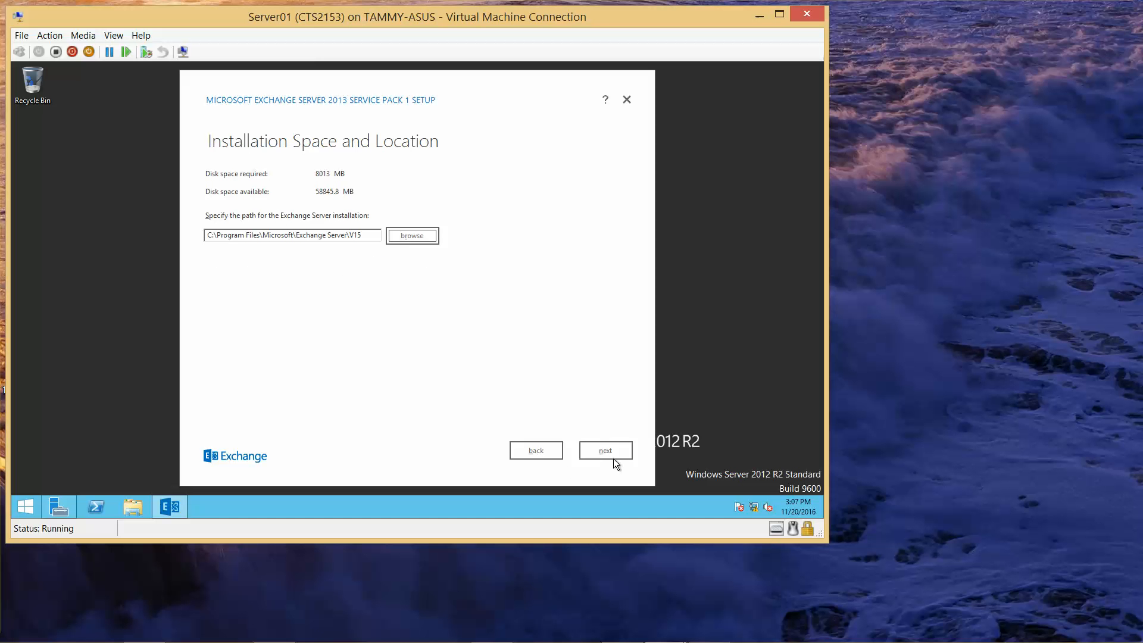
# Step: Keep the default install path and malware scanning enabled, then start the Exchange installation
pyautogui.click(613, 458)
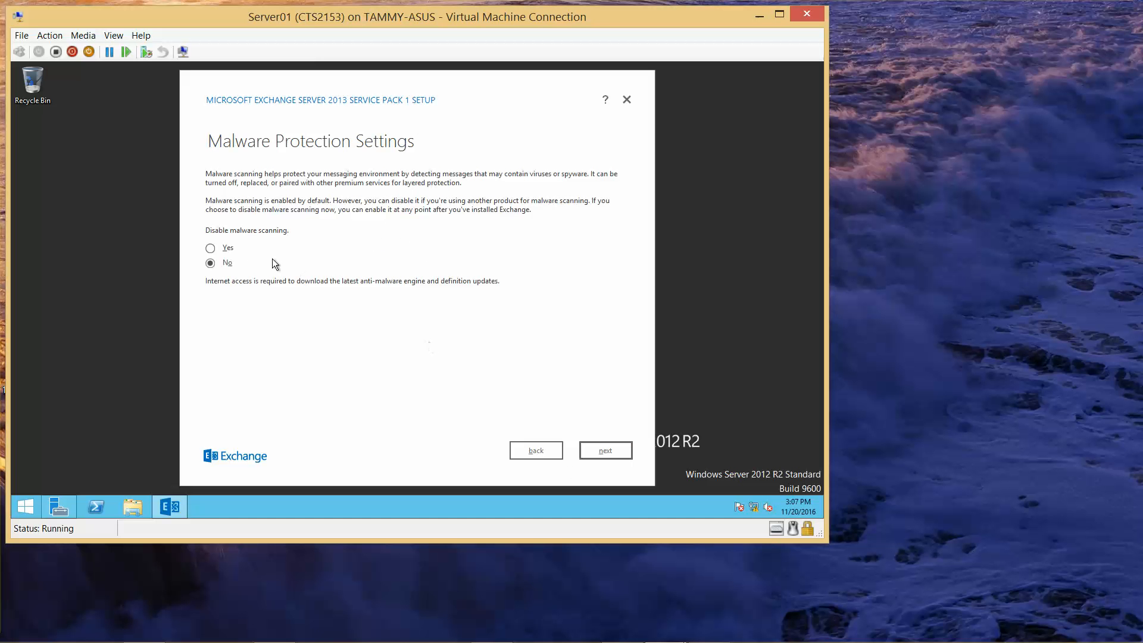
pyautogui.click(612, 448)
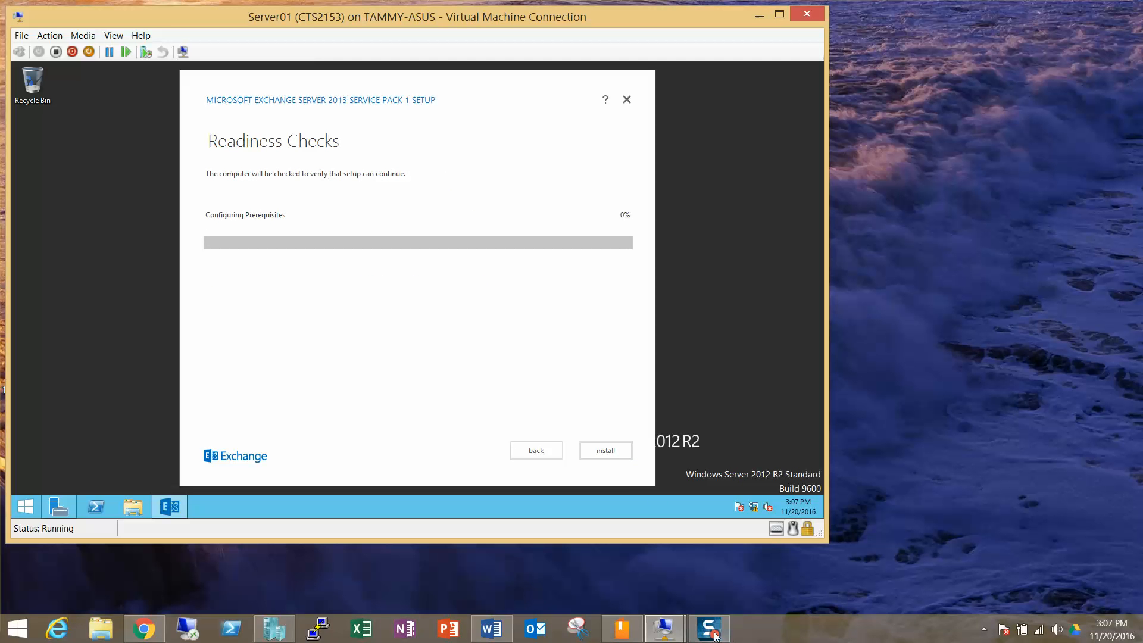
pyautogui.click(713, 636)
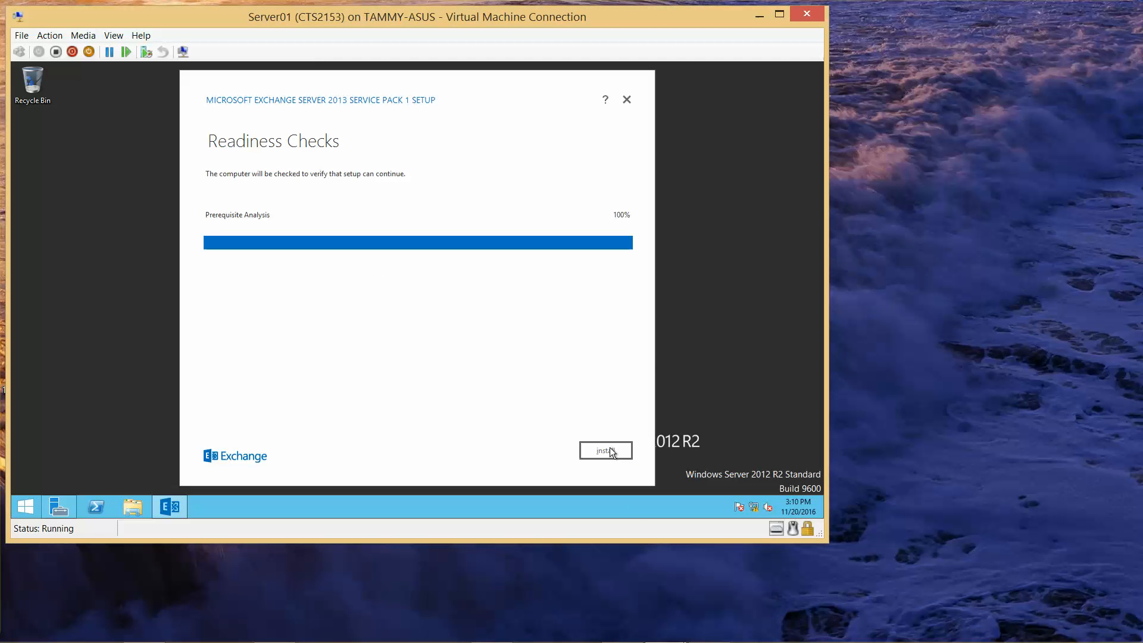
pyautogui.click(610, 448)
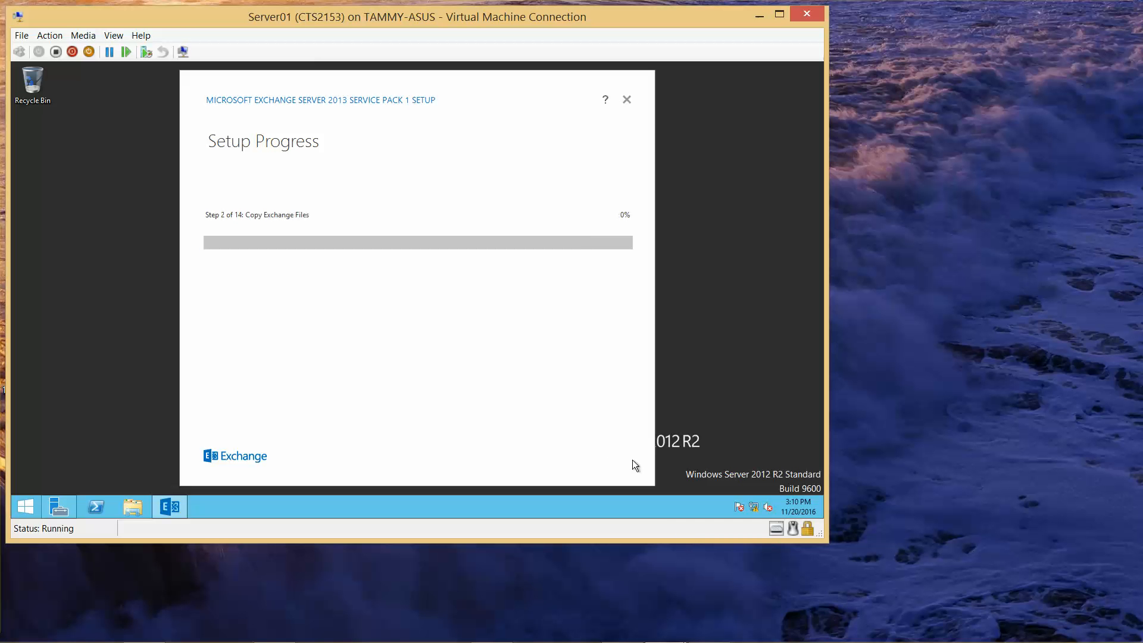
# Step: Wait for Exchange Server 2013 SP1 Setup to complete, then finish and close it
pyautogui.moveTo(744, 633)
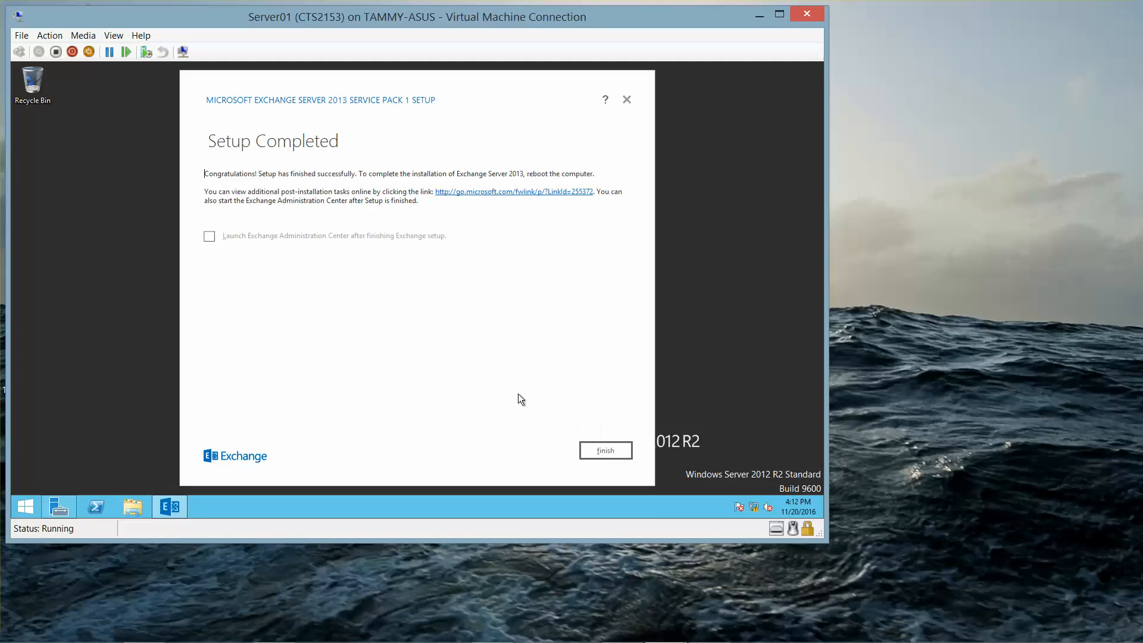
pyautogui.click(612, 454)
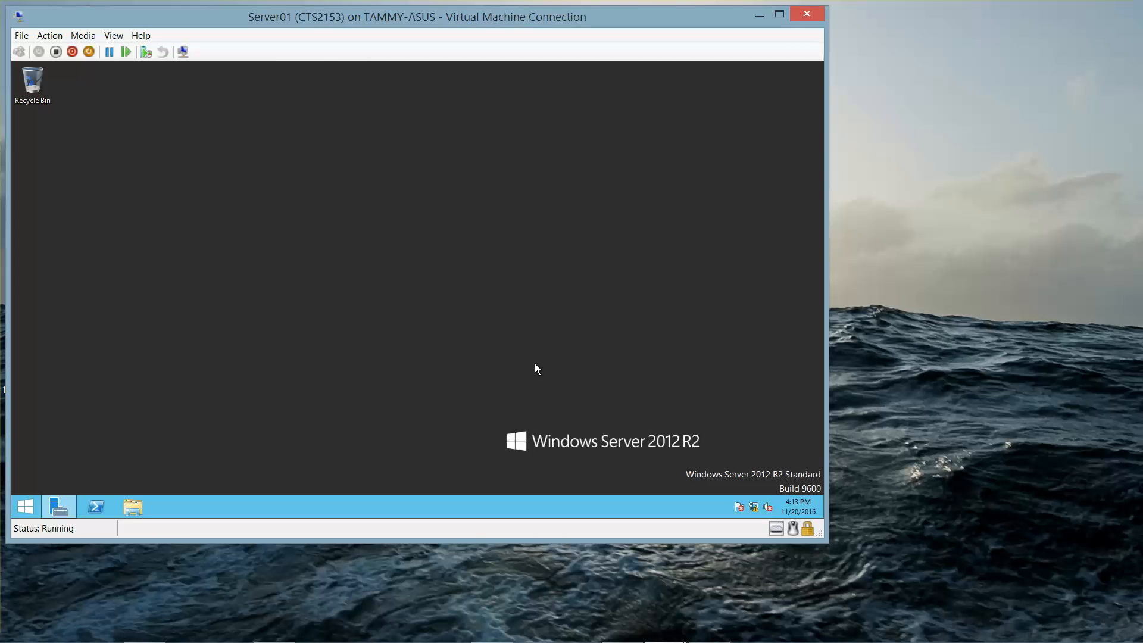
pyautogui.moveTo(659, 638)
pyautogui.click(717, 631)
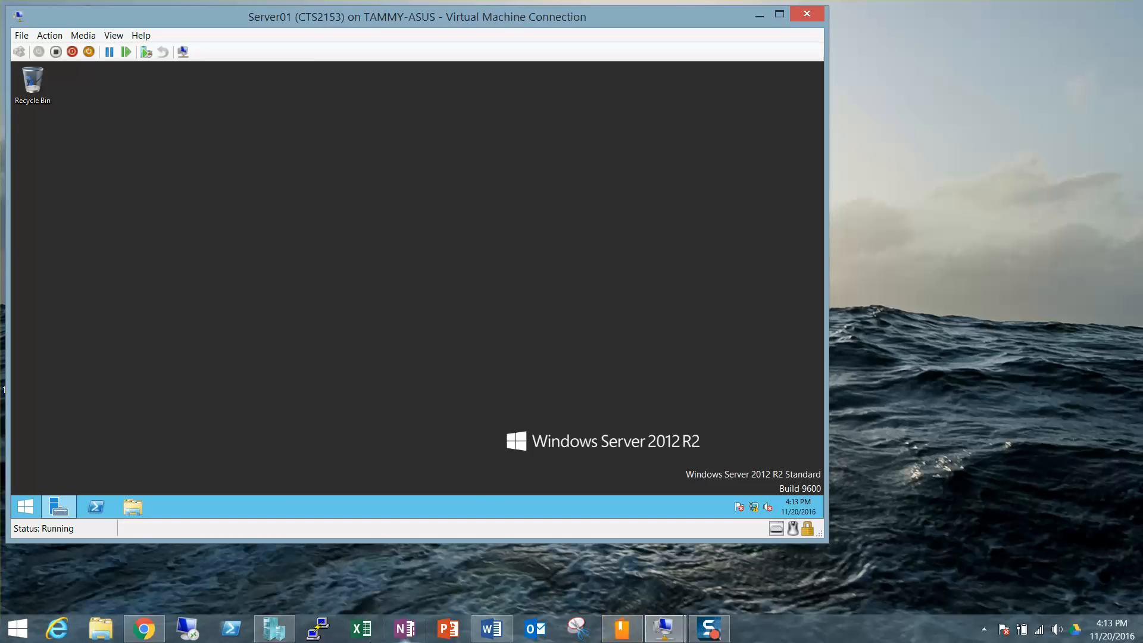
# Step: Connect to Server02 from Hyper-V Manager, start it, then minimize Hyper-V Manager
pyautogui.click(285, 639)
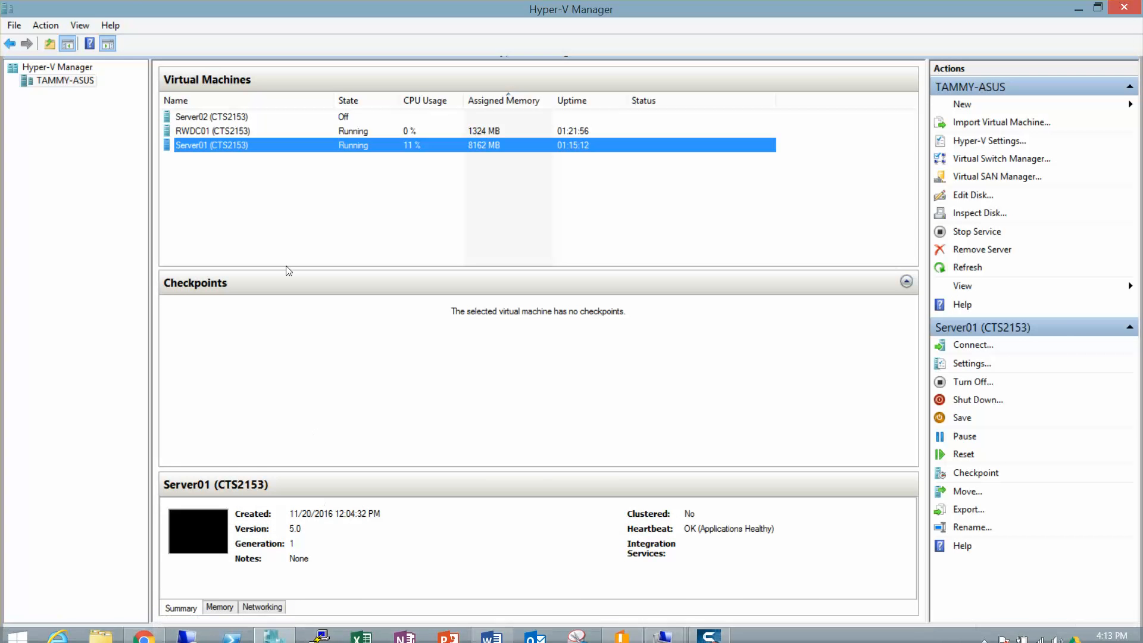
pyautogui.doubleClick(221, 117)
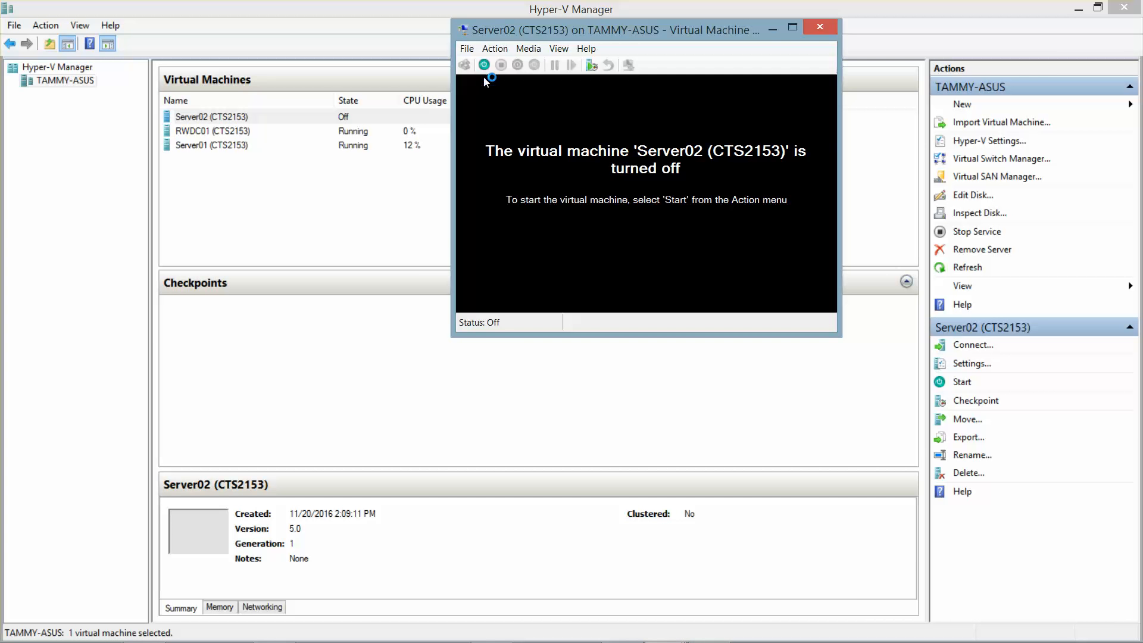
pyautogui.click(485, 64)
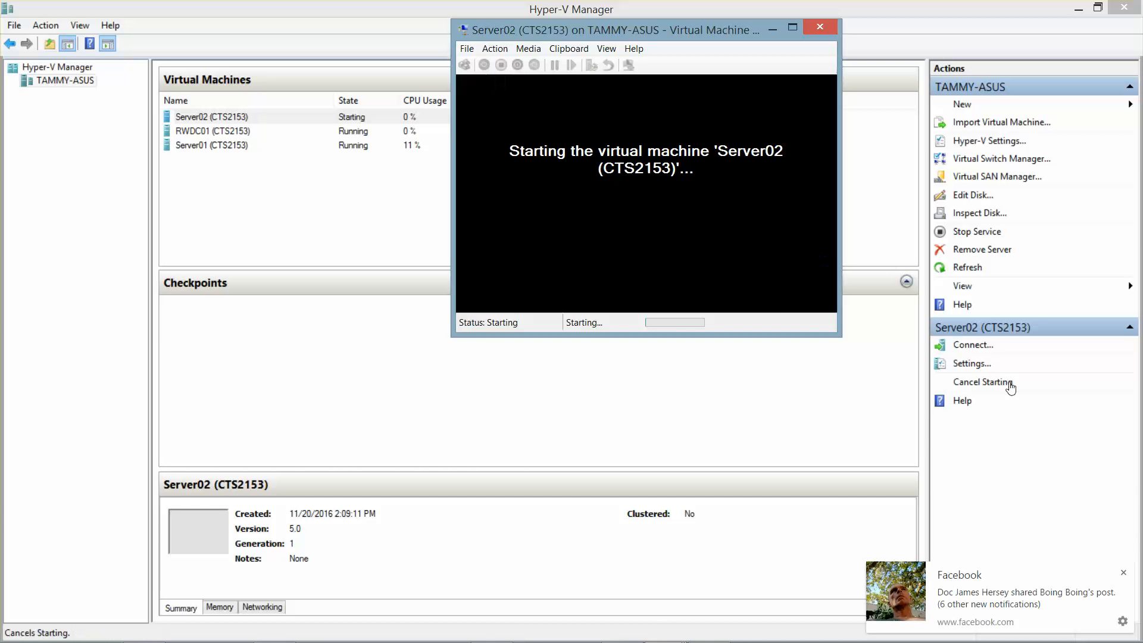
pyautogui.click(1124, 572)
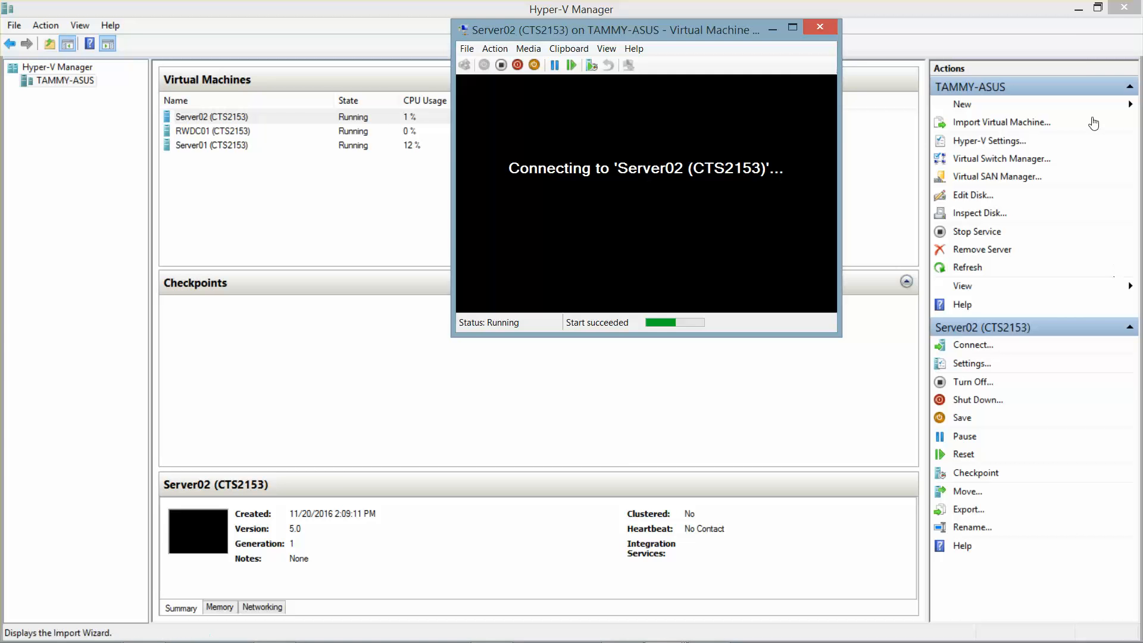
pyautogui.click(1075, 13)
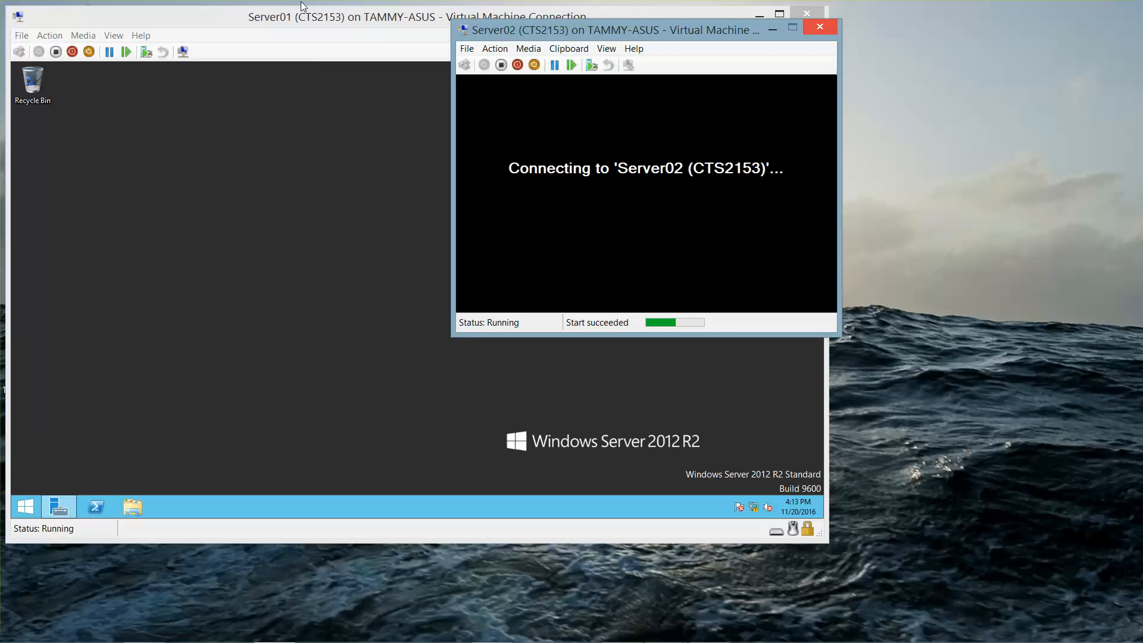
pyautogui.moveTo(367, 640)
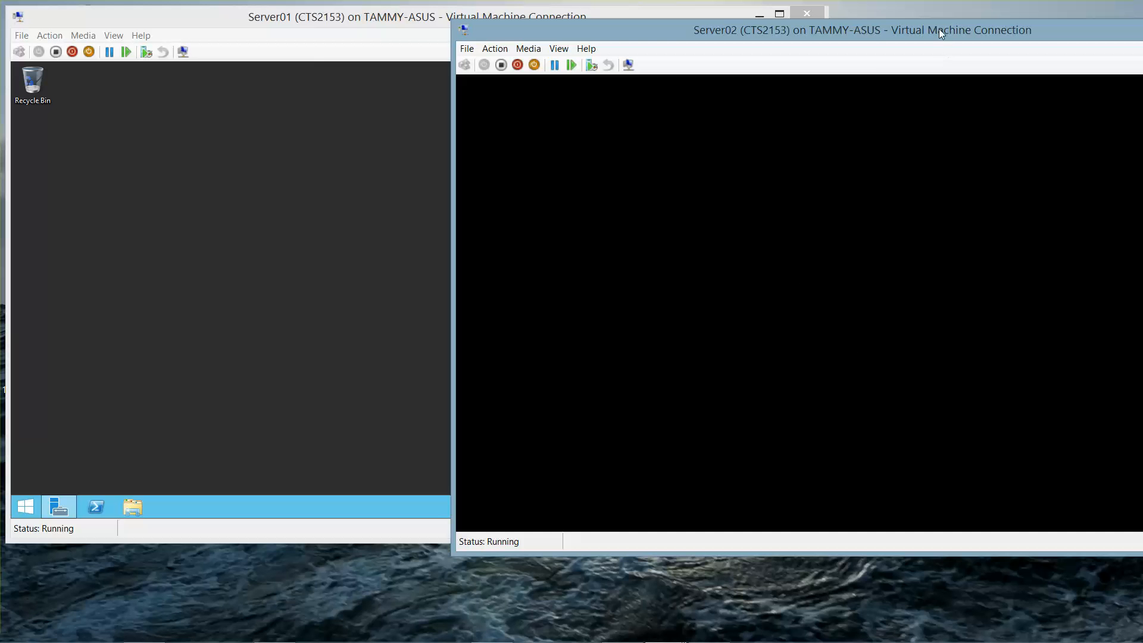
# Step: Pick (UTC-05:00) Eastern Time (US & Canada) in Server02's clock time zone settings
pyautogui.moveTo(931, 37); pyautogui.dragTo(789, 21)
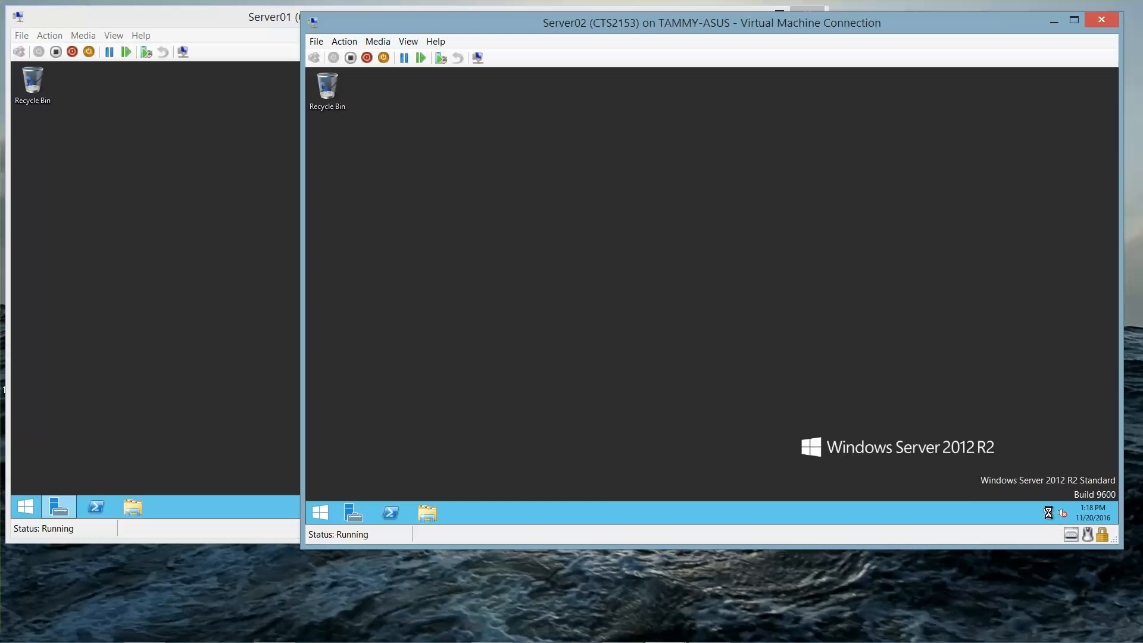
pyautogui.rightClick(1089, 514)
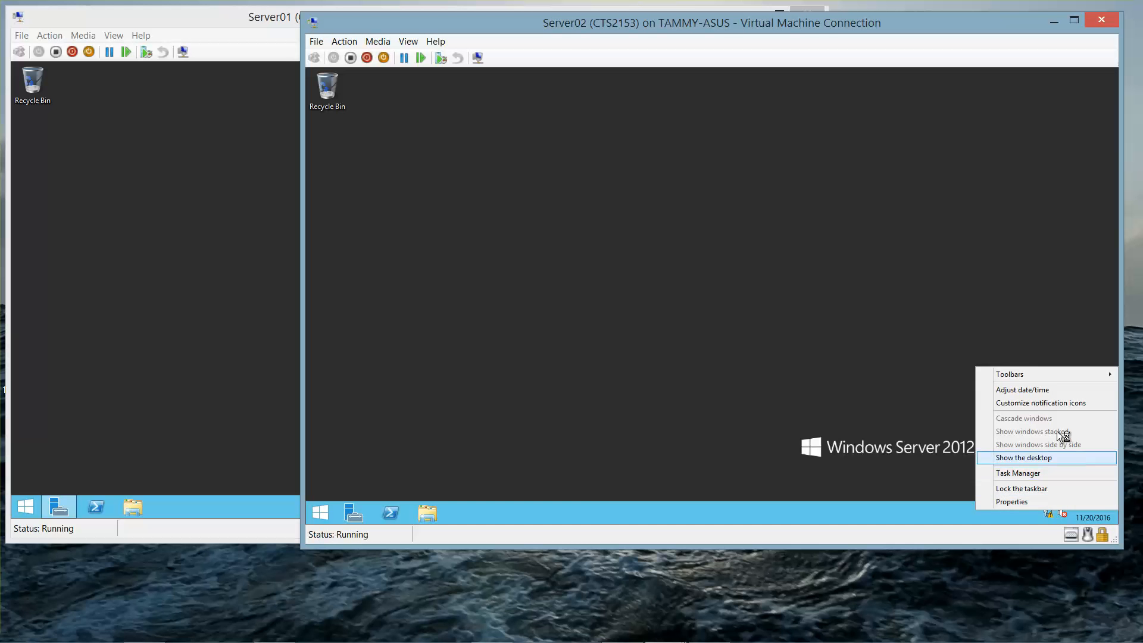
pyautogui.click(1051, 391)
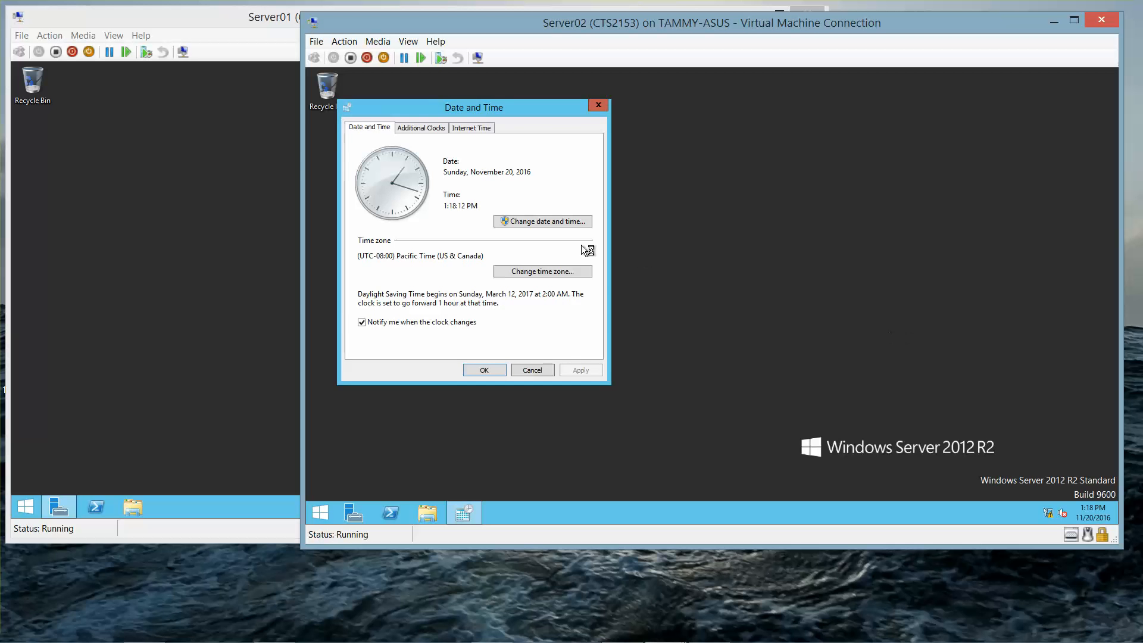
pyautogui.click(522, 271)
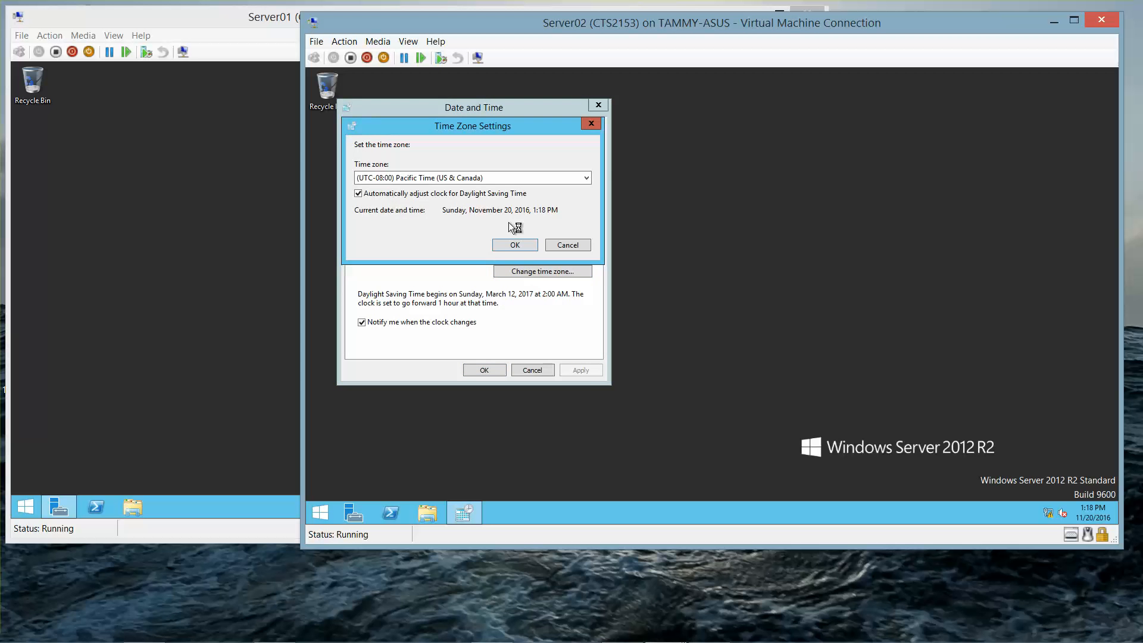
pyautogui.click(508, 183)
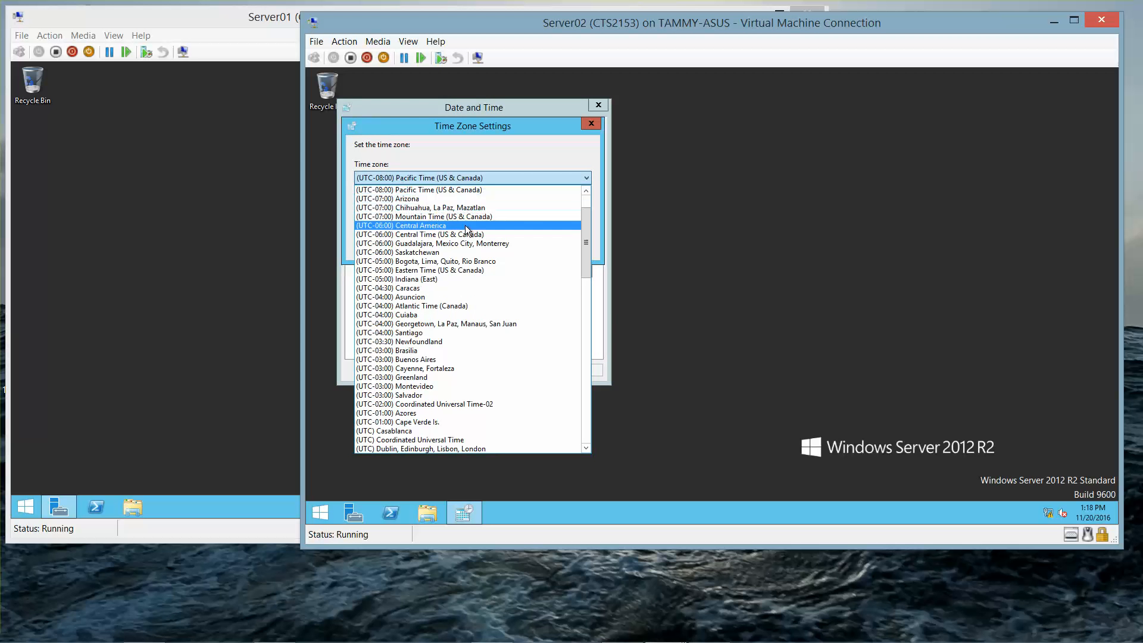
pyautogui.click(438, 271)
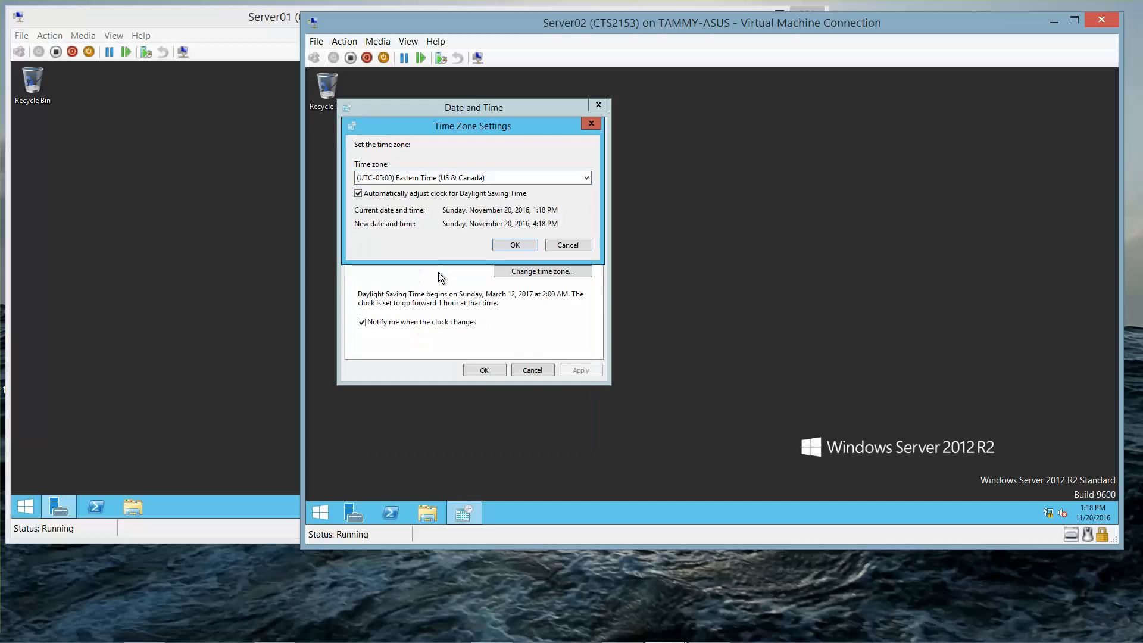
# Step: Apply the Eastern time zone, then open the Network and Sharing Center from the tray
pyautogui.click(513, 245)
pyautogui.click(484, 370)
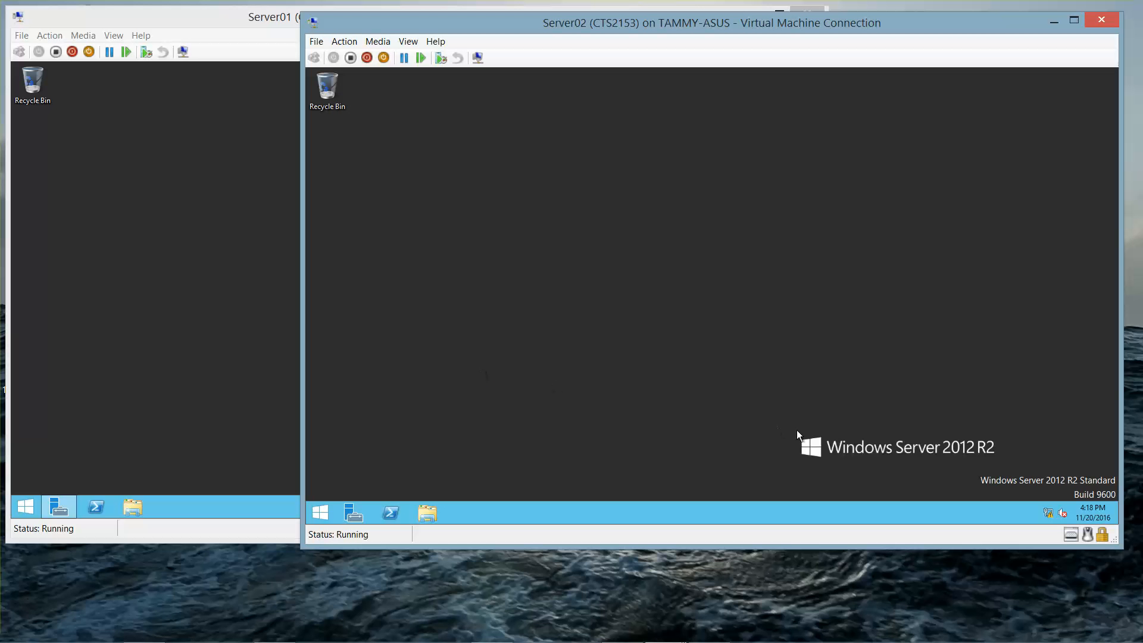
pyautogui.rightClick(1047, 515)
pyautogui.click(1039, 501)
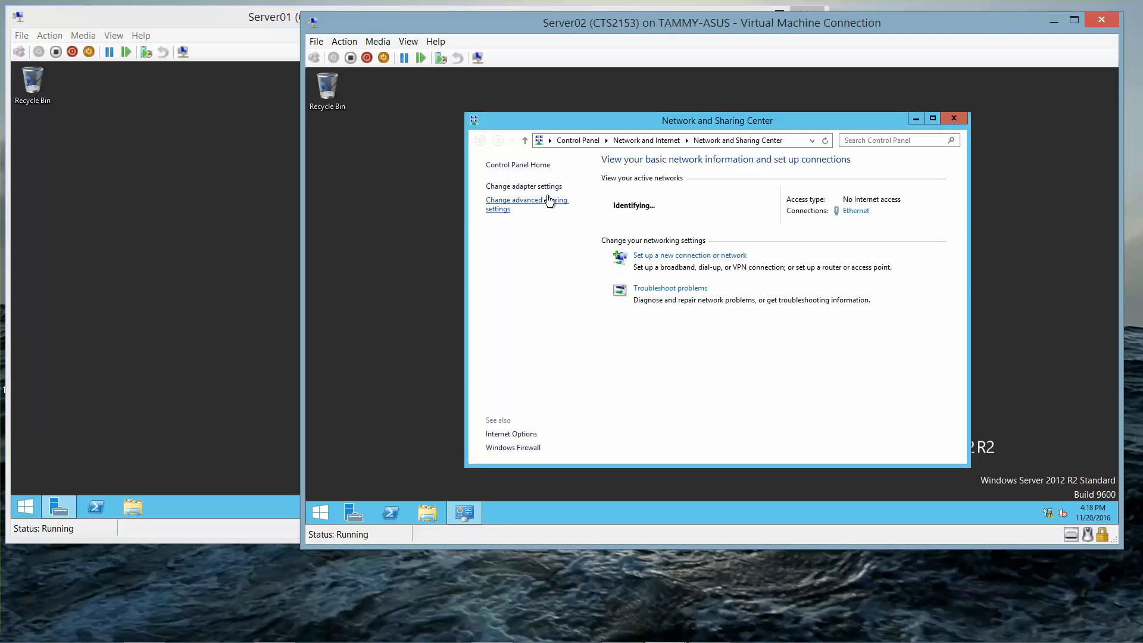
# Step: Open the TCP/IPv4 properties of Server02's Ethernet adapter
pyautogui.click(541, 192)
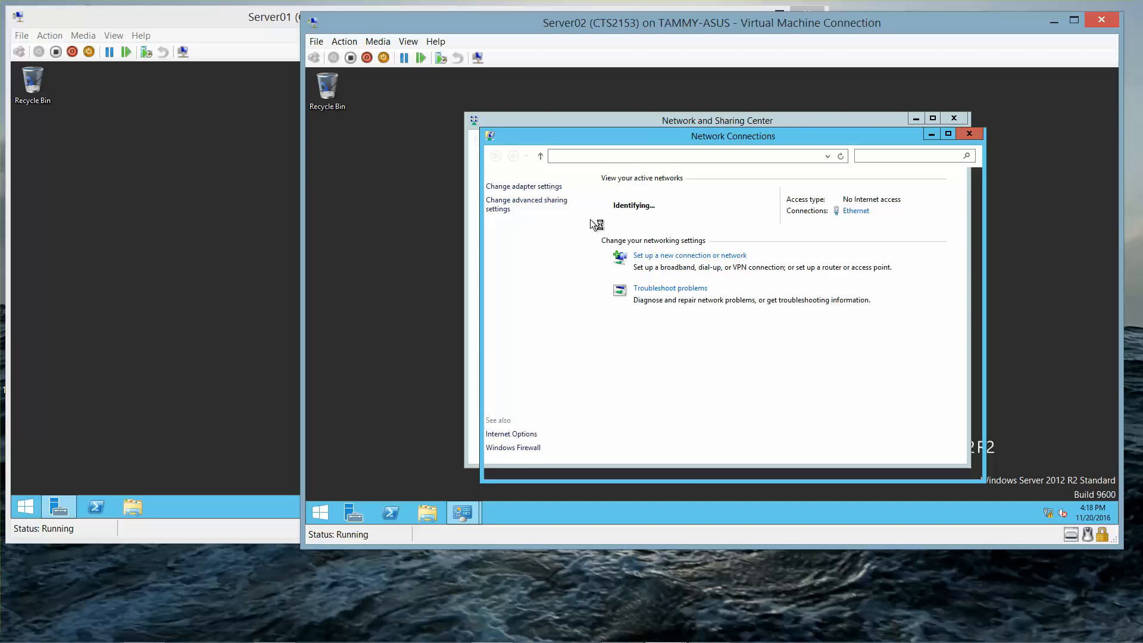
pyautogui.click(544, 213)
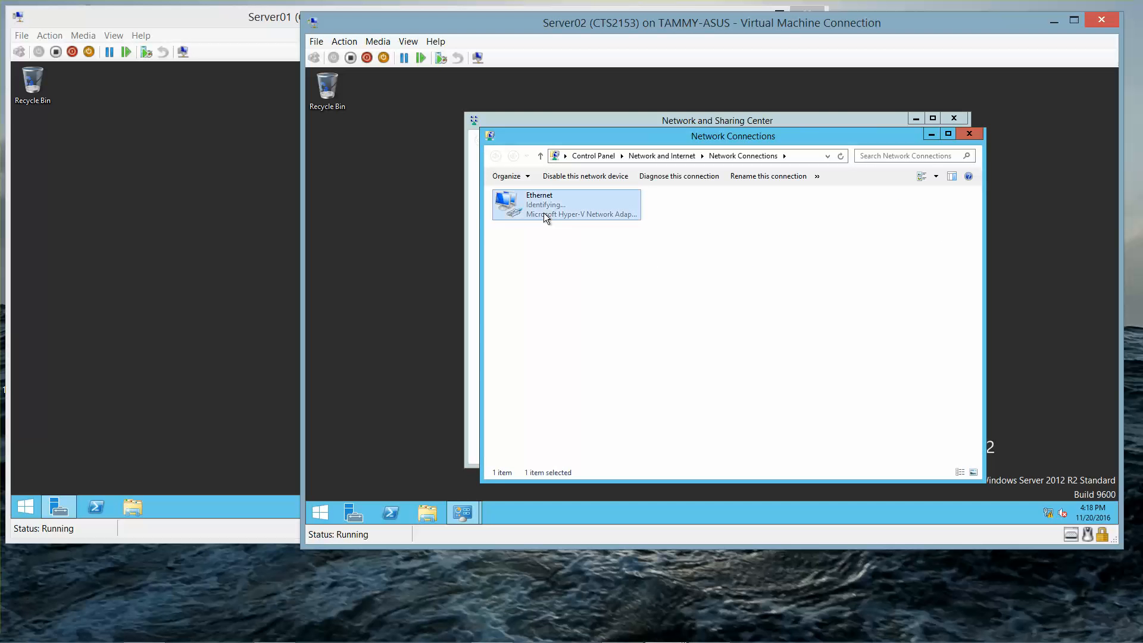
pyautogui.rightClick(544, 215)
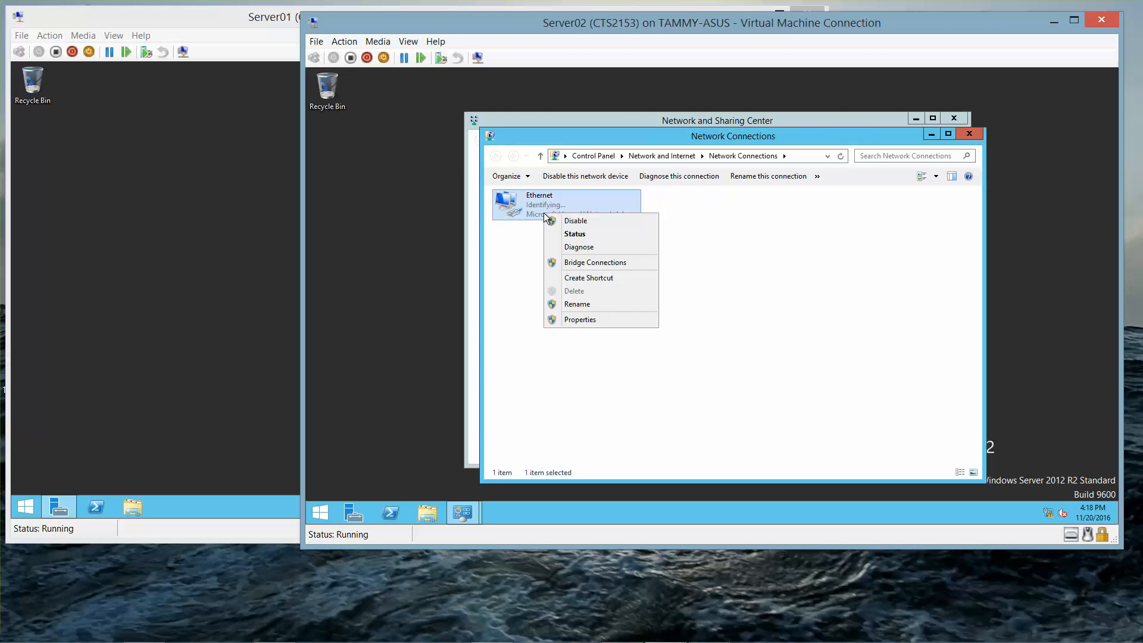
pyautogui.click(596, 321)
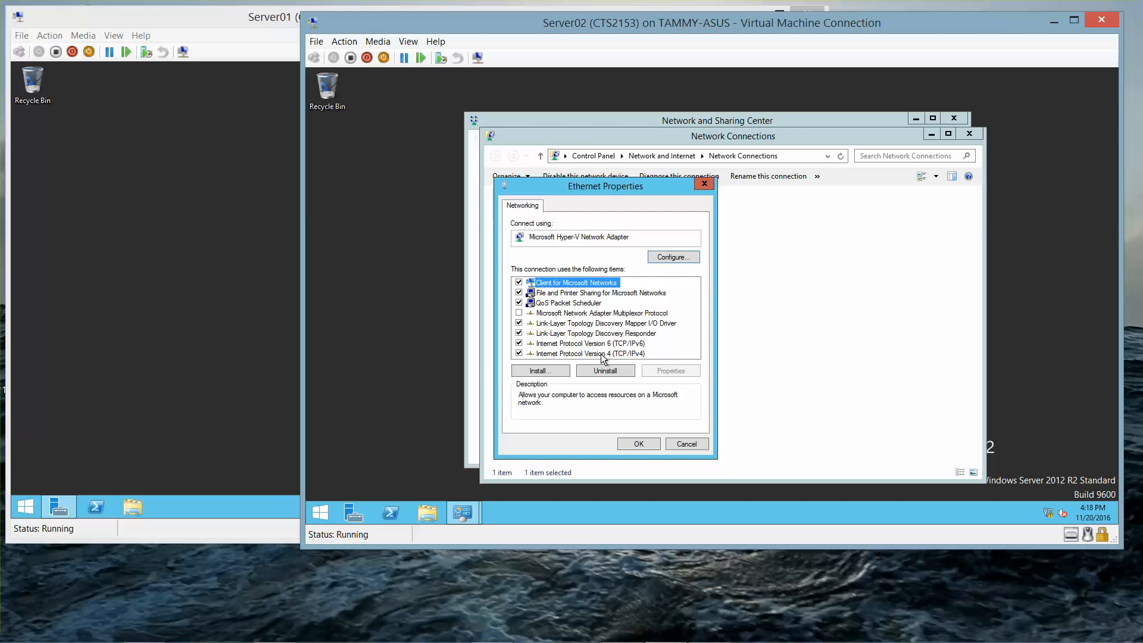
pyautogui.click(598, 354)
pyautogui.click(662, 372)
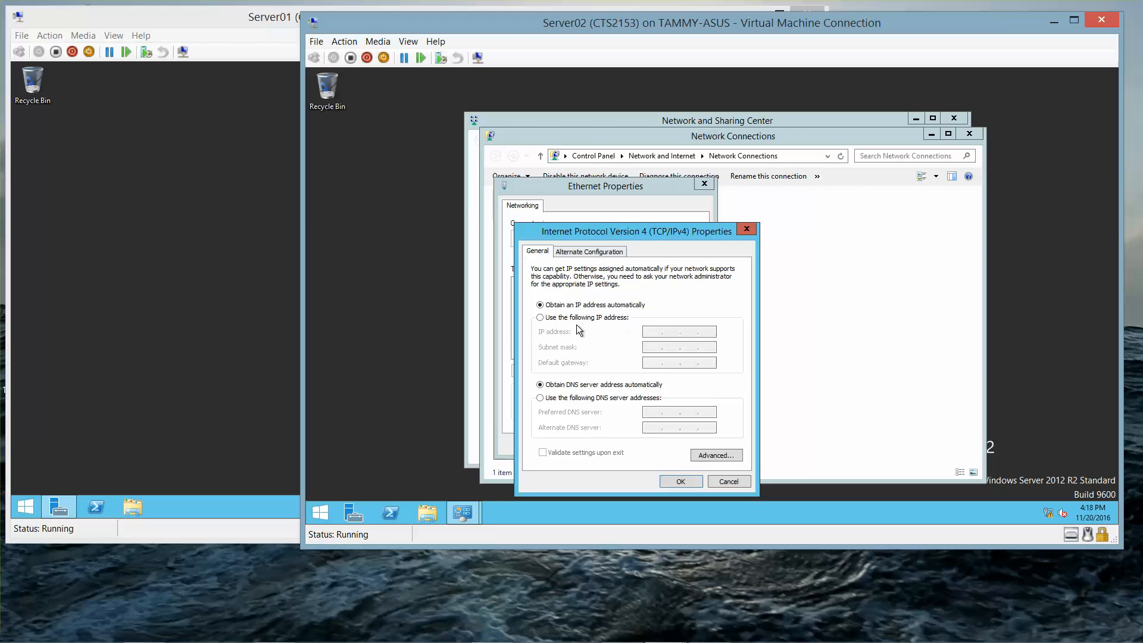
# Step: Assign static IP 192.168.1.70 with subnet mask 255.255.255.0 and close the network windows
pyautogui.click(541, 319)
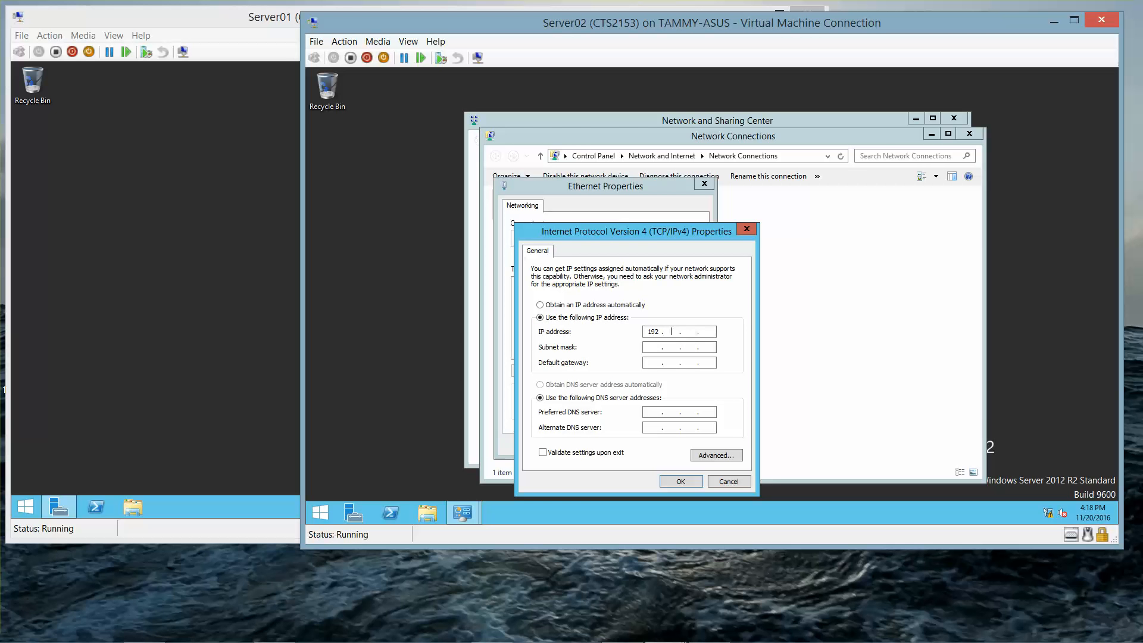
pyautogui.click(652, 332)
pyautogui.write('192 . 168')
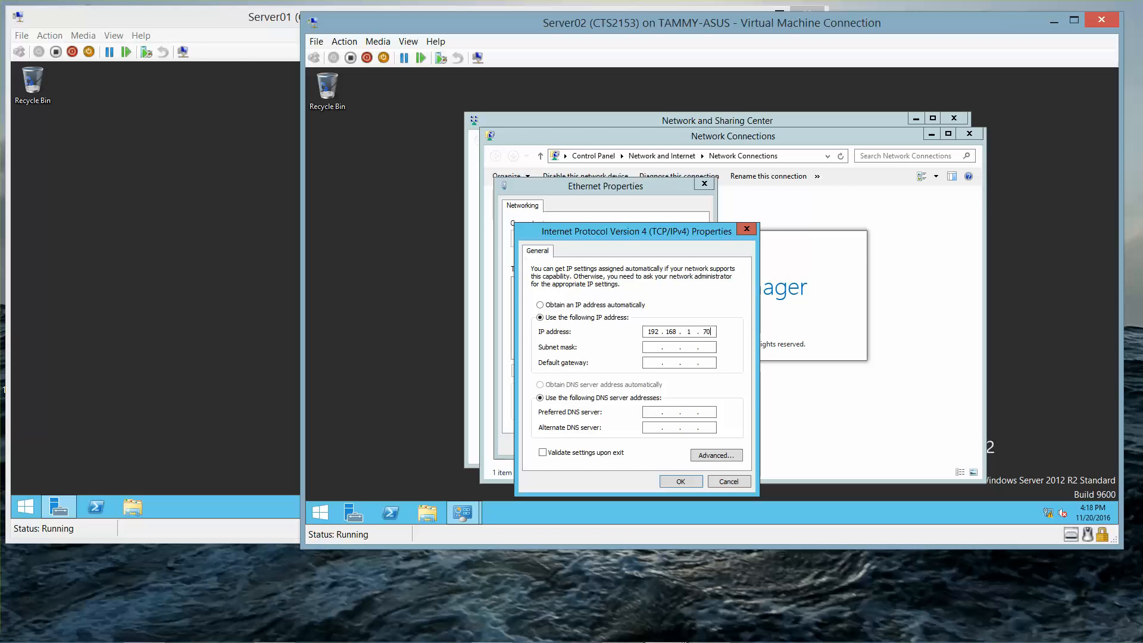
pyautogui.click(651, 341)
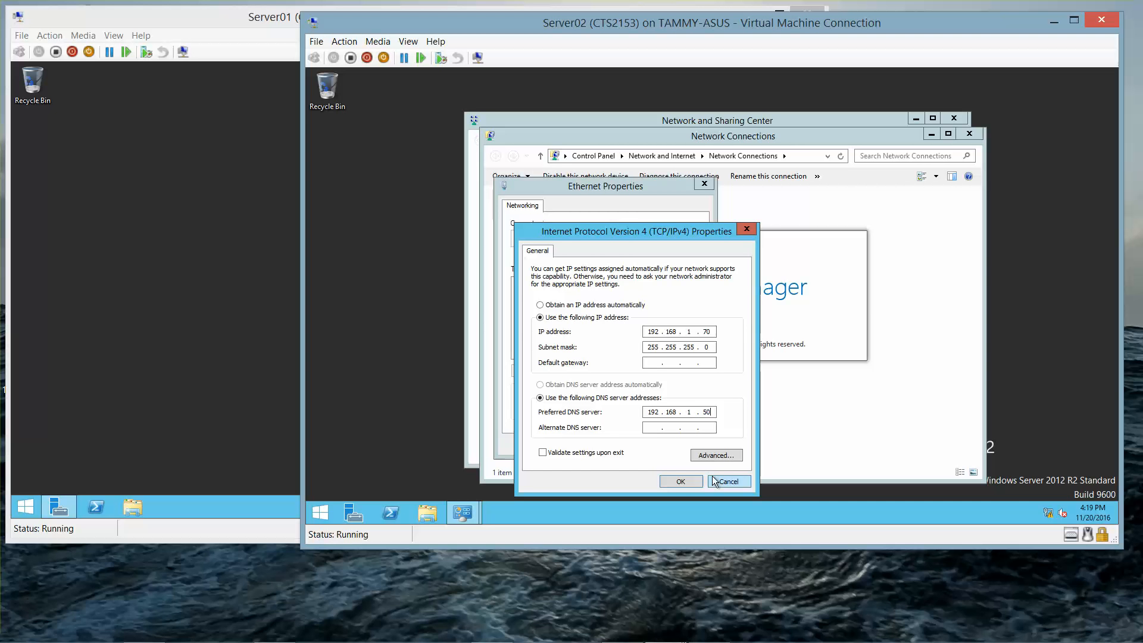
pyautogui.click(681, 482)
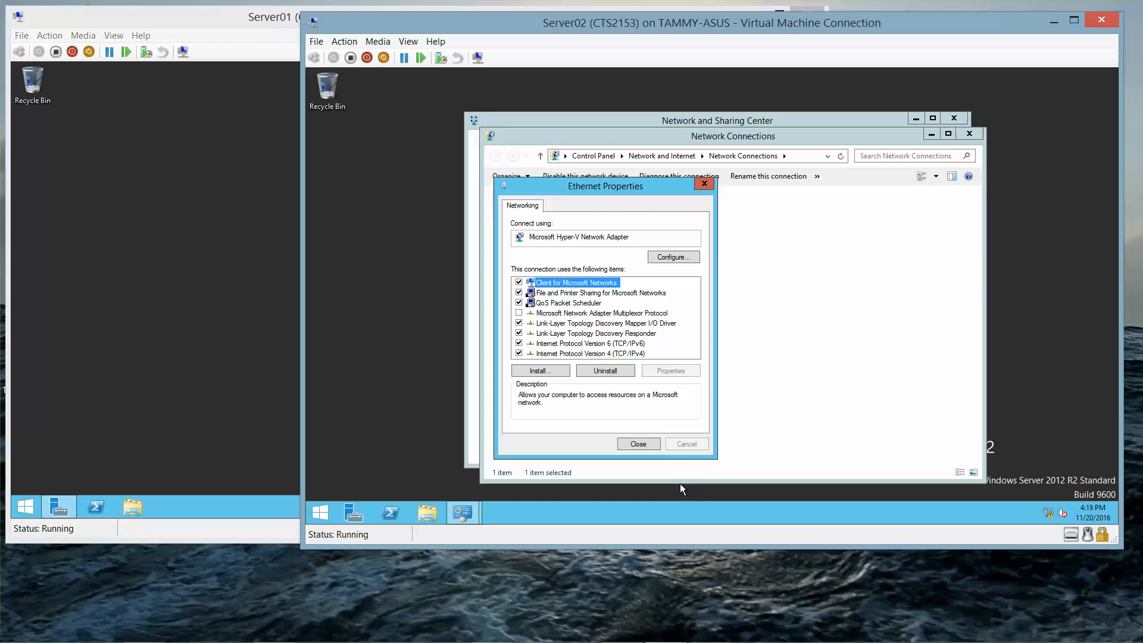
pyautogui.click(638, 444)
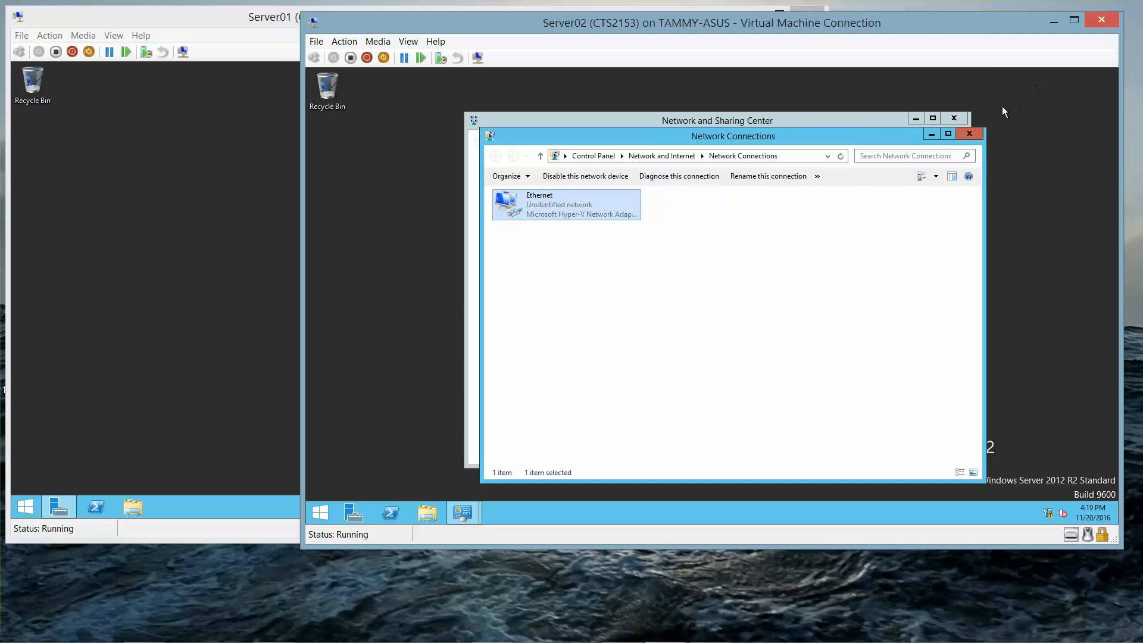
pyautogui.click(973, 134)
# Step: Close Network and Sharing Center, view Local Server, and open System Properties via Computer name
pyautogui.click(956, 119)
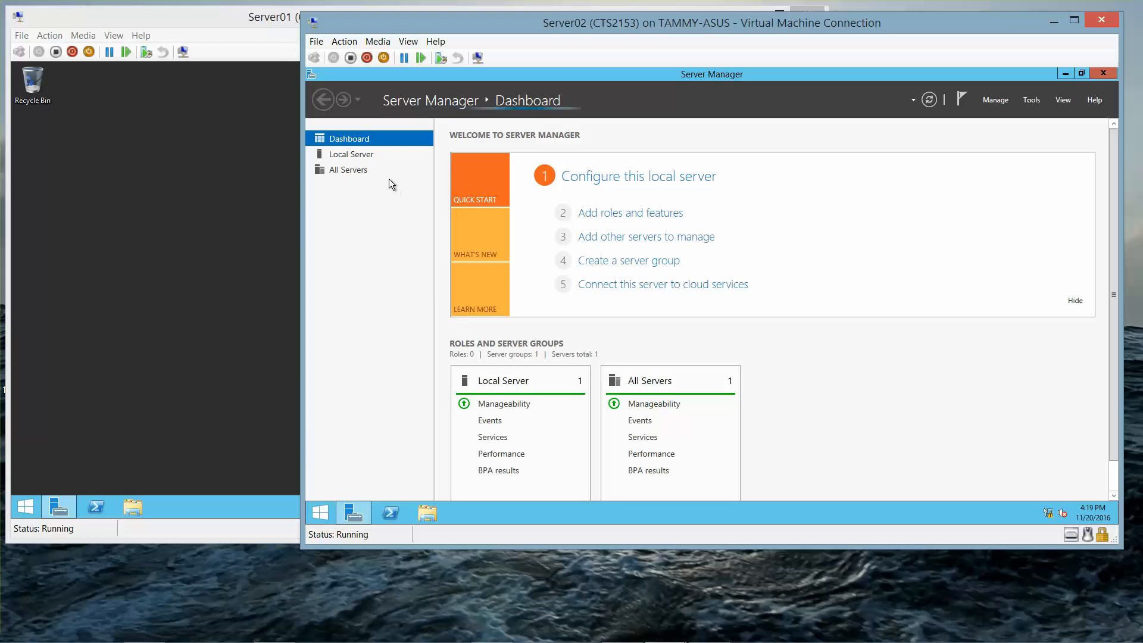
pyautogui.click(351, 154)
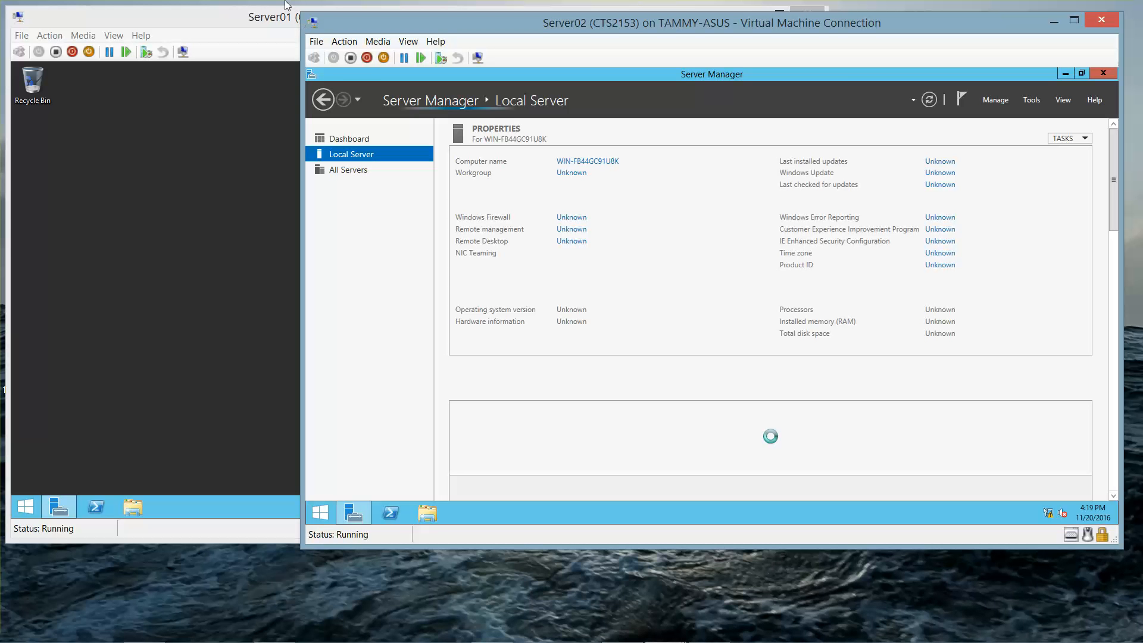
pyautogui.click(601, 162)
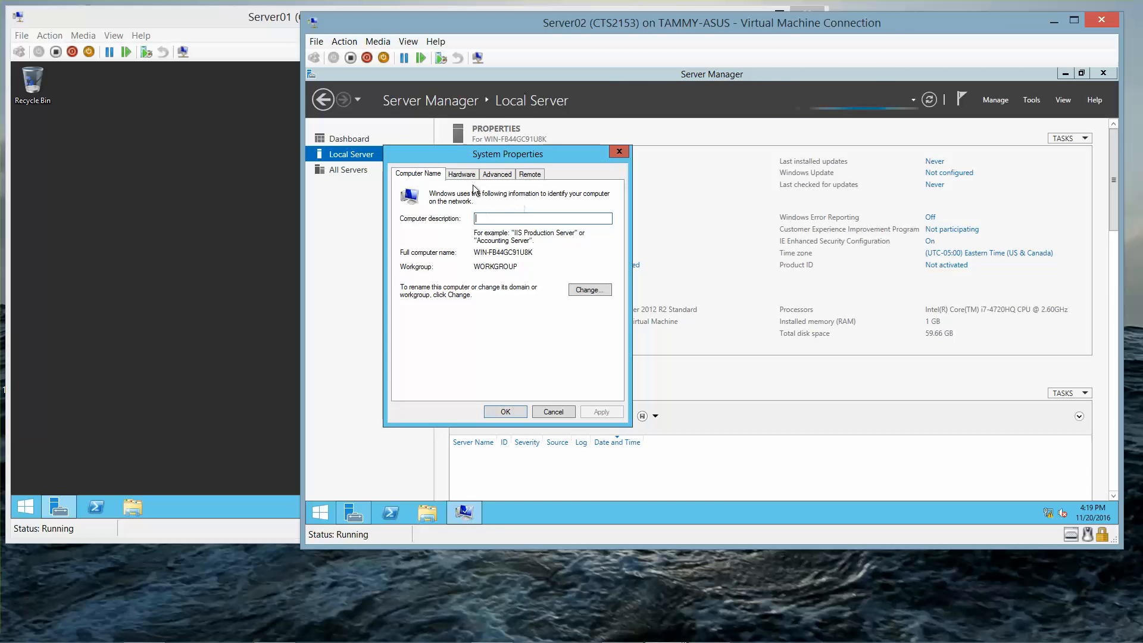
# Step: Rename the computer to Server02, join domain contoso.com, and enter the domain administrator credentials
pyautogui.click(582, 291)
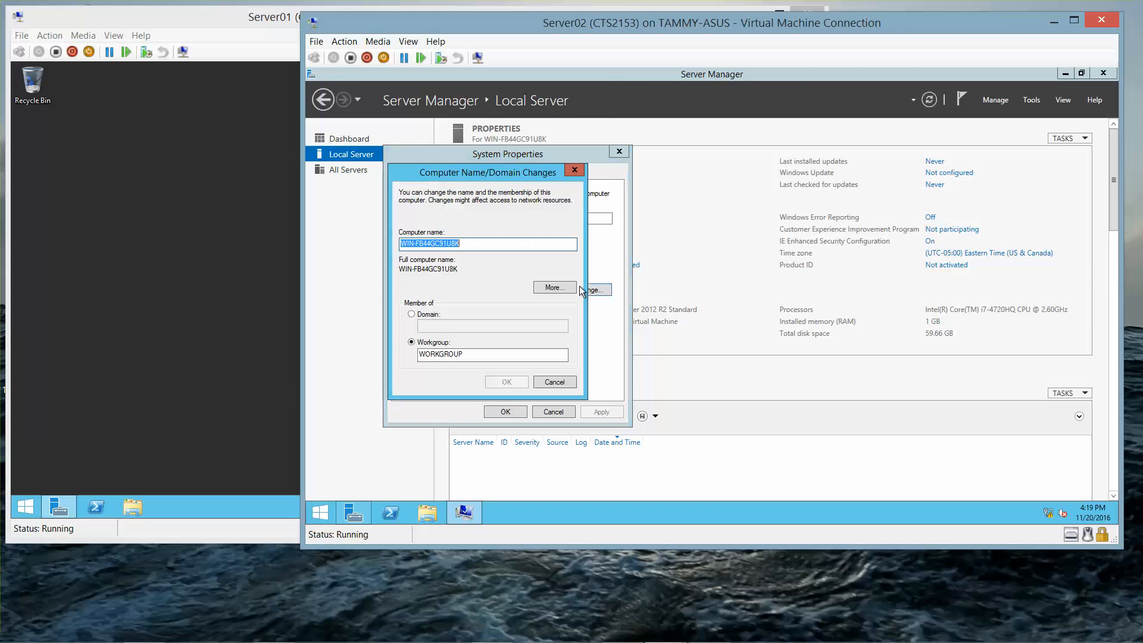
pyautogui.write('Server02')
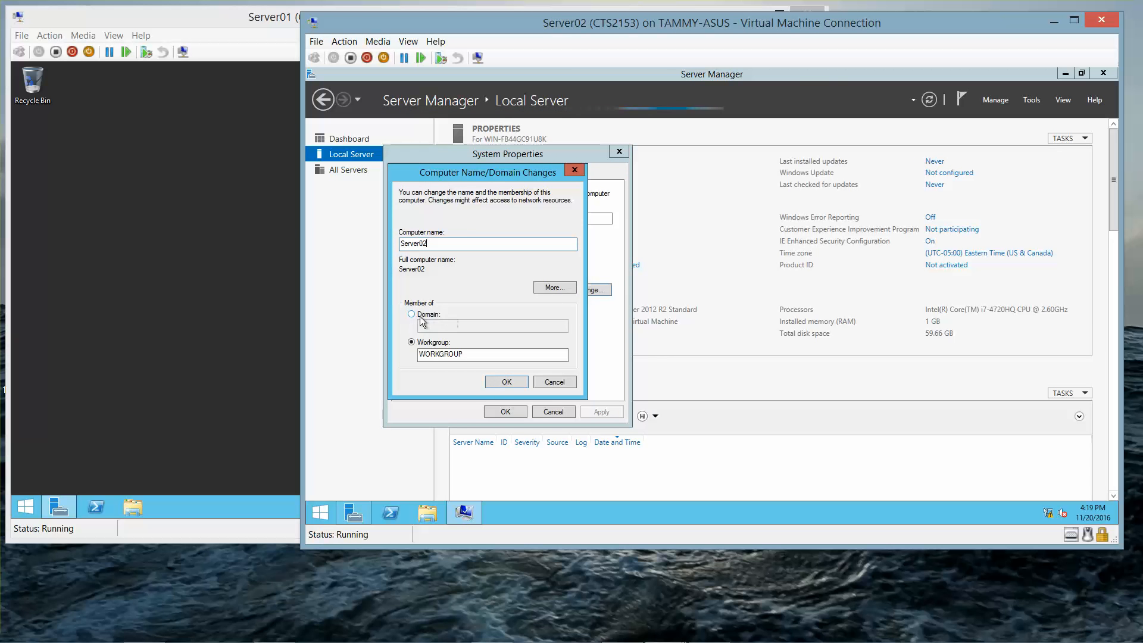
pyautogui.click(413, 316)
pyautogui.write('contoso.com')
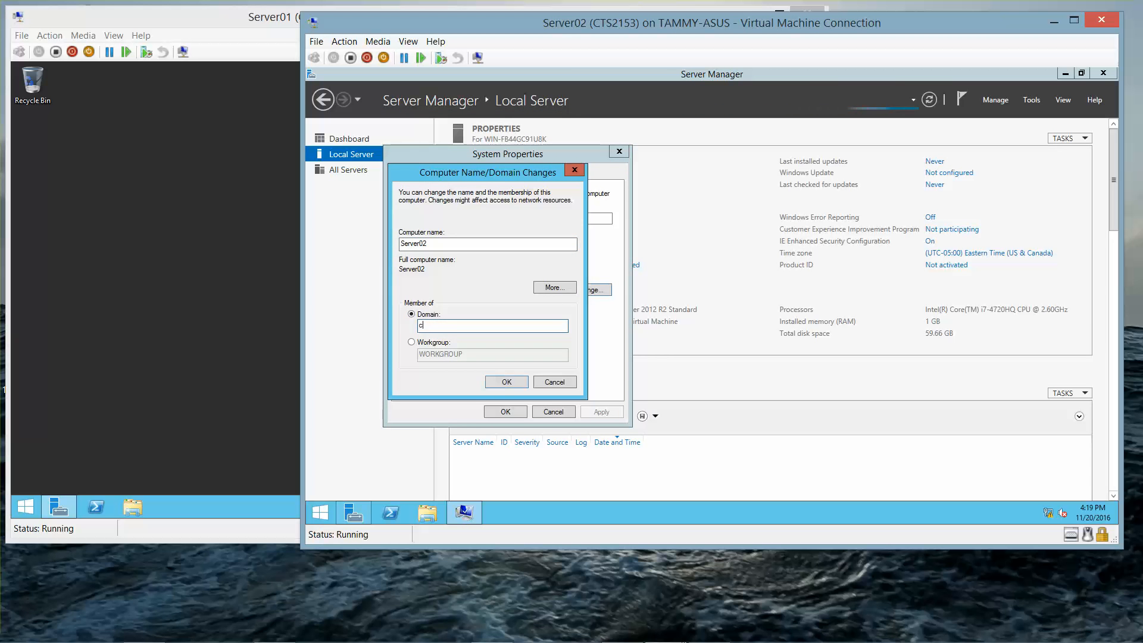
pyautogui.click(506, 382)
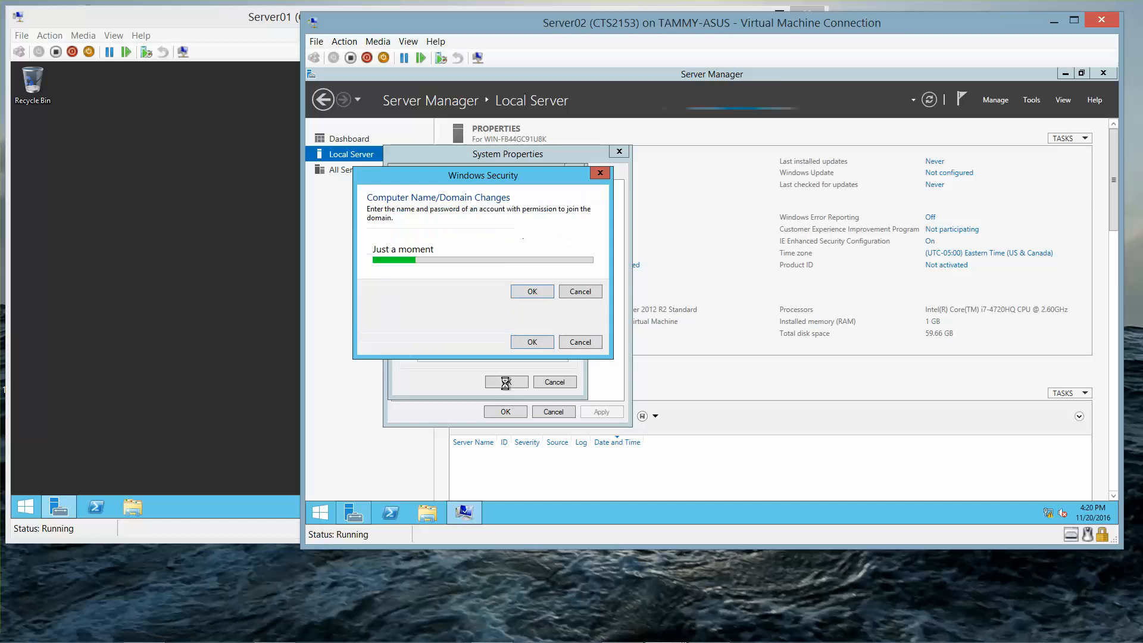
pyautogui.write('a')
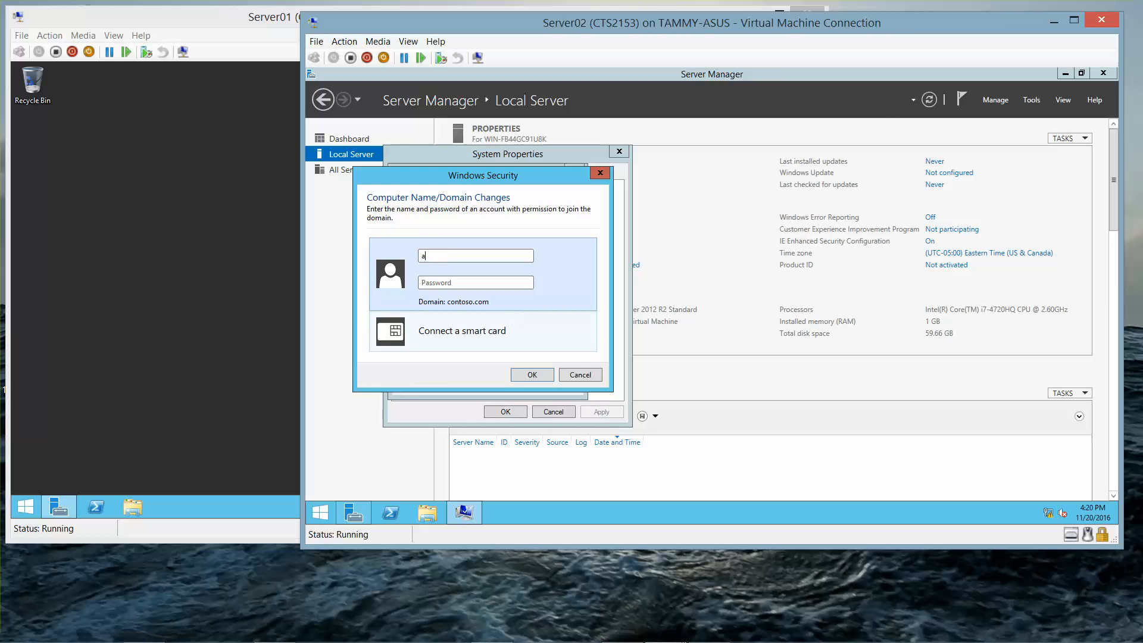
pyautogui.write('dministrator')
pyautogui.press('Tab')
pyautogui.write('Pa')
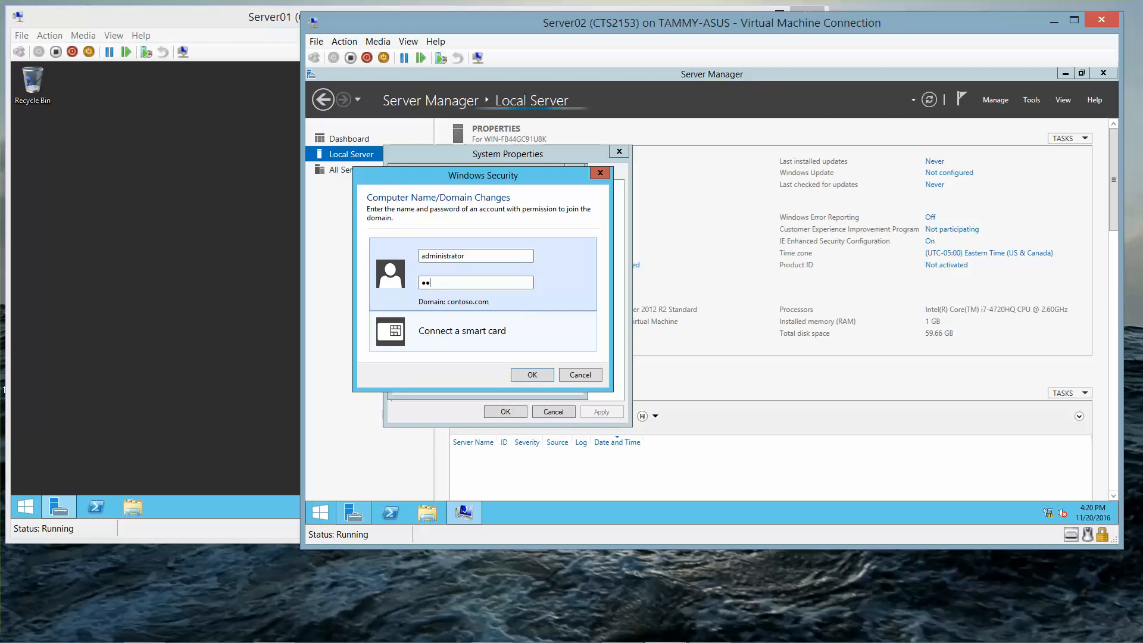
pyautogui.write('$$w0rd')
pyautogui.press('Return')
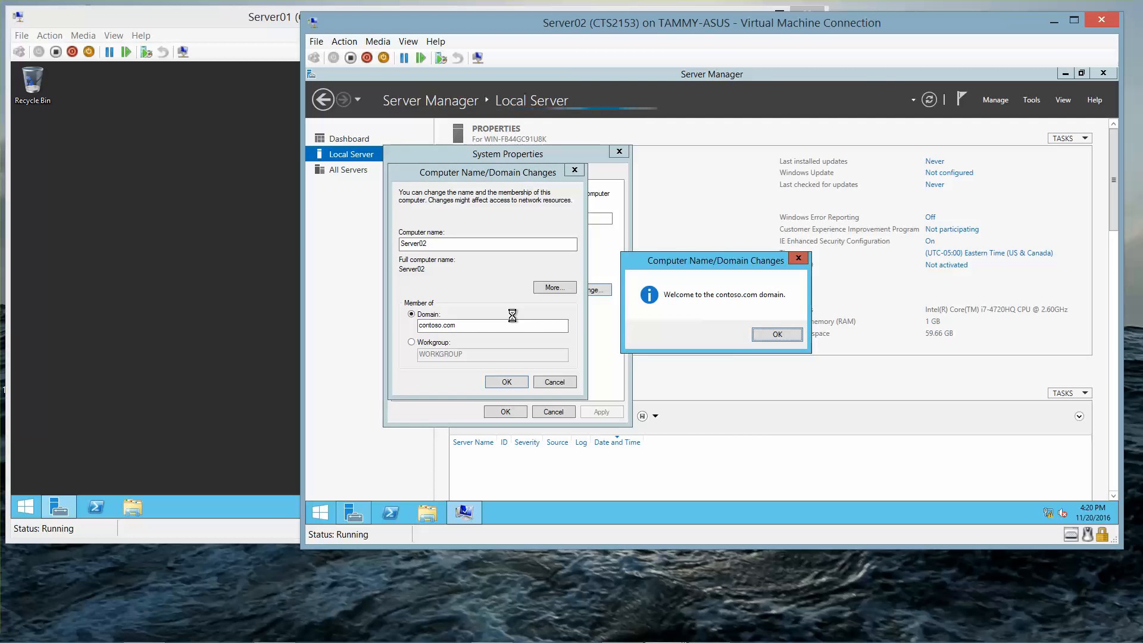
# Step: Acknowledge the welcome and restart-required messages, close System Properties, and choose Restart Later
pyautogui.click(777, 334)
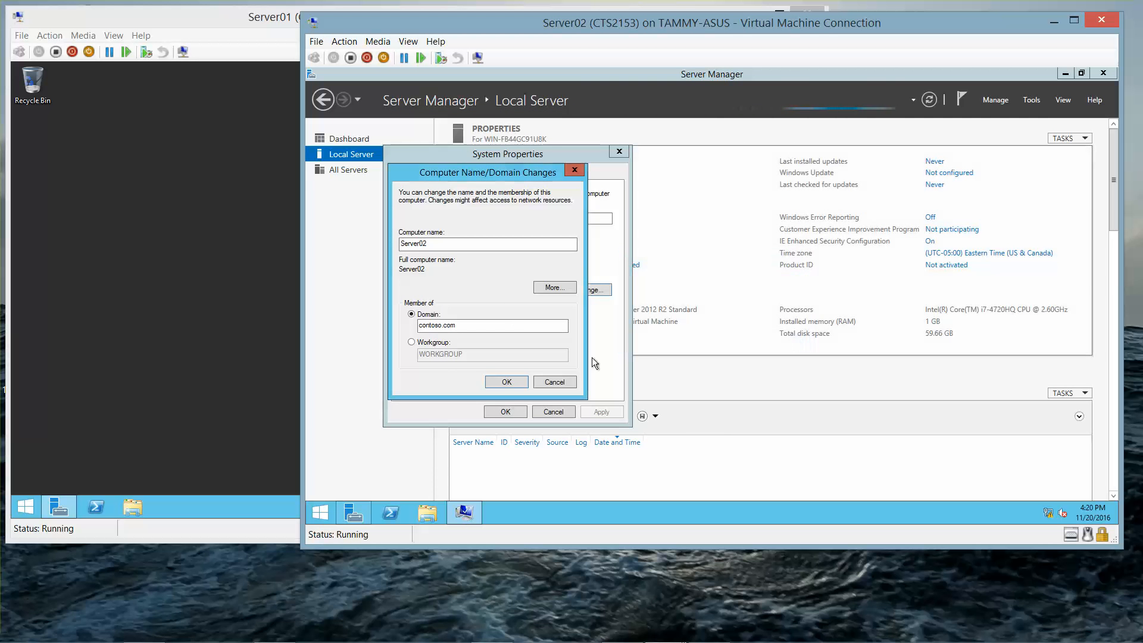
pyautogui.click(504, 382)
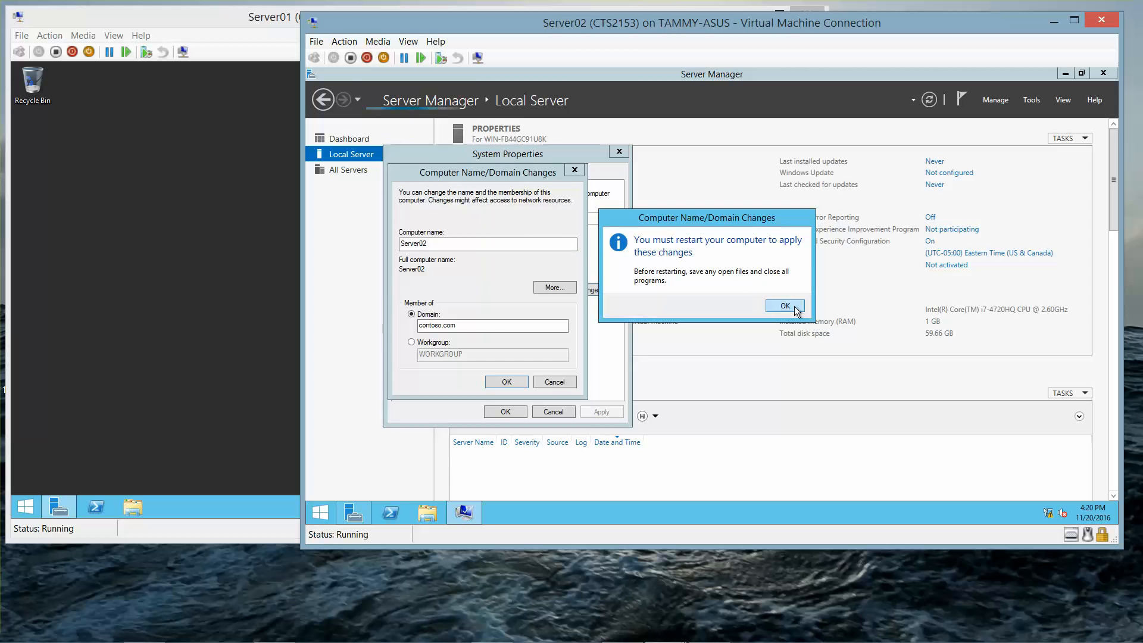
pyautogui.click(794, 305)
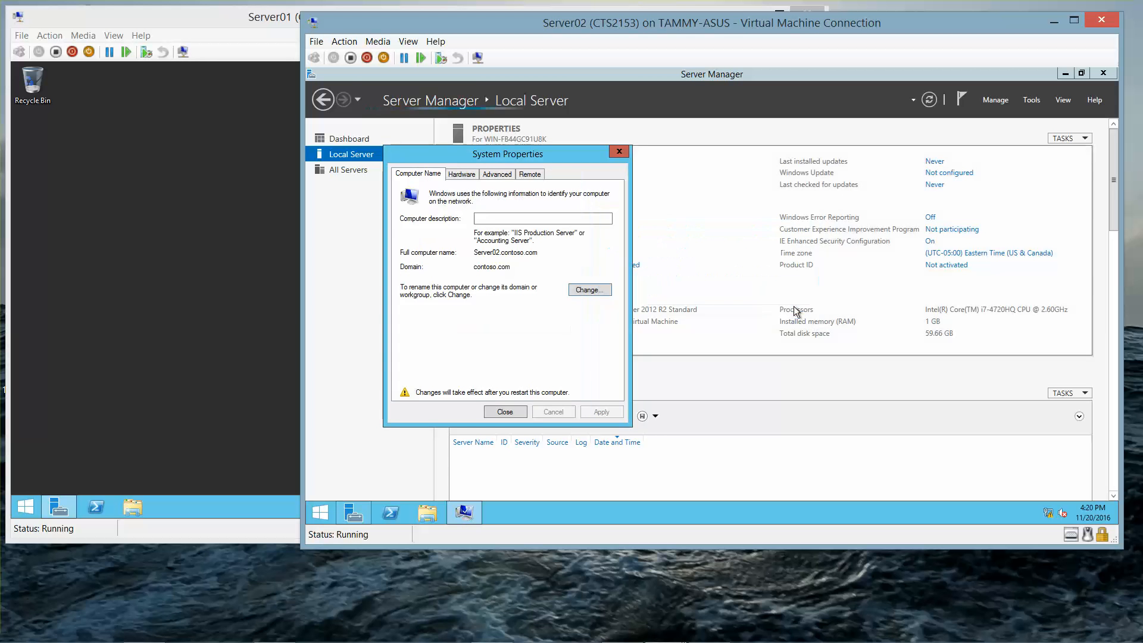
pyautogui.click(387, 43)
pyautogui.moveTo(394, 57)
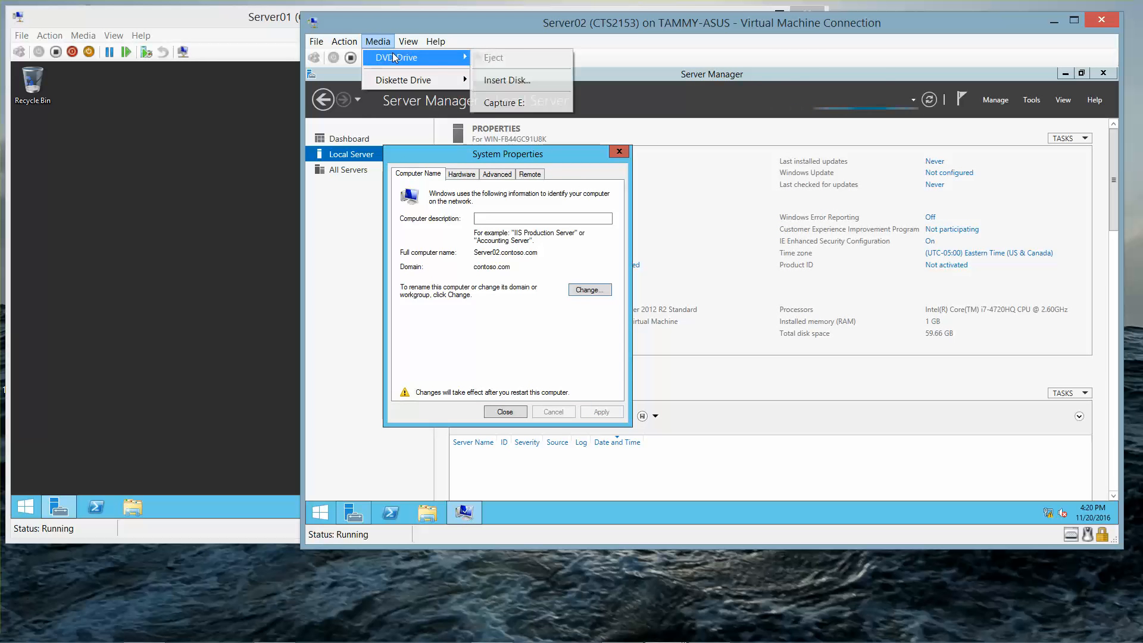
pyautogui.click(619, 152)
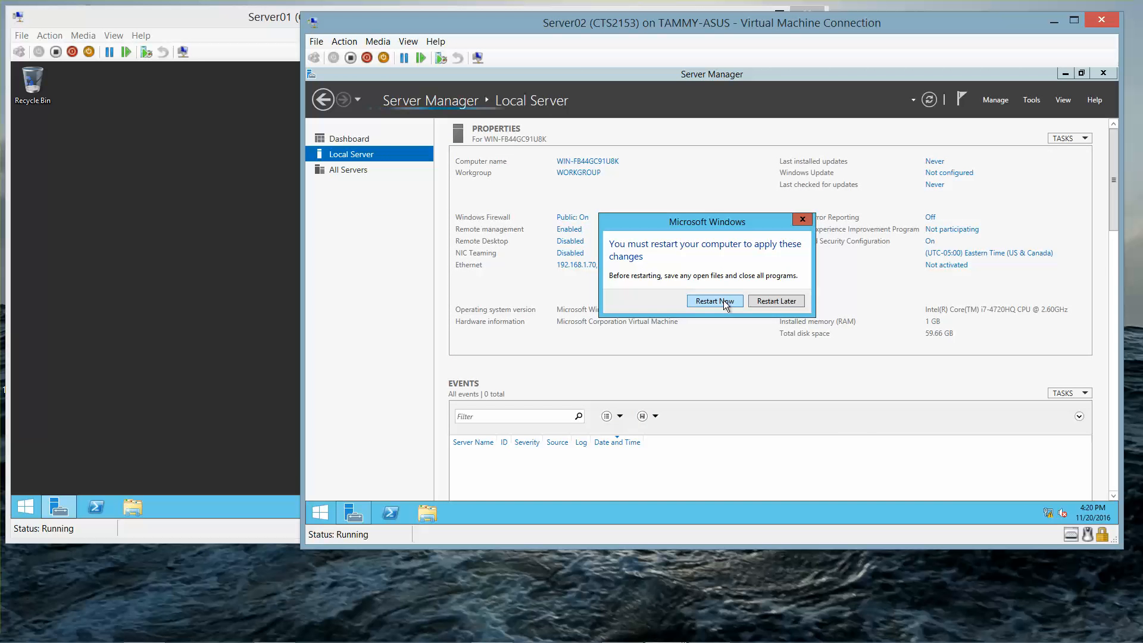
pyautogui.click(789, 300)
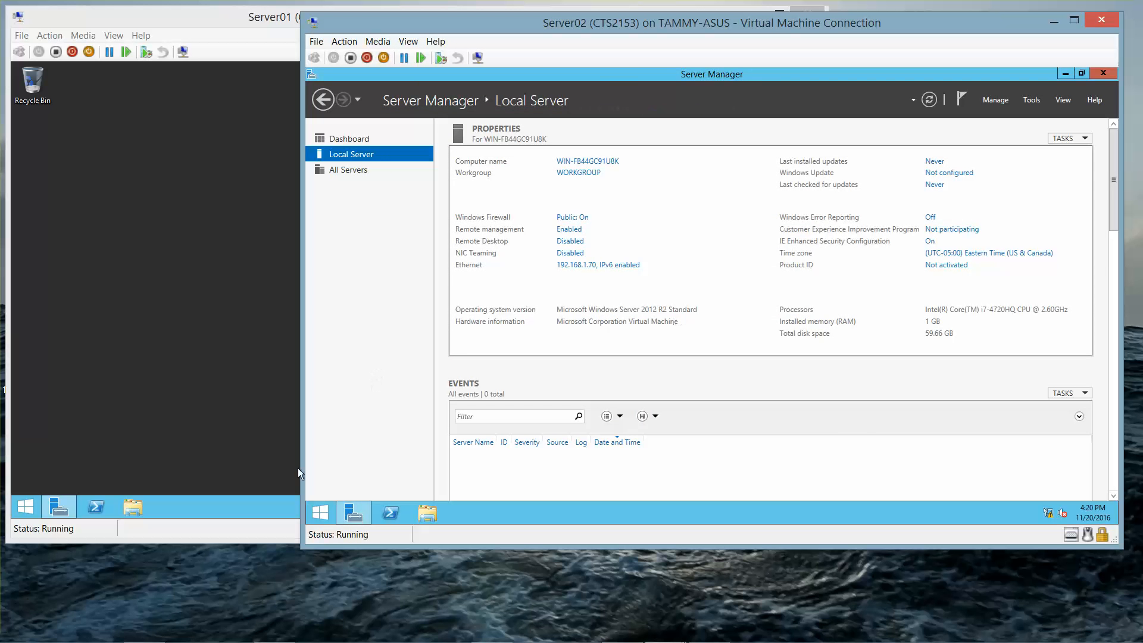
pyautogui.click(322, 515)
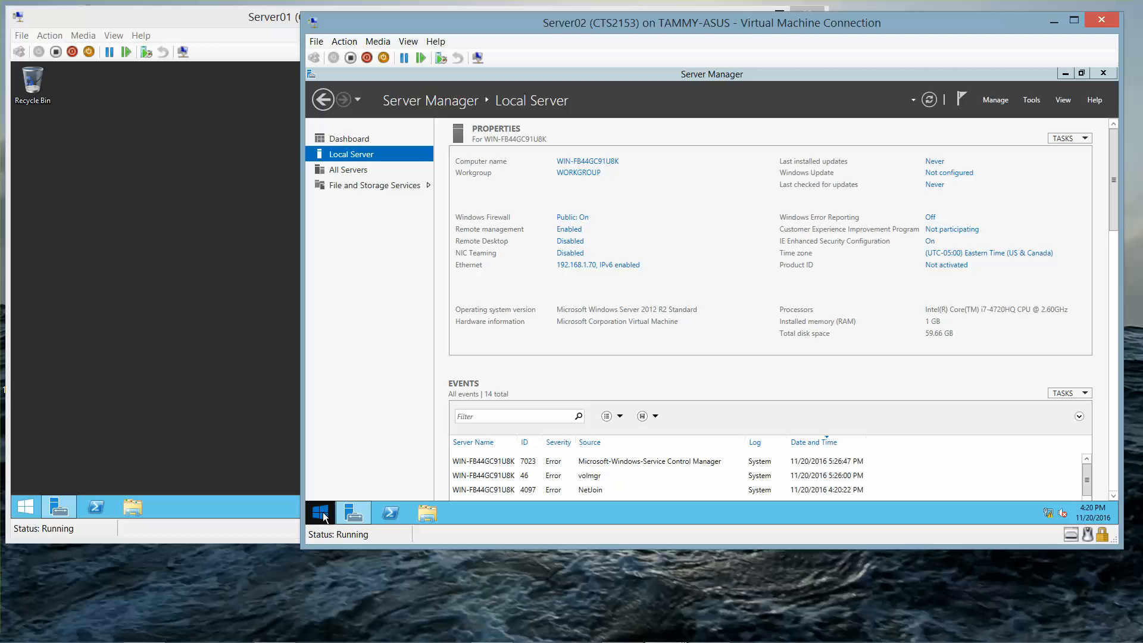
# Step: Restart Server02 from the Start context menu, then bring Hyper-V Manager to the front
pyautogui.rightClick(323, 517)
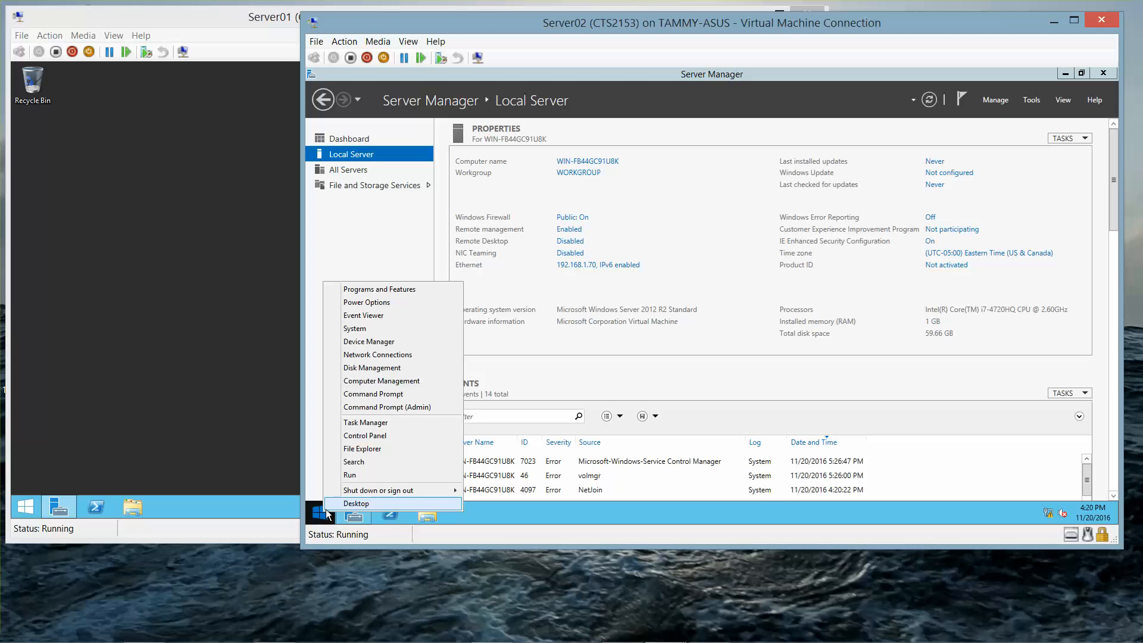
pyautogui.moveTo(456, 492)
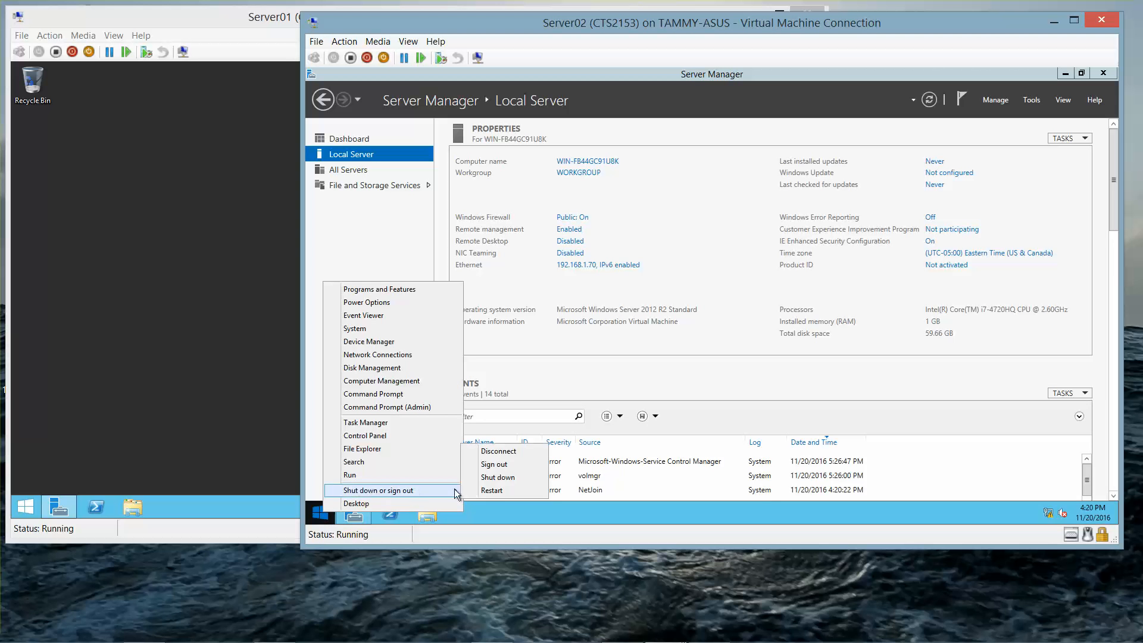
pyautogui.click(498, 477)
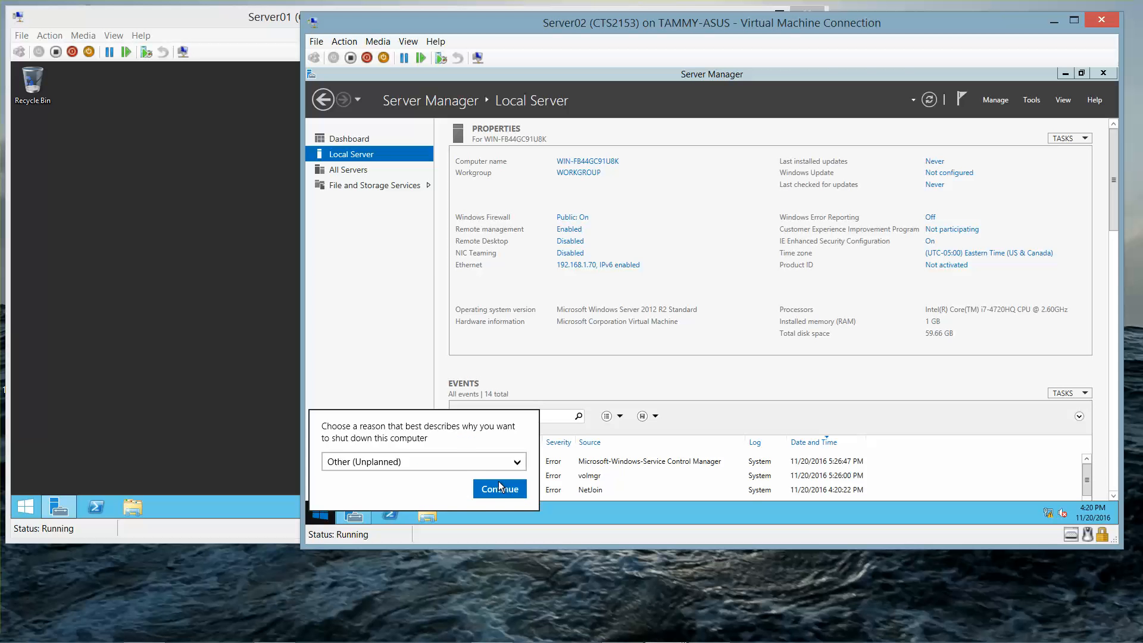
pyautogui.click(500, 487)
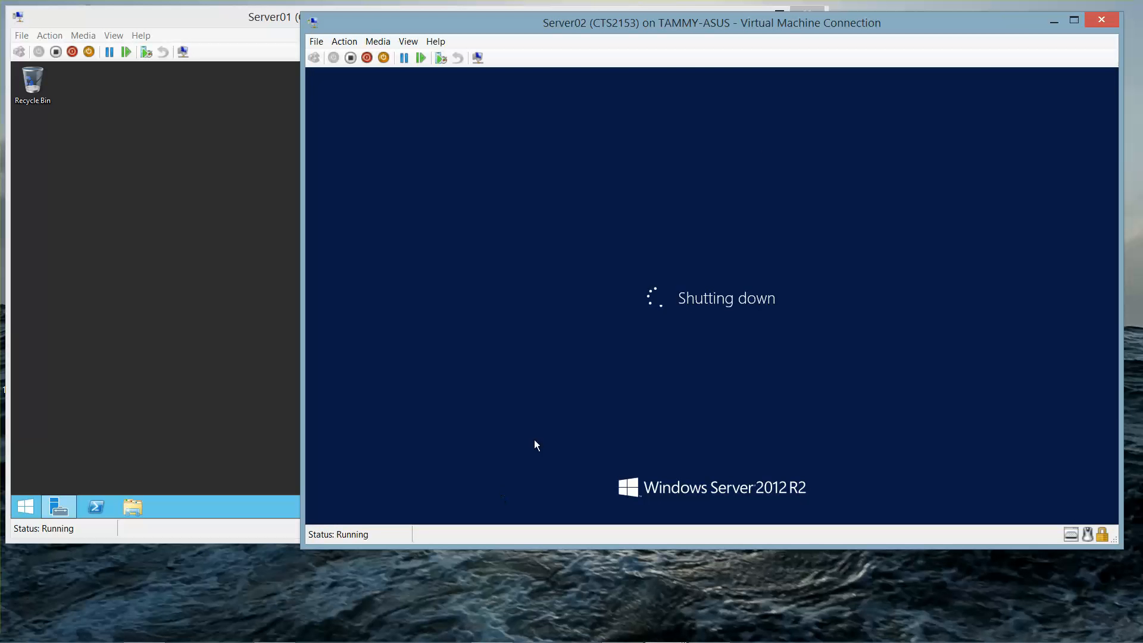
pyautogui.click(1053, 21)
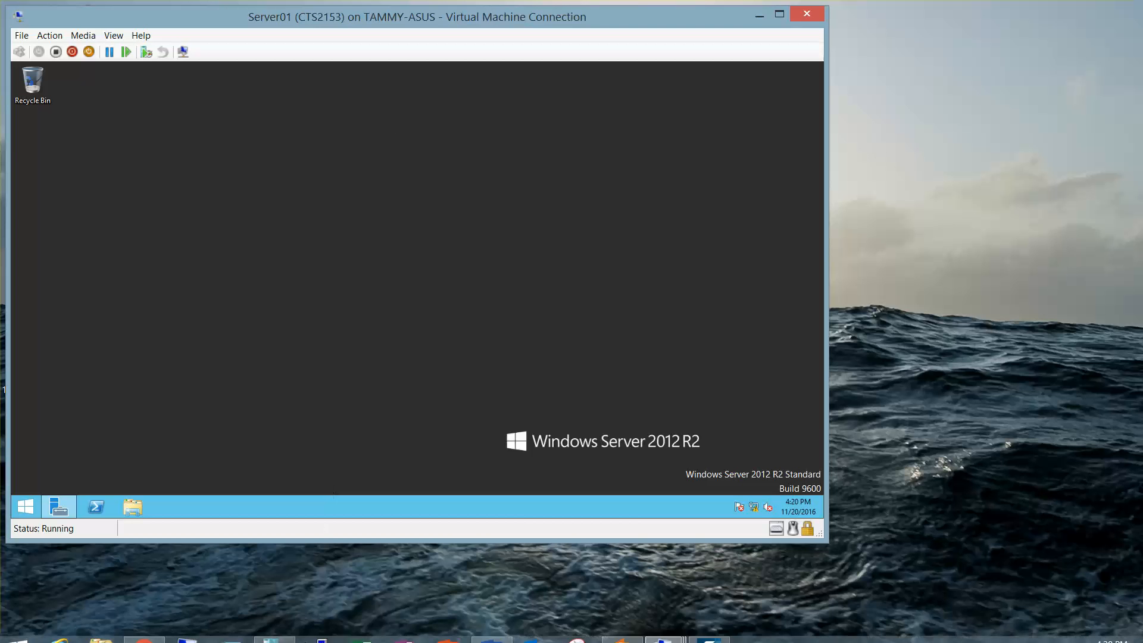
pyautogui.click(273, 630)
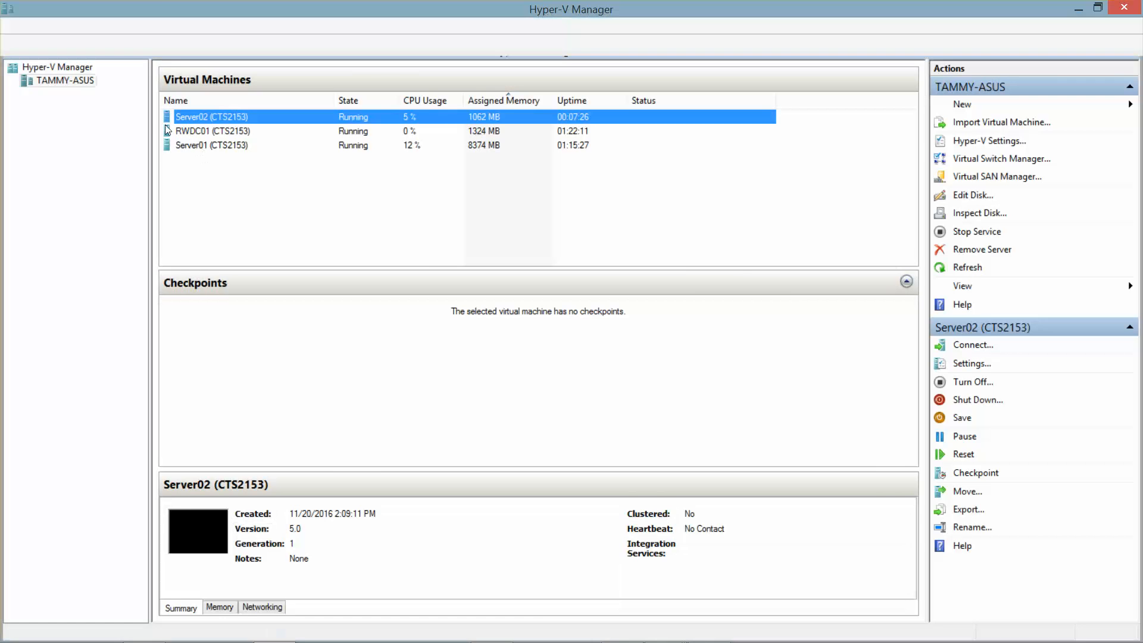
# Step: Launch the New Virtual Machine Wizard from the TAMMY-ASUS host's New menu
pyautogui.click(81, 87)
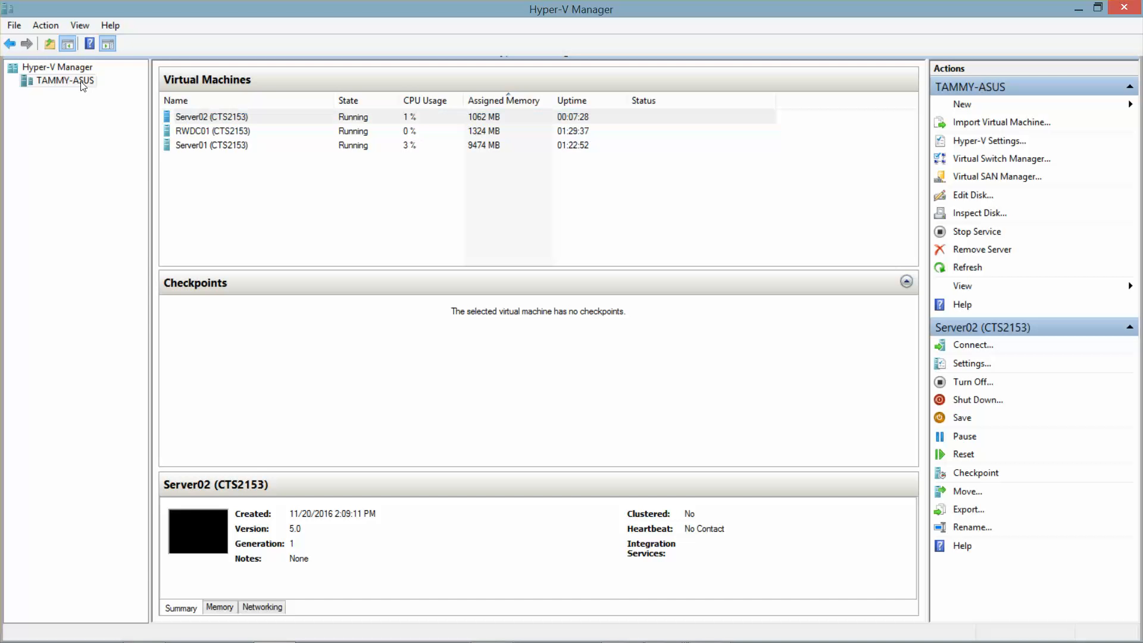
pyautogui.rightClick(77, 83)
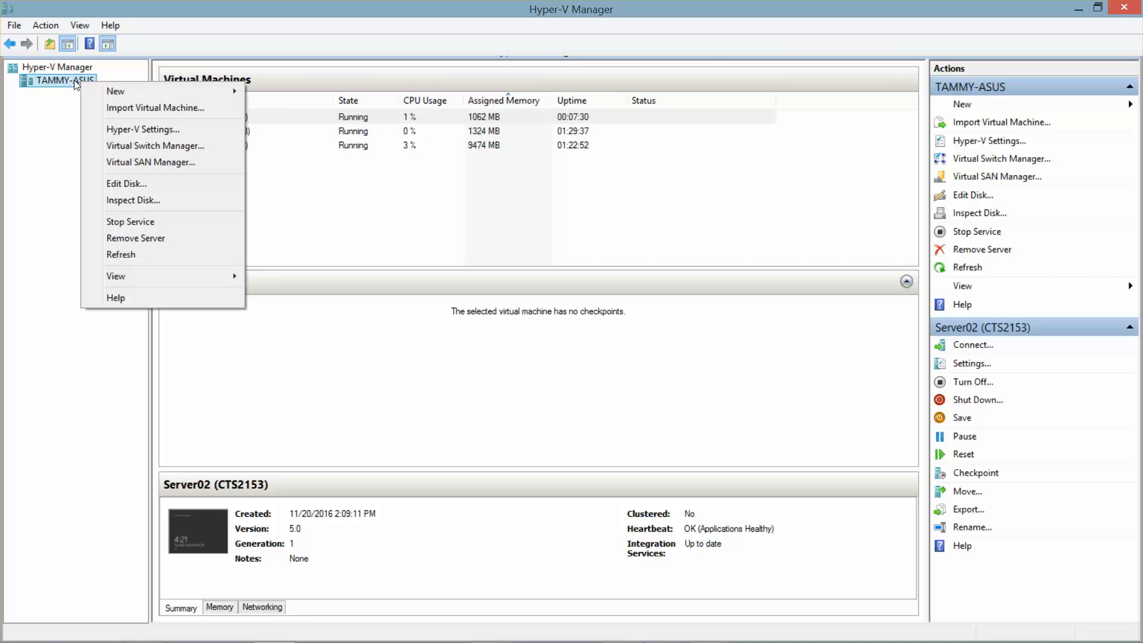
pyautogui.moveTo(107, 91)
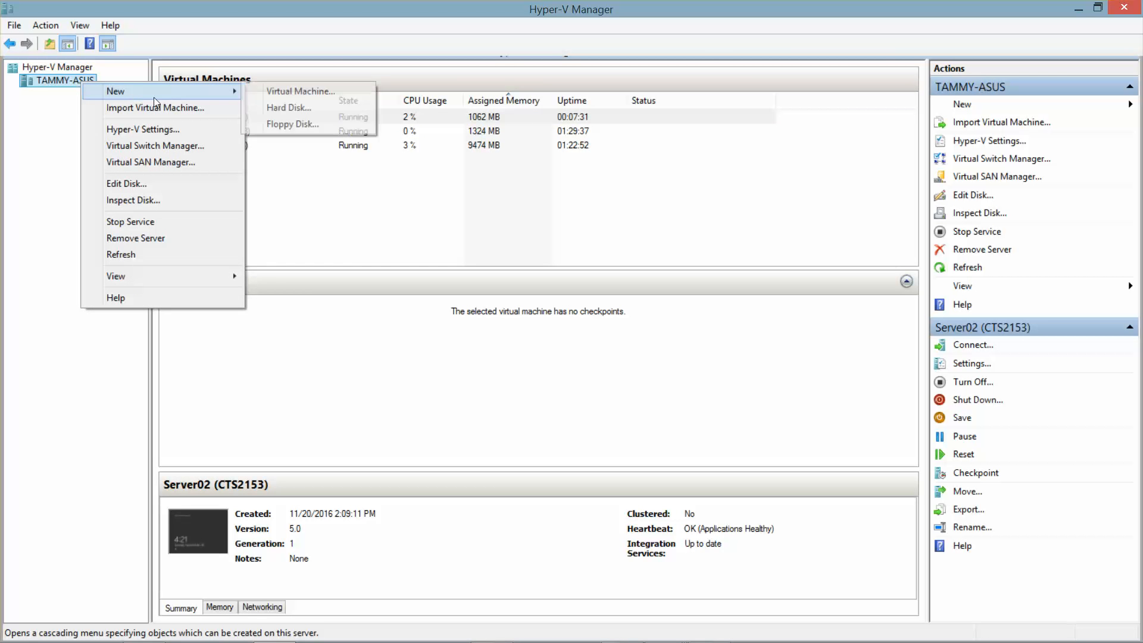
pyautogui.click(277, 94)
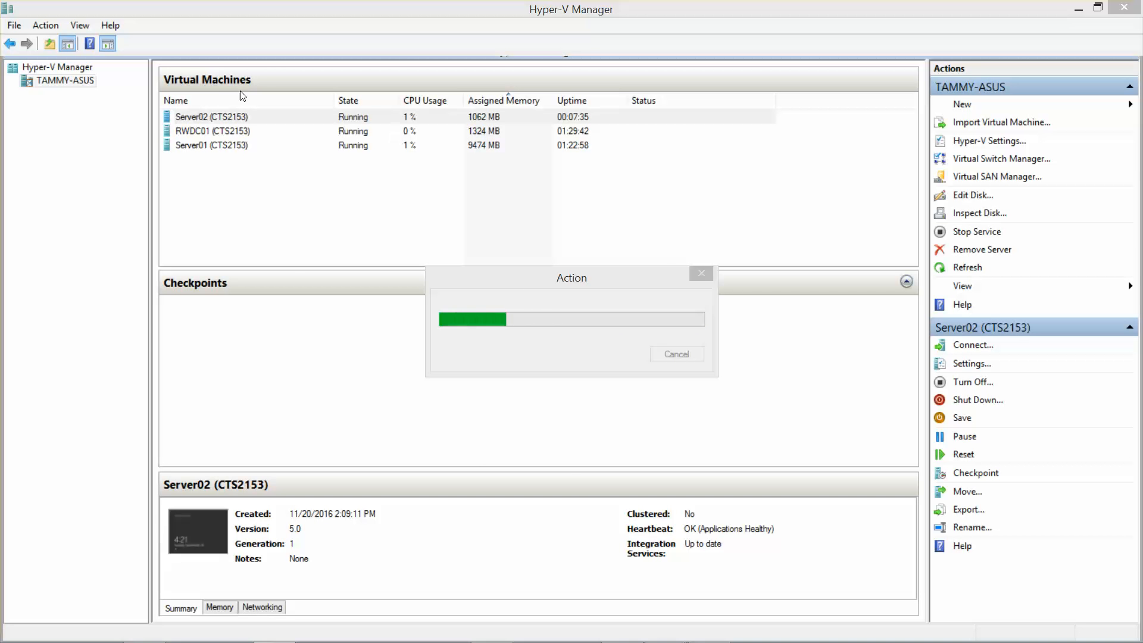
# Step: Cancel the wizard and minimise Hyper-V Manager to show the Server01 console
pyautogui.moveTo(896, 640)
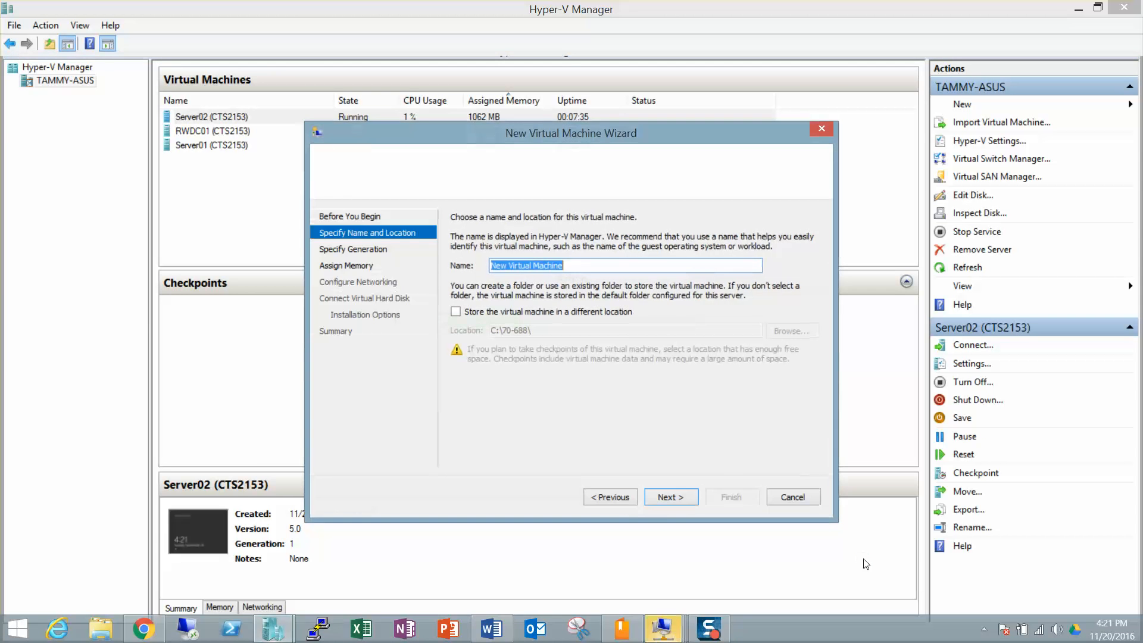
pyautogui.click(792, 497)
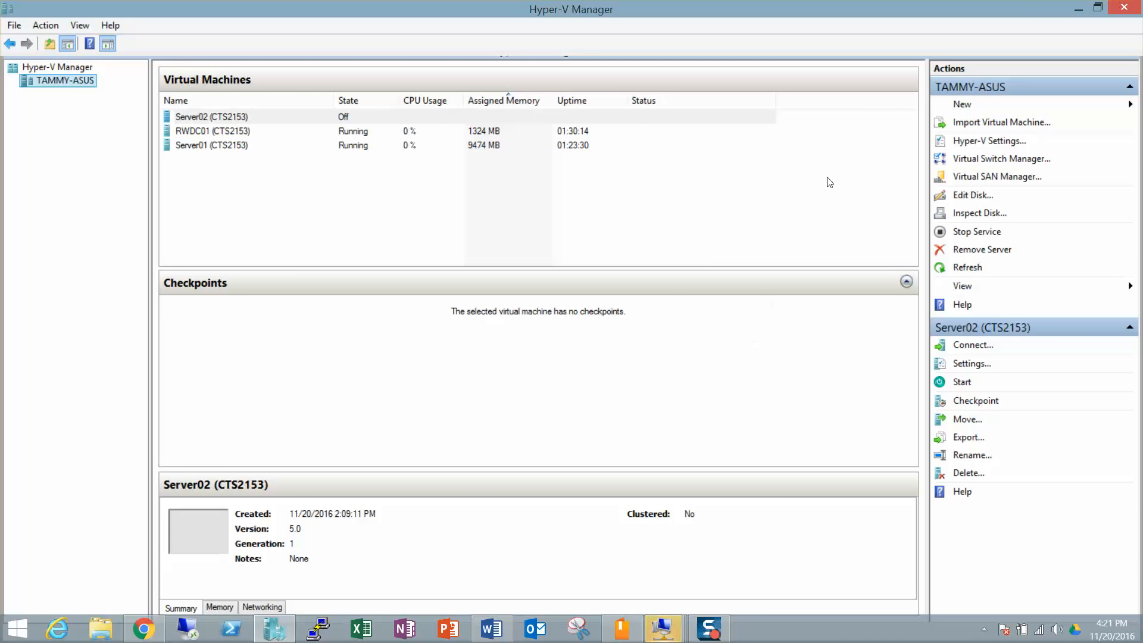
pyautogui.click(1076, 9)
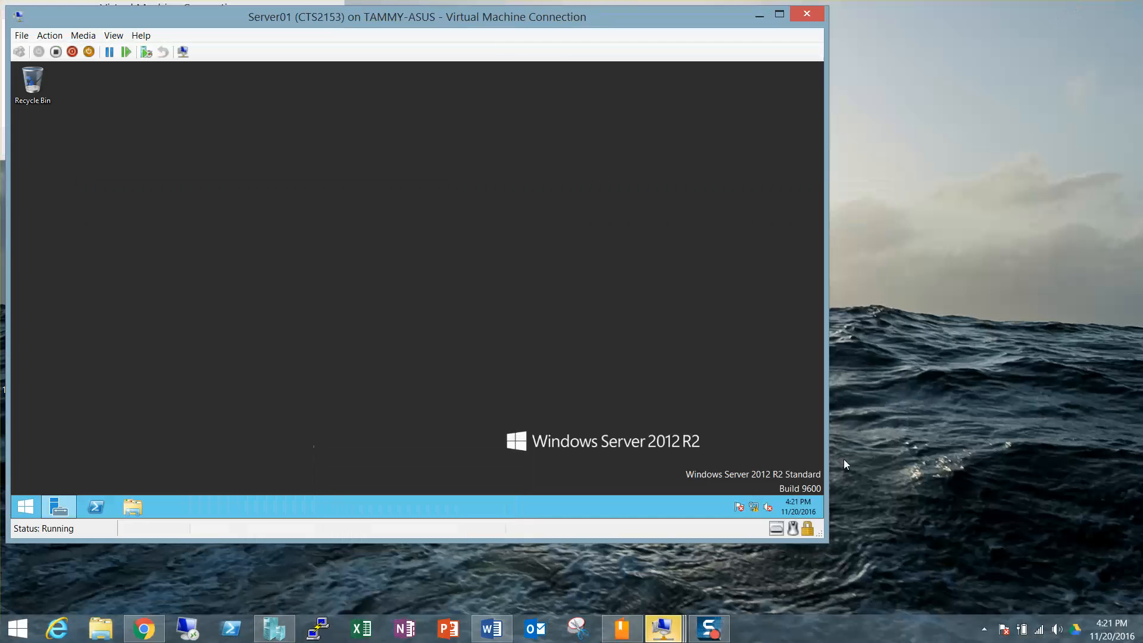